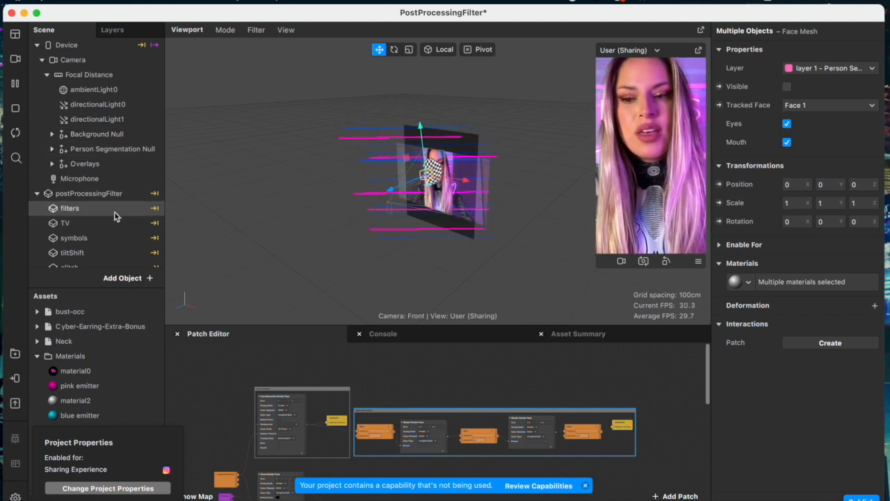
- Inspect the properties and layer assignments of the Background Null and Overlays null objects
left_click(77, 134)
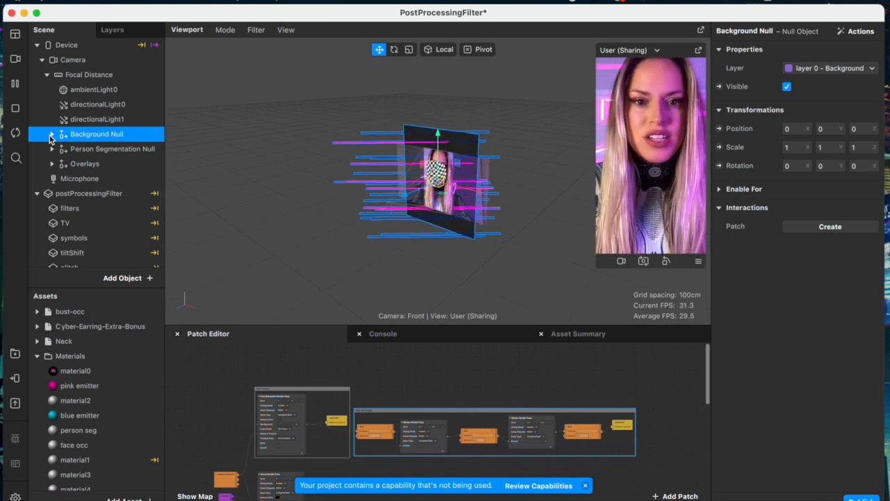
scroll(66, 198, "down", 1)
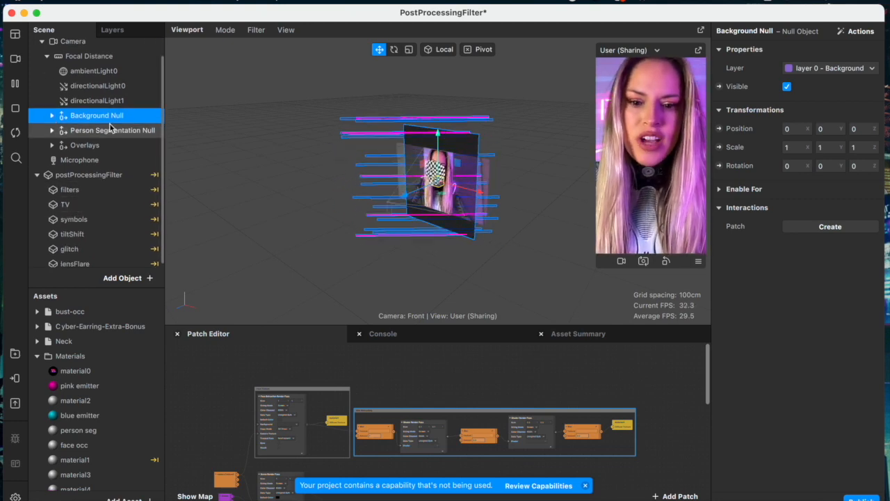
scroll(108, 144, "up", 1)
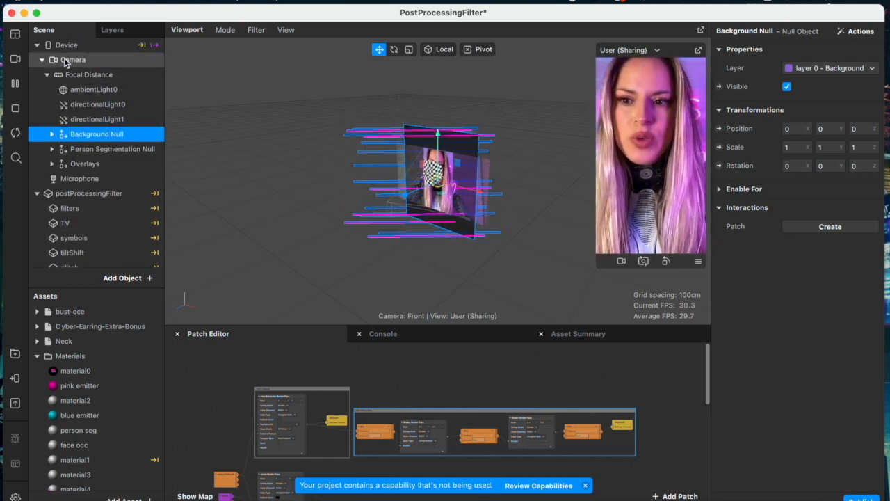
left_click(78, 165)
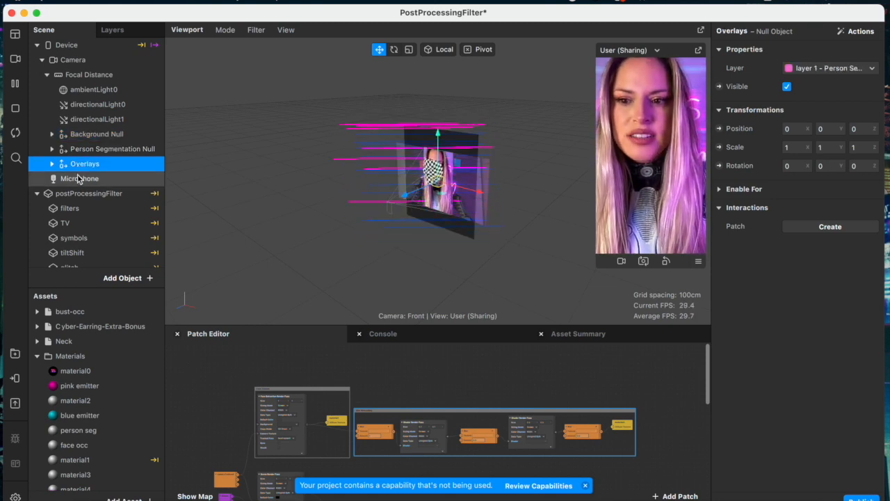
- Try a Blur of about 0.92 on the postProcessingFilter block and reset it to 0
left_click(89, 196)
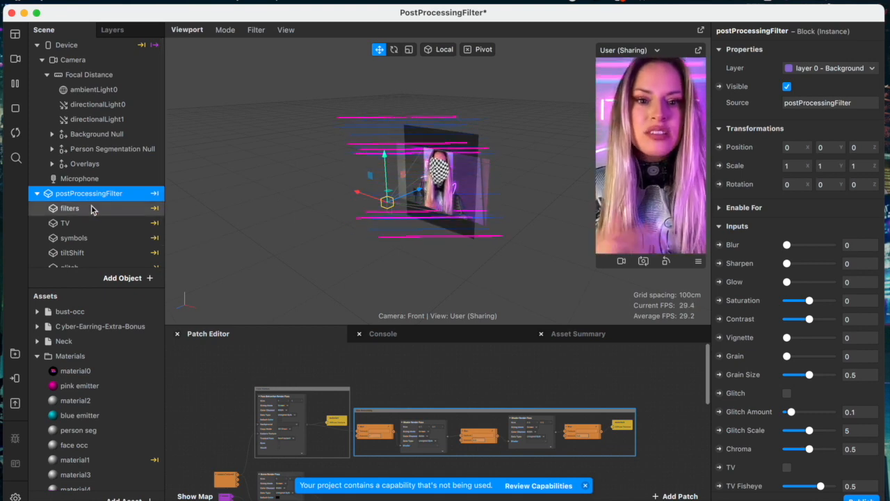
left_click(828, 245)
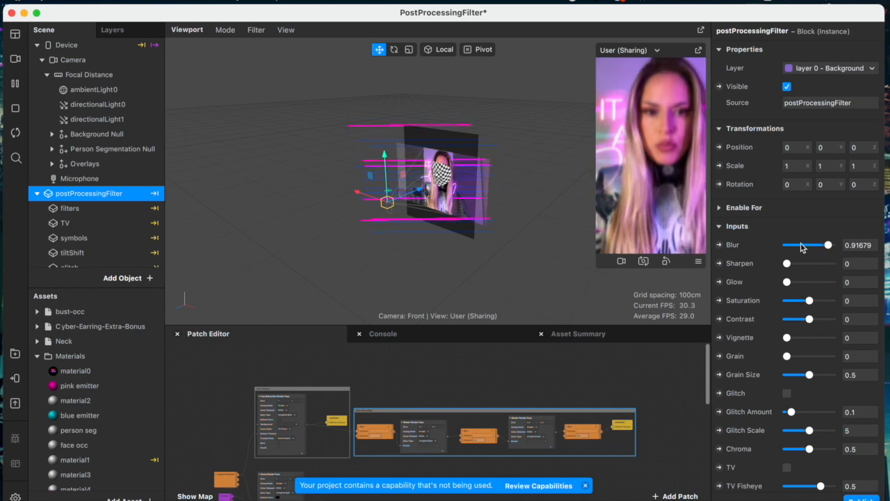
left_click_drag(827, 245, 779, 249)
- Set the postProcessingFilter block's Glow to about 0.08 and try out its Glitch option
left_click(822, 282)
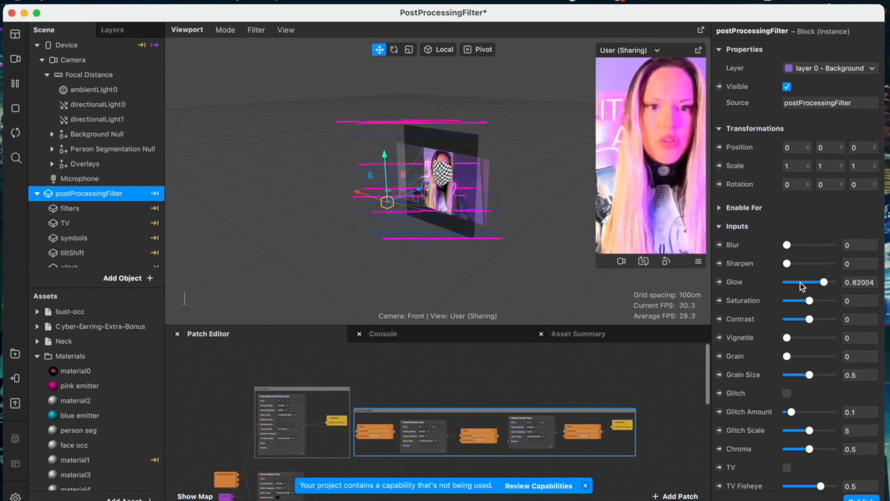
left_click(791, 281)
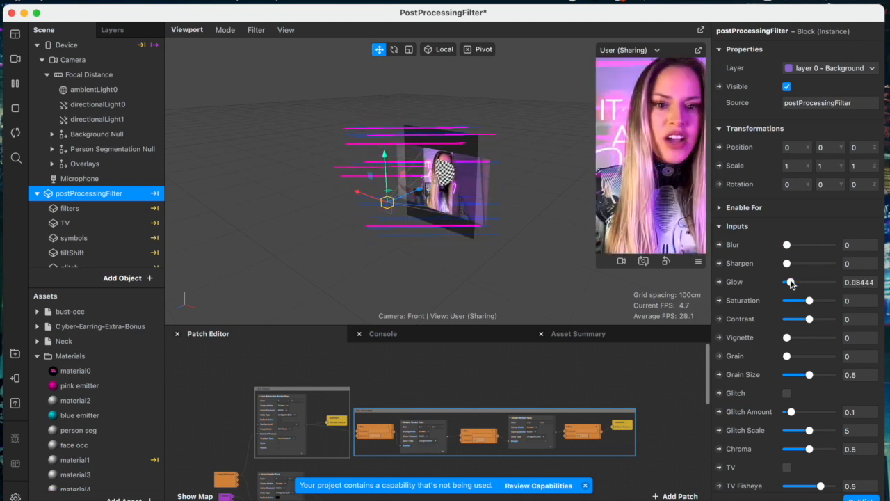
scroll(811, 426, "down", 1)
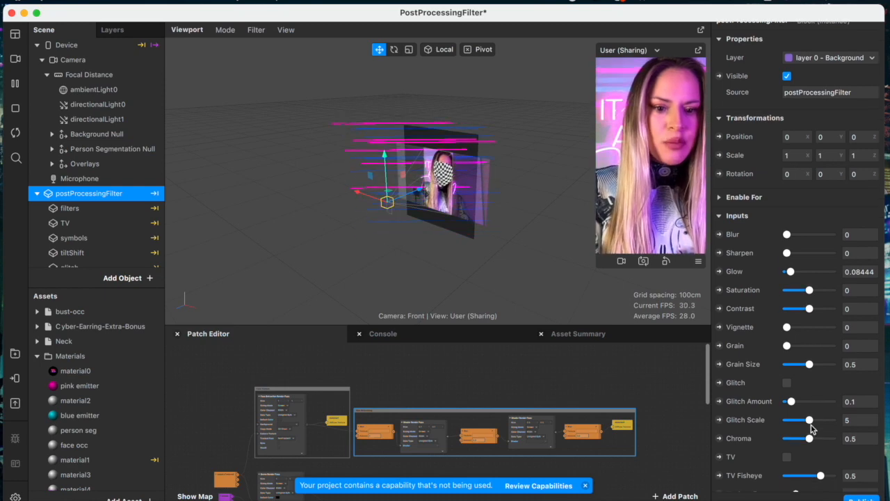
left_click(787, 383)
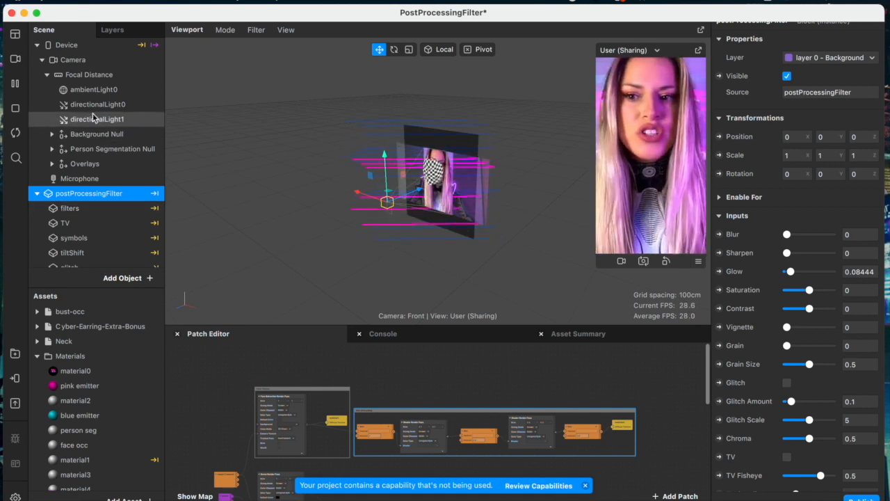
- Examine the contents of Background Null: canvas0, the background (camera) rectangle, the pink and blue emitters, and the neon sign plane
scroll(296, 355, "down", 2)
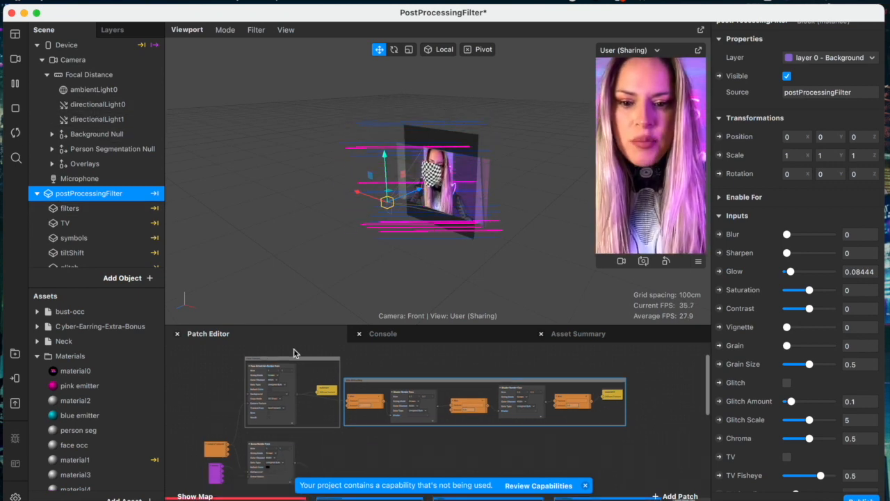
left_click(51, 134)
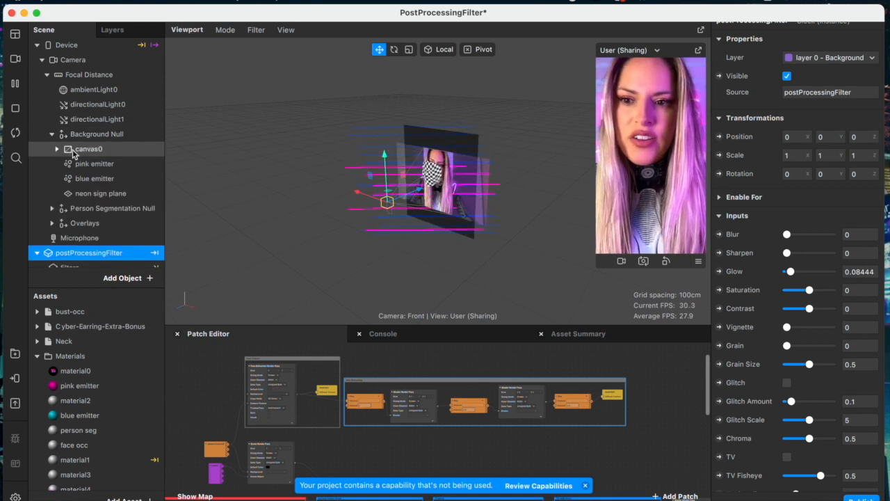
left_click(87, 149)
left_click(57, 149)
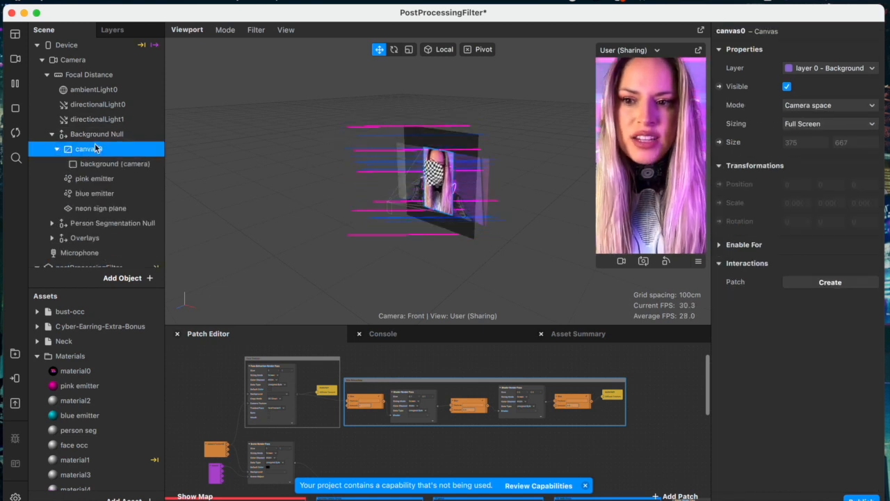
left_click(99, 165)
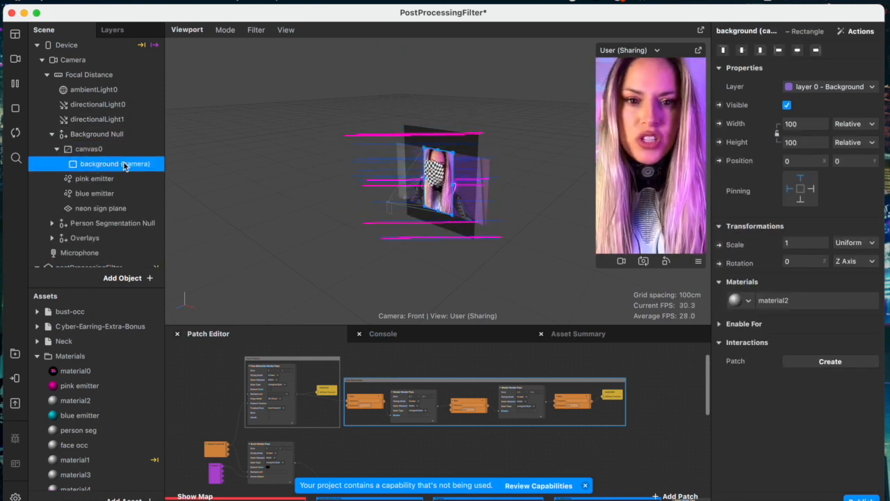
left_click(93, 179)
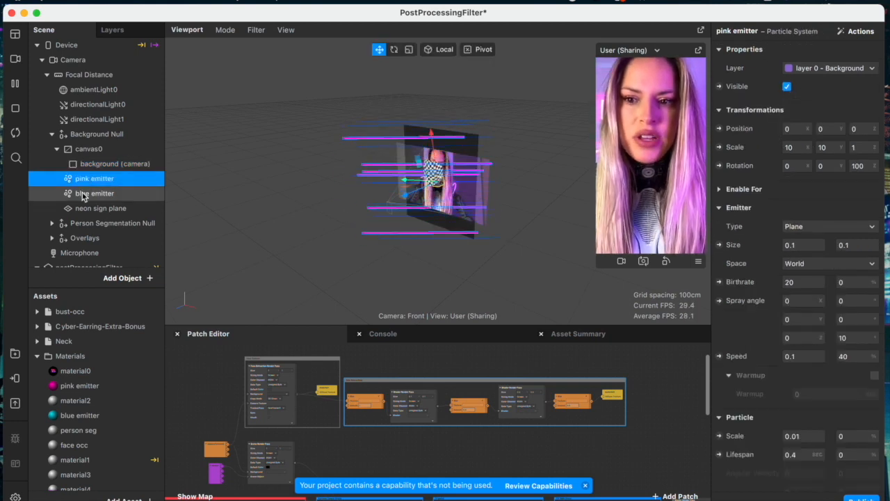
left_click(83, 198)
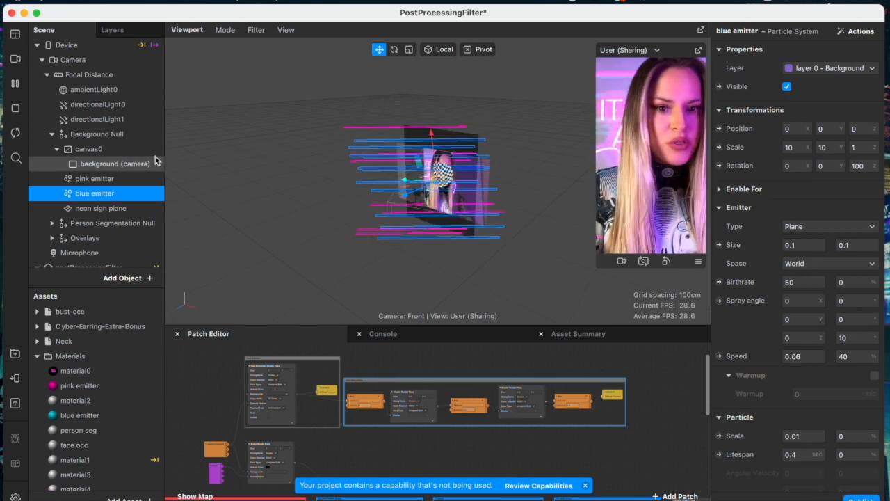
left_click(93, 209)
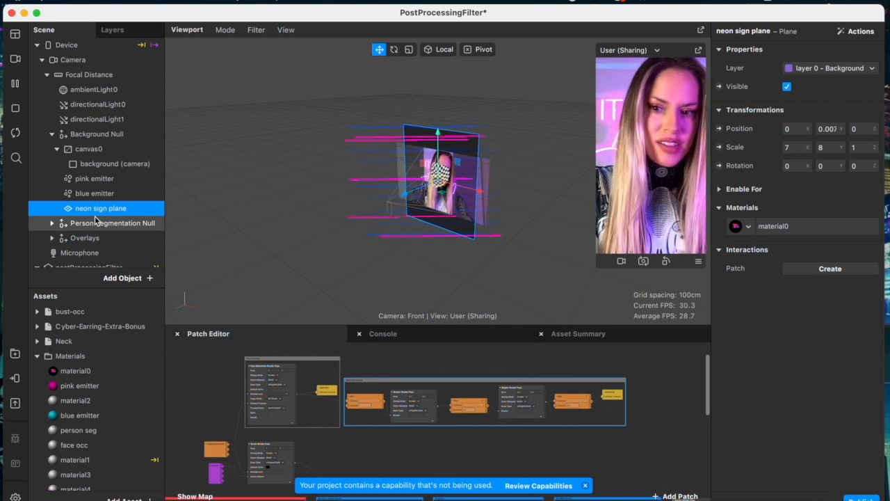
scroll(86, 132, "down", 1)
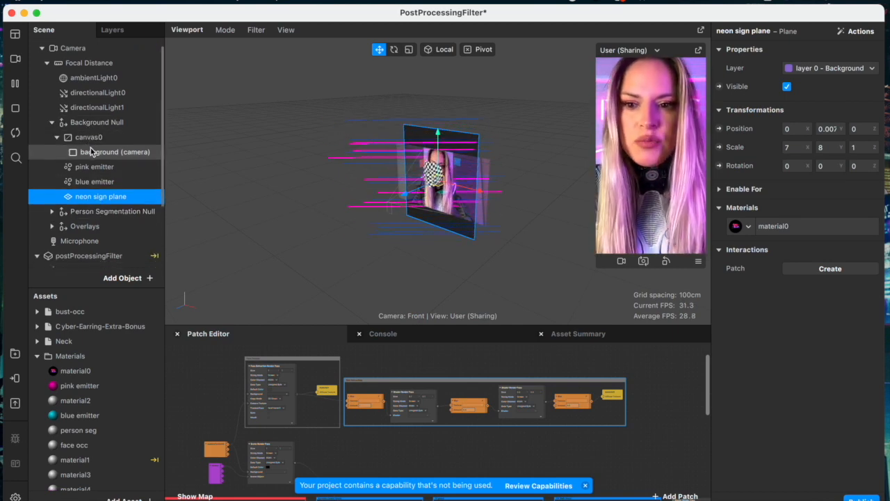
- Inspect the material assigned to the background (camera) rectangle and return to its parent canvas
left_click(92, 169)
left_click(93, 156)
left_click(793, 299)
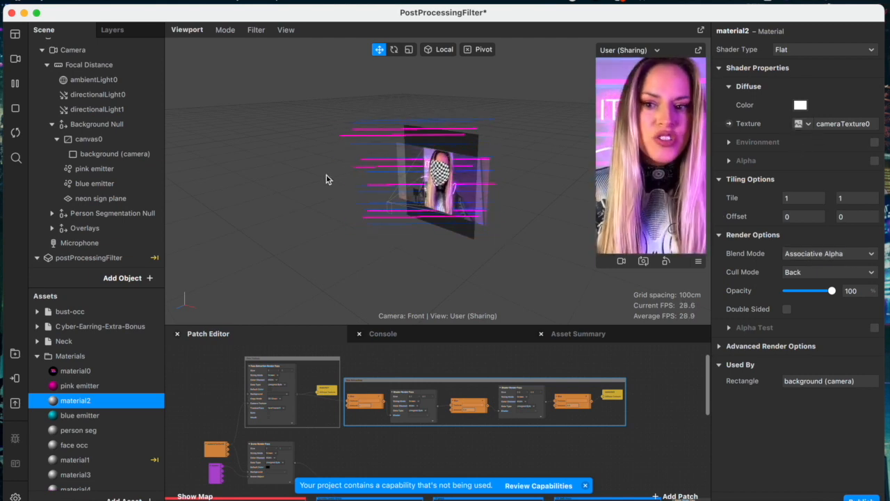
left_click(120, 145)
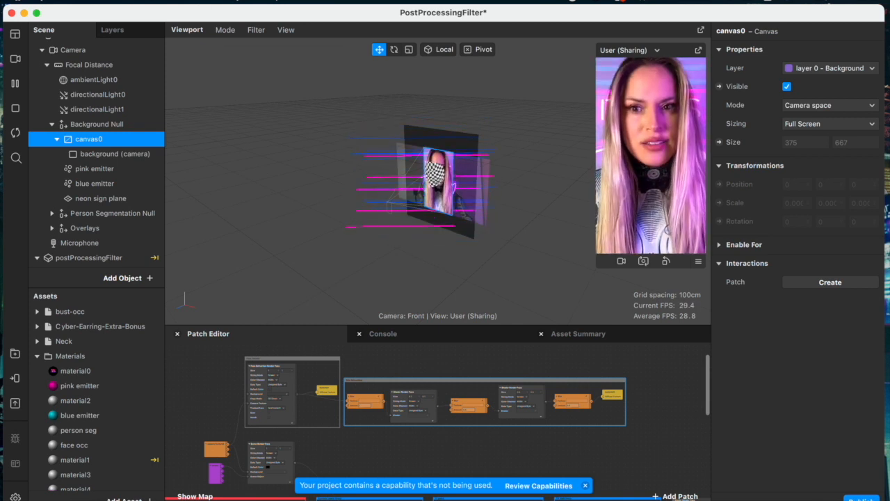
- Set the Face Tracking accuracy to High in the project's capabilities
left_click(235, 1)
left_click(235, 14)
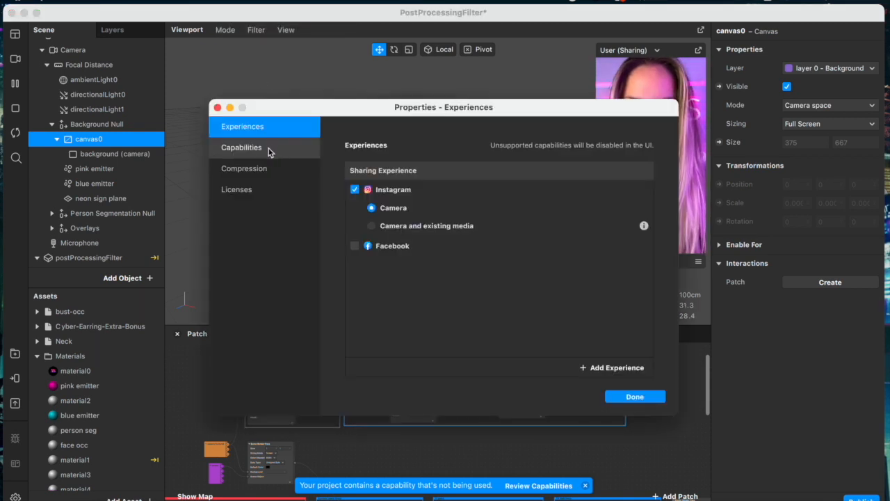
left_click(244, 147)
left_click(353, 189)
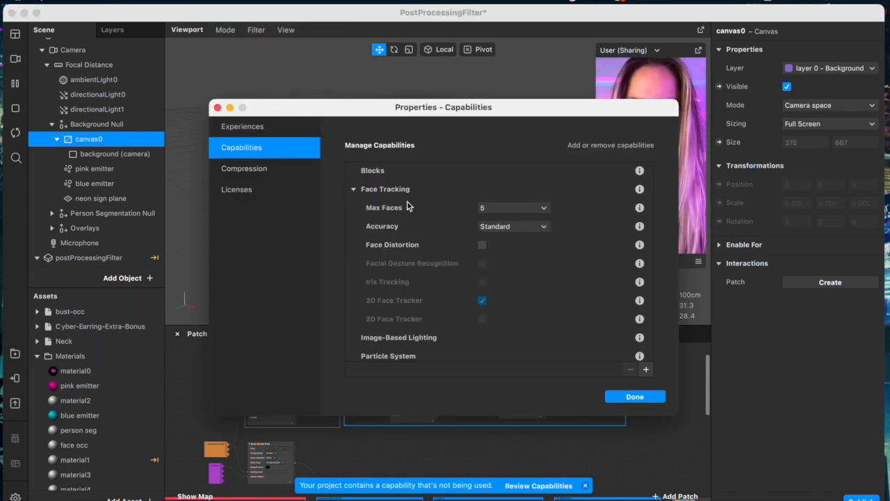
left_click(514, 226)
left_click(507, 243)
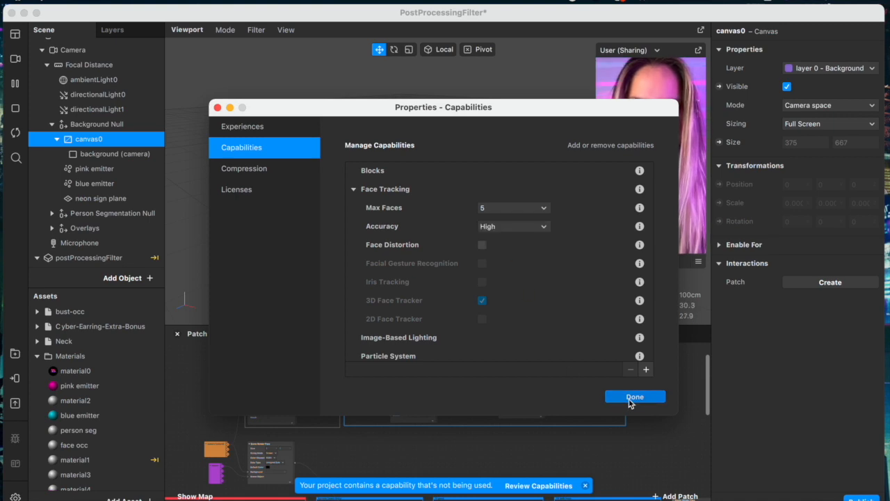
left_click(633, 397)
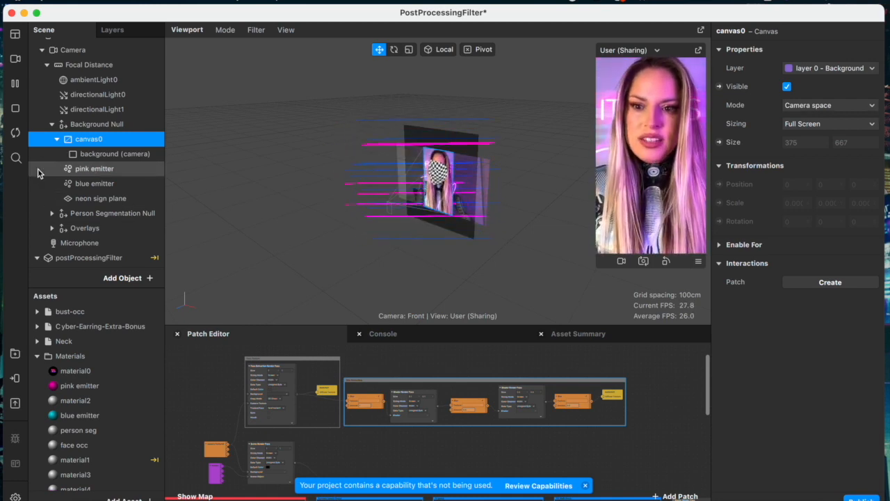
- Examine the objects under Person Segmentation Null and compare its layer with that of Background Null
scroll(117, 201, "down", 2)
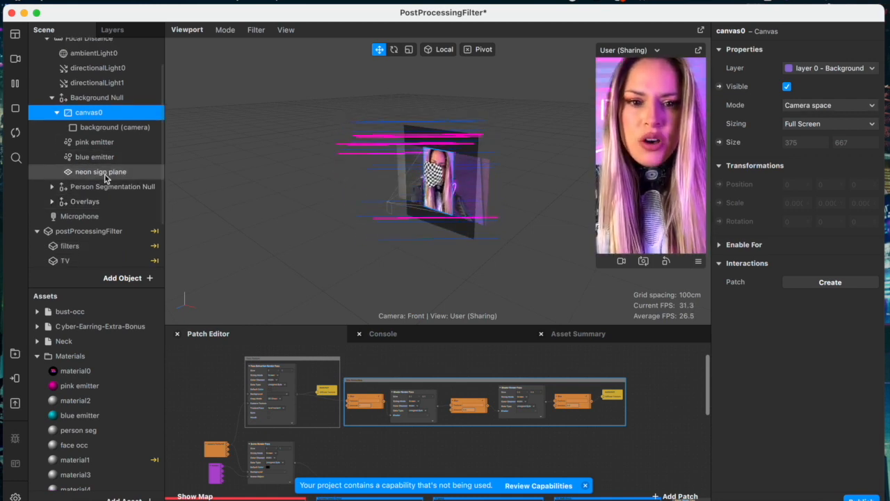
scroll(90, 177, "down", 1)
left_click(52, 169)
left_click(81, 80)
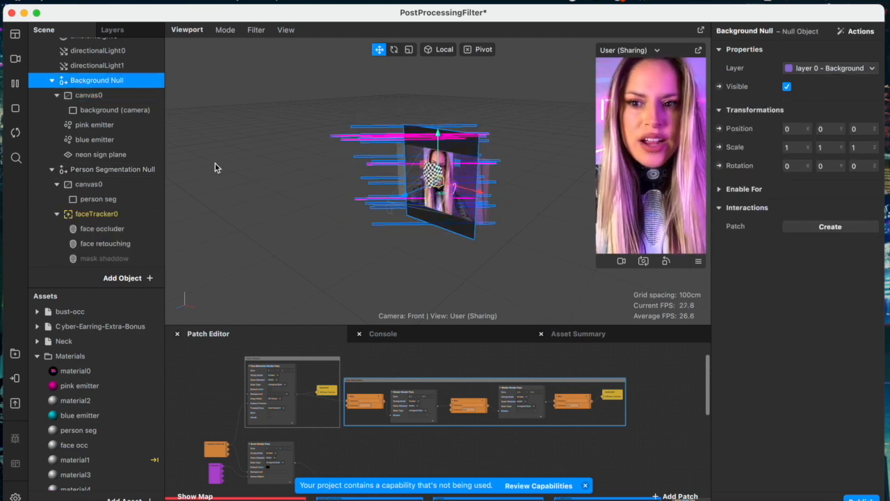
left_click(60, 170)
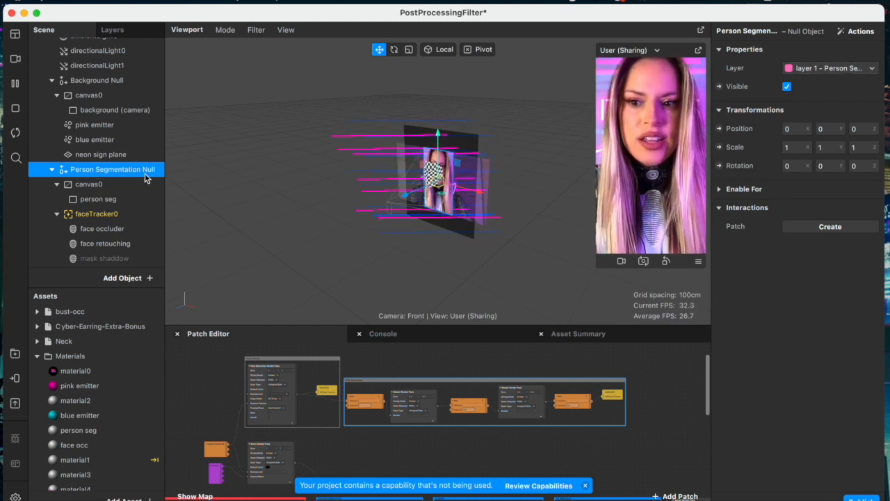
scroll(144, 175, "down", 2)
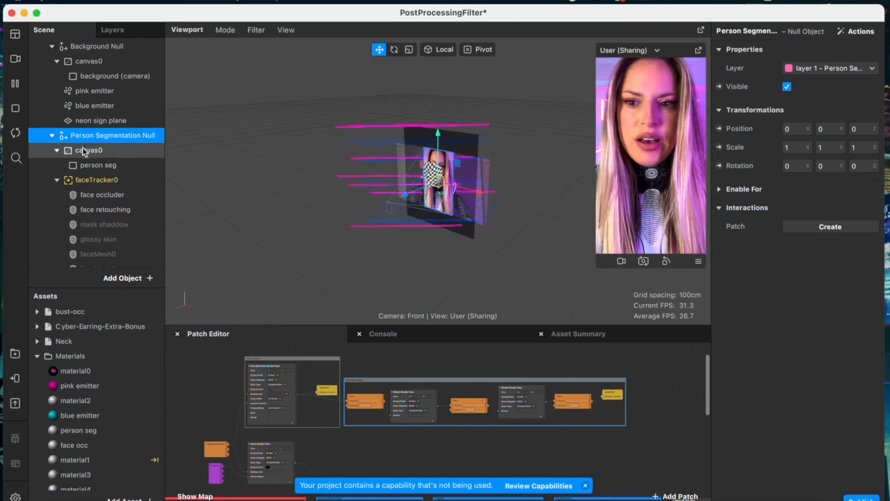
left_click(84, 150)
scroll(84, 154, "down", 6)
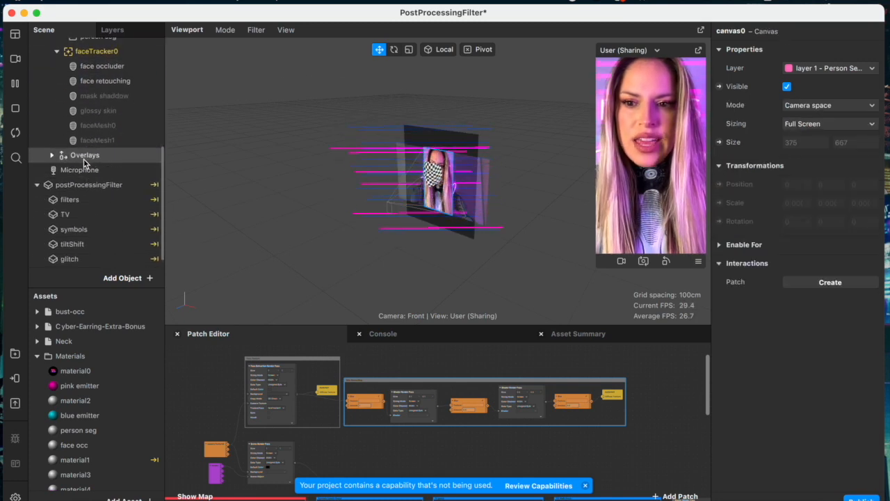
- Expand the Overlays null object and assign it to a newly created layer
left_click(84, 158)
left_click(53, 155)
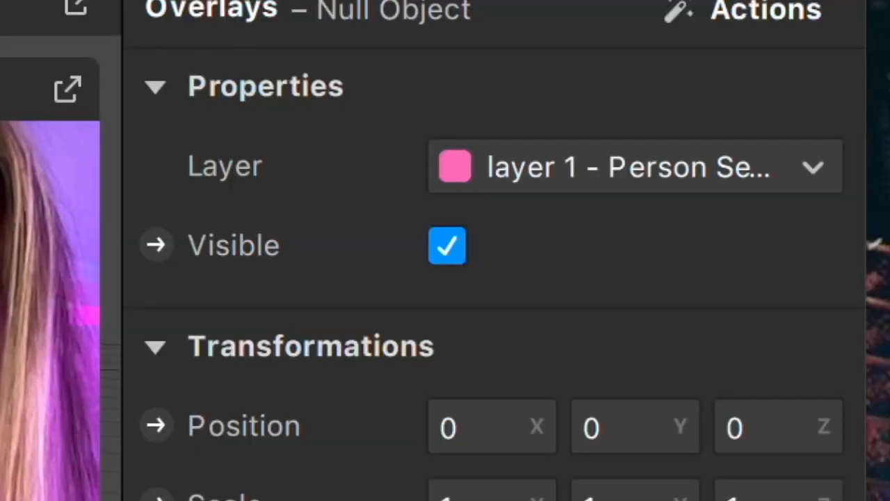
left_click(546, 150)
left_click(507, 308)
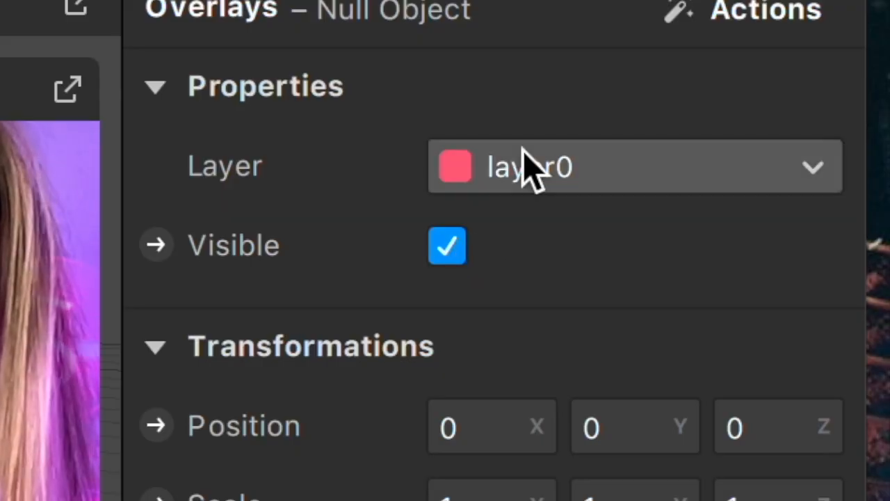
left_click(518, 150)
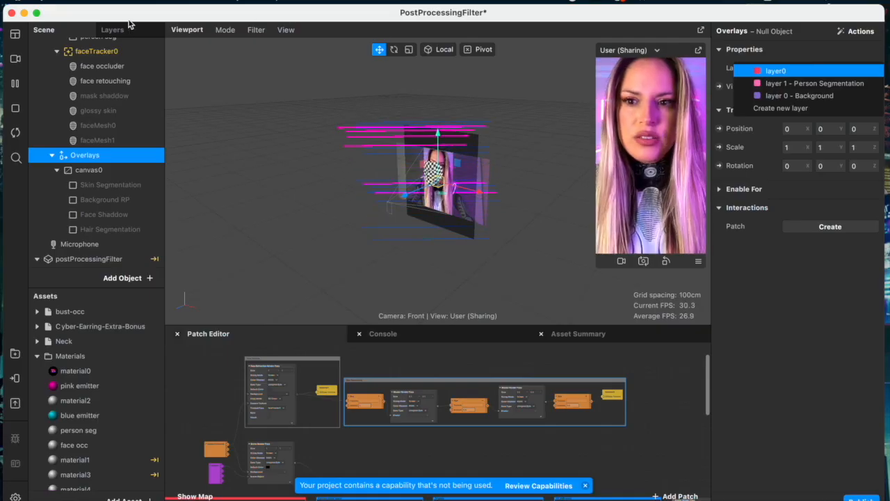
- Rename the new layer0 in the layer list as "layer 2"
left_click(129, 24)
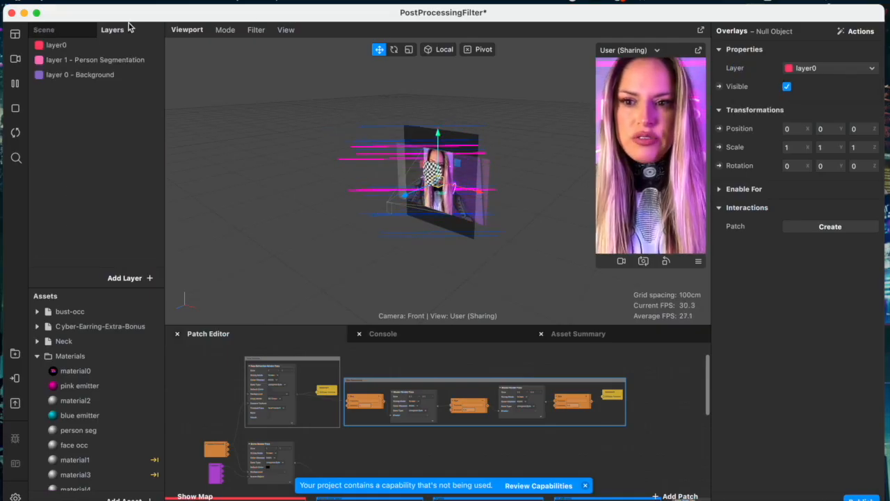
left_click(66, 44)
right_click(65, 44)
left_click(87, 54)
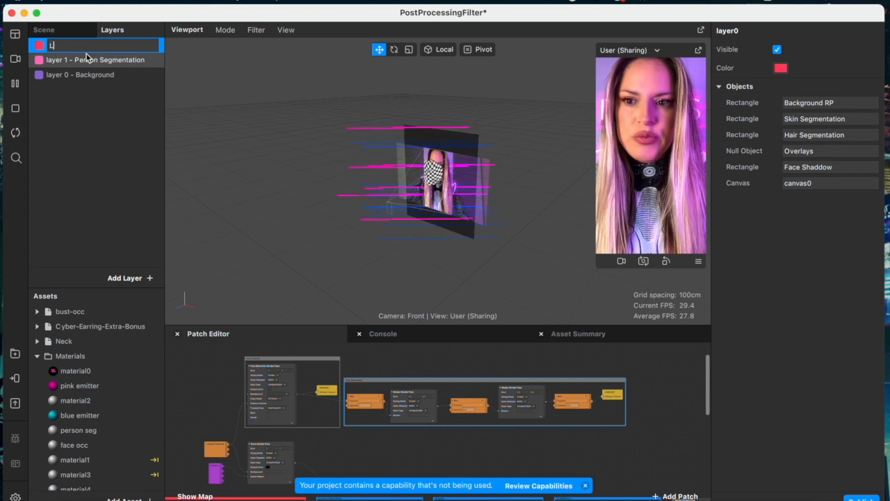
key("Return")
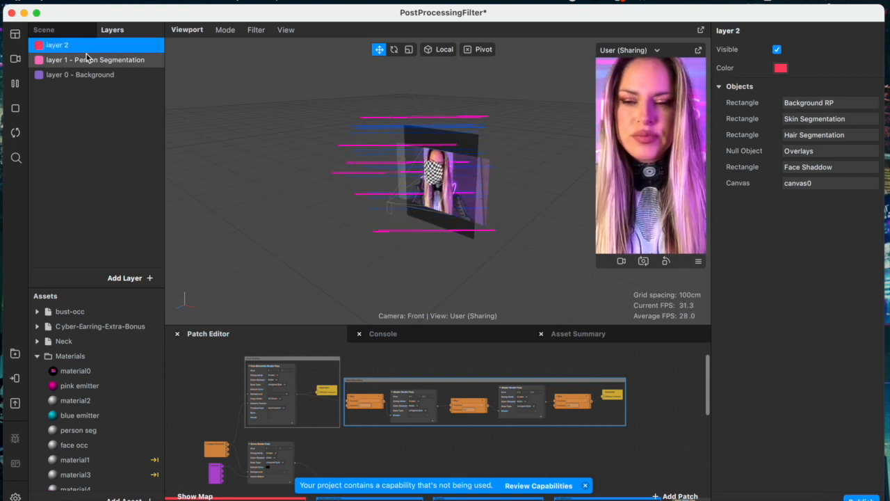
- Examine Person Segmentation Null, its faceTracker0 and the mask shaddow, glossy skin and faceMesh0 meshes in the scene tree
left_click(66, 33)
scroll(89, 192, "up", 5)
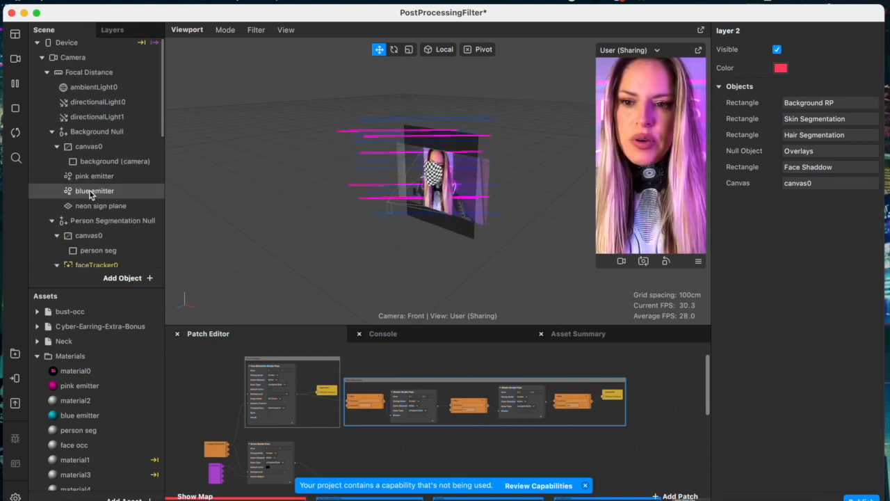
scroll(88, 194, "down", 2)
left_click(75, 156)
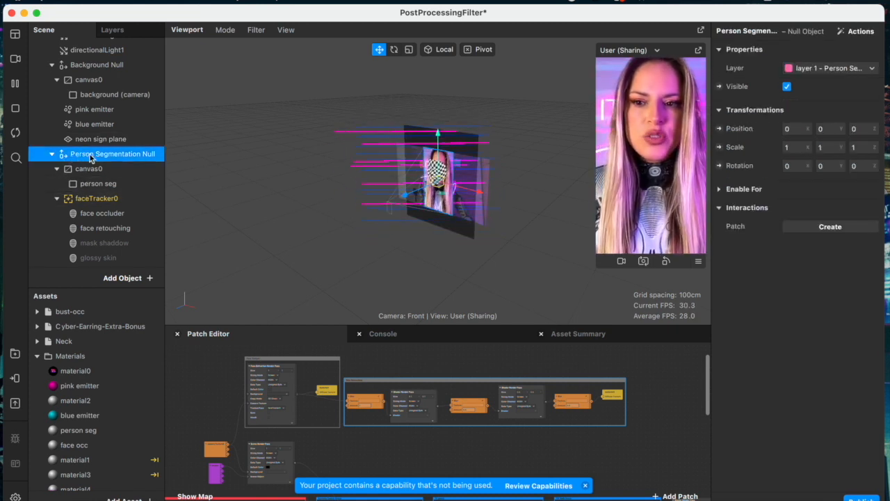
left_click(124, 198)
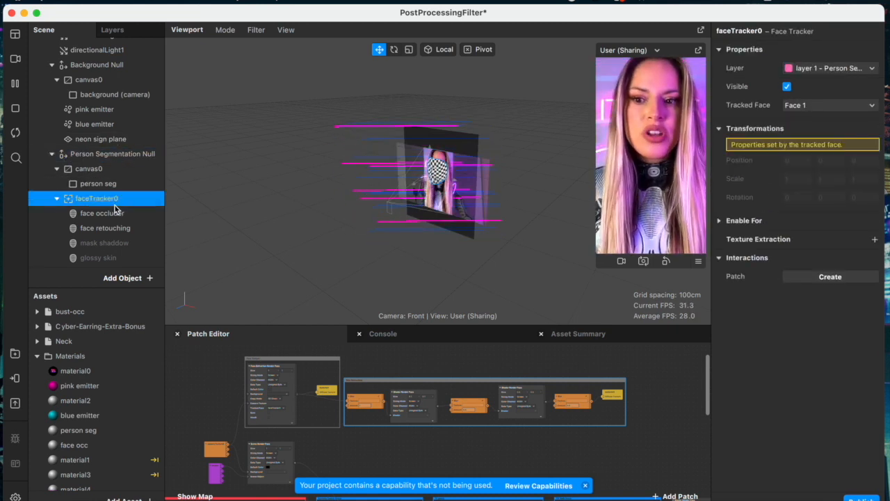
scroll(115, 233, "down", 1)
scroll(115, 231, "down", 1)
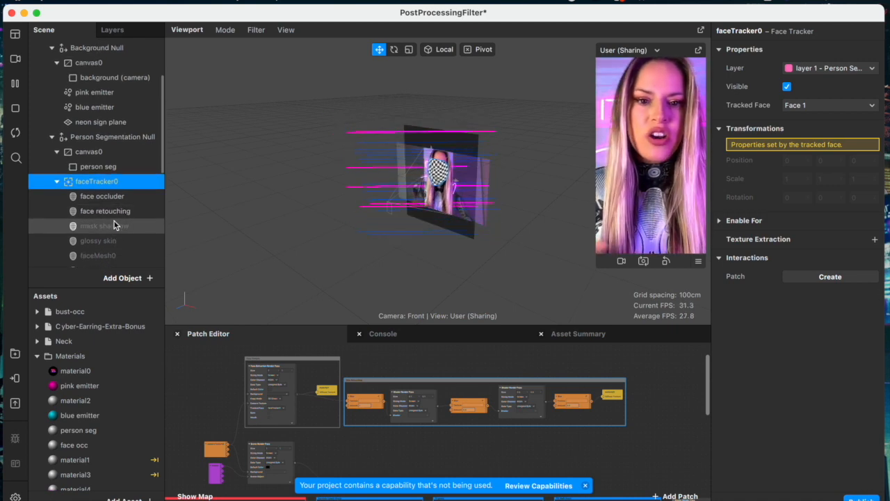
scroll(115, 223, "up", 1)
left_click(86, 154)
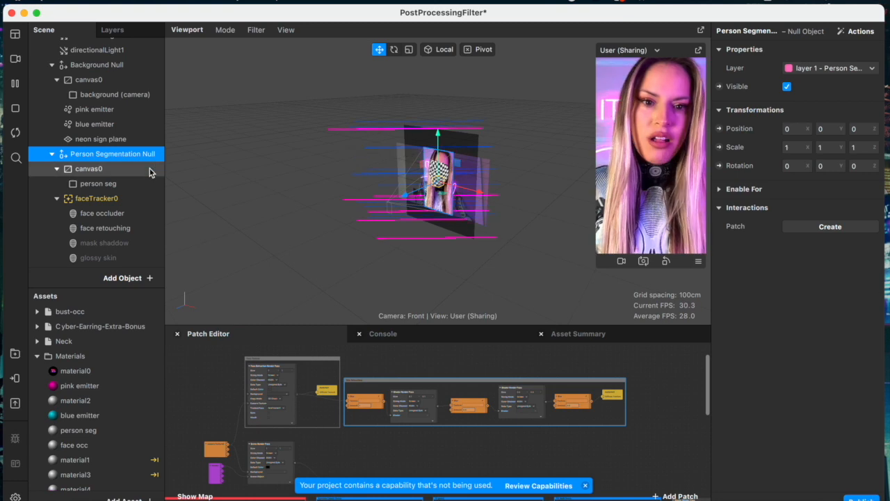
left_click(117, 201)
scroll(115, 233, "down", 1)
scroll(114, 234, "down", 2)
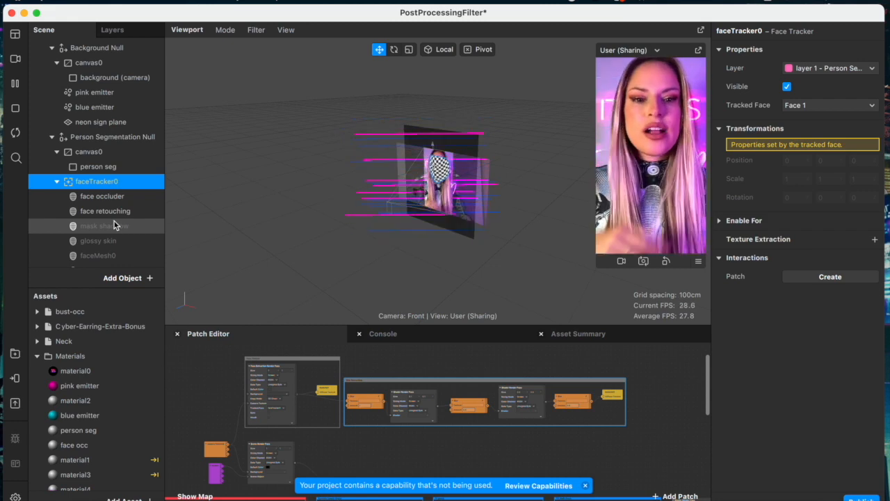
left_click(104, 236)
left_click(106, 226)
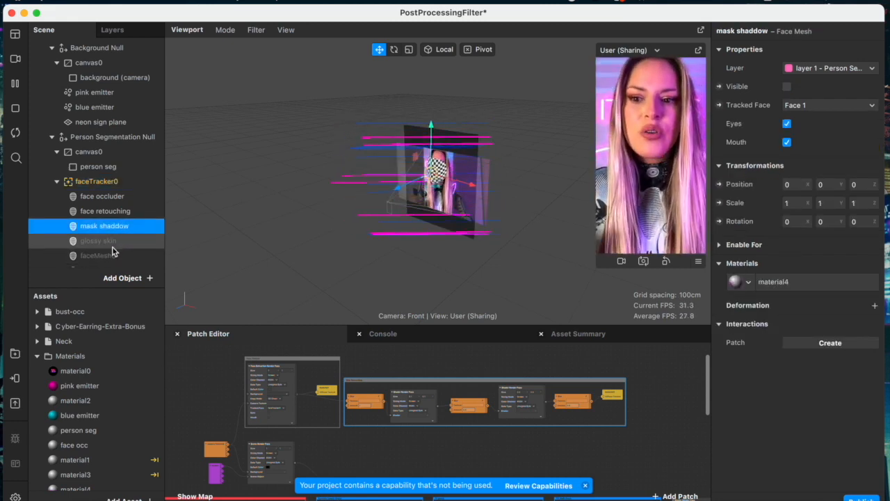
left_click(114, 244)
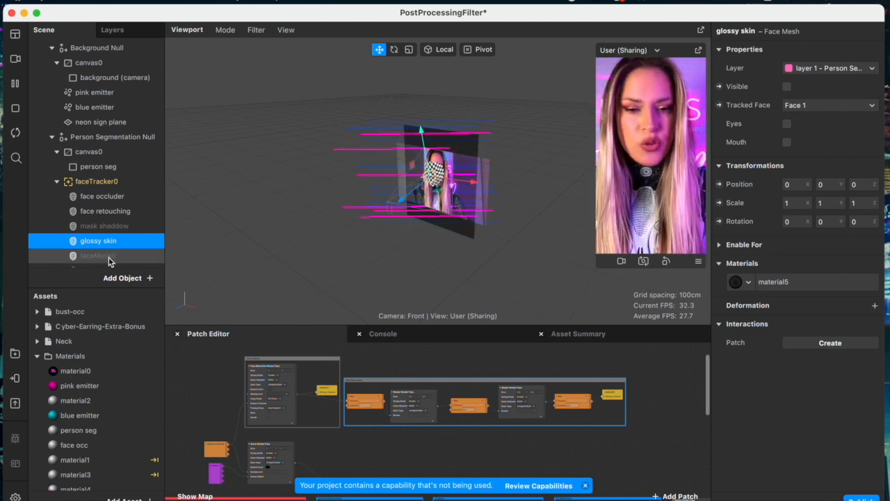
left_click(108, 257)
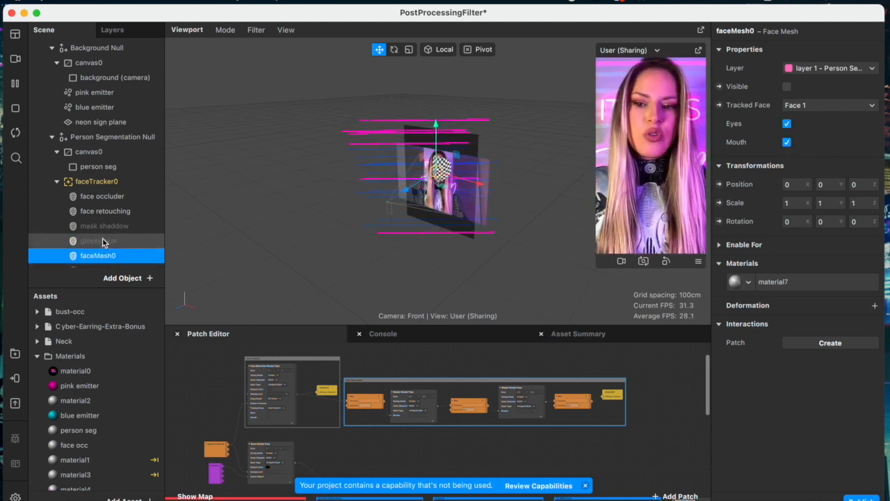
- Make the glossy skin and faceMesh0 meshes visible to preview them, and hide both again
left_click(102, 241)
left_click(787, 86)
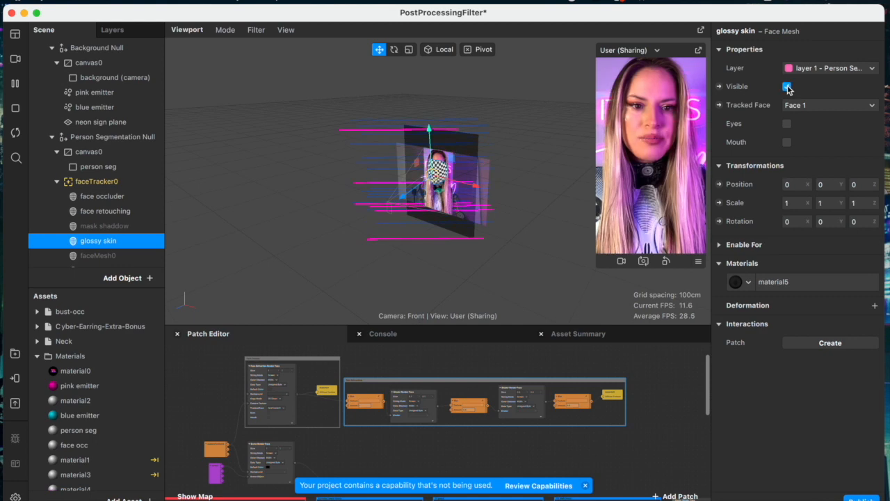
left_click(98, 255)
left_click(786, 86)
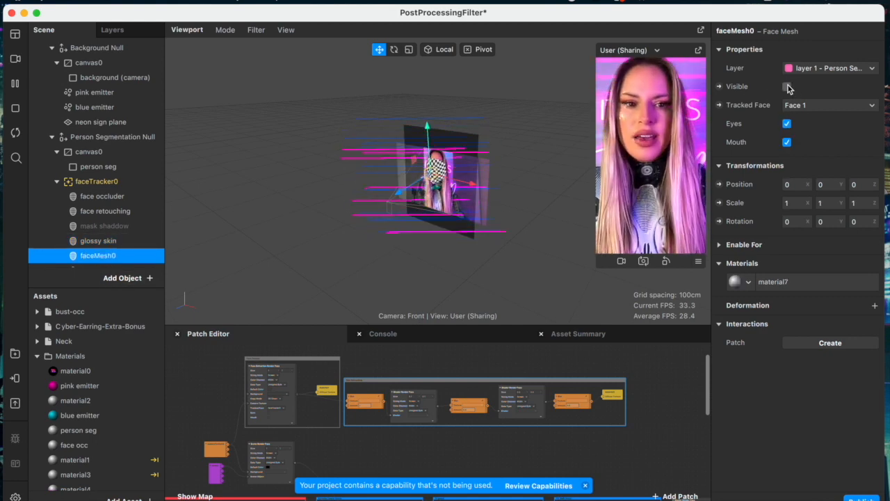
left_click(788, 88)
left_click(104, 241)
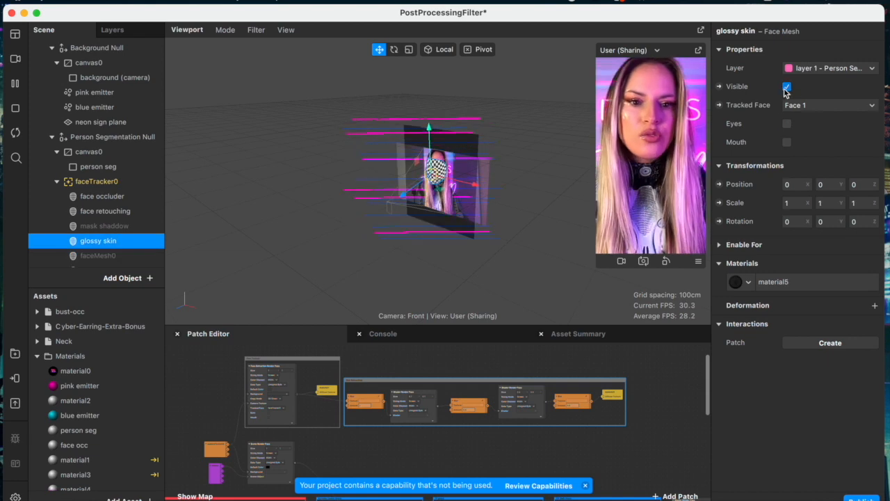
left_click(786, 86)
- Examine the material assigned to the face occluder mesh, including its advanced render options
left_click(105, 225)
scroll(115, 234, "down", 1)
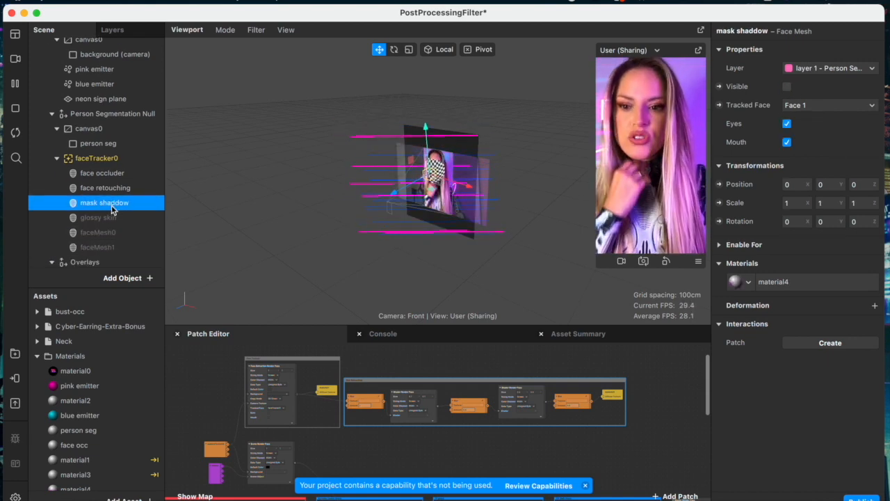
scroll(102, 194, "up", 1)
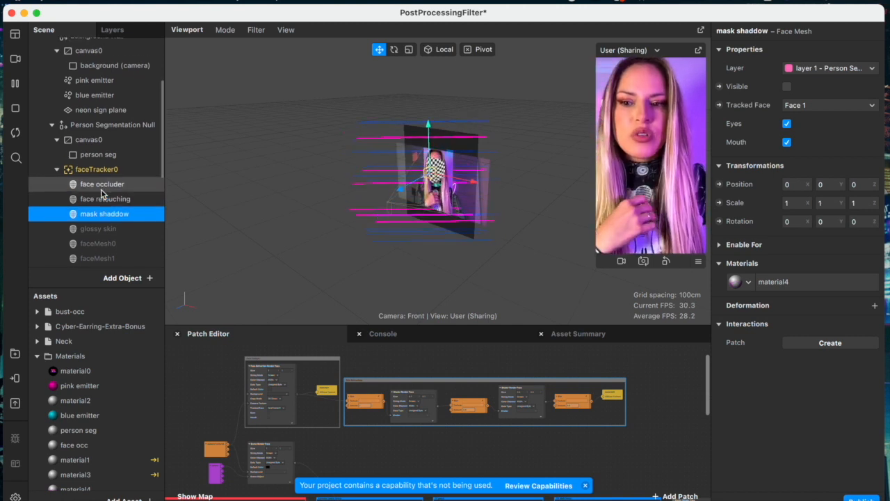
left_click(104, 200)
left_click(150, 185)
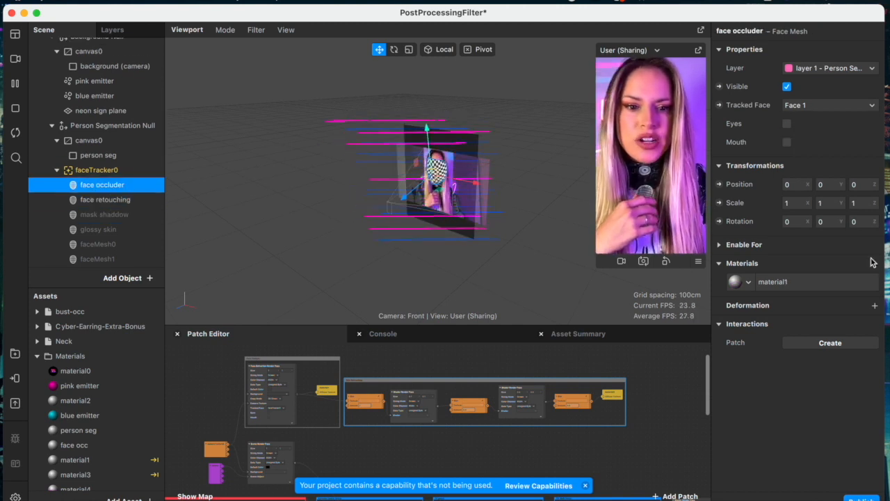
left_click(835, 285)
left_click(721, 346)
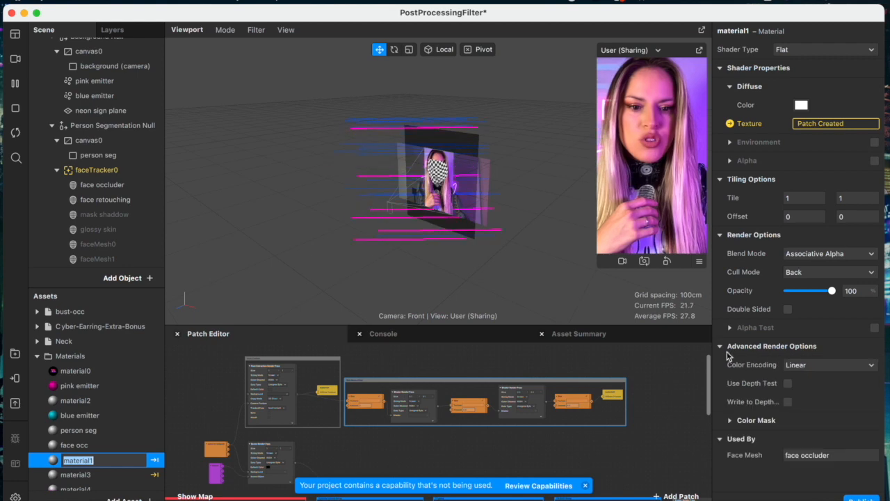
- Open the face retouching mesh's material and trace its texture through the Blur and Shader Render Pass patches in the Skin Retouching group
left_click(124, 206)
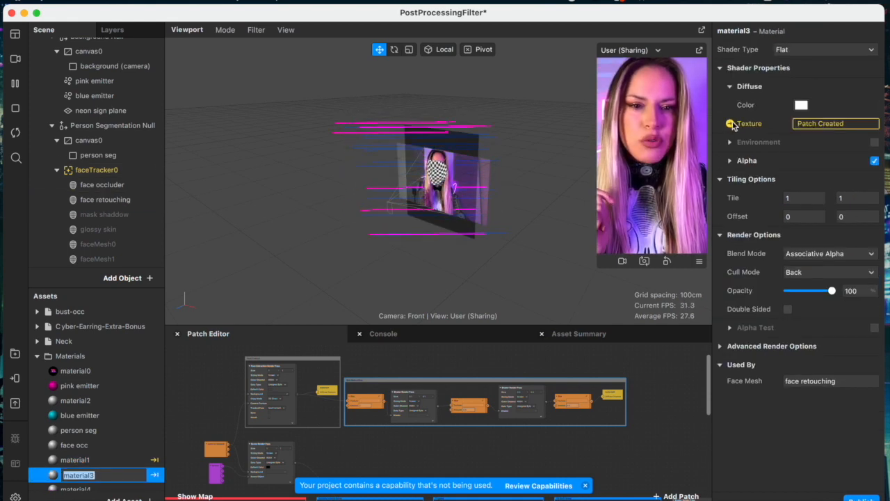
left_click(731, 123)
scroll(492, 376, "left", 3)
scroll(491, 376, "up", 5)
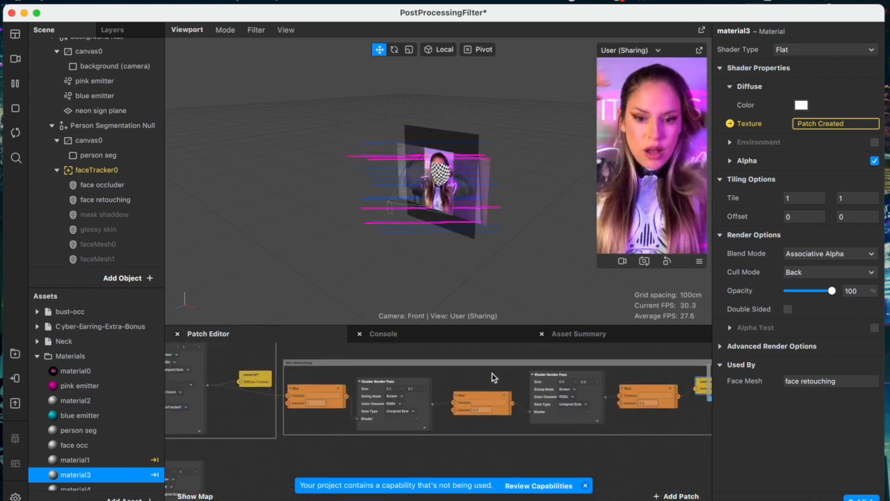
scroll(366, 410, "left", 5)
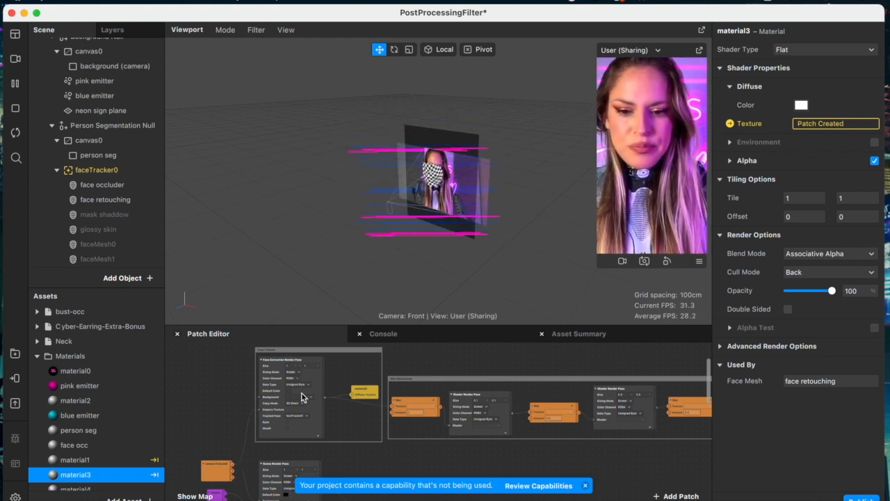
scroll(637, 410, "right", 5)
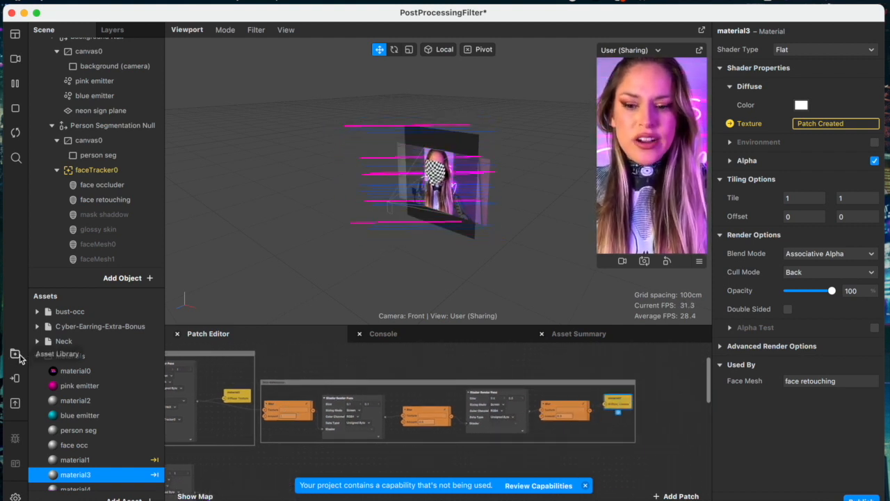
scroll(89, 457, "down", 8)
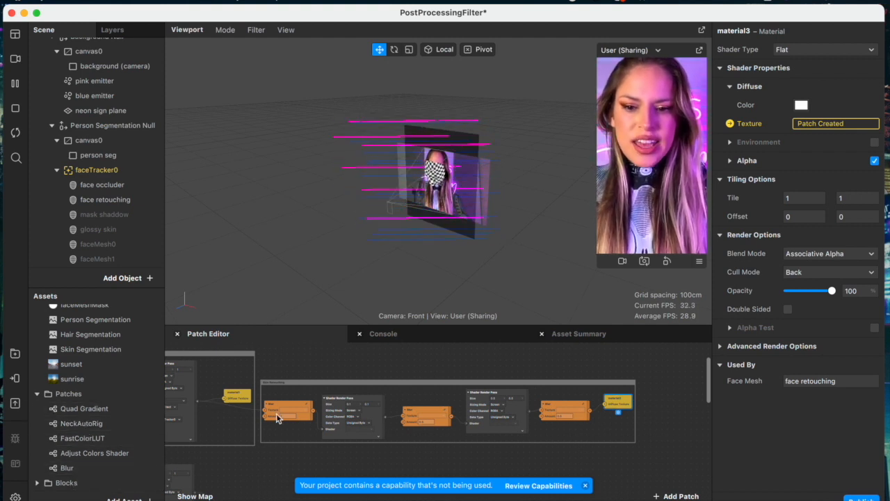
scroll(393, 410, "up", 5)
scroll(394, 408, "left", 3)
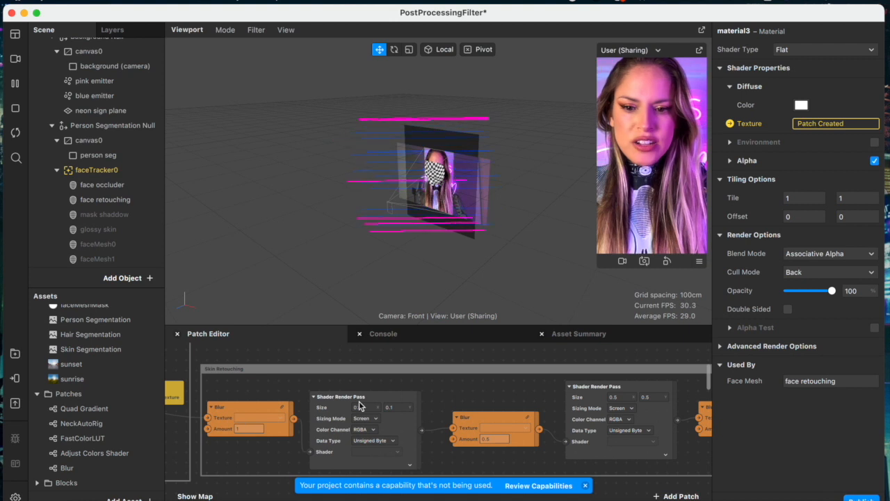
scroll(335, 399, "left", 5)
scroll(336, 399, "down", 3)
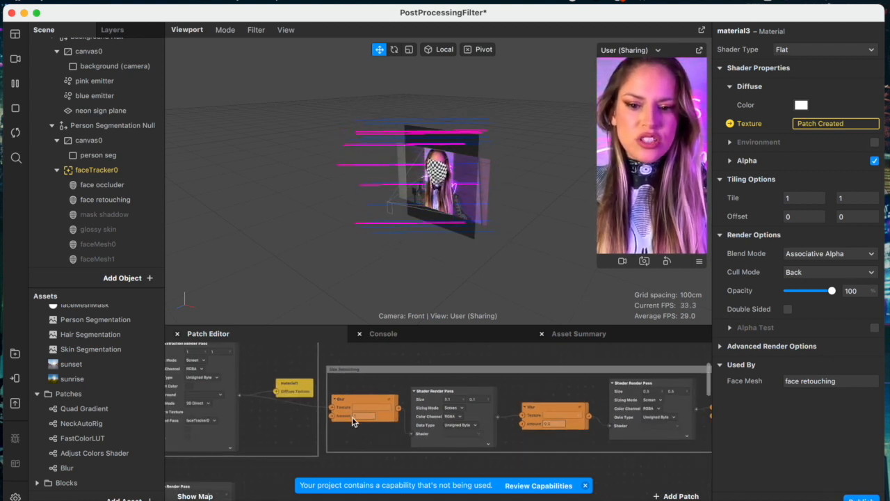
scroll(417, 421, "right", 5)
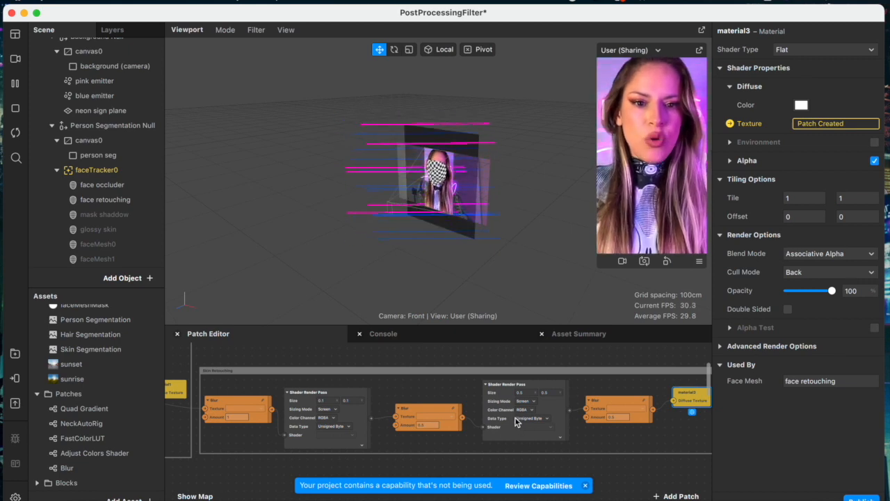
scroll(515, 421, "right", 3)
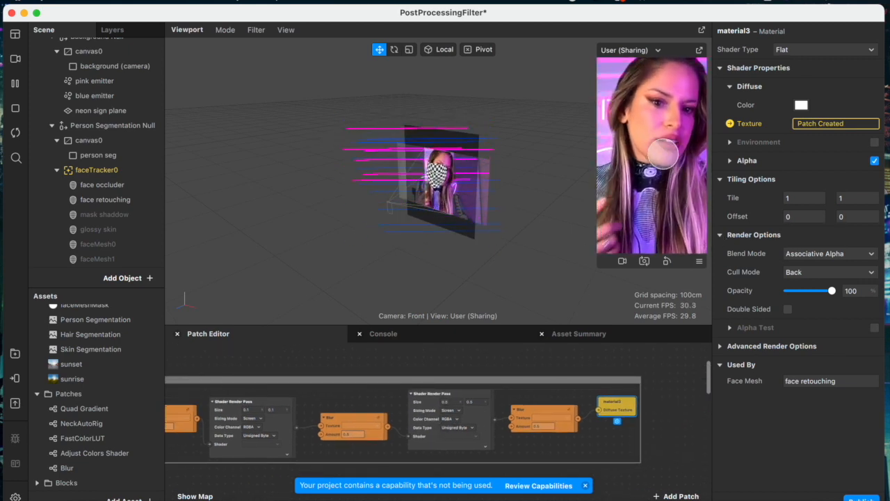
- Review the face retouching mesh, the patches below the Skin Retouching group, and the scene objects from Overlays back to faceTracker0
left_click(105, 200)
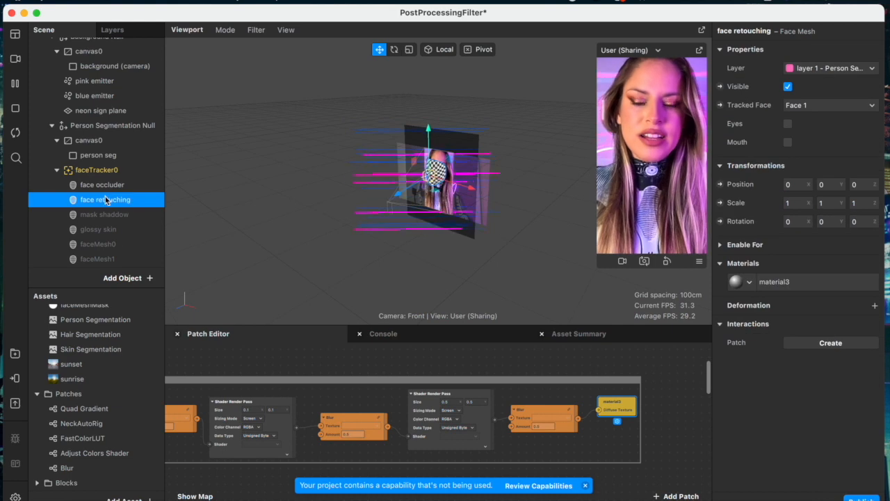
scroll(304, 394, "left", 3)
scroll(303, 390, "left", 8)
scroll(303, 390, "down", 5)
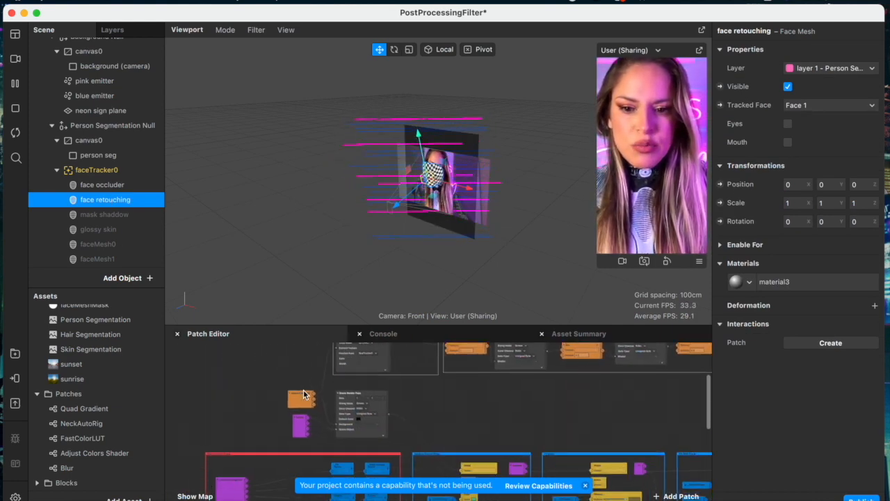
scroll(304, 391, "down", 3)
scroll(303, 389, "up", 8)
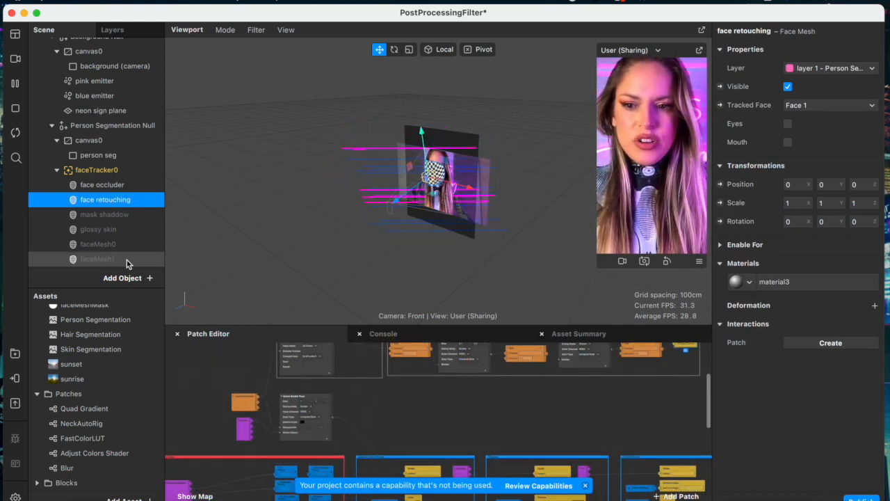
scroll(92, 215, "down", 4)
scroll(91, 216, "down", 3)
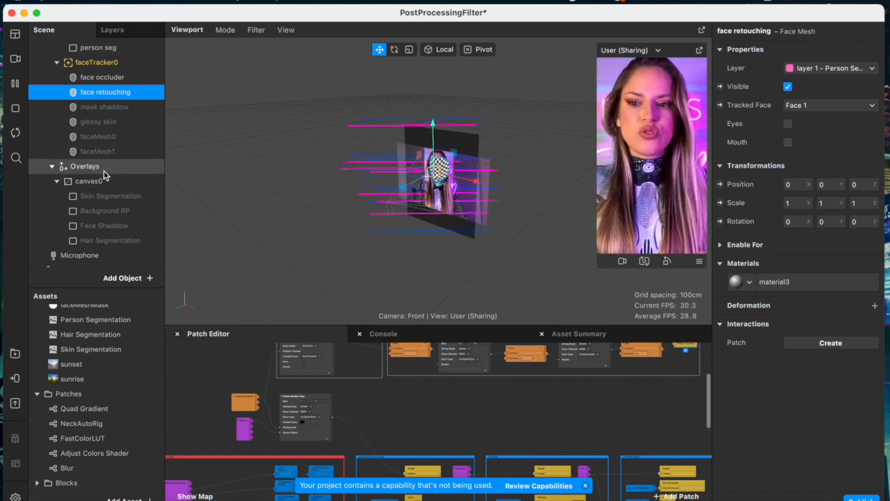
scroll(104, 173, "up", 7)
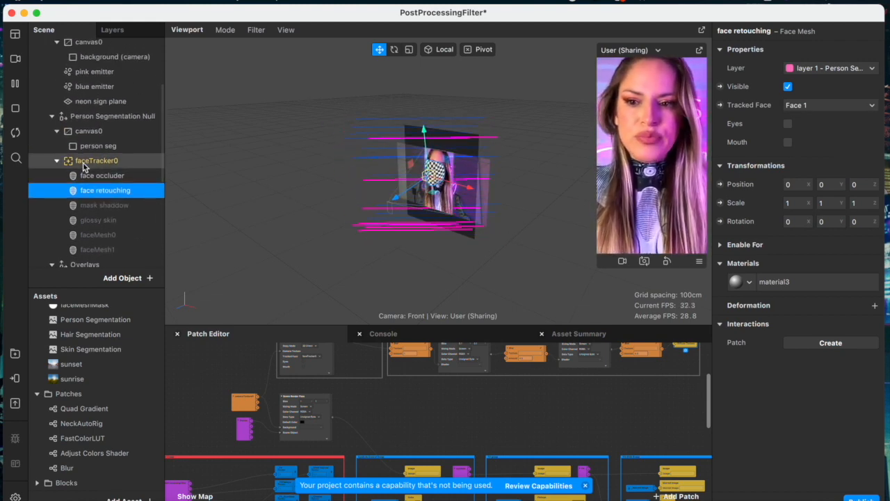
left_click(84, 164)
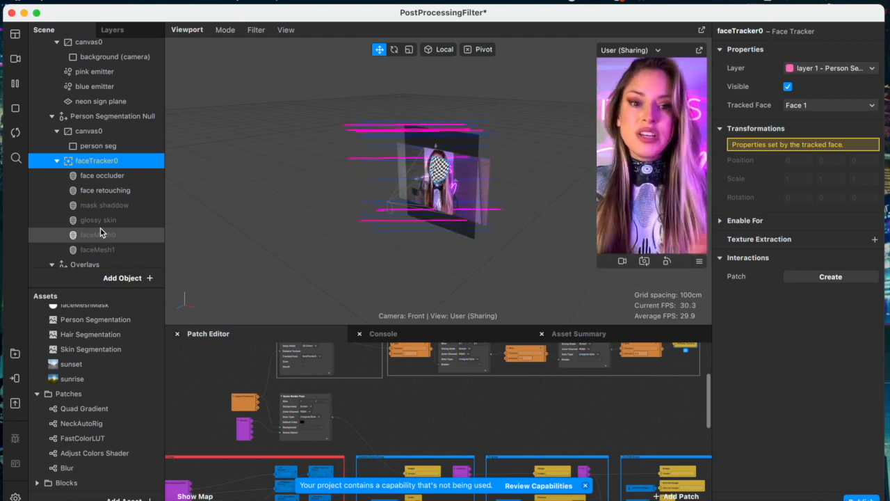
- Inspect the Neck-Tattoo and Chest-Tattoo textures among the project's assets
scroll(57, 440, "up", 3)
scroll(56, 449, "up", 4)
left_click(80, 456)
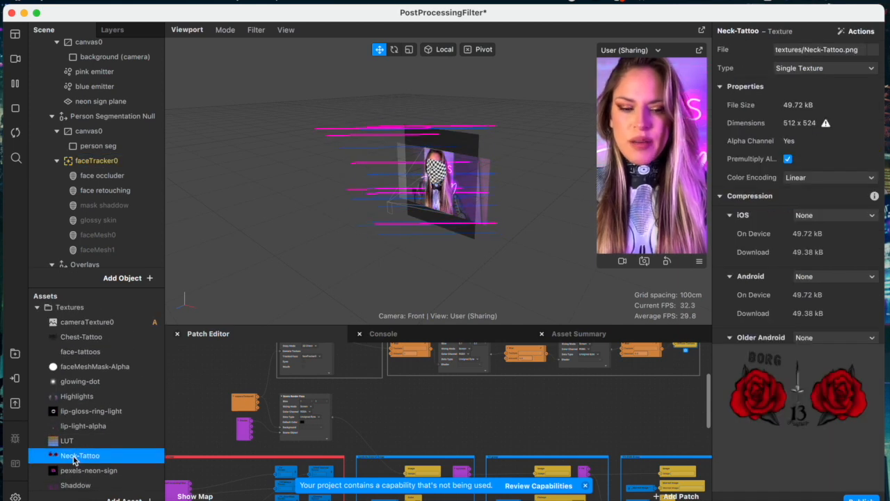
scroll(83, 459, "down", 4)
scroll(87, 389, "up", 3)
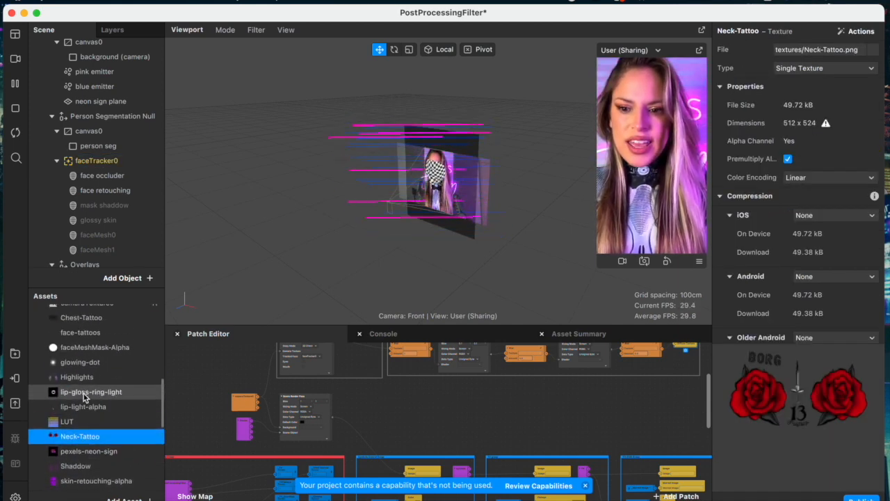
left_click(80, 317)
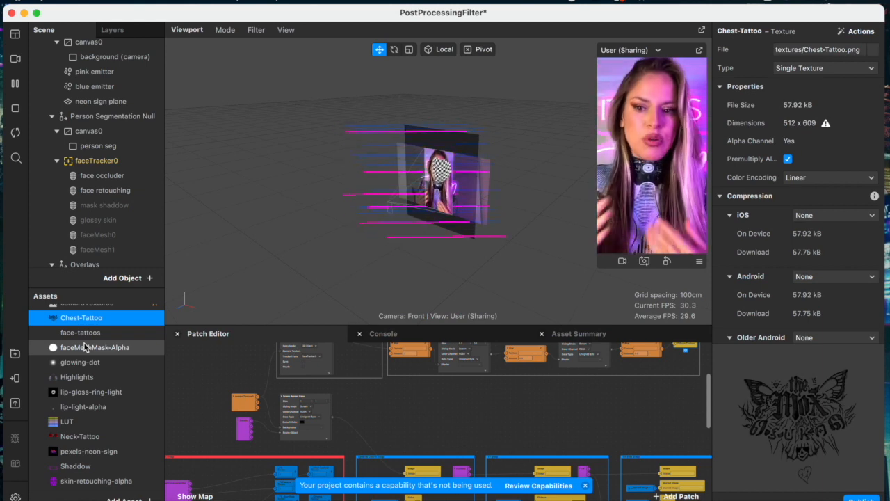
scroll(85, 347, "up", 3)
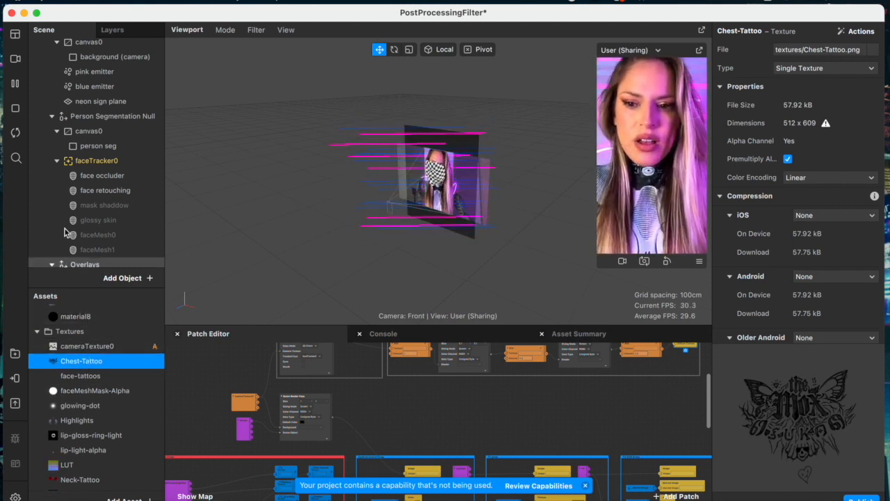
- Open the AR Library and search it for "cyberpunk 2077"
scroll(102, 183, "down", 2)
left_click(98, 132)
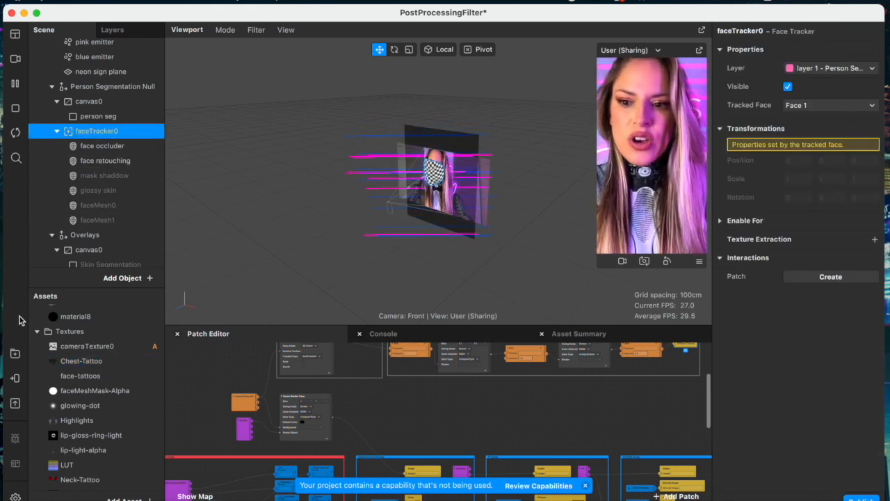
left_click(15, 354)
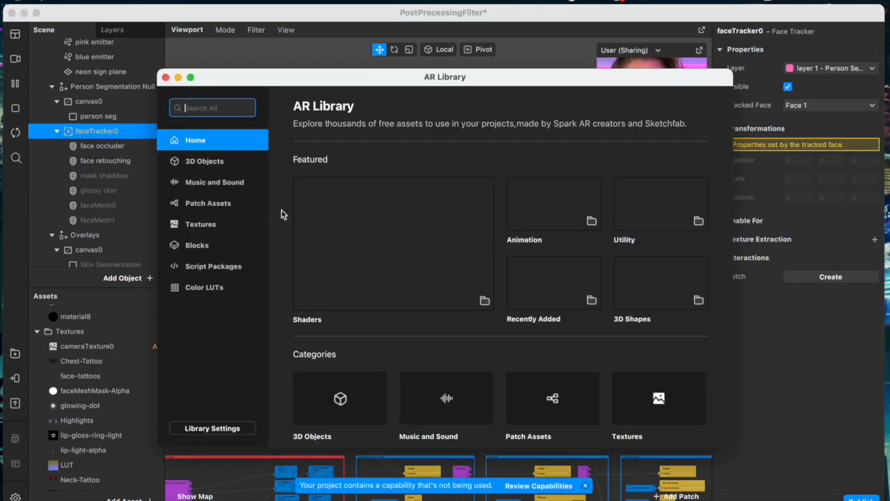
left_click(220, 105)
type("syb")
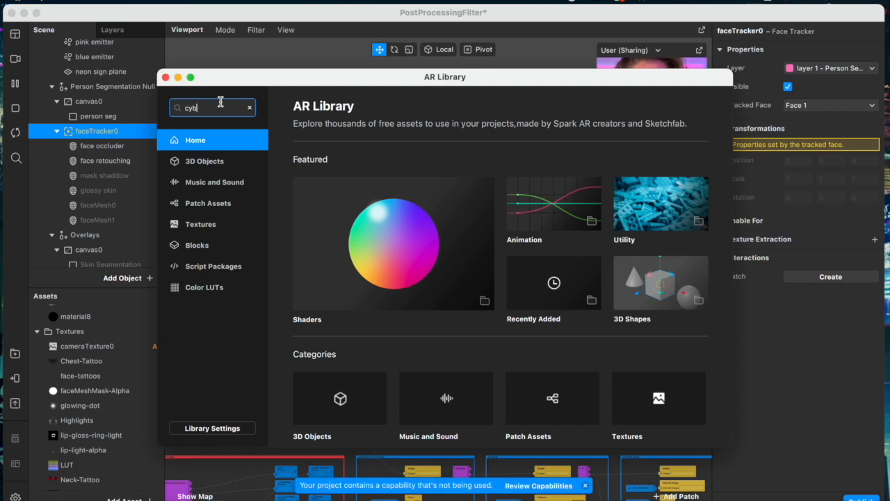
type("erpunk 2077")
key("Return")
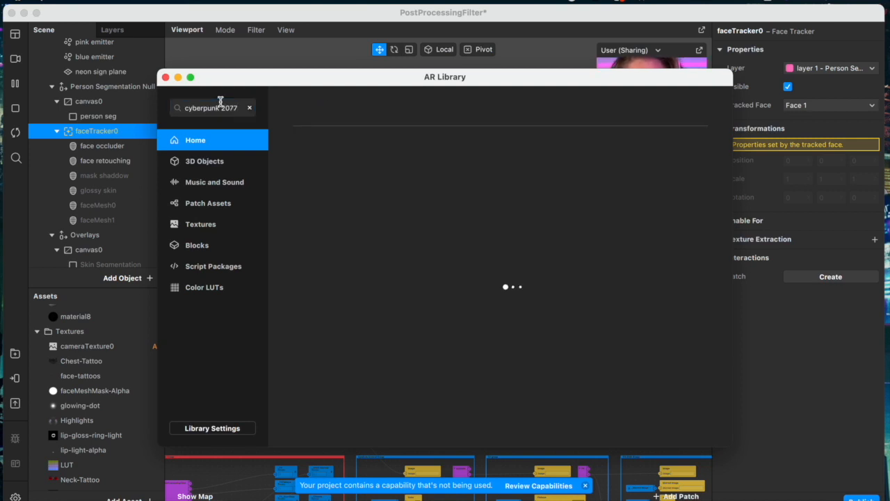
left_click(679, 144)
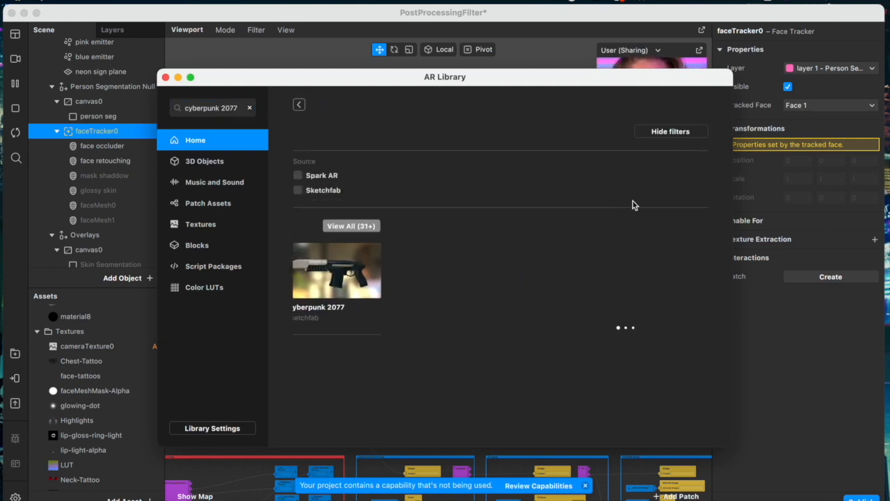
- Find the "Cyberpunk 2077 - The Mox Gang Member" asset among the results, import it into the project and dismiss the library
scroll(615, 267, "down", 10)
scroll(615, 267, "down", 2)
scroll(616, 267, "up", 2)
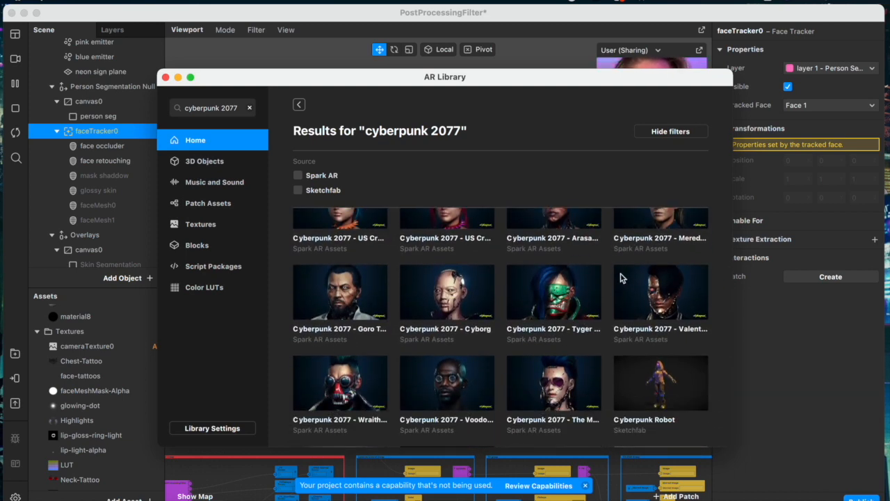
scroll(542, 314, "up", 1)
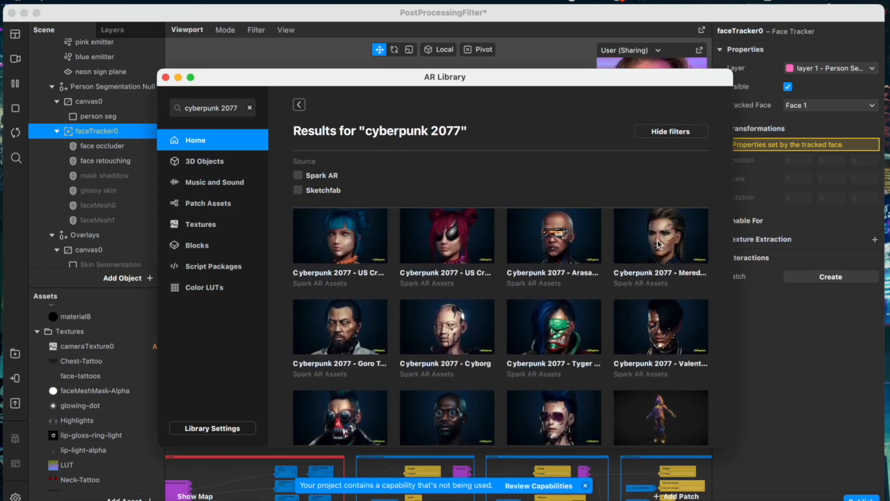
left_click(554, 410)
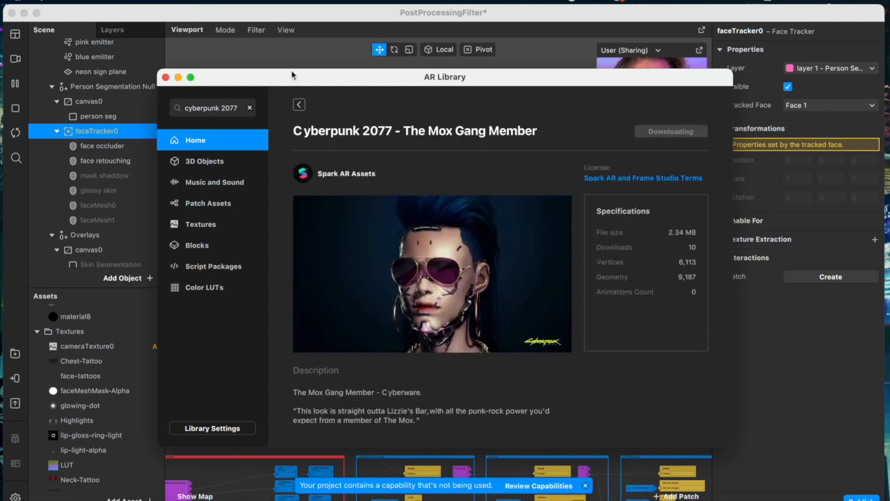
left_click(179, 77)
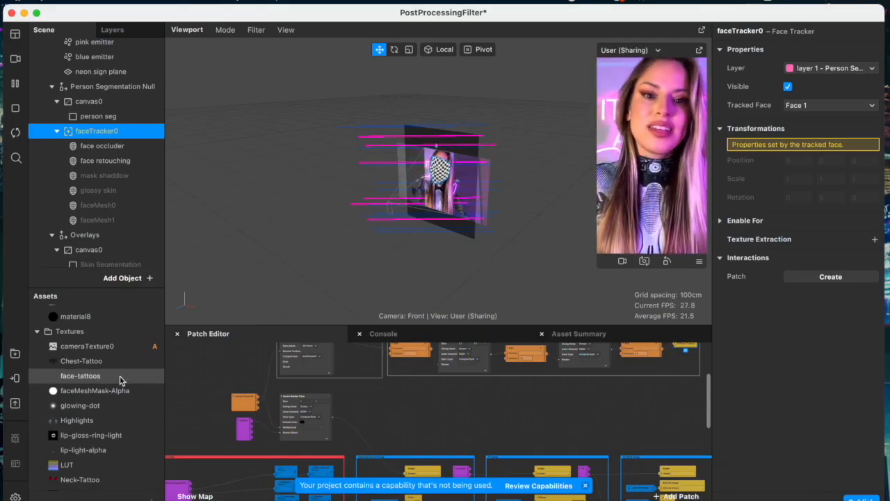
- Place the imported Mox object from the project's assets into the scene as a child of faceTracker0
scroll(105, 463, "down", 10)
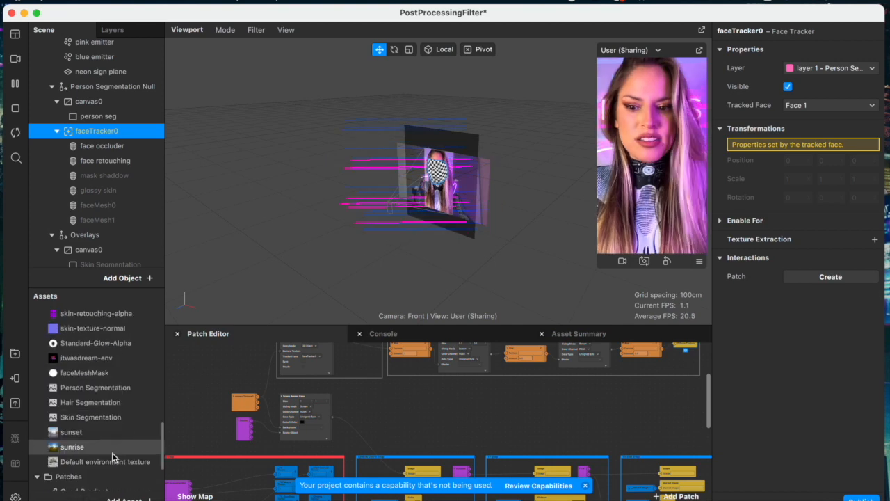
scroll(97, 423, "up", 10)
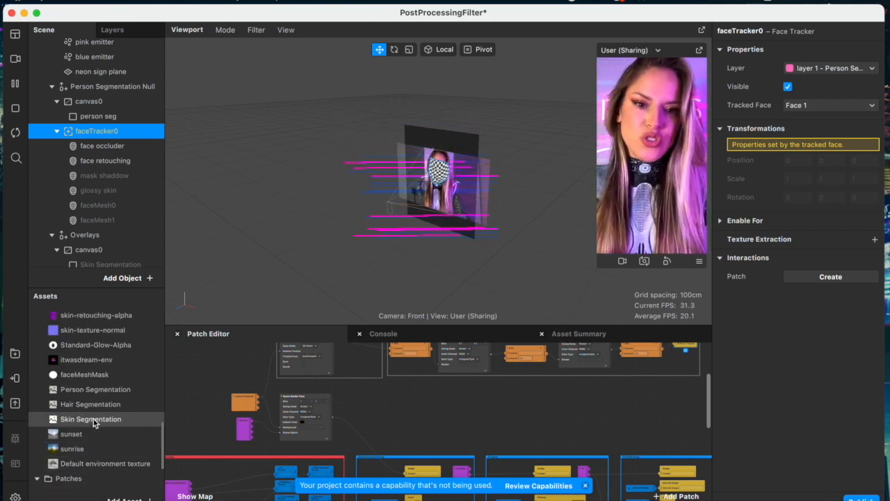
scroll(93, 421, "up", 2)
left_click(77, 357)
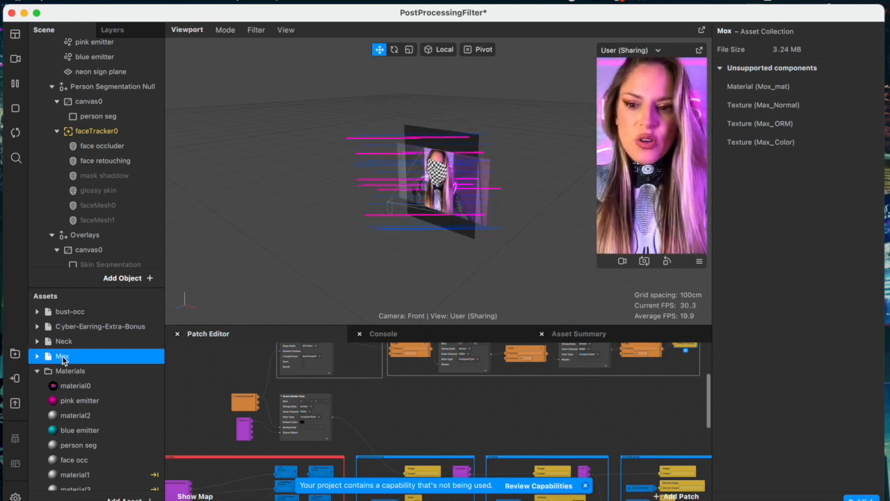
left_click_drag(79, 356, 114, 146)
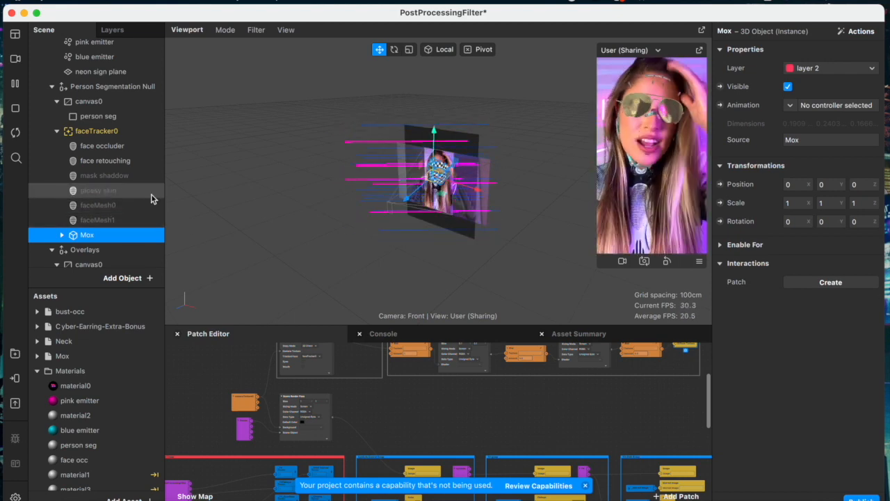
- Move Glasses_lenses and Glasses_frame out of Mox to sit directly under faceTracker0, accepting the broken link to the master object
left_click(62, 235)
scroll(76, 222, "down", 3)
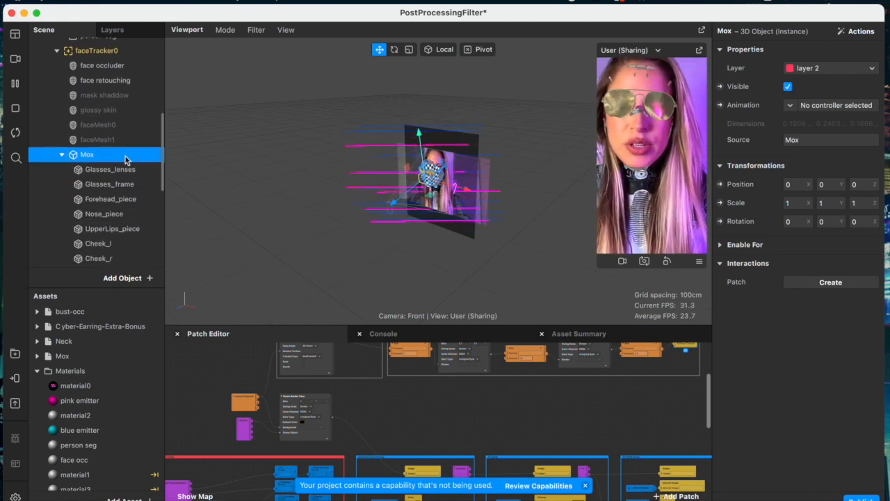
left_click(115, 170)
left_click(109, 187, "shift")
left_click_drag(114, 172, 77, 50)
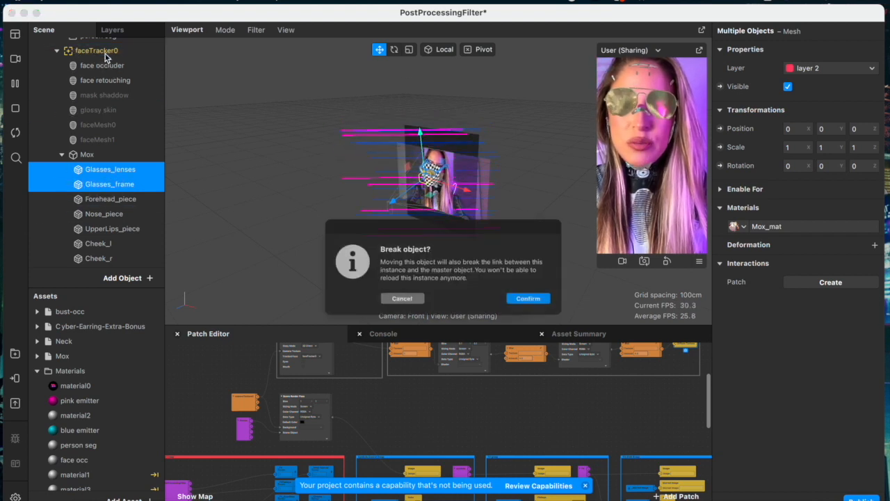
left_click(535, 306)
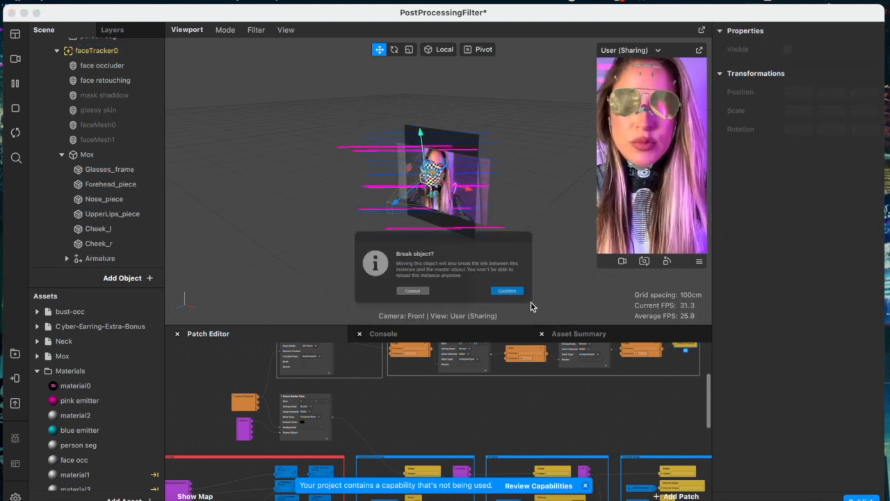
left_click(546, 304)
scroll(115, 230, "down", 1)
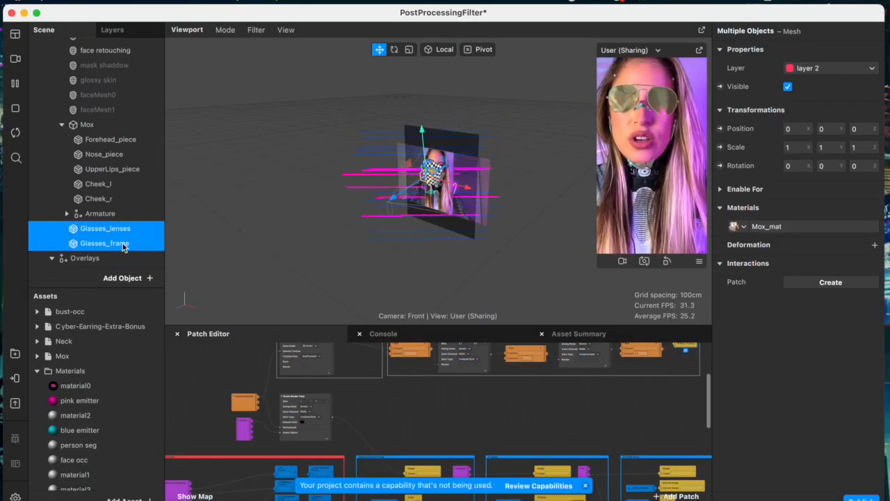
- Replace Mox_mat on the Forehead_piece mesh with a newly created material
scroll(115, 203, "up", 1)
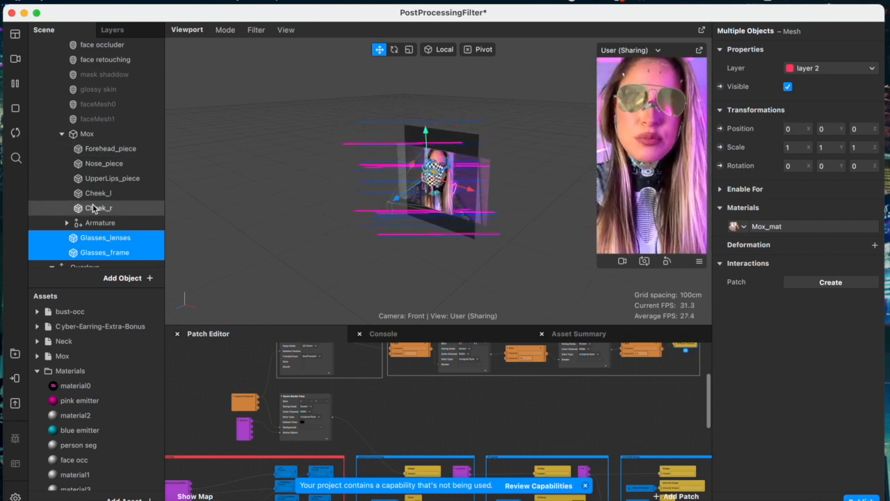
left_click(101, 150)
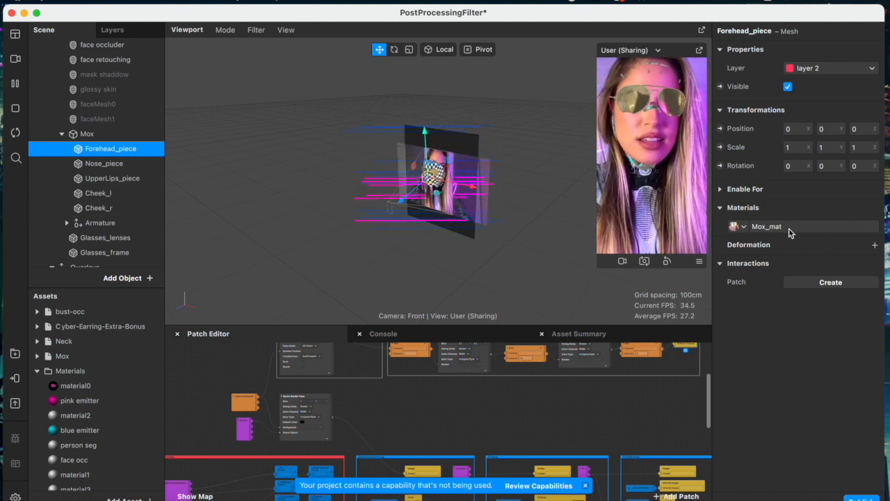
left_click(745, 232)
left_click(795, 481)
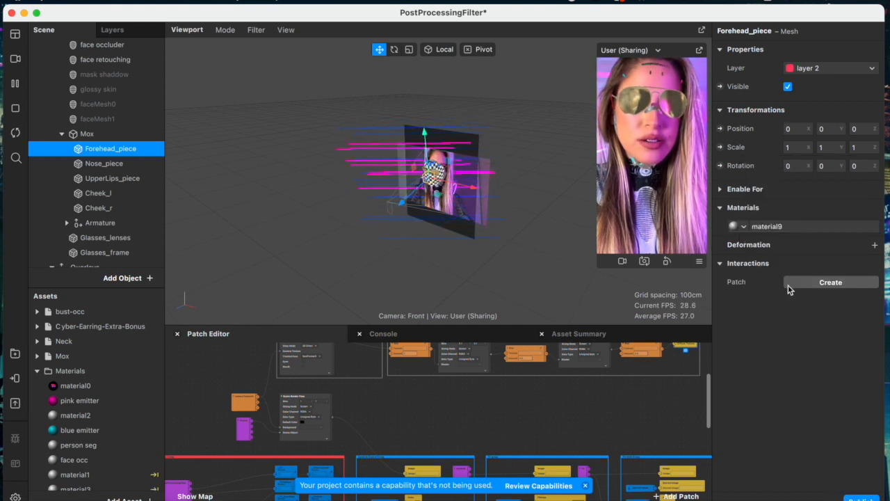
- Change the forehead piece's material to the Physically-Based shader with Metallic and Roughness both at 100%
left_click(784, 227)
left_click(807, 51)
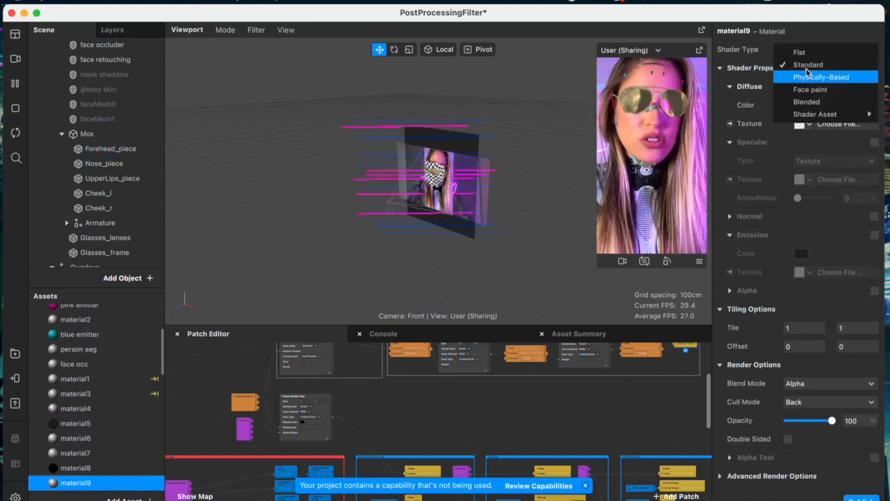
left_click(805, 78)
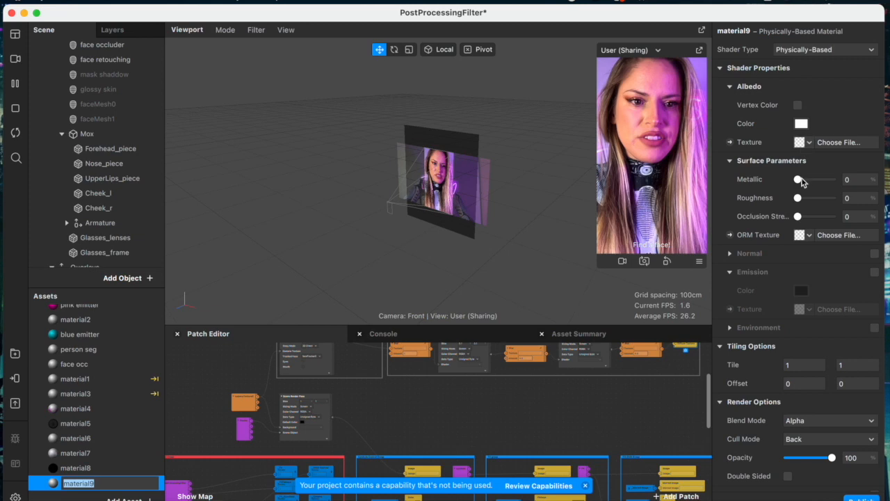
left_click_drag(799, 180, 865, 174)
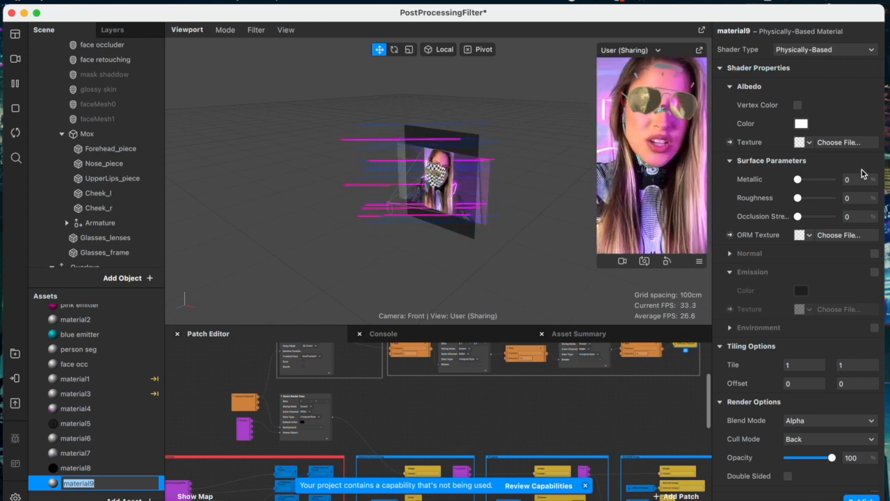
left_click_drag(804, 200, 857, 195)
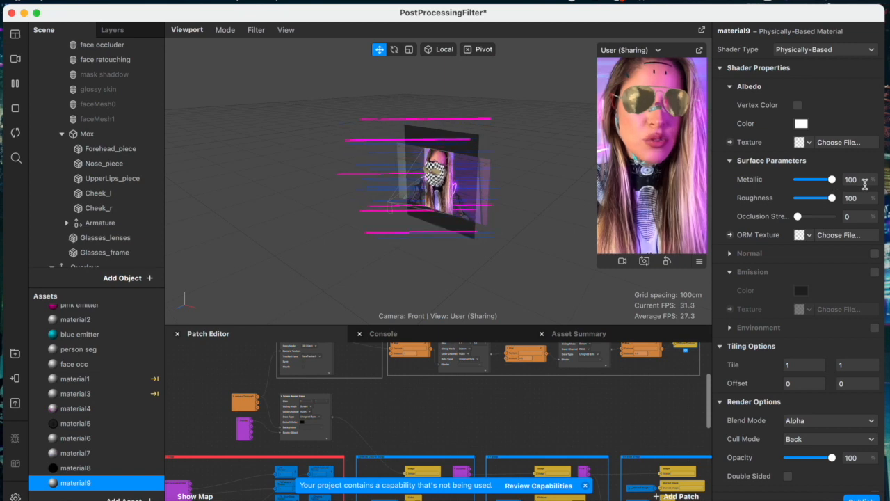
- Assign Texture 0 as material9's albedo, enable Normal with Texture 2, and use Texture 1 as the ORM texture
left_click(805, 141)
scroll(779, 202, "down", 3)
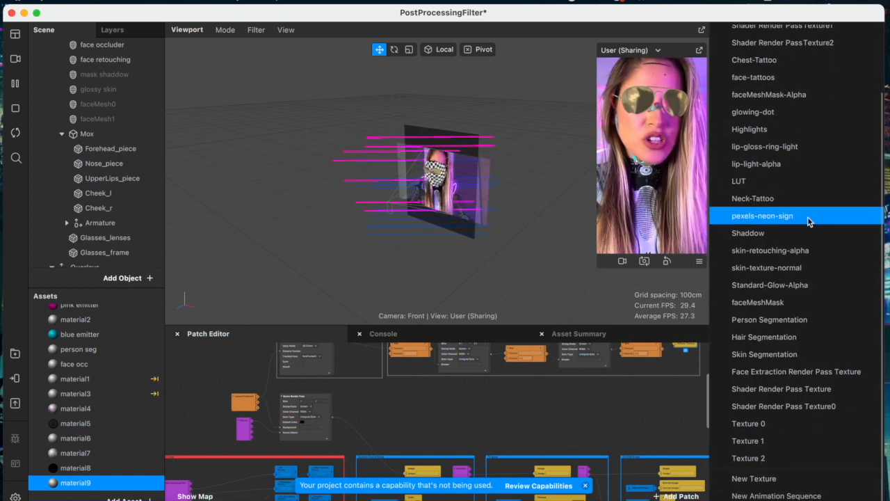
left_click(762, 426)
left_click(875, 253)
left_click(863, 272)
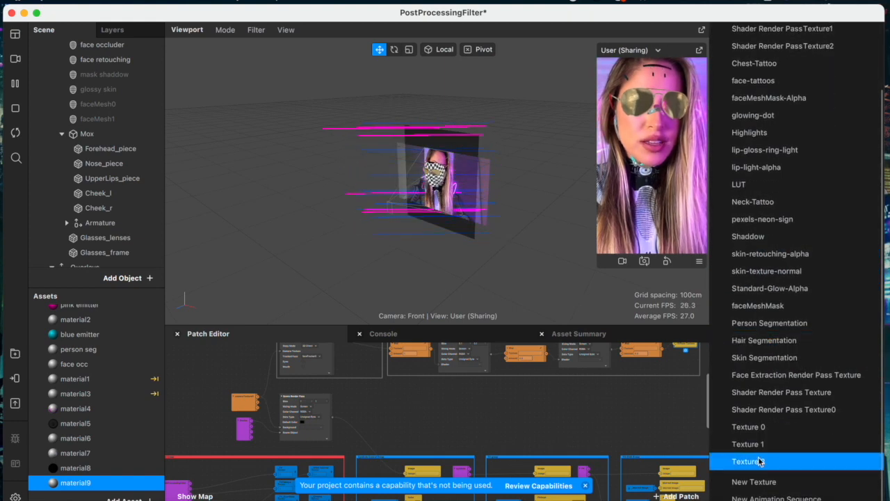
left_click(759, 462)
scroll(813, 268, "down", 1)
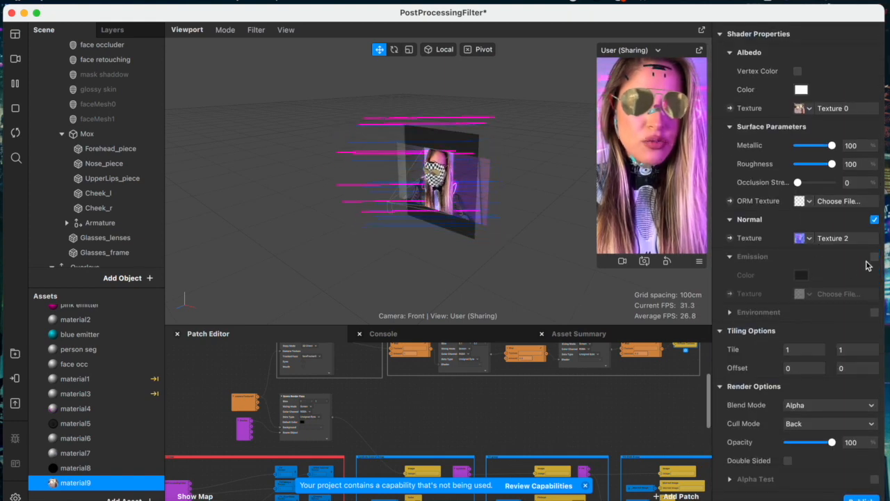
left_click(808, 203)
left_click(749, 444)
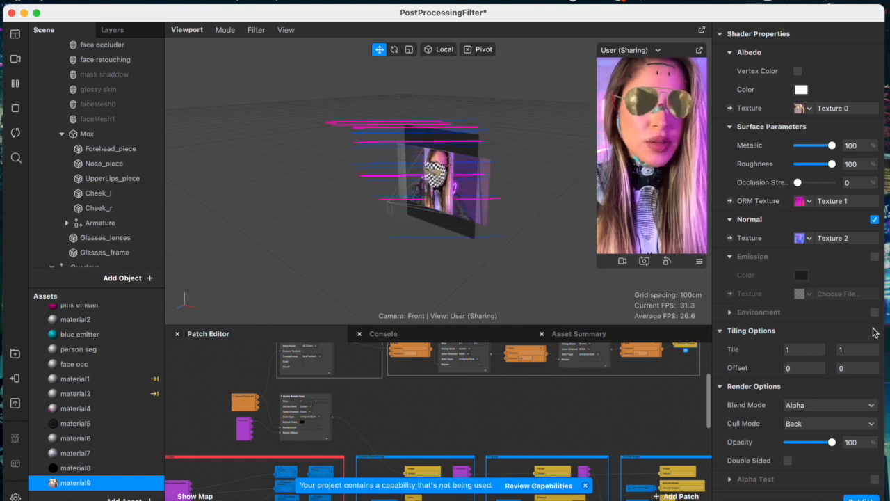
- Enable the environment on material9 and assign the sunset texture to it
left_click(874, 312)
left_click(810, 330)
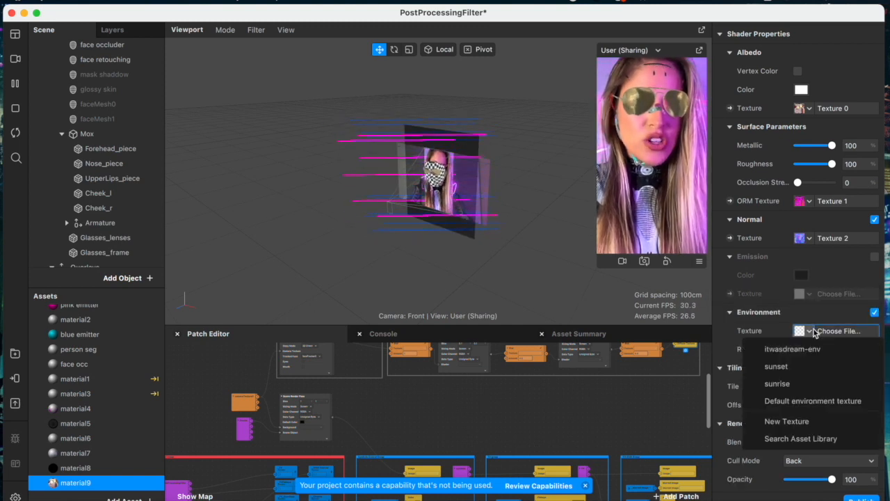
left_click(790, 368)
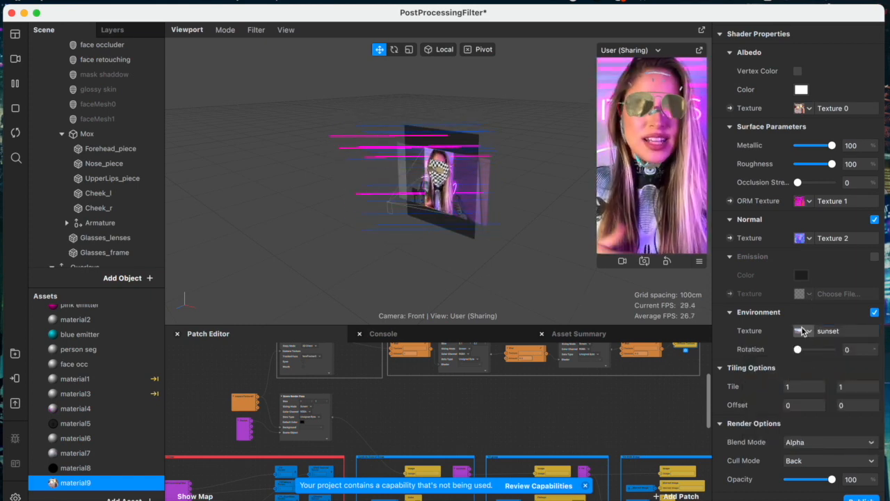
- Expand material9's advanced render options and review its color encoding and depth settings together with its surface and texture settings
scroll(803, 330, "down", 3)
left_click(725, 447)
scroll(800, 417, "down", 3)
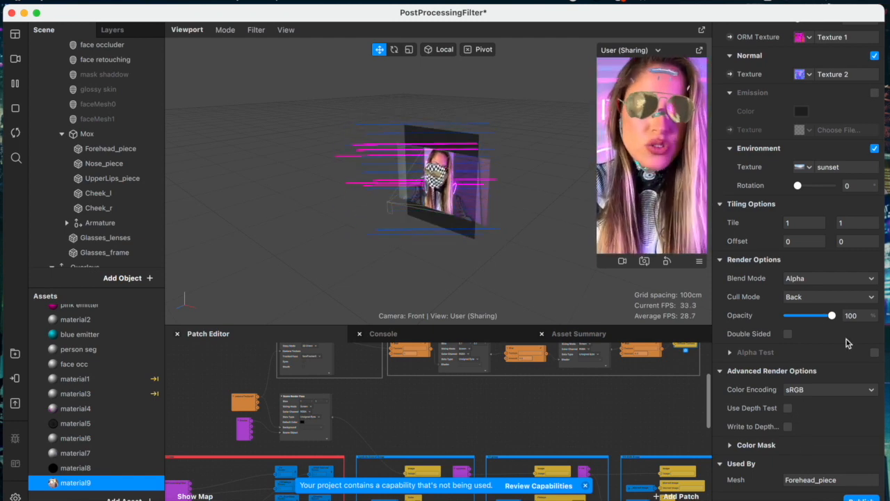
scroll(816, 324, "up", 5)
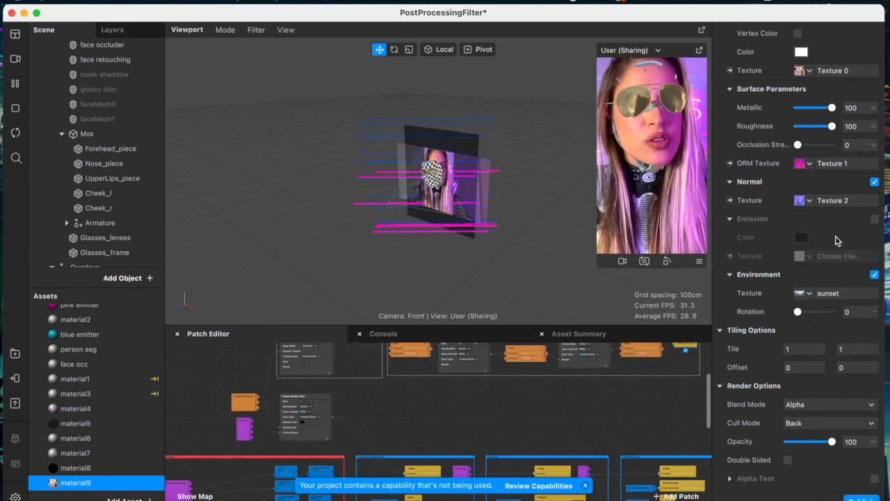
scroll(828, 265, "up", 3)
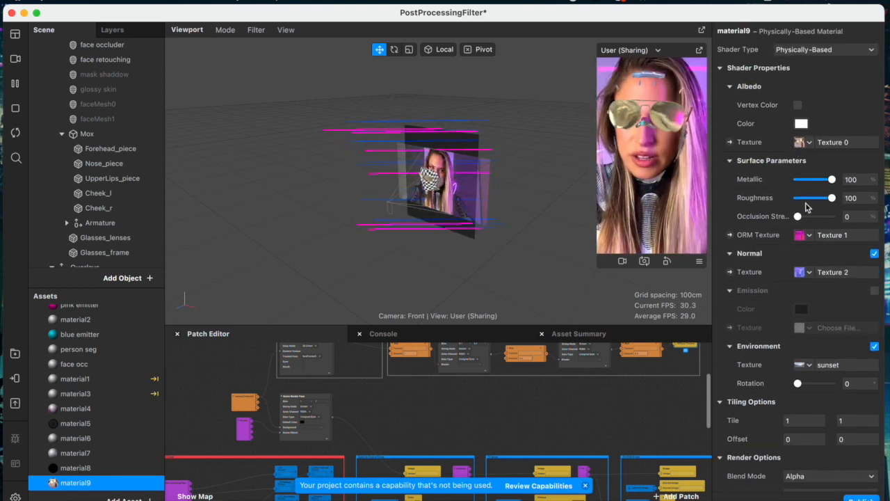
scroll(797, 190, "down", 8)
left_click(793, 390)
left_click(803, 406)
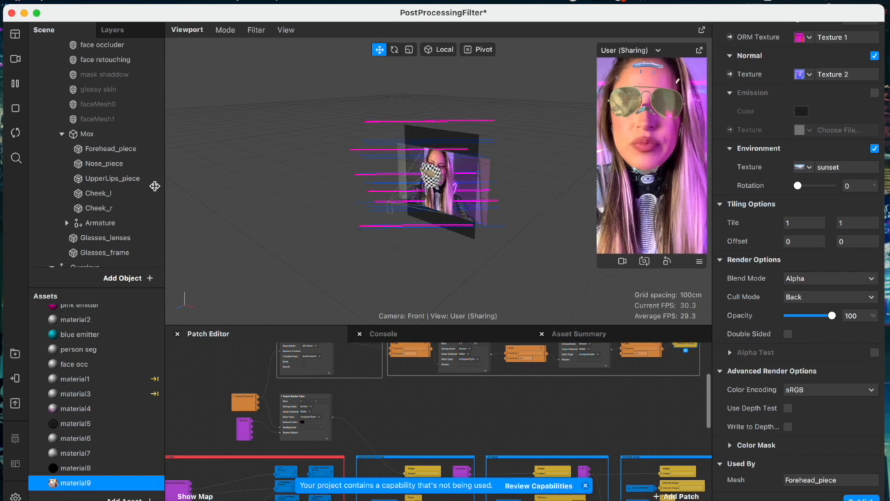
- Assign material9 to the nose piece, the upper lips piece and both cheek pieces of Mox
left_click(104, 165)
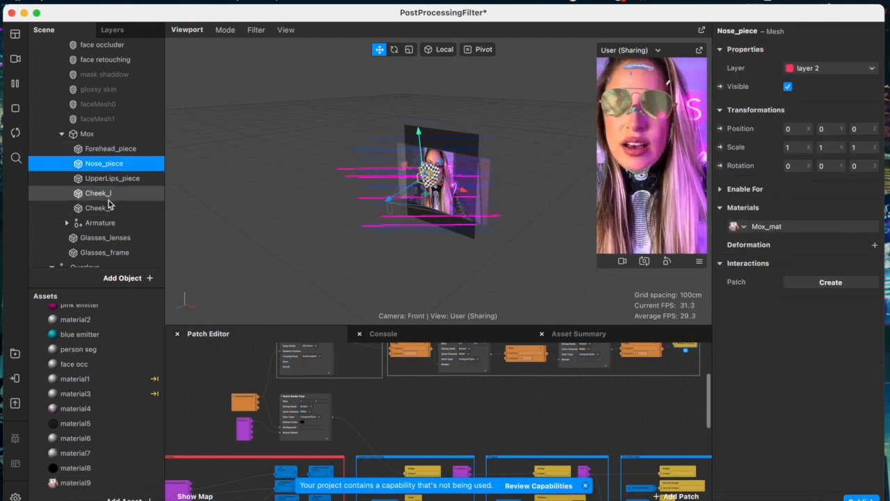
left_click(105, 207, "shift")
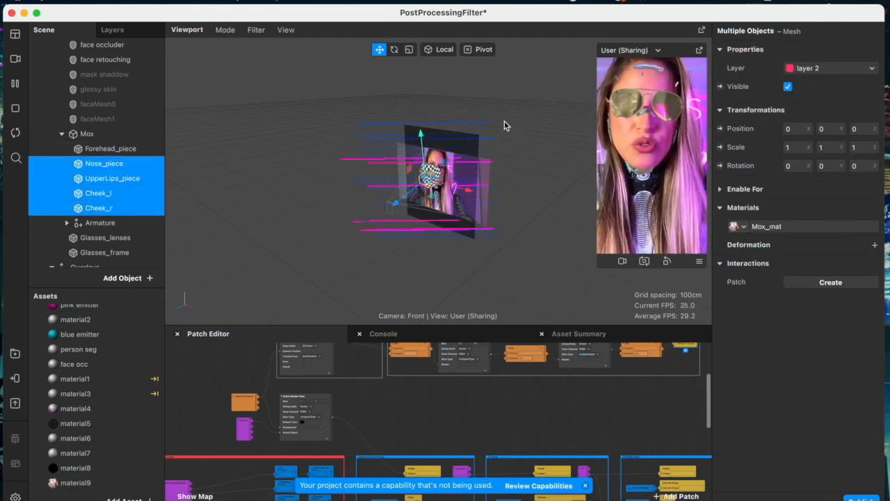
left_click(135, 169)
left_click(113, 207, "shift")
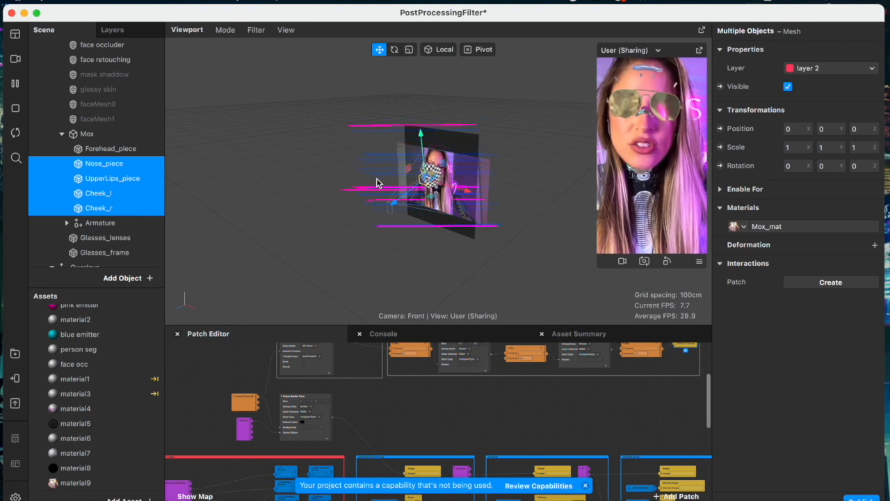
left_click(104, 163)
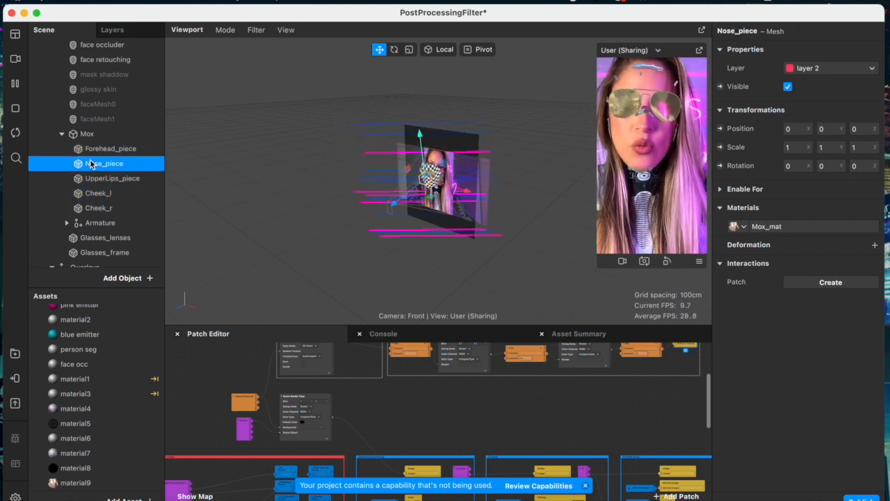
left_click(98, 210, "shift")
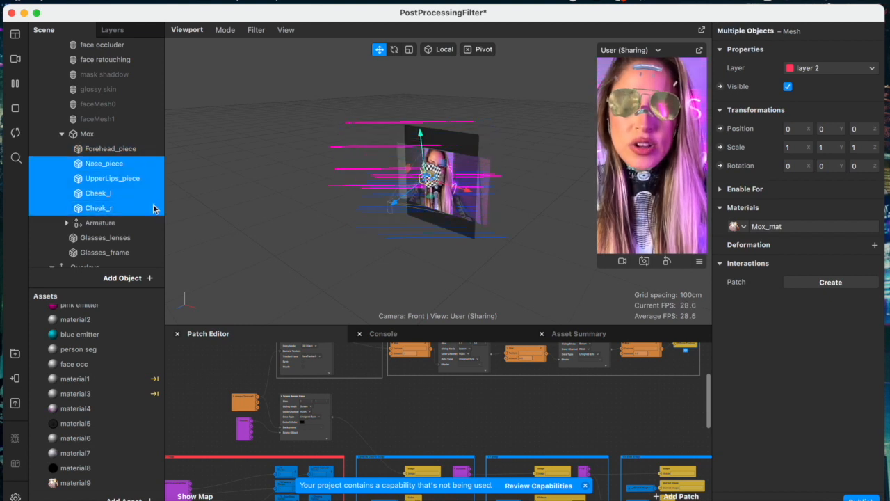
left_click(744, 230)
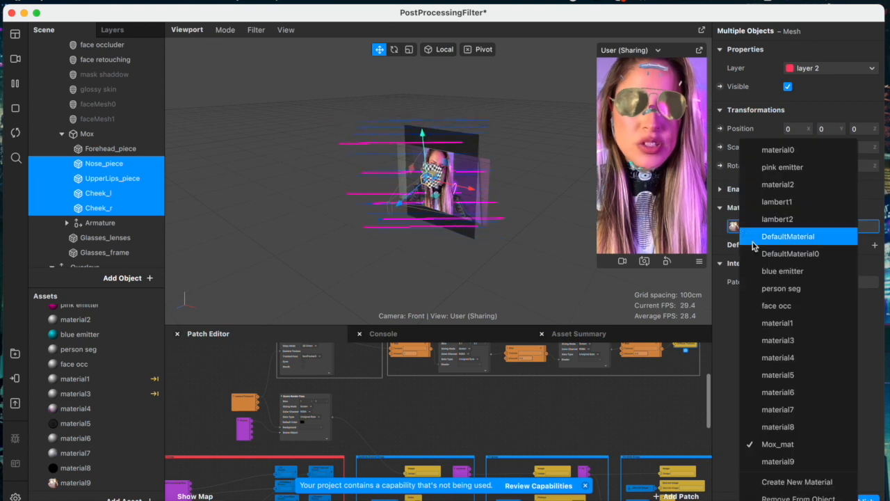
left_click(790, 464)
- Rename material4 as "shaddow" and material5 as "face gloss"
scroll(87, 450, "down", 1)
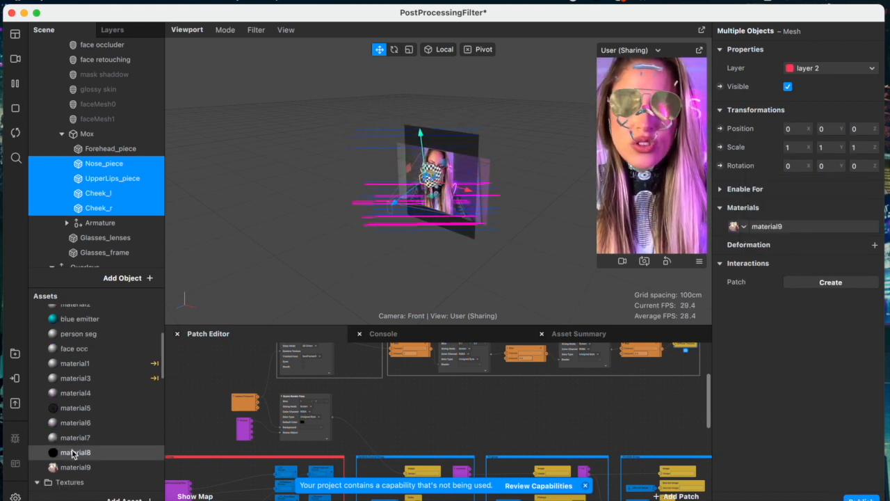
double_click(78, 394)
type("shaddow")
key("Return")
left_click(73, 411)
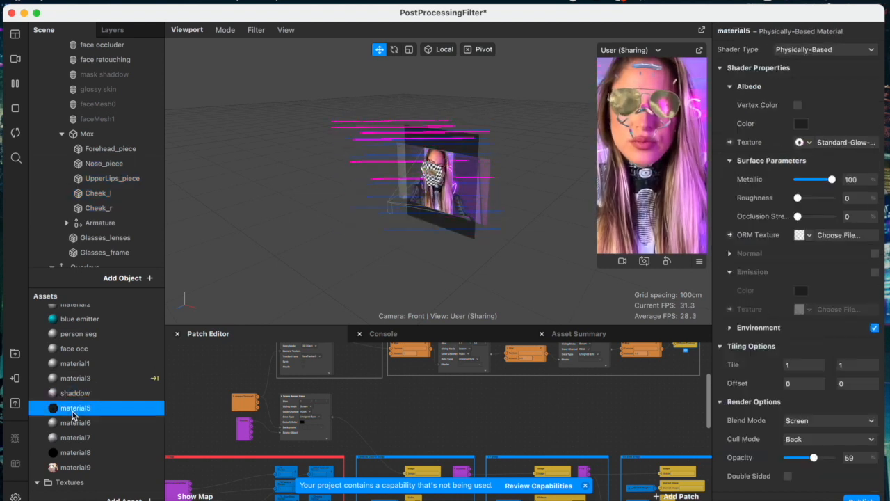
double_click(74, 412)
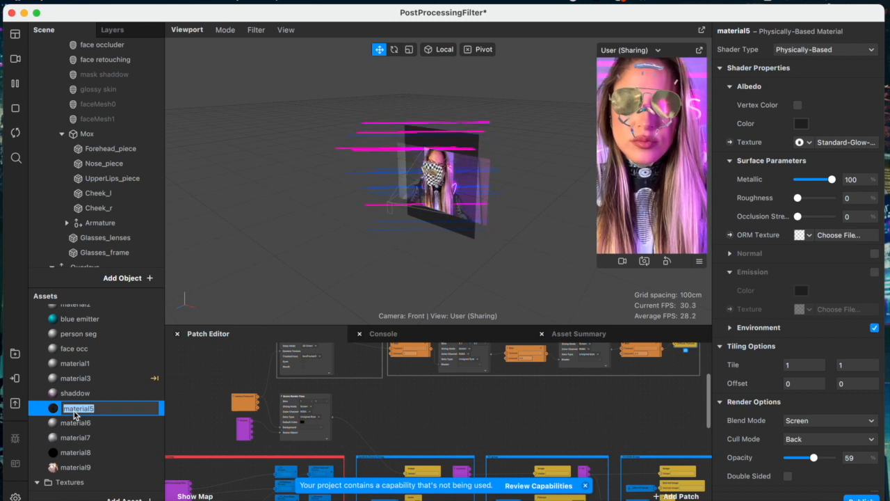
type("face gloss")
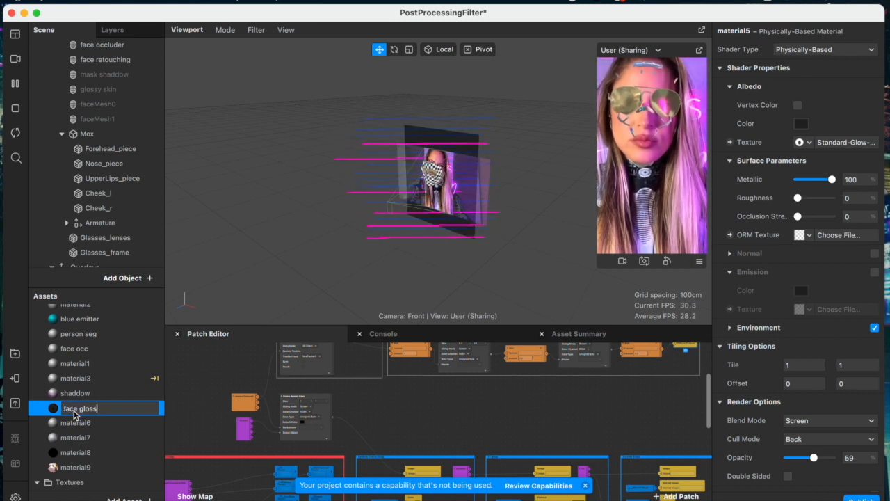
key("Return")
- Rename material6 as "face gloss 2"
left_click(75, 423)
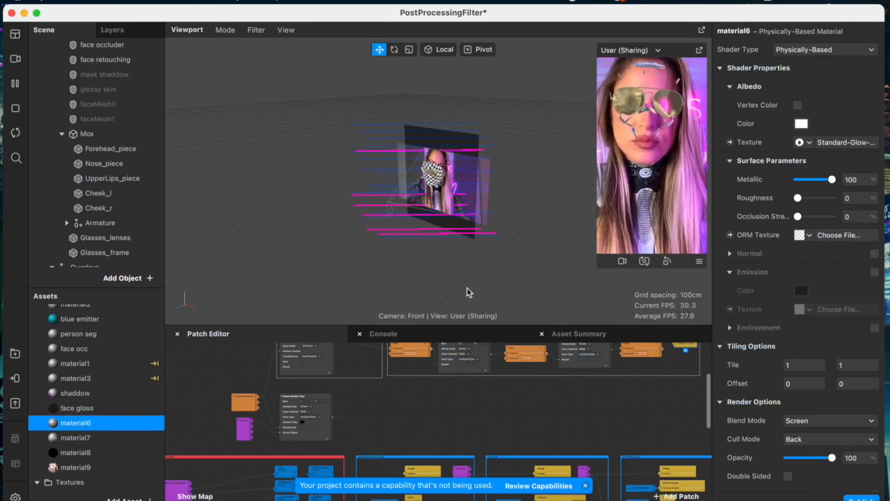
double_click(95, 425)
type("glos")
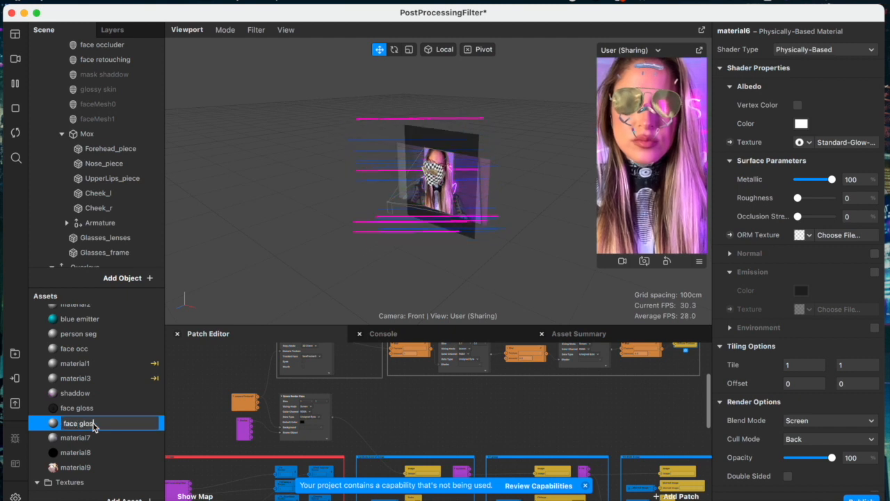
type("s")
key("Return")
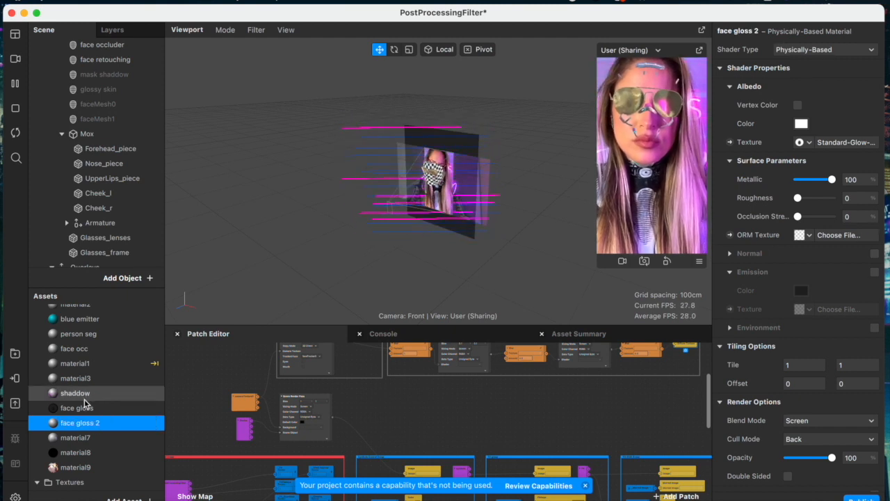
left_click(76, 407)
right_click(80, 410)
key("Escape")
- Rename material7, which uses the Highlights texture, as "highlights"
scroll(80, 410, "down", 2)
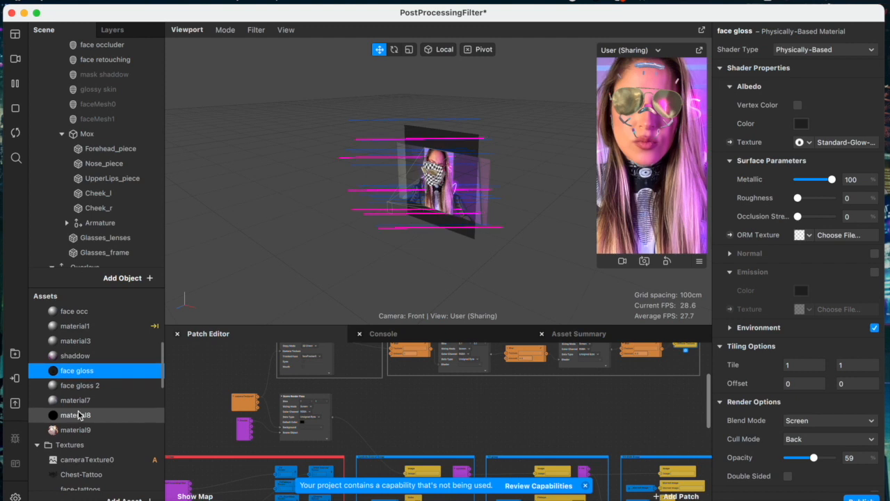
left_click(81, 403)
double_click(82, 402)
type("highlights")
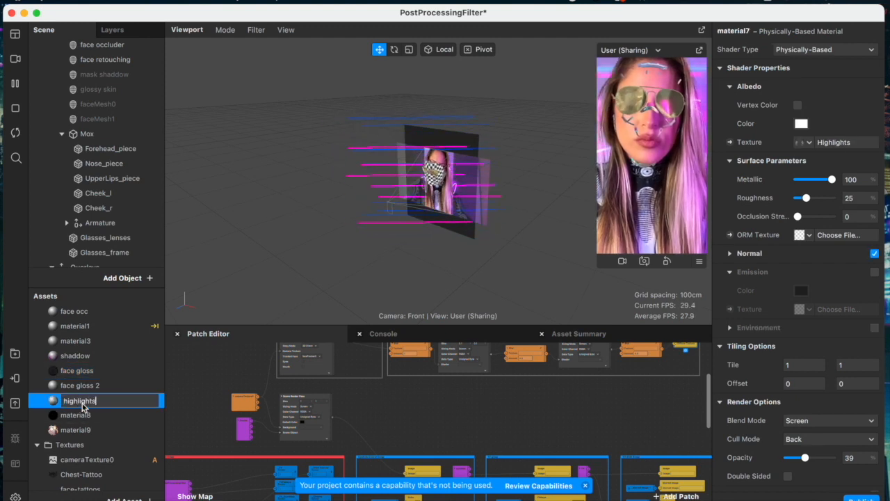
key("Return")
- Rename material8 as "lip gloss" and material9 as "mox no depth"
left_click(76, 416)
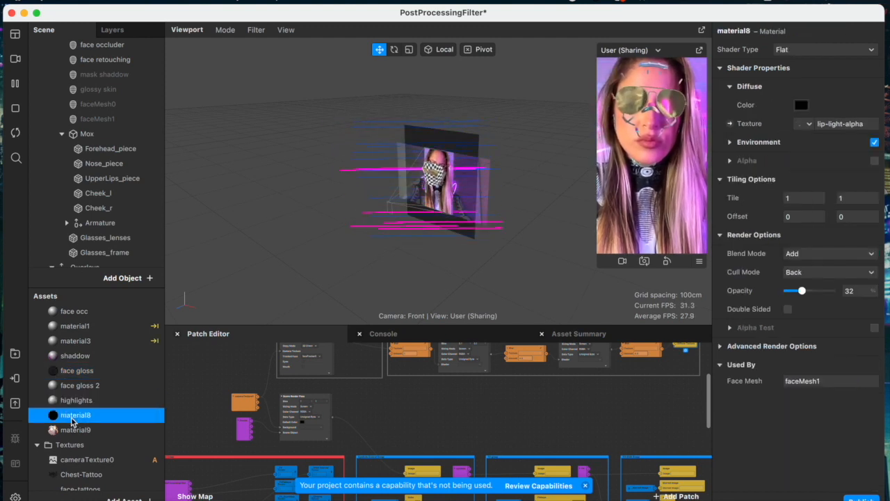
double_click(72, 416)
type("l")
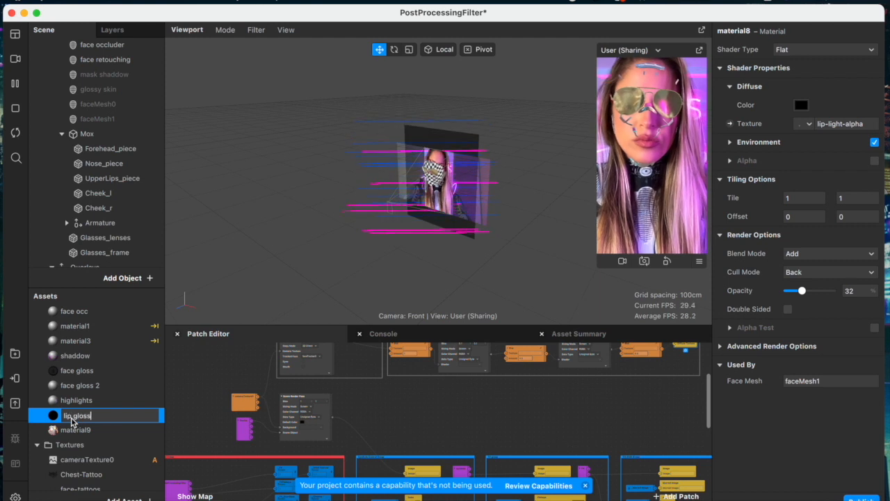
type("ip gloss")
key("Return")
double_click(76, 431)
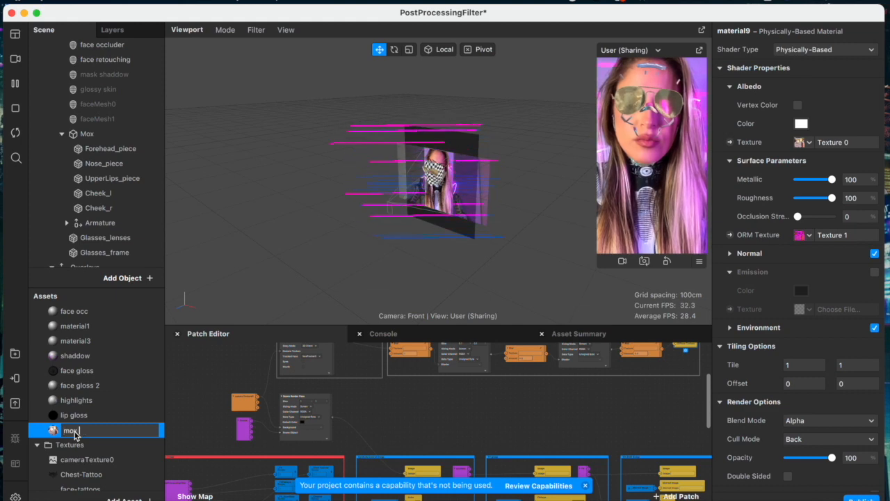
type("mox no depth")
key("Return")
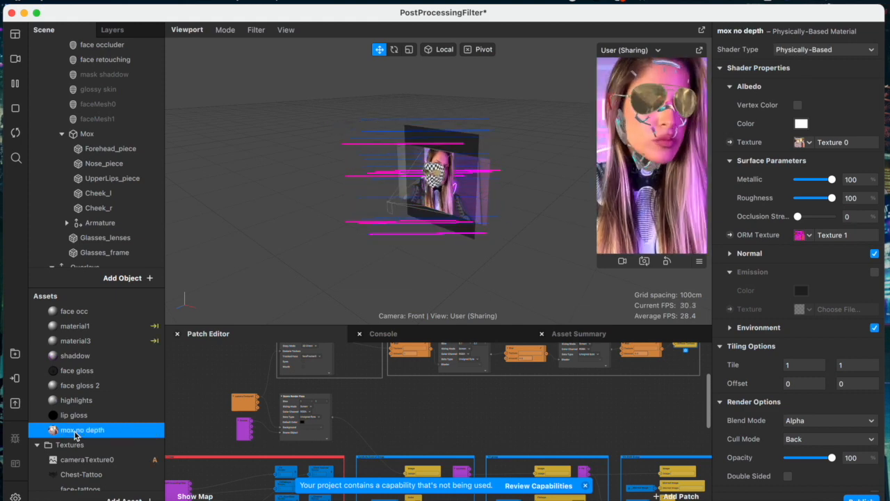
- Select both the glasses lenses and the glasses frame and set their Y position to -0.01
left_click(113, 210)
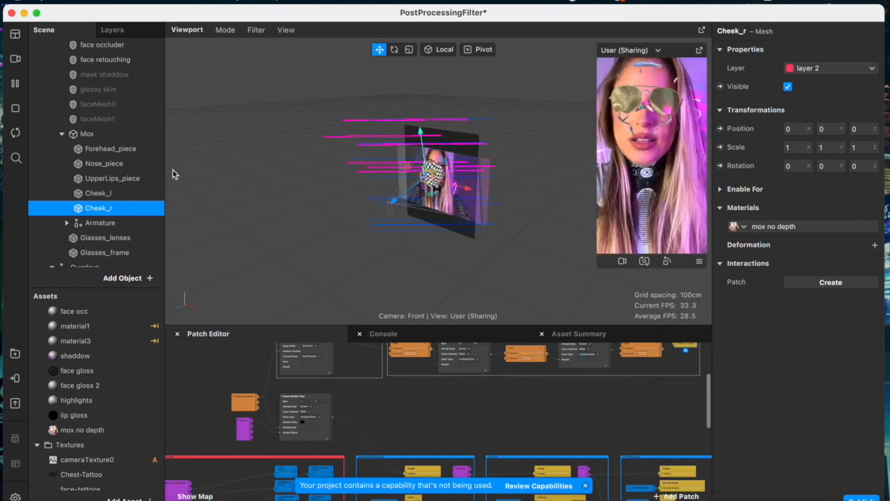
scroll(123, 213, "down", 1)
left_click(122, 218)
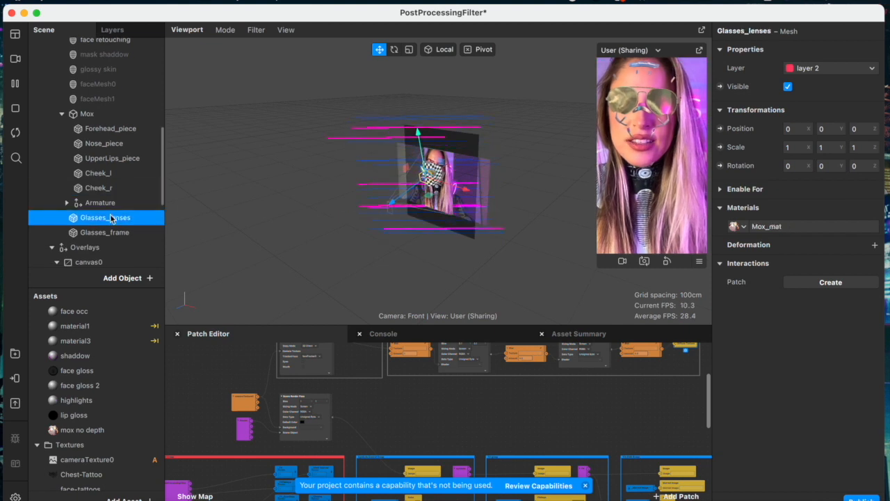
left_click(119, 232, "shift")
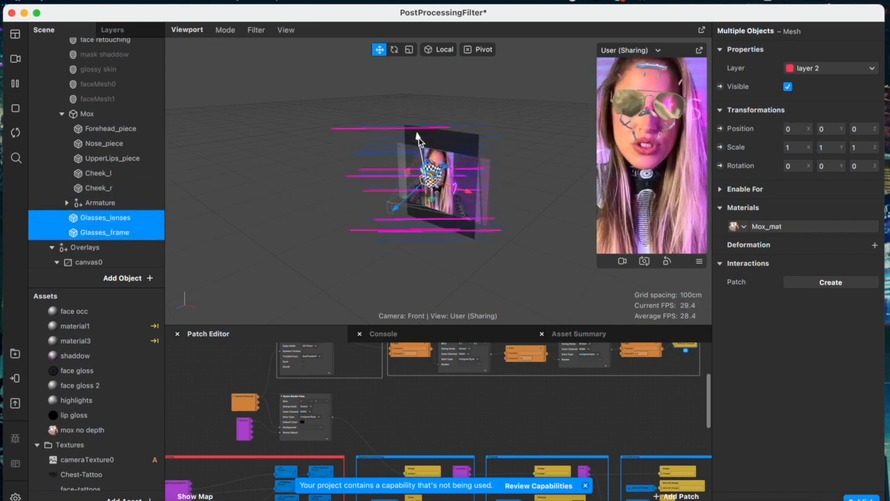
left_click(826, 126)
type("-0.00")
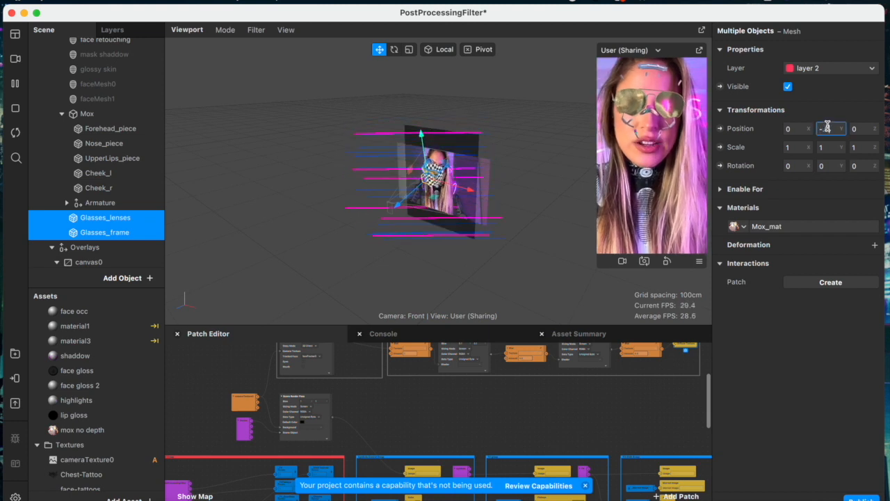
left_click(827, 125)
type("-.01")
key("Return")
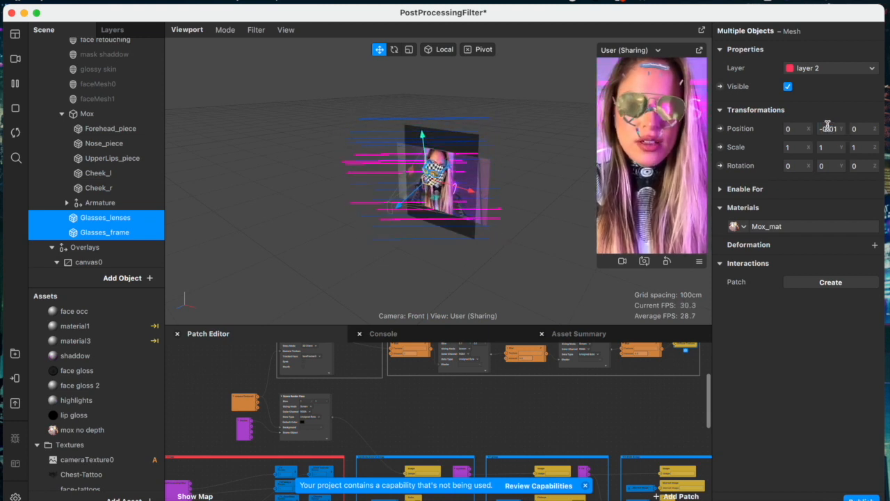
- Try different Y positions for the glasses lenses and frame, ending at -0.03
left_click(828, 126)
type("-.1")
key("Return")
left_click(828, 126)
type("-.01")
key("Return")
left_click(828, 127)
type("-.06")
key("Return")
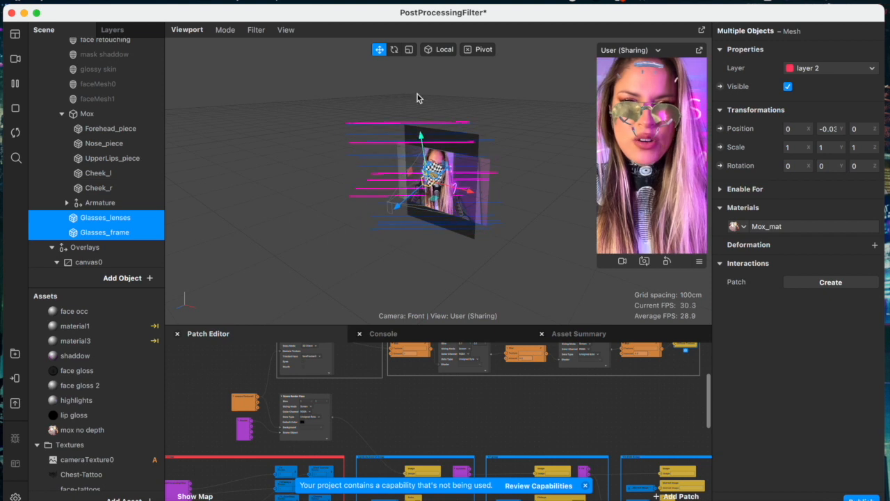
- Set the Z position of the glasses lenses and frame to 0.006
left_click(15, 84)
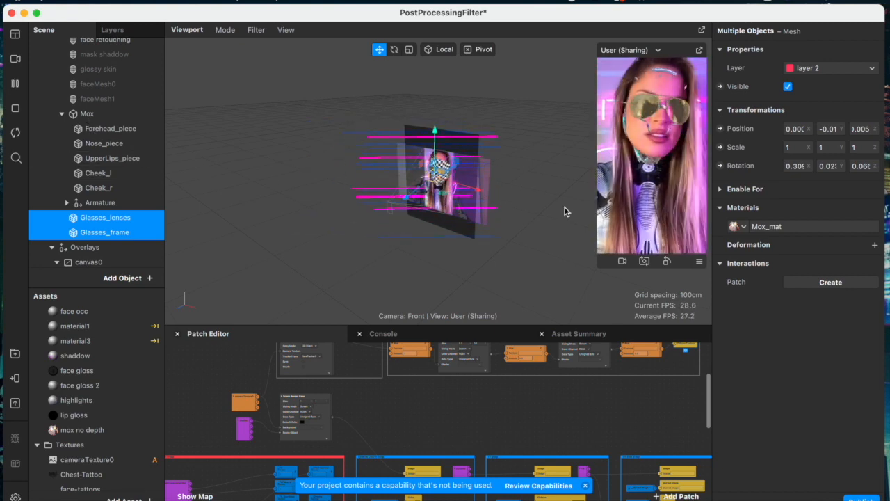
left_click(860, 129)
key("BackSpace")
type("6")
key("Return")
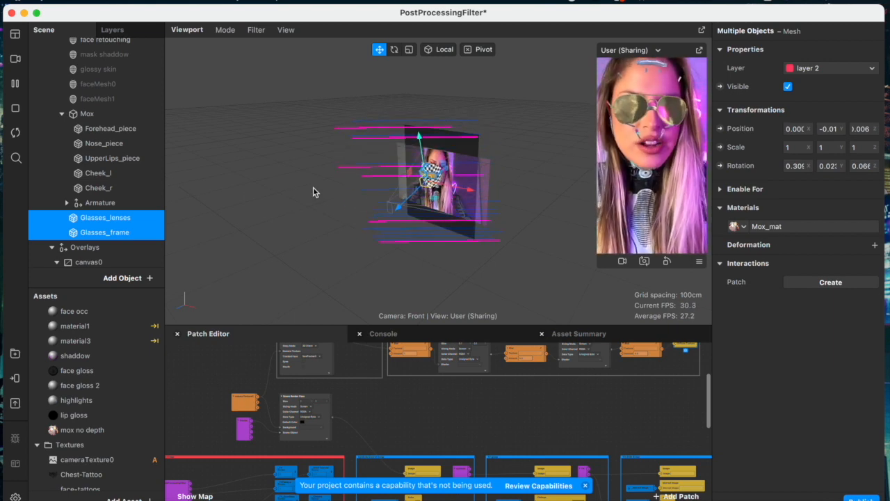
- Create a new material for the glasses lenses and frame, using the Physically-Based shader with Metallic at 100%
left_click(739, 226)
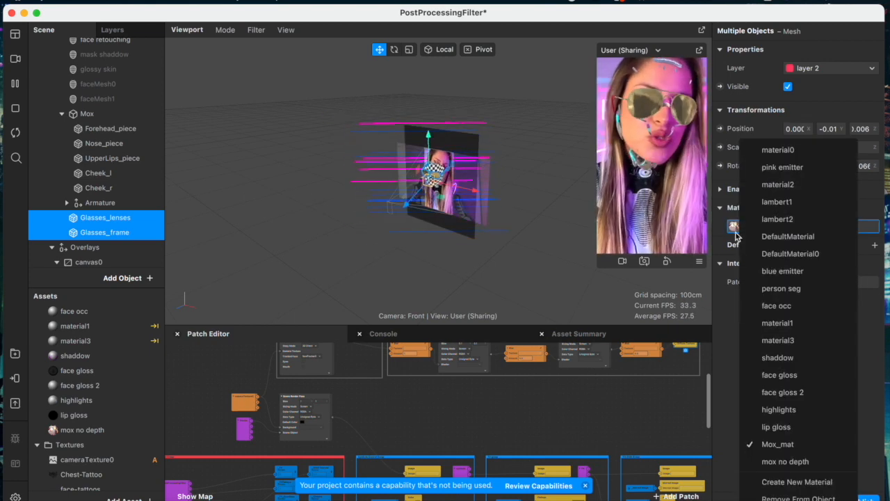
left_click(768, 481)
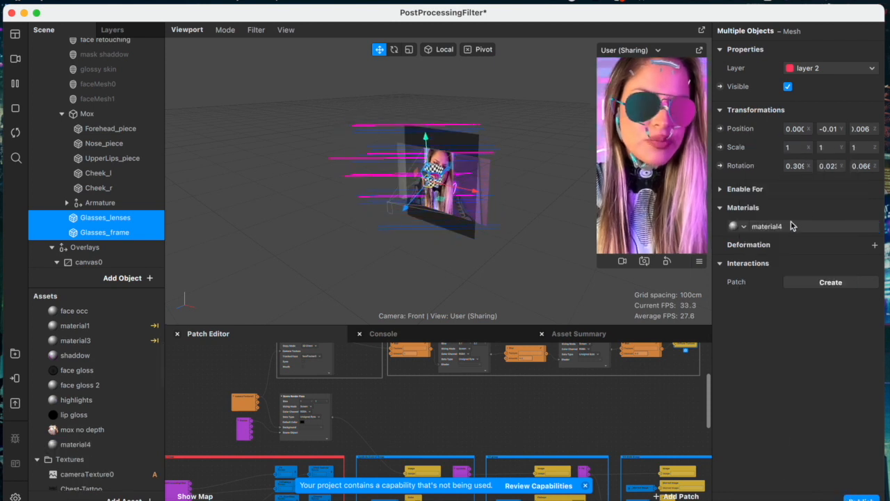
left_click(788, 229)
left_click(817, 50)
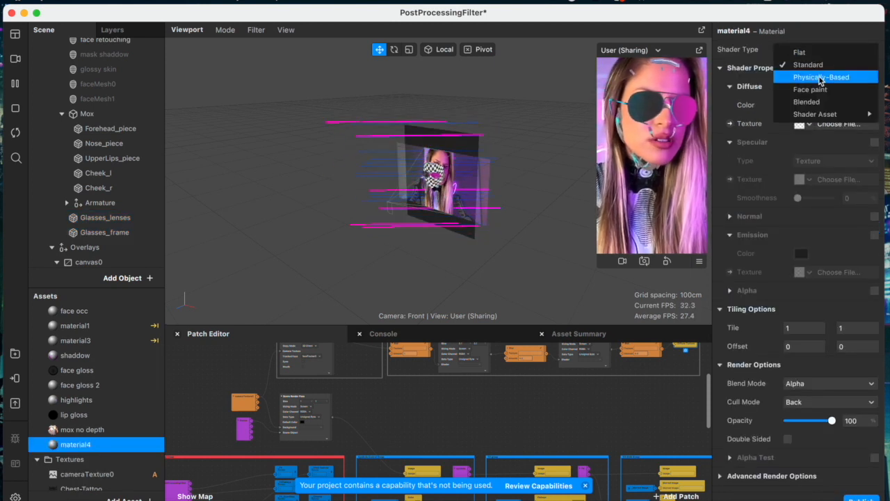
left_click_drag(817, 180, 851, 178)
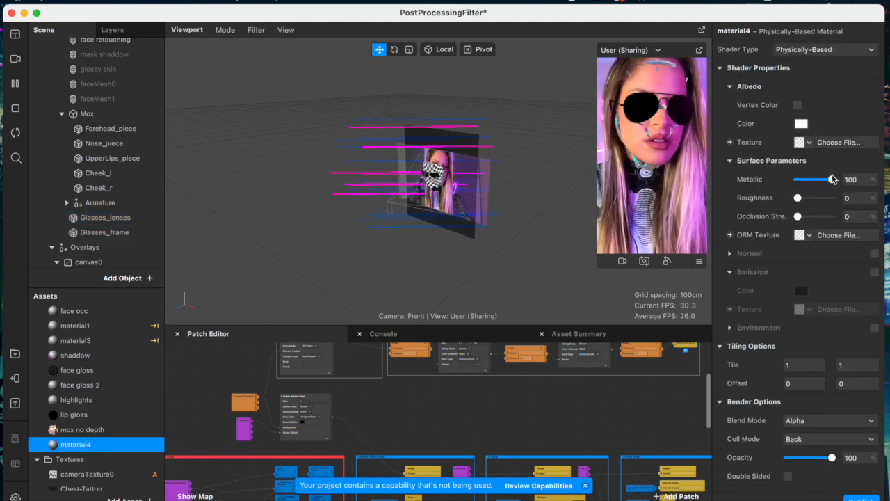
- Assign Texture 0 as the glasses material's albedo, enable Normal with Texture 2, and use Texture 1 as the ORM texture
left_click(805, 144)
scroll(755, 389, "down", 2)
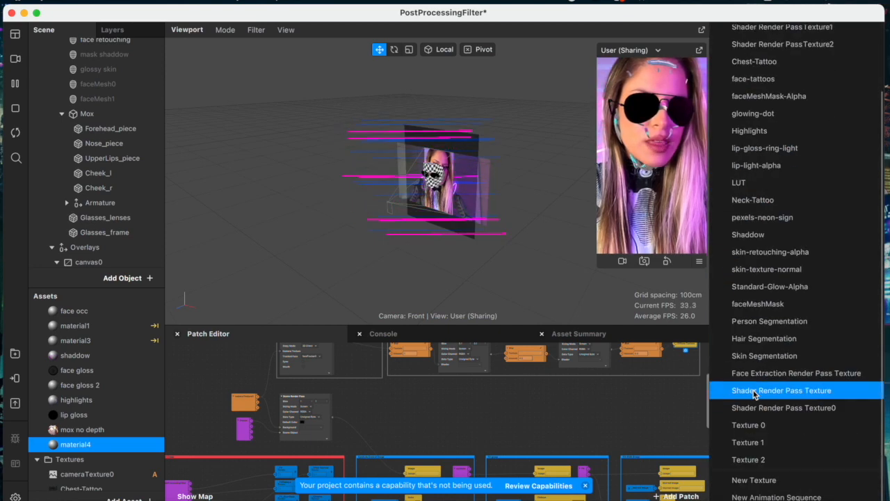
left_click(752, 426)
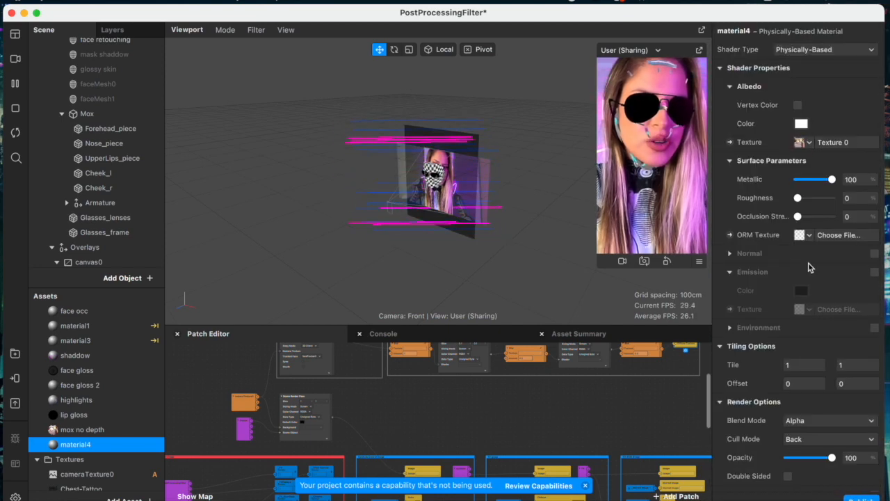
left_click(874, 253)
left_click(838, 272)
scroll(802, 347, "down", 2)
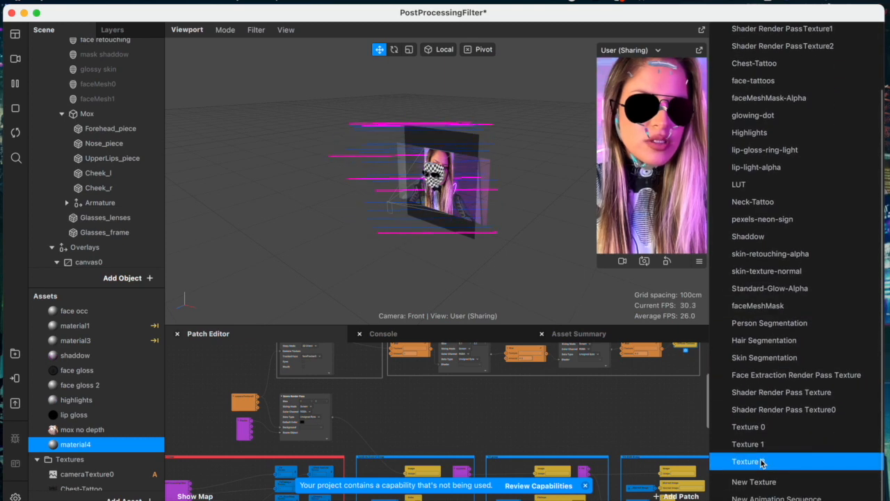
left_click(762, 462)
left_click(809, 240)
scroll(765, 375, "down", 3)
left_click(763, 426)
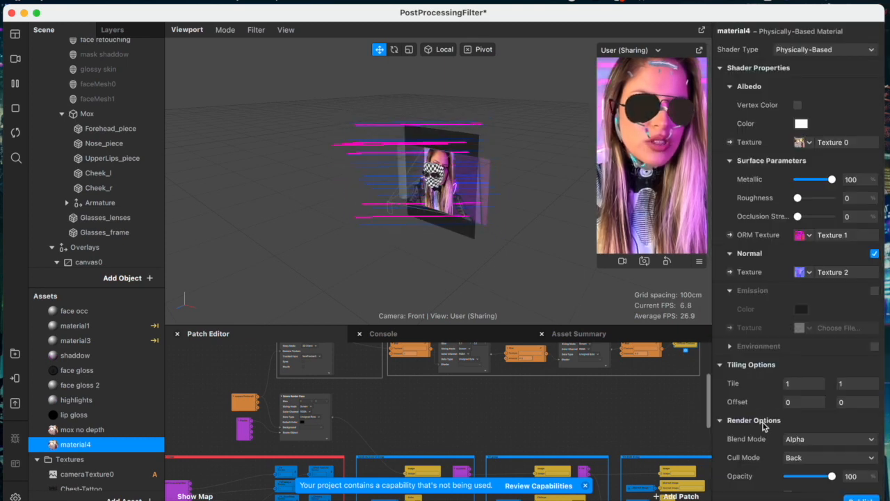
- Enable Environment on the glasses material and assign the sunset texture to it
left_click(874, 346)
left_click(838, 364)
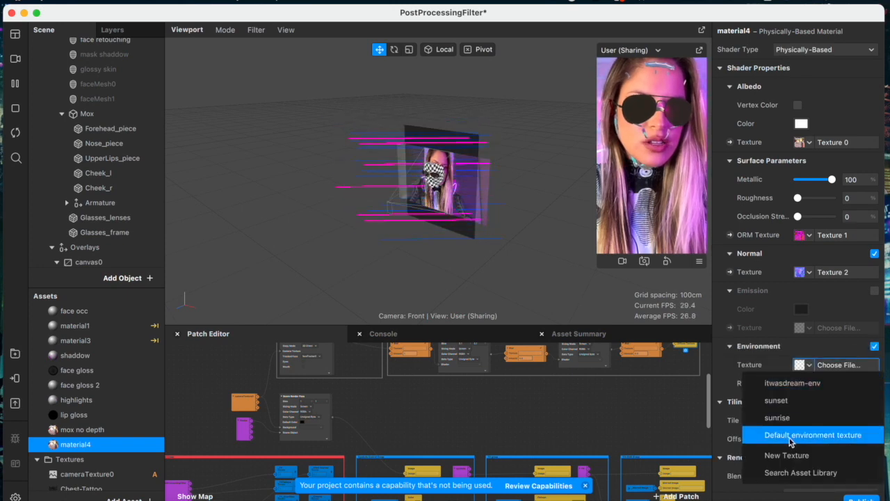
left_click(788, 402)
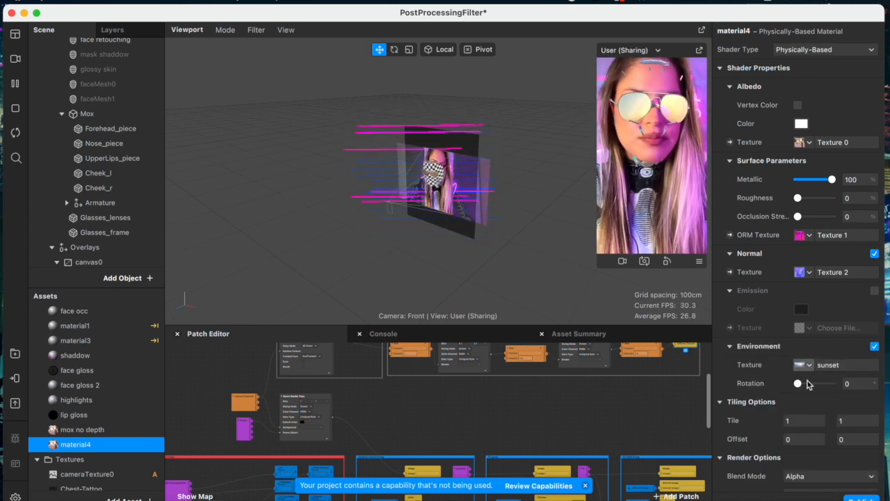
scroll(807, 376, "down", 3)
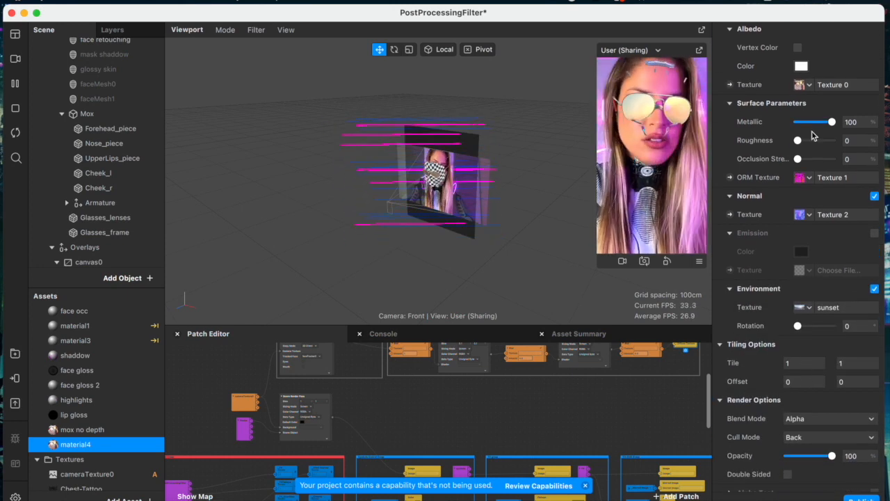
left_click(801, 65)
left_click(178, 176)
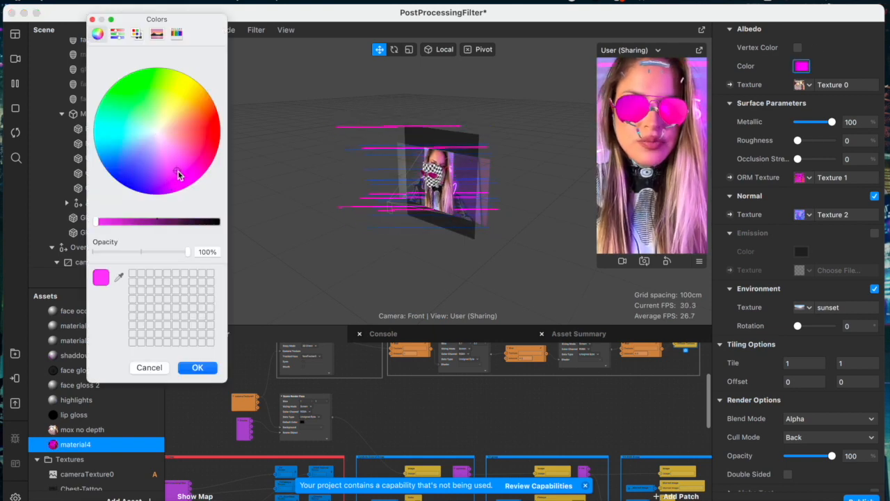
left_click(150, 368)
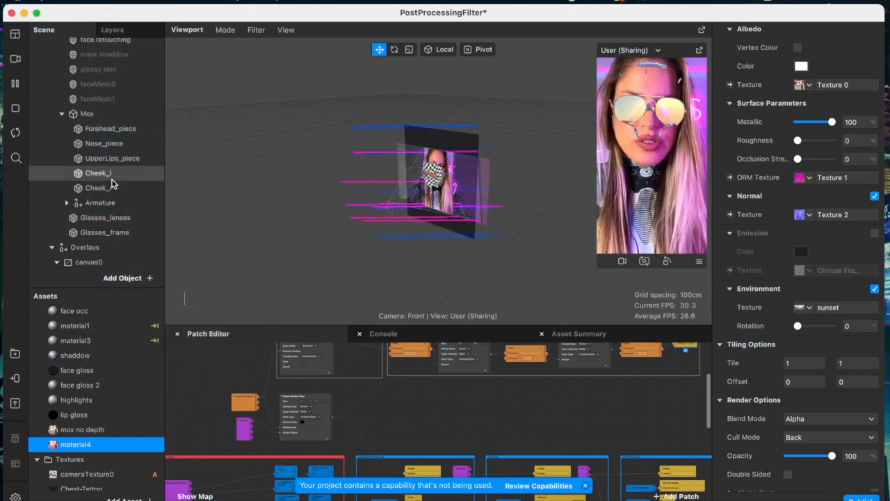
- Assign the Mox_mat material to the glasses frame
left_click(112, 218)
left_click(115, 236)
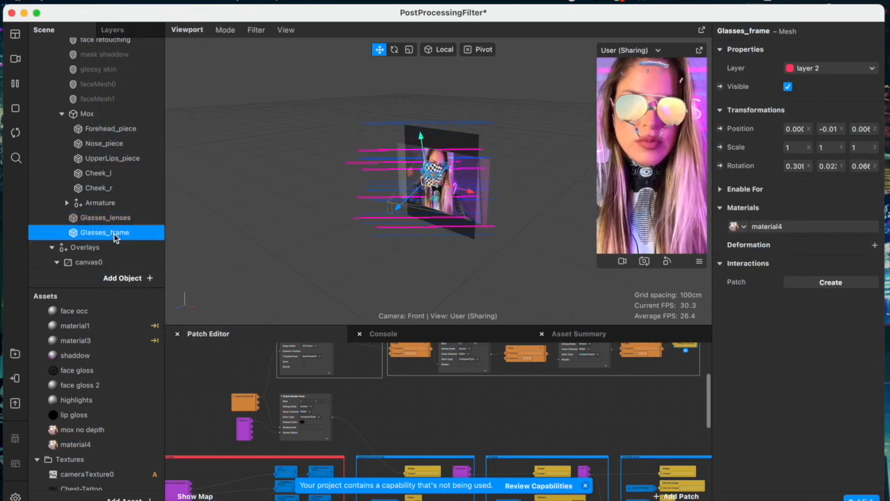
left_click(744, 229)
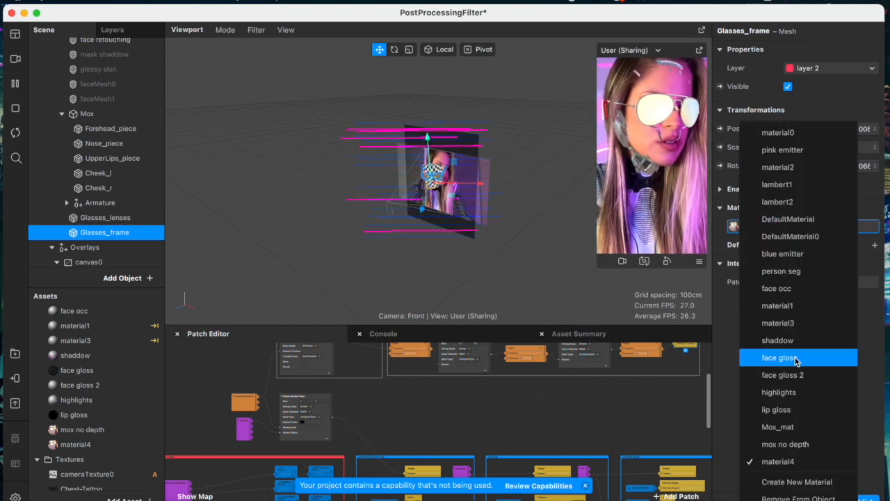
left_click(781, 420)
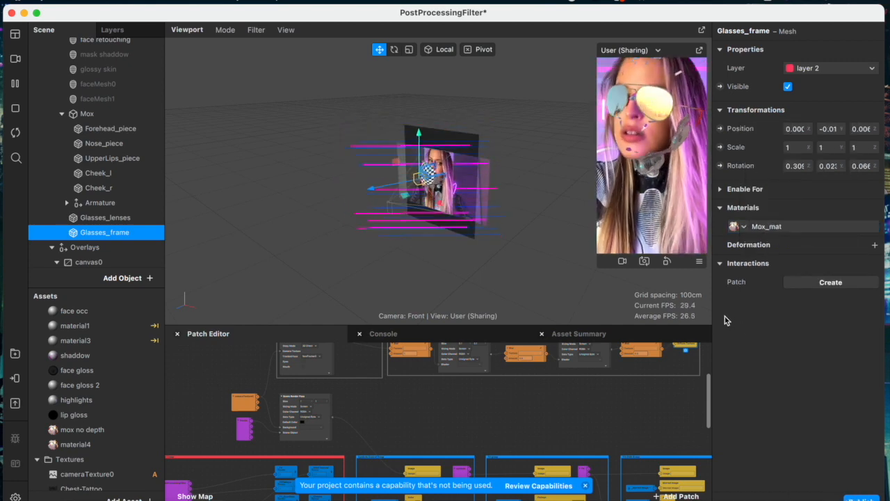
- Turn off Use Depth Test and Write to Depth in the glasses lenses' material
left_click(111, 217)
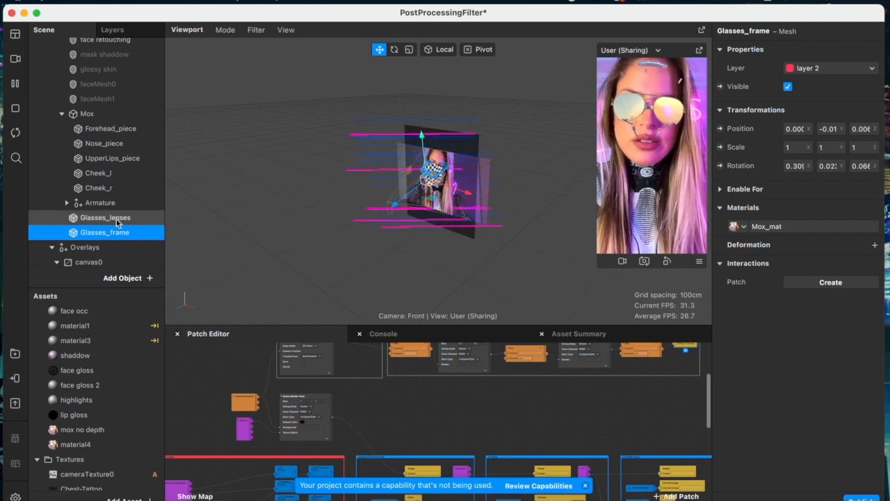
left_click(787, 230)
left_click(721, 446)
left_click(786, 409)
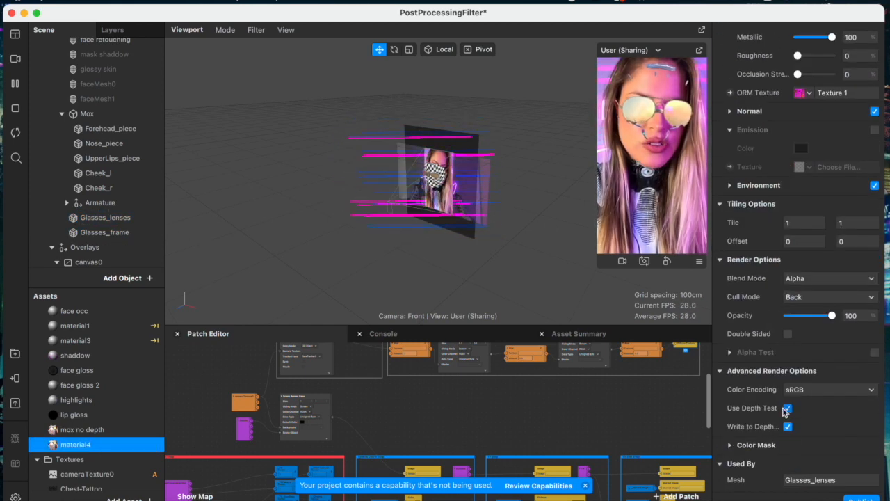
left_click(788, 427)
- Set the albedo color of the glasses lenses' material to magenta
scroll(830, 223, "up", 3)
left_click(802, 124)
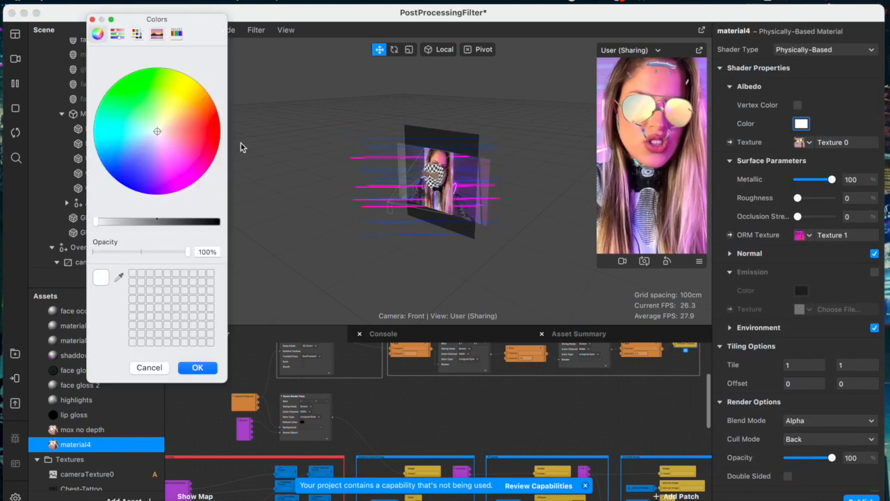
left_click(174, 185)
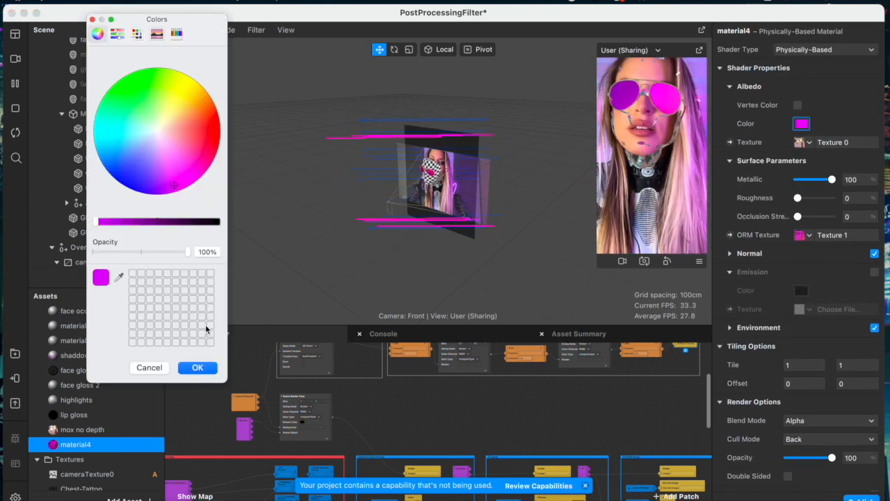
left_click(197, 367)
- Set the lens material's blend mode to Multiply and its opacity to 67%
left_click(813, 419)
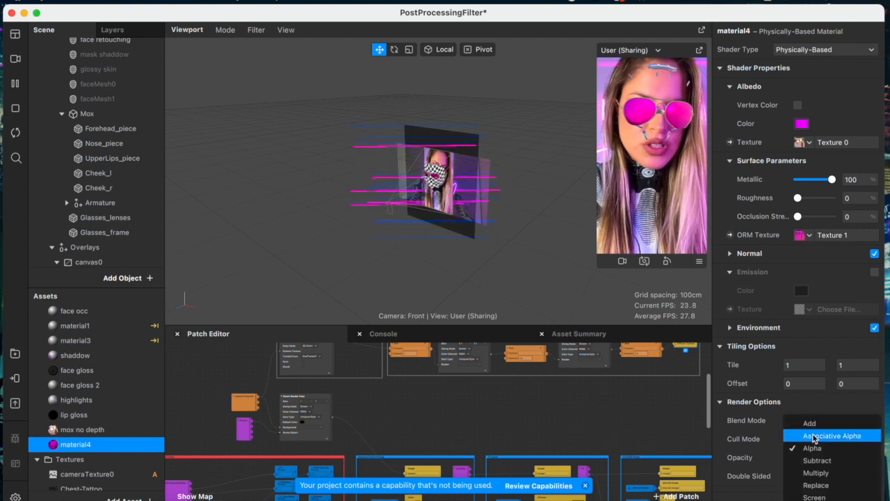
left_click(816, 472)
left_click(810, 457)
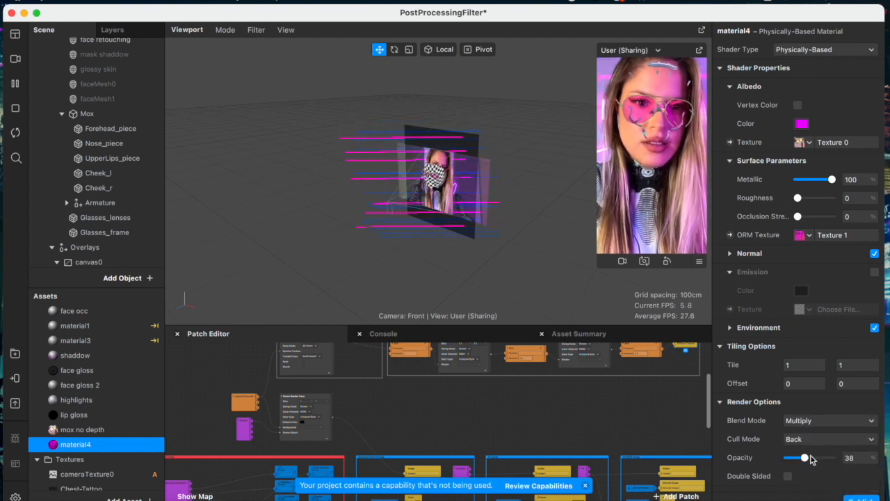
left_click(819, 458)
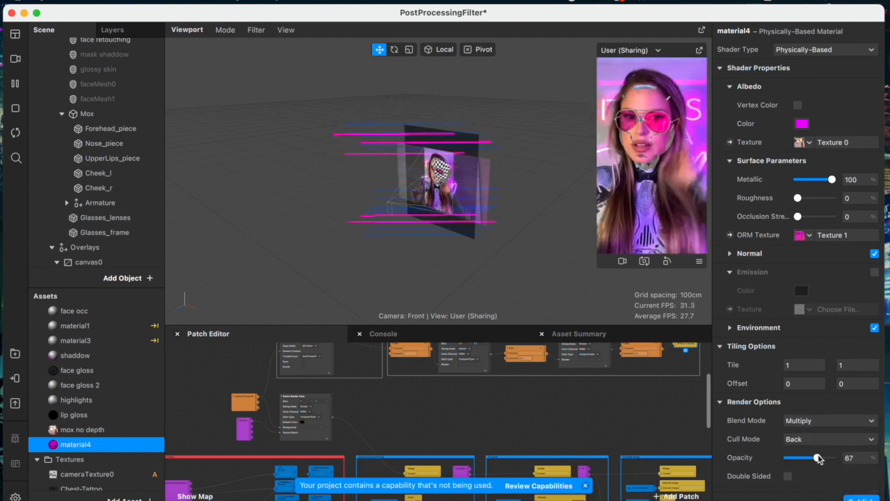
- Raise the lens material's Roughness to 100% and set its opacity to 79%
scroll(804, 256, "down", 2)
left_click_drag(826, 163, 878, 158)
left_click(822, 419)
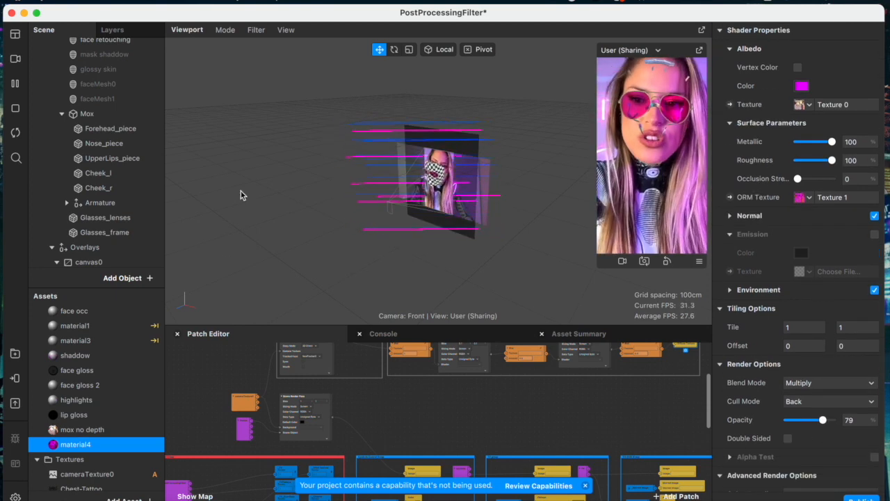
- Shift the lens material's albedo color to a pinker magenta
left_click(800, 86)
left_click_drag(197, 164, 181, 178)
left_click(194, 368)
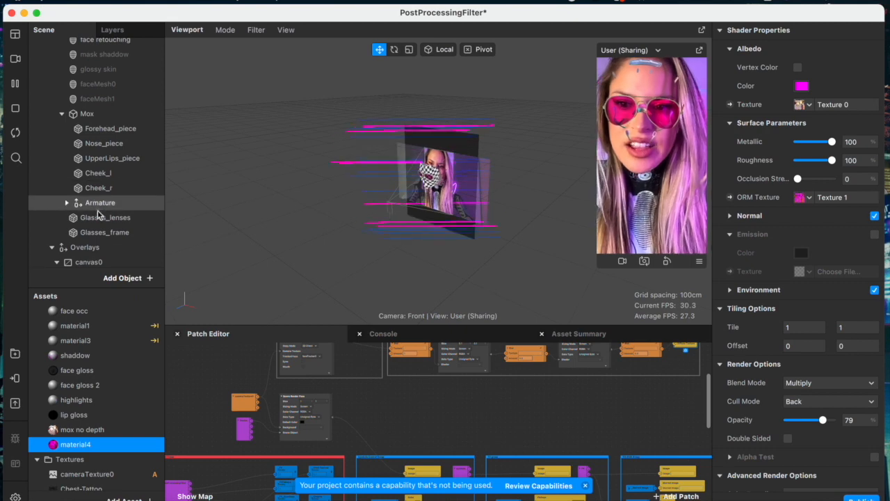
- Expand the Mox Armature to examine its parts, and look through the project's patch assets
left_click(67, 196)
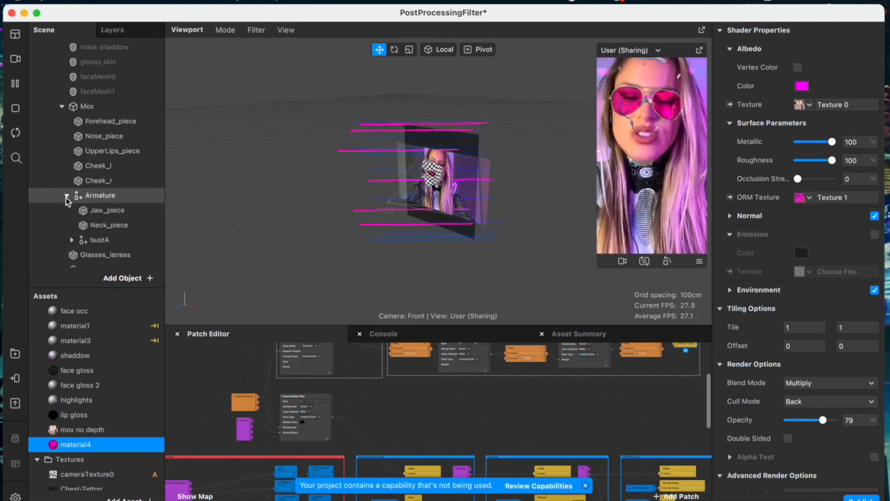
left_click(98, 197)
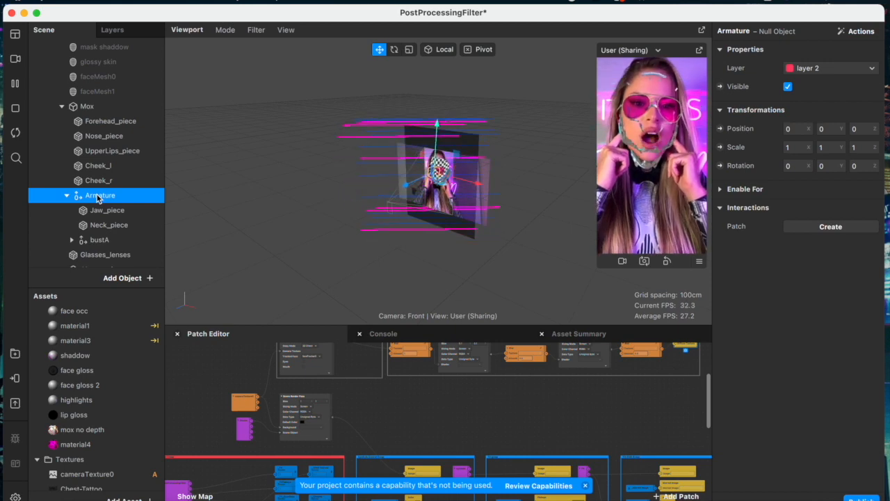
scroll(101, 376, "down", 5)
scroll(100, 376, "down", 5)
scroll(109, 143, "up", 8)
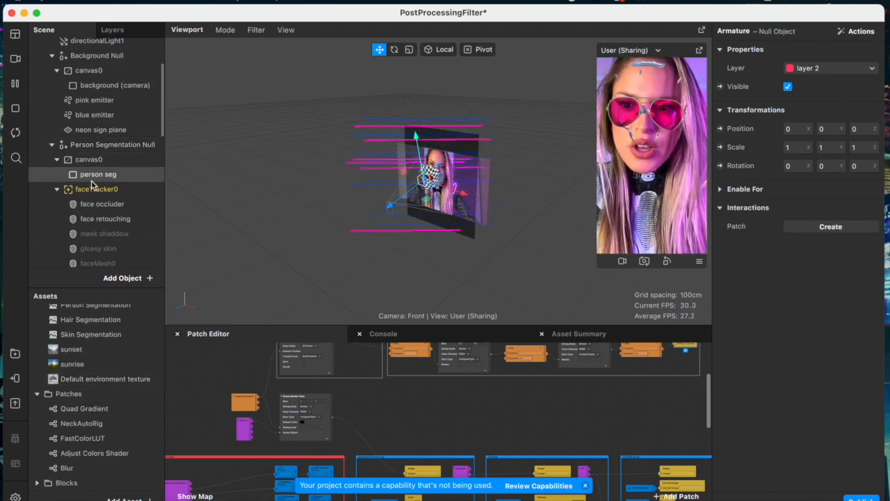
- Create a producer patch for faceTracker0 and place it in a clear area of the patch graph
left_click(89, 189)
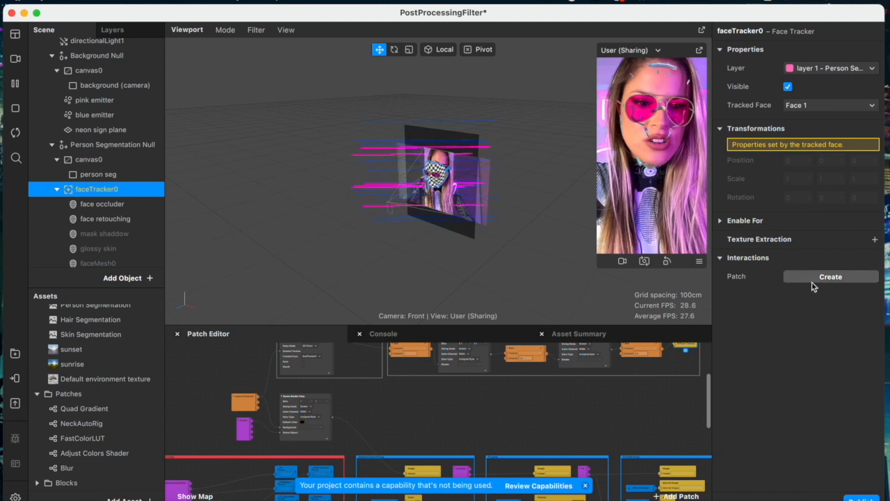
left_click(793, 277)
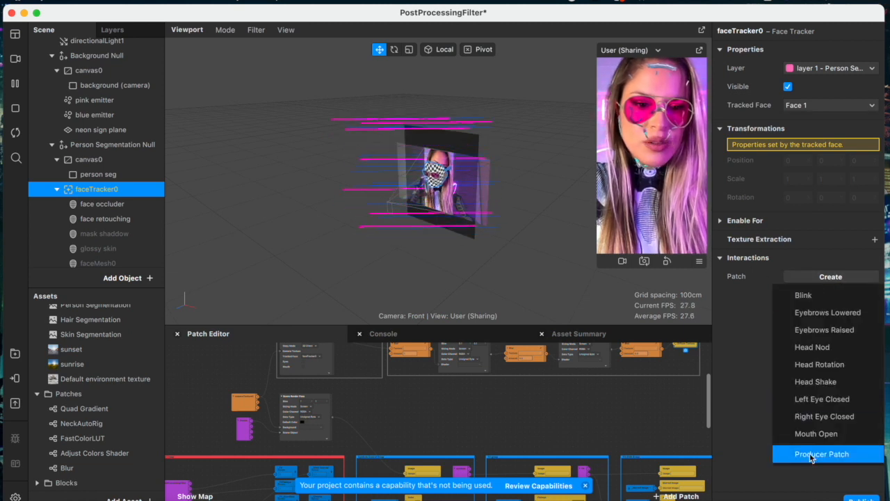
scroll(400, 407, "left", 5)
left_click_drag(366, 408, 271, 400)
scroll(410, 359, "up", 3)
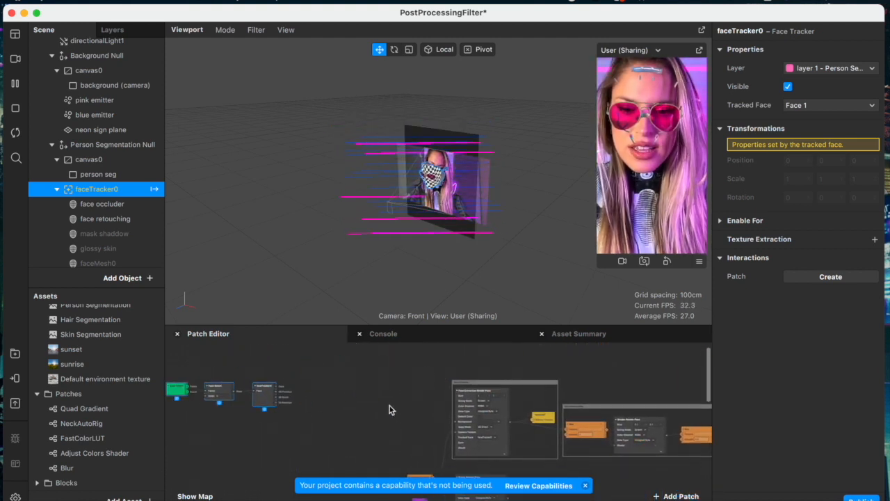
scroll(389, 411, "left", 2)
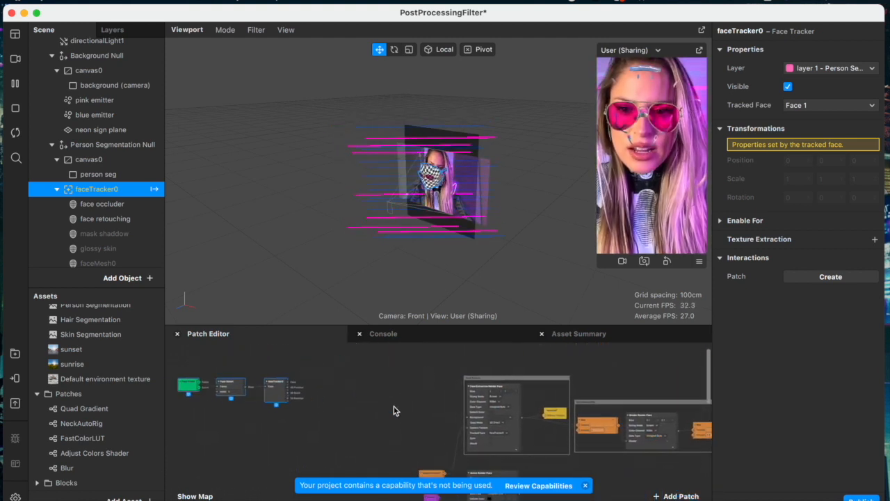
- Add the NeckAutoRig patch beside the faceTracker0 patch and connect the tracker's Face and 3D Rotation outputs to its inputs
left_click(112, 437)
left_click(67, 427)
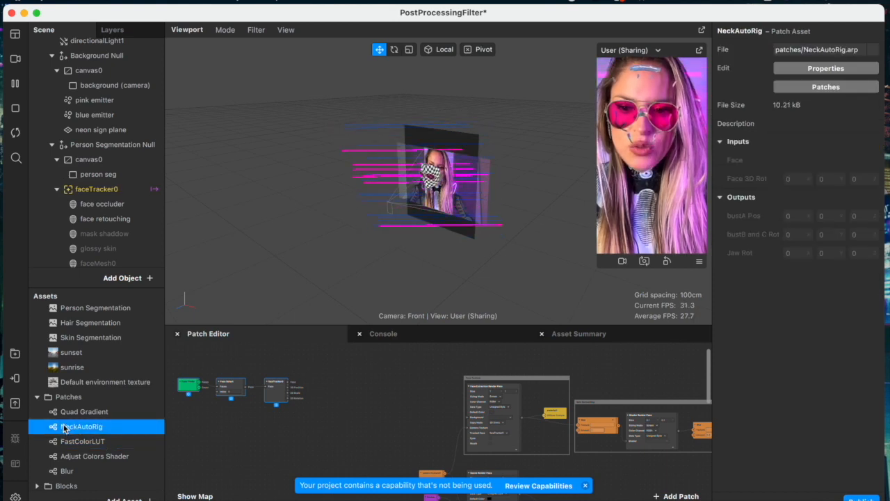
scroll(118, 216, "down", 5)
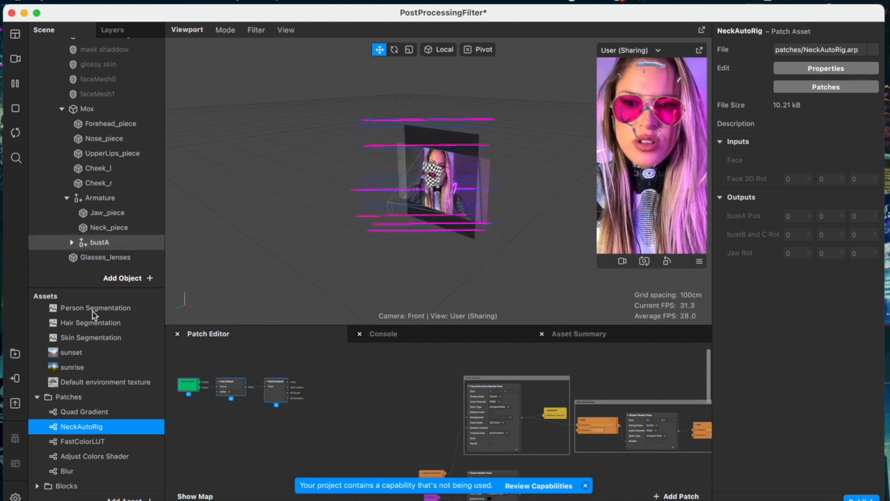
left_click_drag(75, 435, 337, 387)
left_click_drag(404, 376, 321, 378)
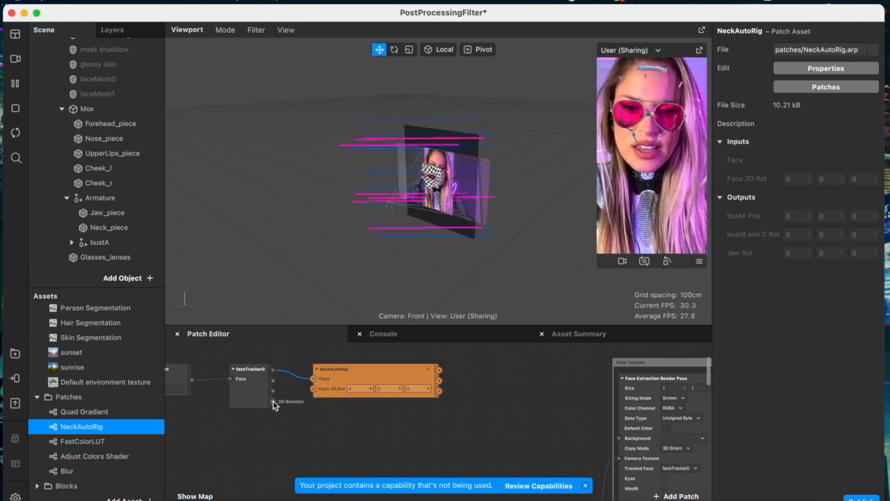
scroll(356, 391, "right", 2)
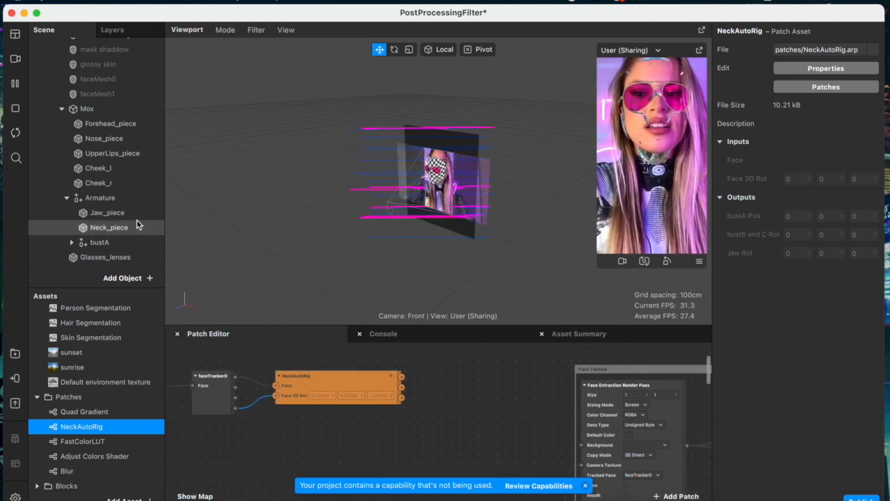
- Expand the whole hierarchy of bustA to show its skeleton joints
scroll(112, 229, "down", 2)
left_click(101, 188)
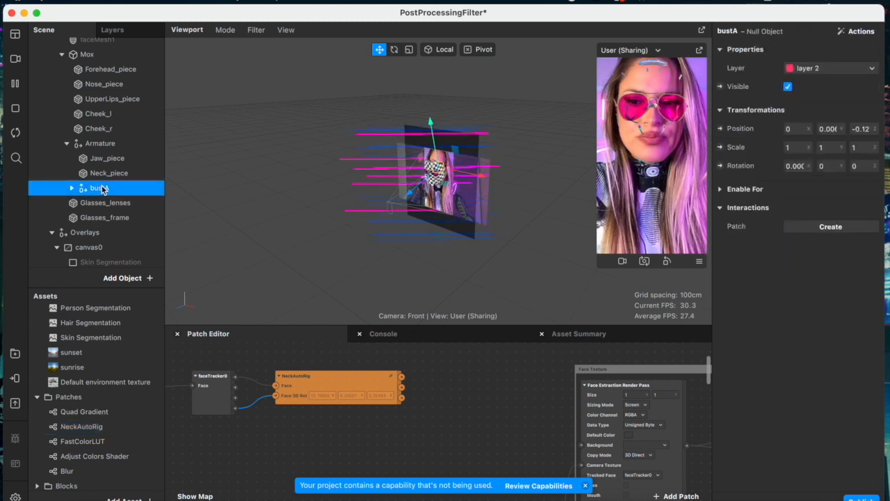
right_click(102, 189)
left_click(139, 374)
scroll(105, 179, "down", 2)
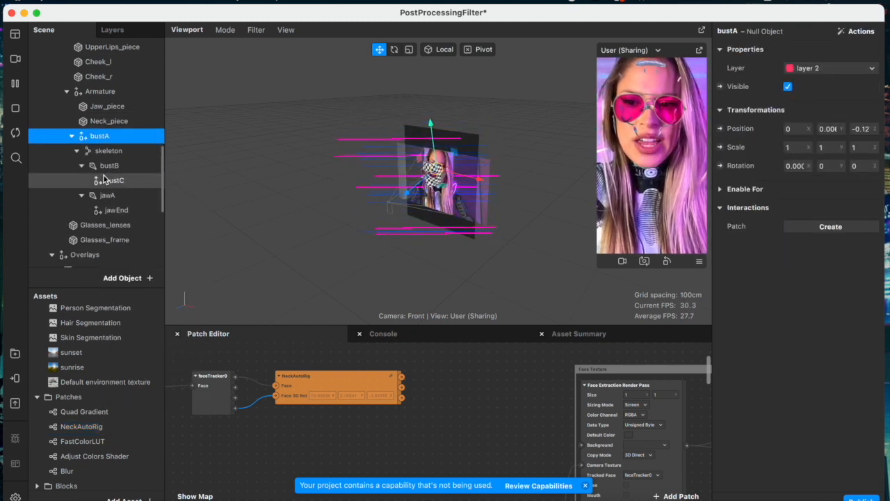
right_click(98, 136)
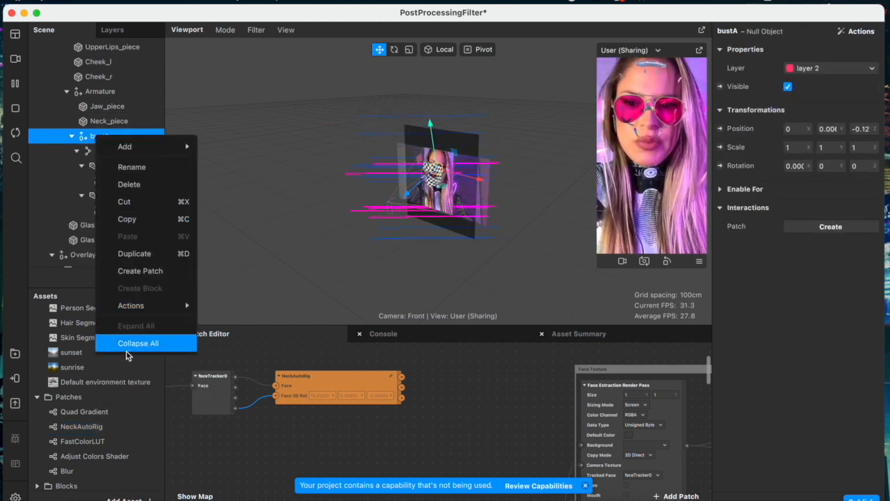
key("Escape")
- Create a 3D Position patch for bustA, connect NeckAutoRig's bustA Pos output to it, and place it beside the rig patch
left_click(109, 196)
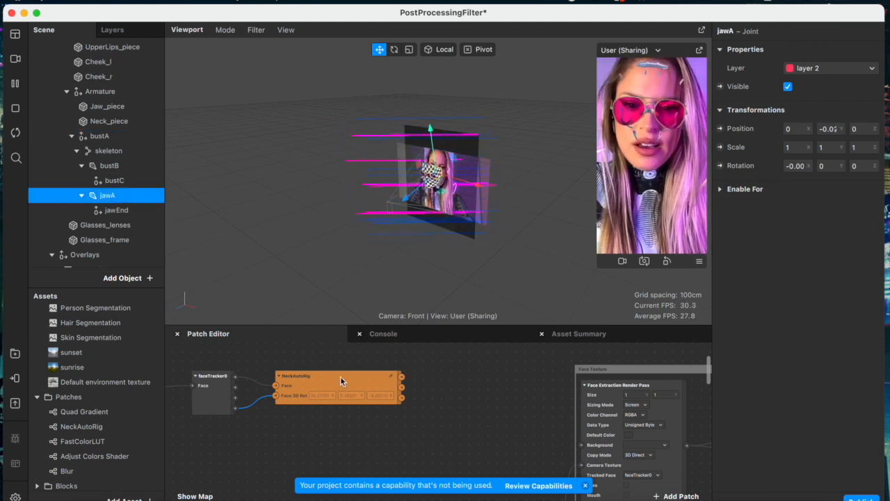
key("Up")
key("Up")
key("Up")
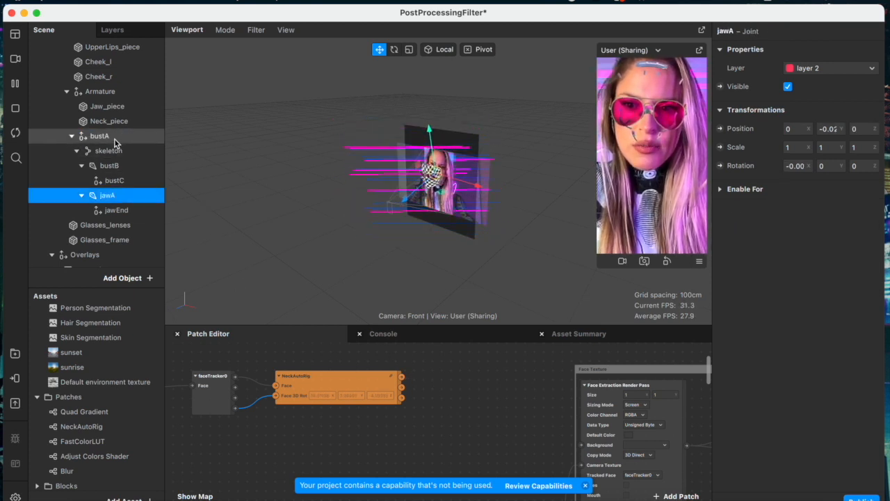
left_click(720, 129)
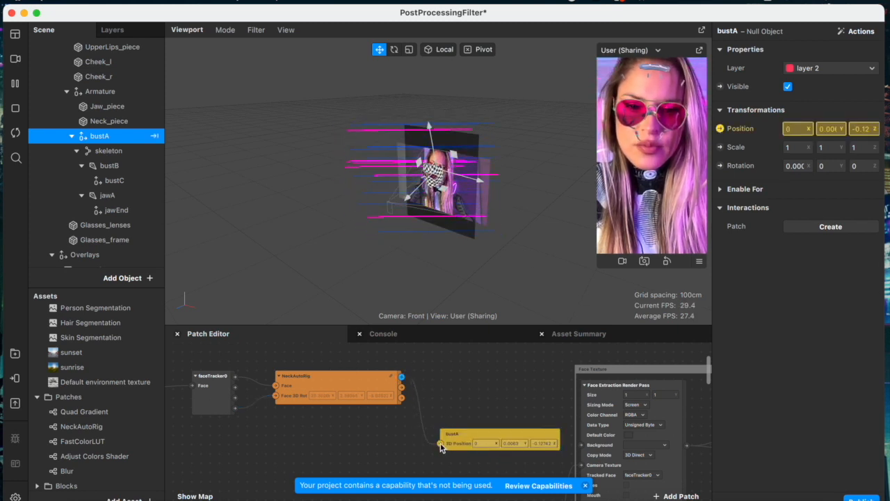
left_click_drag(459, 441, 471, 367)
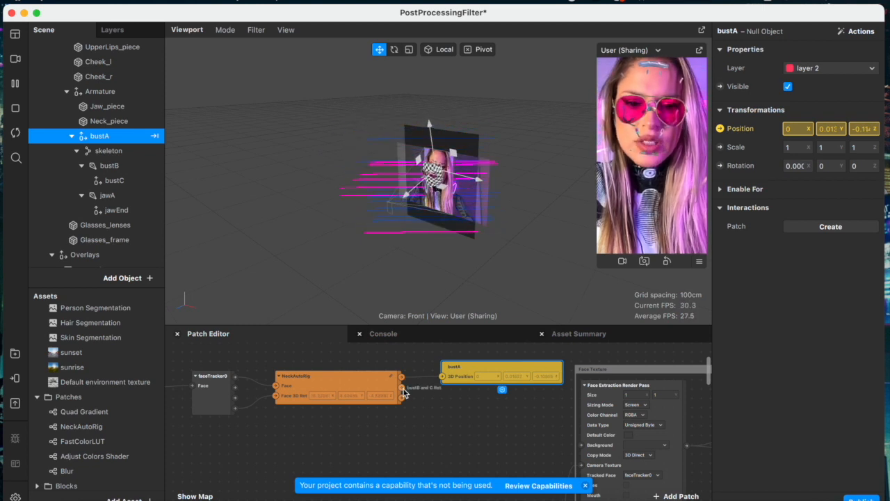
- Create 3D Rotation patches for bustB and bustC and connect NeckAutoRig's bustB and C Rot output to both, stacking them under the bustA patch
left_click(109, 166)
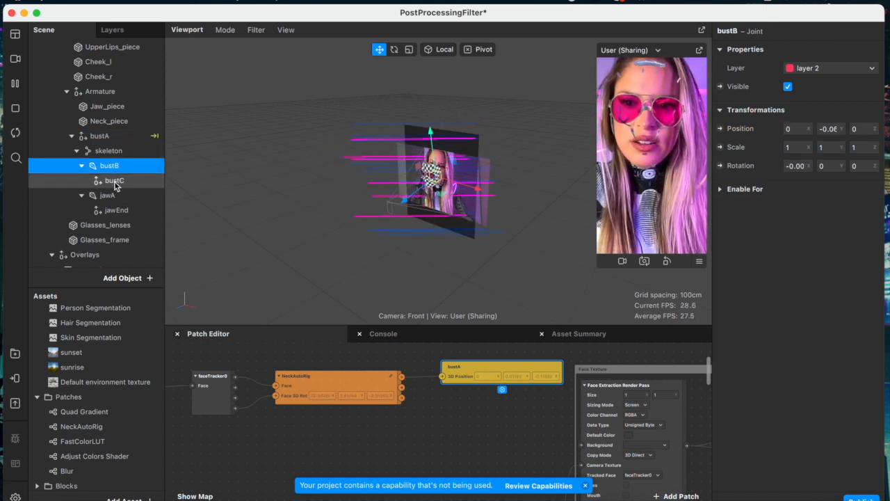
left_click(114, 181, "shift")
left_click(720, 165)
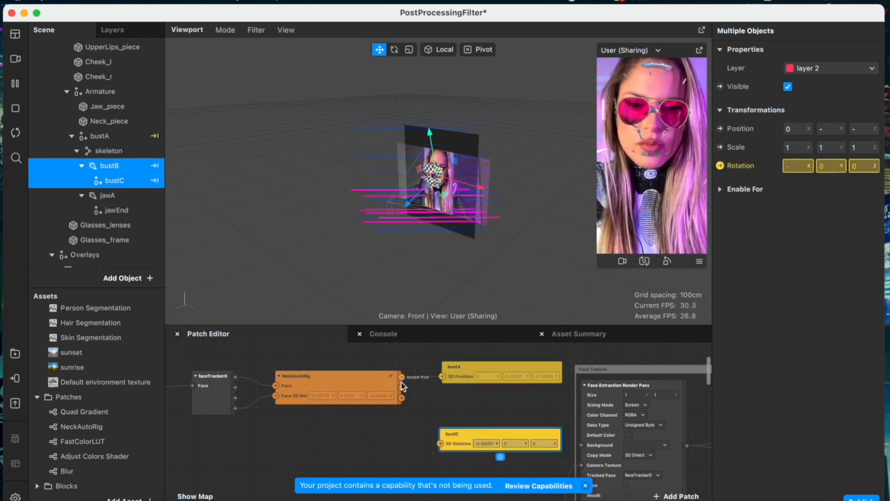
left_click_drag(442, 445, 441, 443)
left_click_drag(453, 433, 455, 393)
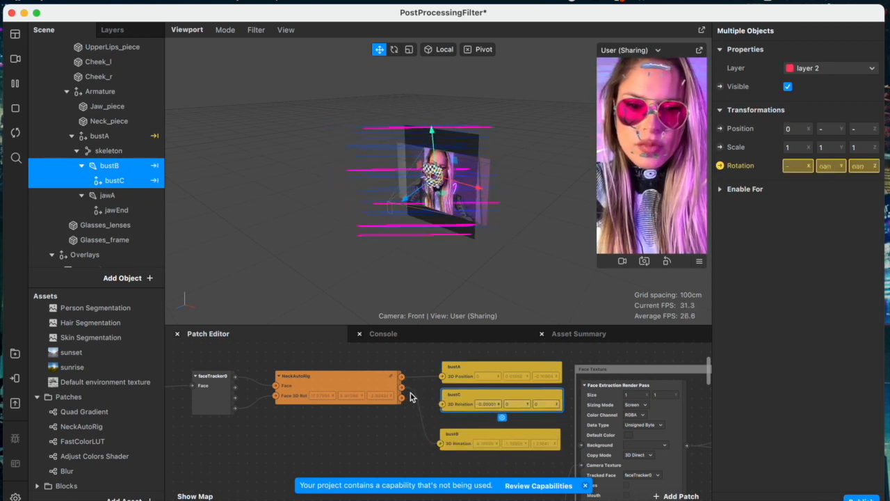
left_click_drag(400, 391, 441, 404)
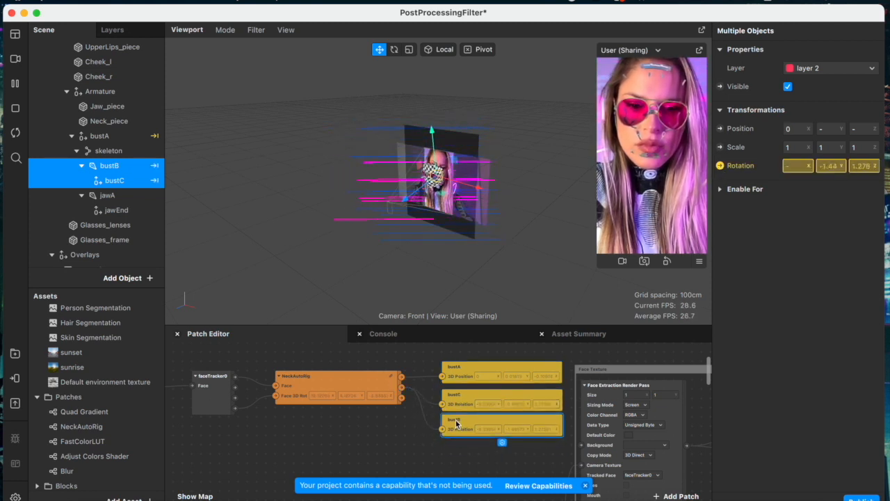
- Create a 3D Rotation patch for jawA, place it below the bustB patch, and connect NeckAutoRig's jaw rotation output to it
left_click(104, 196)
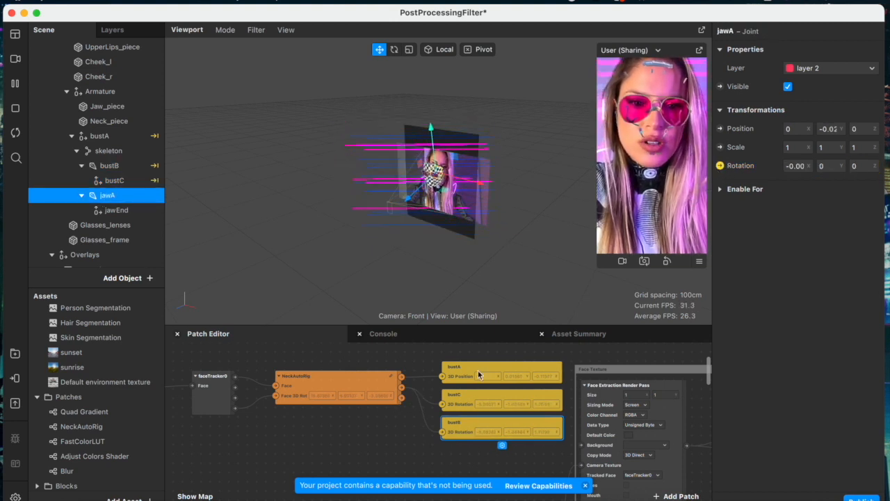
left_click_drag(439, 443, 441, 443)
left_click_drag(456, 448, 458, 468)
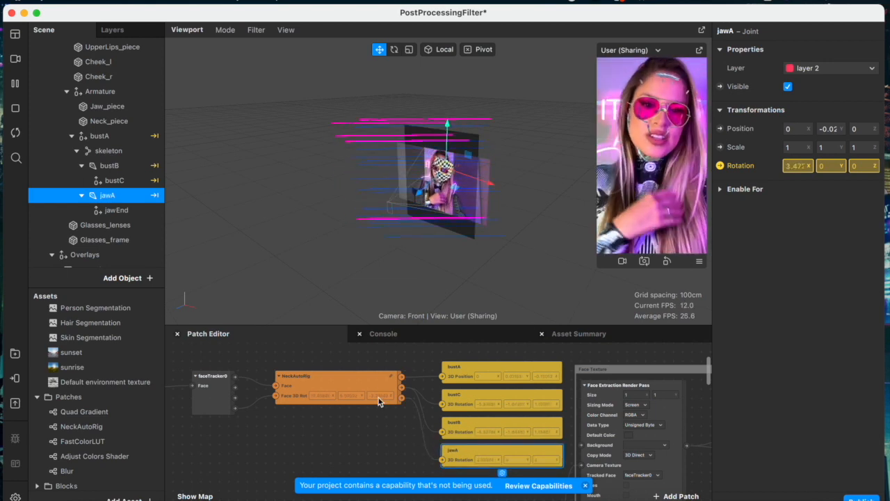
left_click(721, 166)
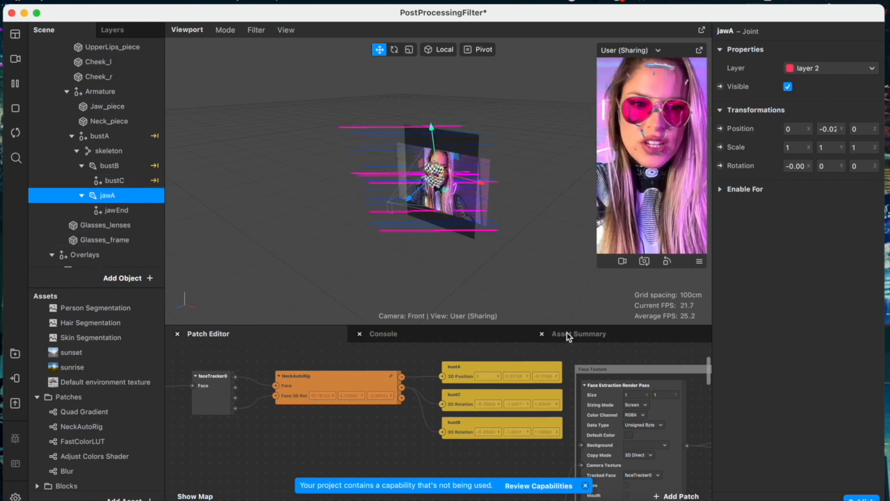
left_click_drag(122, 200, 108, 108)
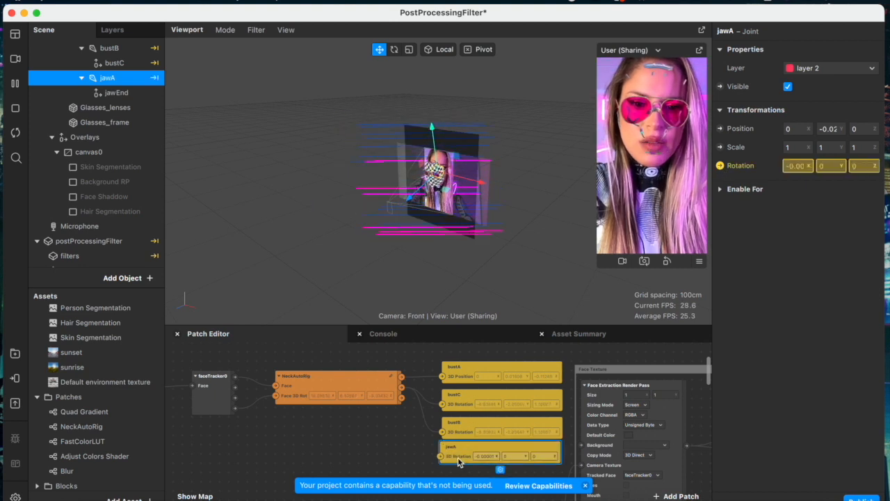
left_click_drag(402, 398, 442, 461)
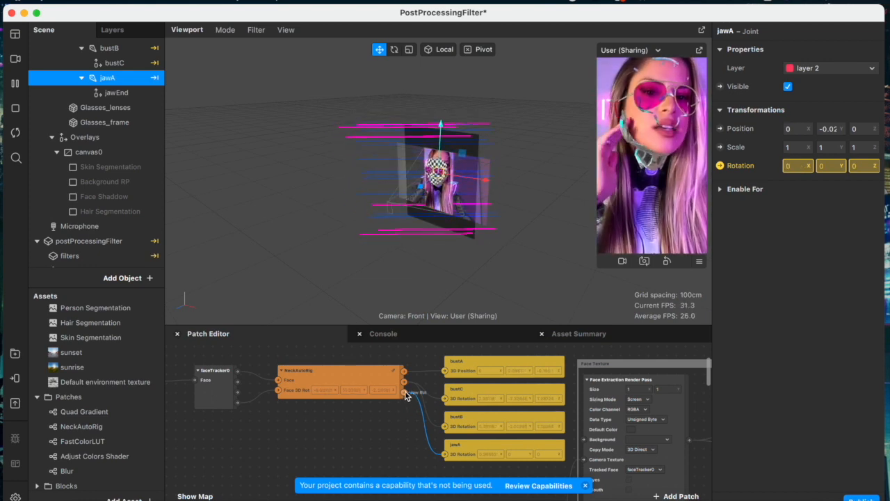
- Set the Armature's Z position to 0.03 and its Y position to -0.01
scroll(97, 111, "up", 5)
left_click(101, 110)
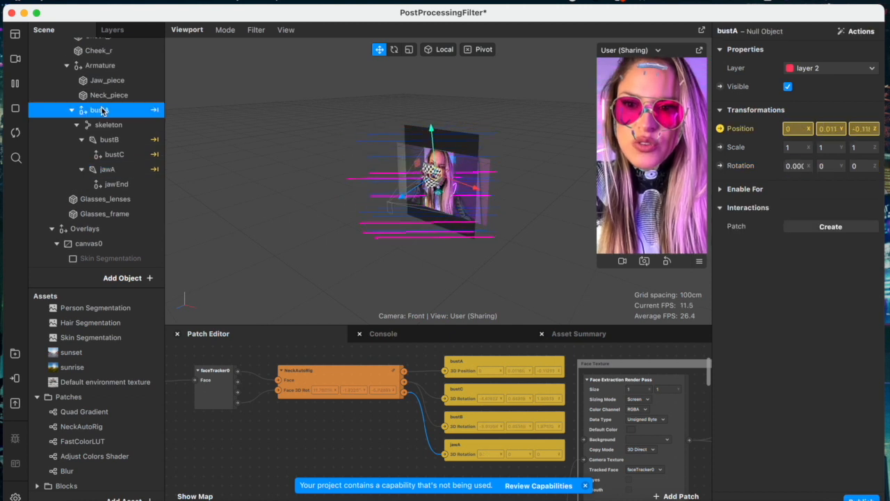
left_click(105, 67)
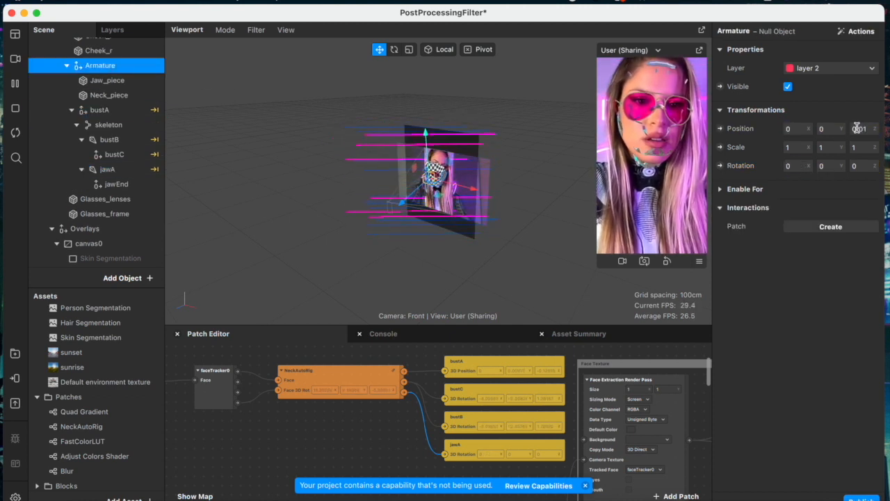
left_click(858, 129)
type("0.03")
key("Return")
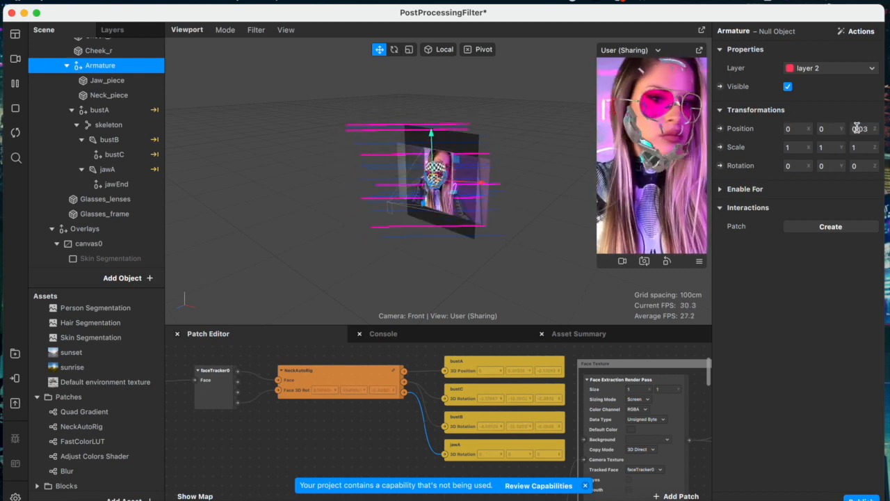
left_click(831, 129)
type("-0.06")
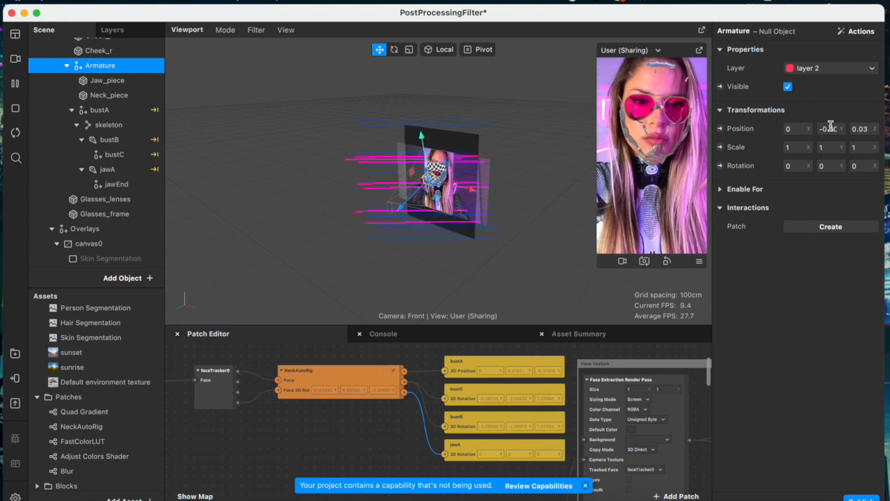
left_click(830, 127)
type("-.0")
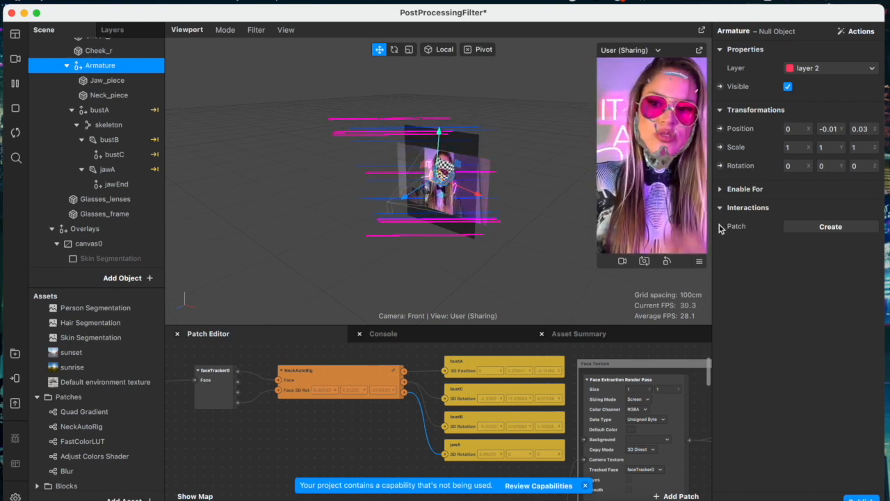
- Check the neck and jaw fit on two Real-Time Simulation videos, finishing back on the FaceTime HD Camera
left_click(15, 59)
scroll(51, 203, "down", 2)
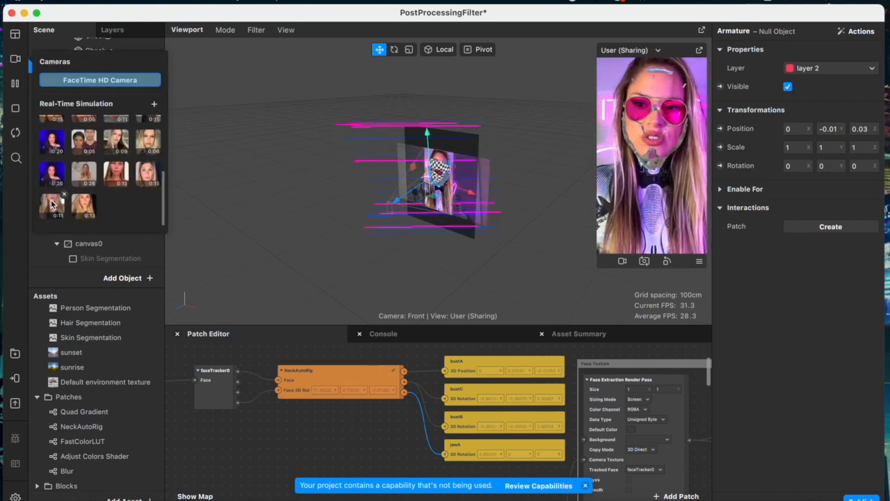
left_click(55, 205)
scroll(137, 183, "up", 2)
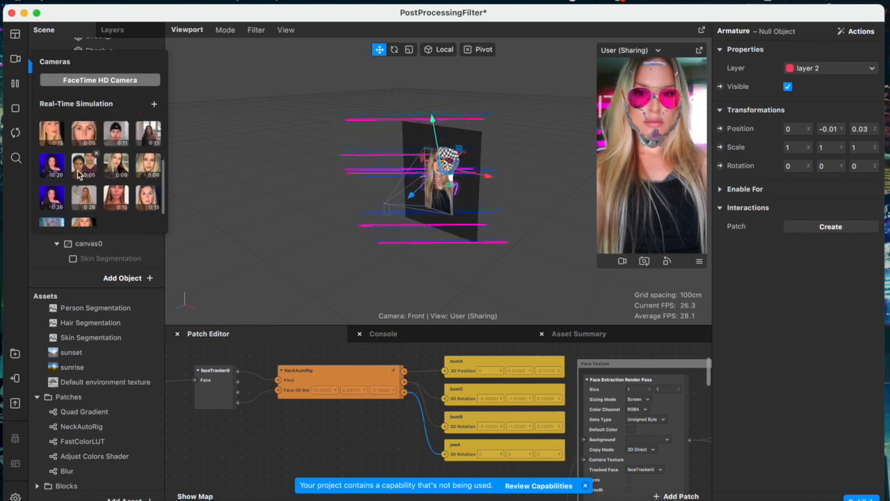
left_click(137, 180)
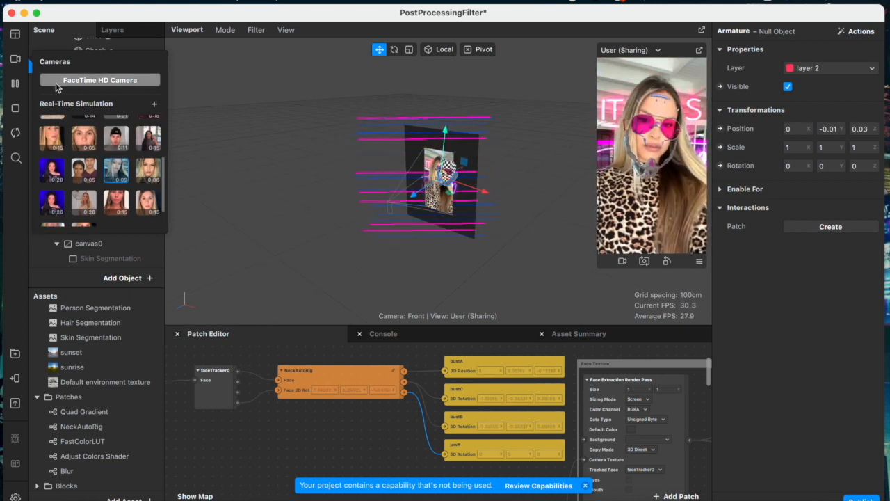
- Raise the Armature slightly by setting its Y position to -0.006 and fine-tuning it
left_click(831, 129)
type("-.0106")
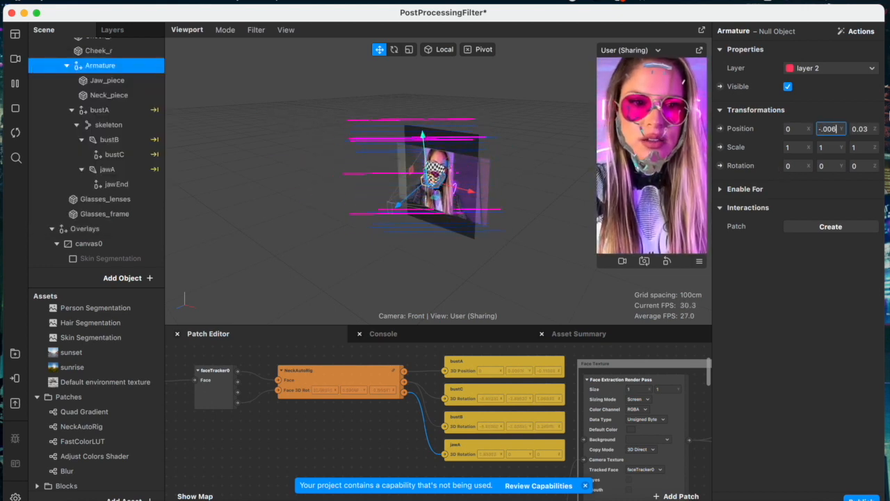
key("Return")
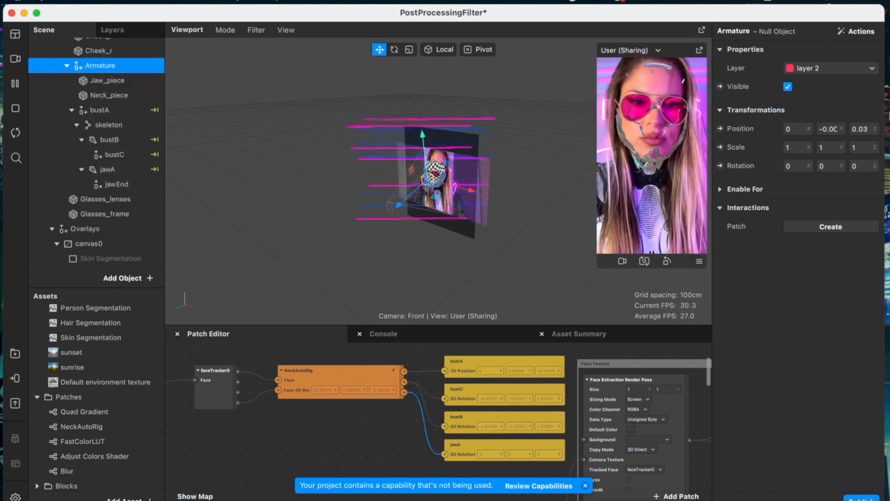
key("Return")
left_click(827, 128)
type("-0.00")
key("Return")
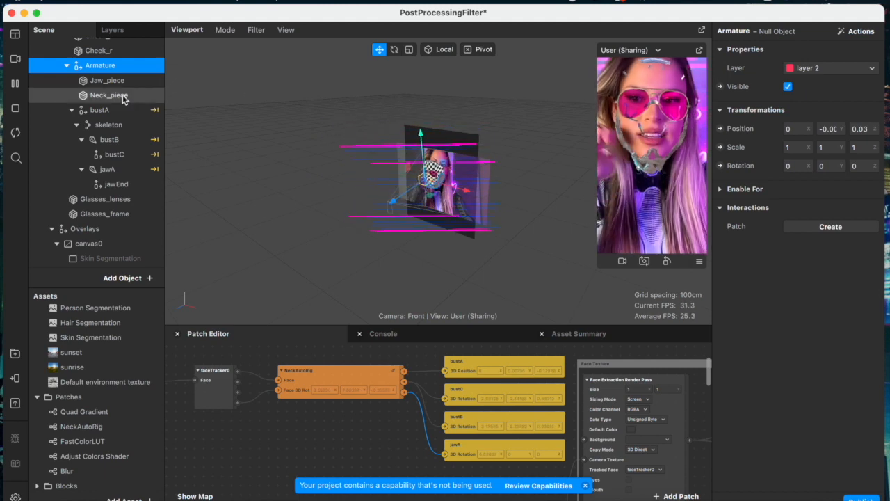
- Add a face mesh under faceTracker0 and assign a newly created material to it
scroll(124, 86, "up", 5)
scroll(124, 86, "up", 5)
left_click(94, 105)
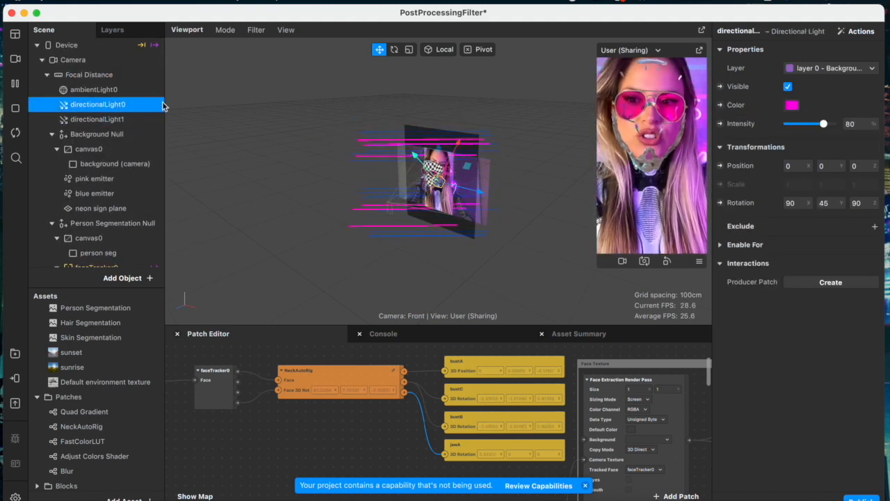
scroll(99, 175, "down", 5)
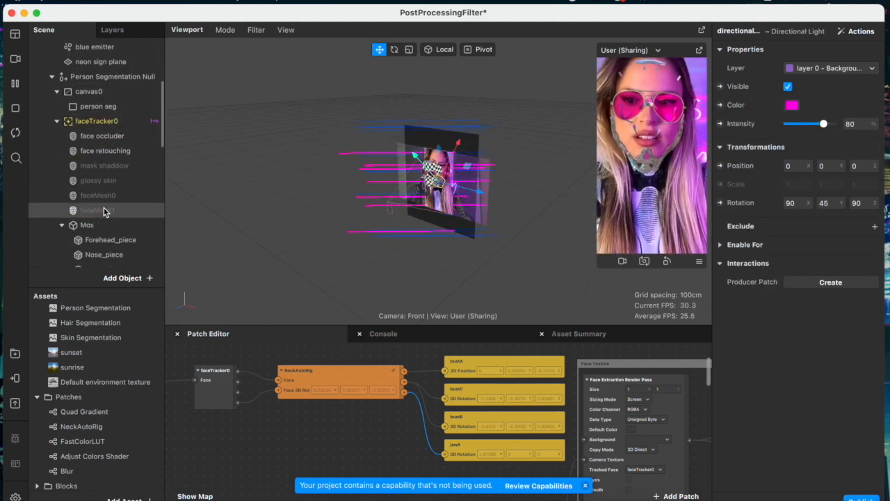
left_click(100, 108)
left_click(97, 122)
right_click(98, 123)
mouse_move(140, 133)
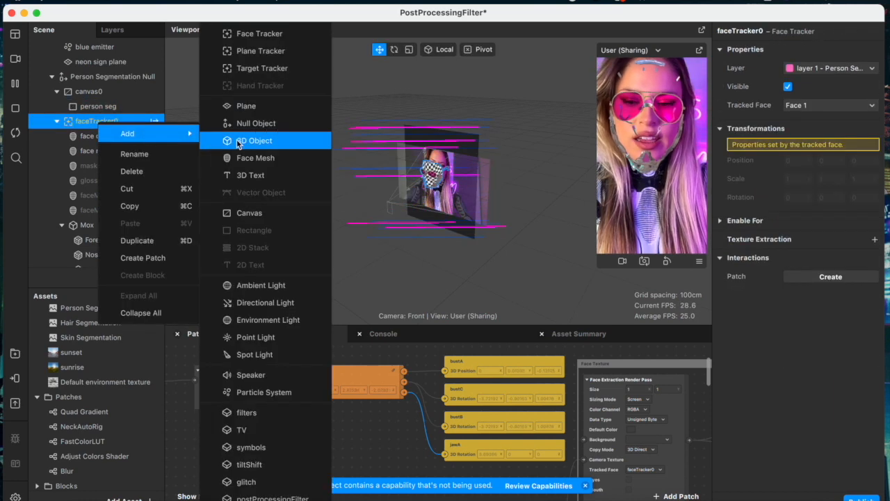
left_click(255, 159)
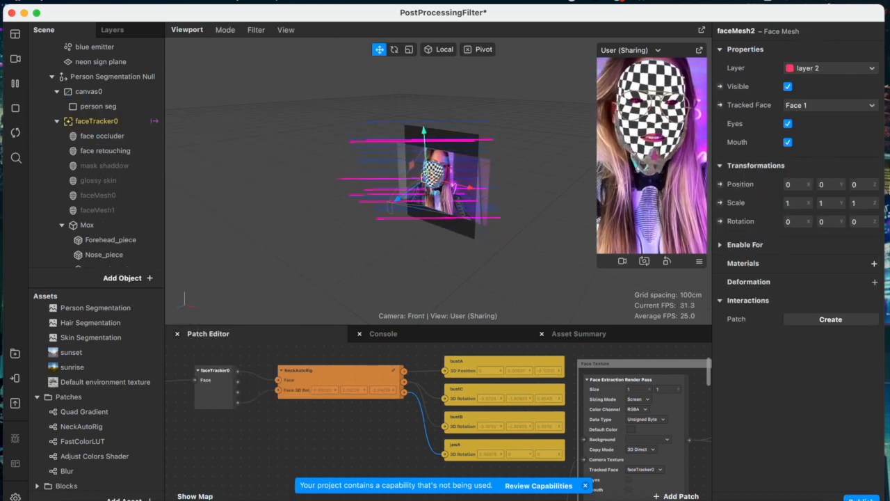
left_click(875, 264)
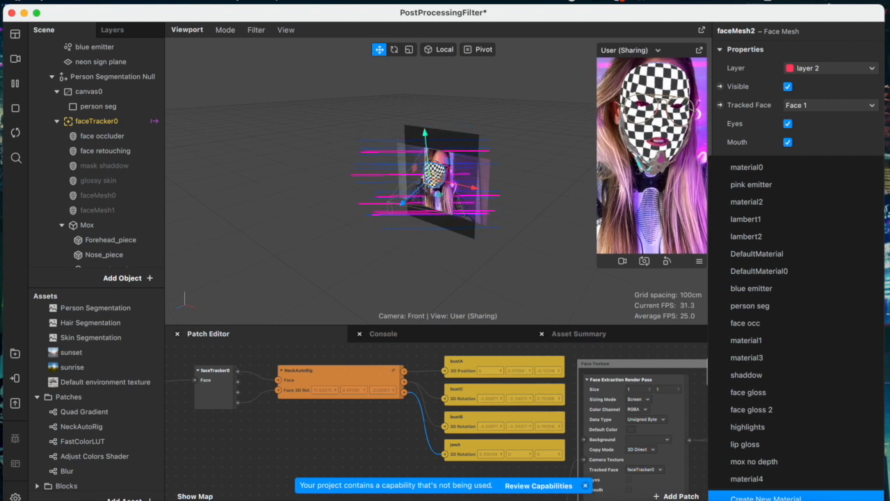
left_click(765, 498)
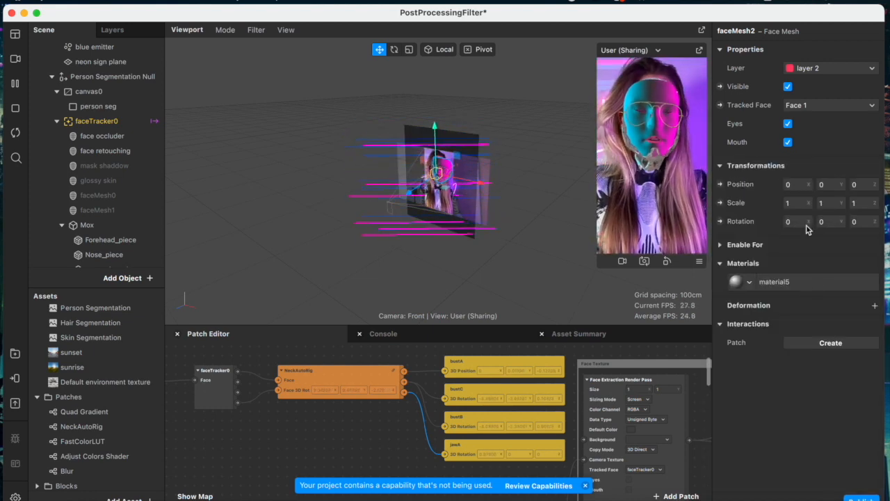
- Rotate the pink directionalLight0 to about 101, 47 and 77 degrees in X, Y and Z
scroll(105, 110, "up", 5)
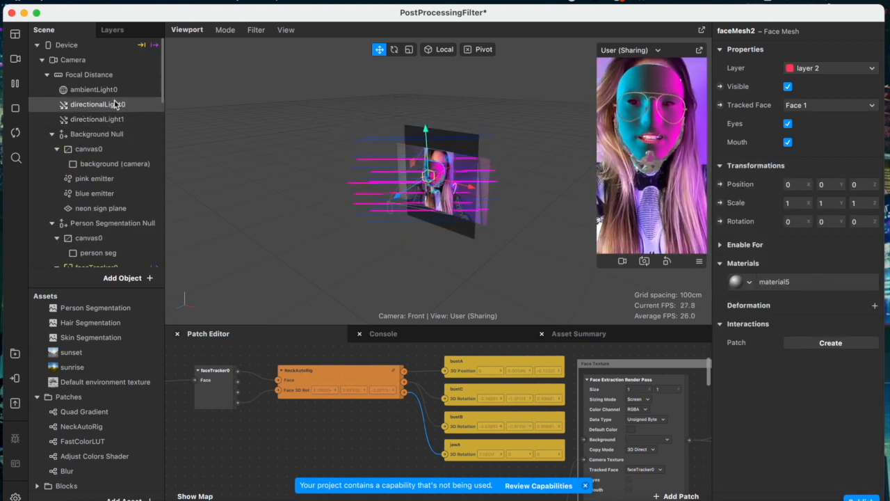
left_click(98, 104)
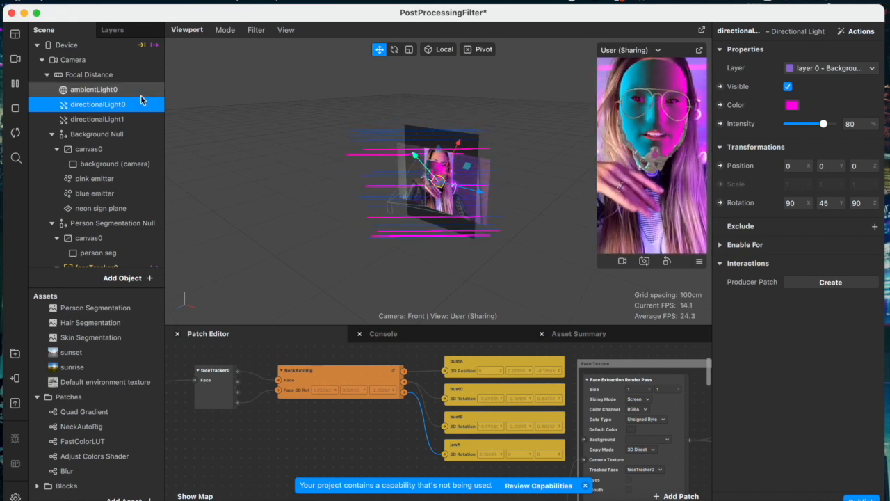
left_click(394, 50)
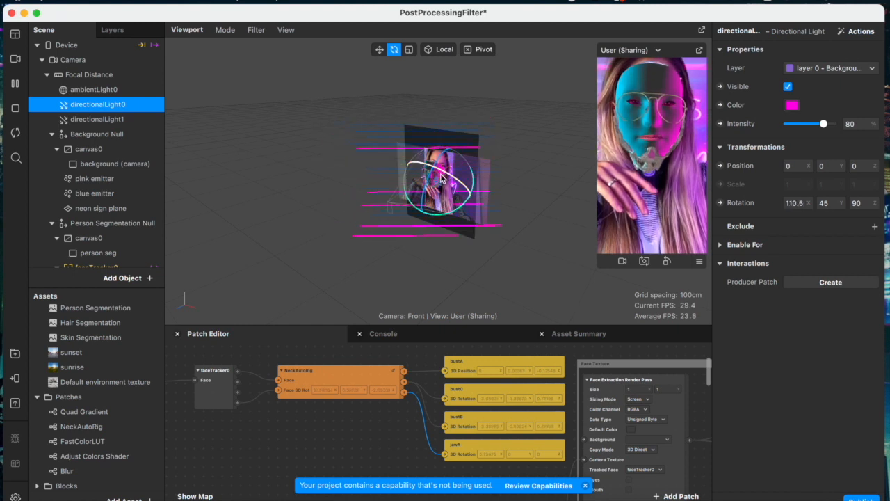
left_click_drag(465, 207, 471, 204)
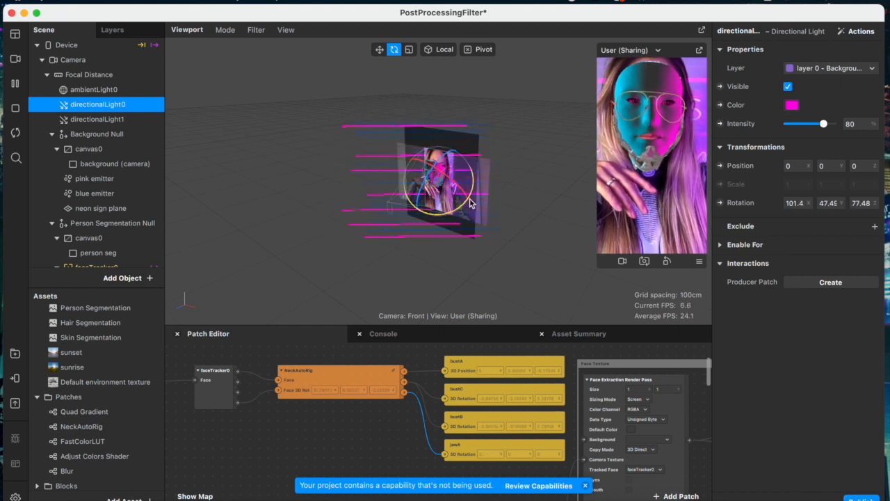
- Rotate the cyan directionalLight1 to about -96, -17 and 93 degrees in X, Y and Z
left_click(141, 118)
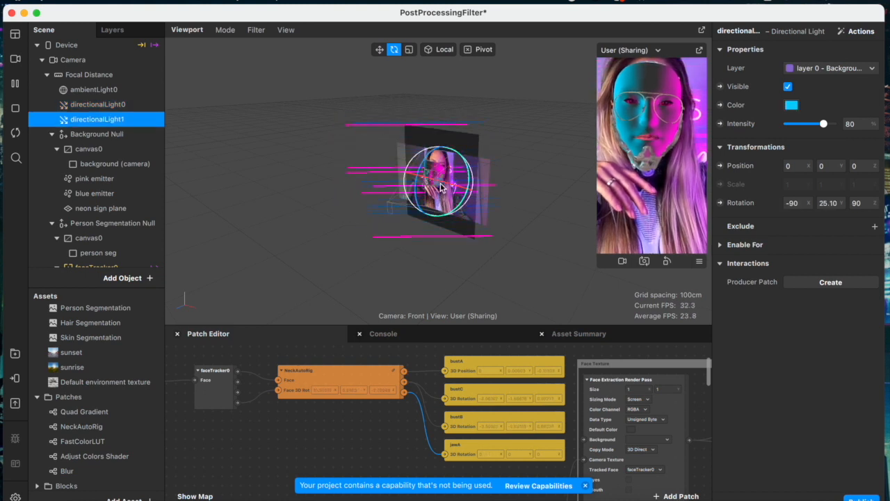
left_click_drag(436, 185, 457, 214)
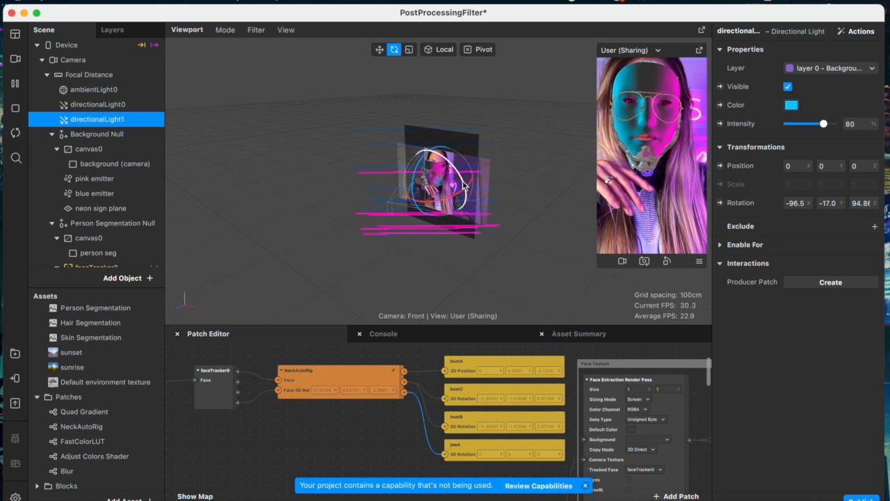
left_click_drag(465, 196, 427, 213)
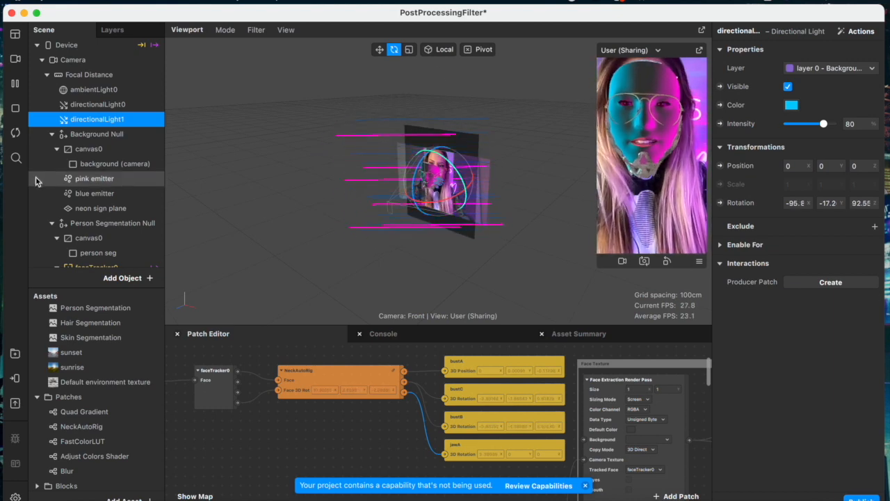
- Delete the extra face mesh faceMesh2 that uses material5 from under faceTracker0
scroll(42, 178, "down", 8)
scroll(47, 184, "up", 5)
scroll(47, 184, "down", 15)
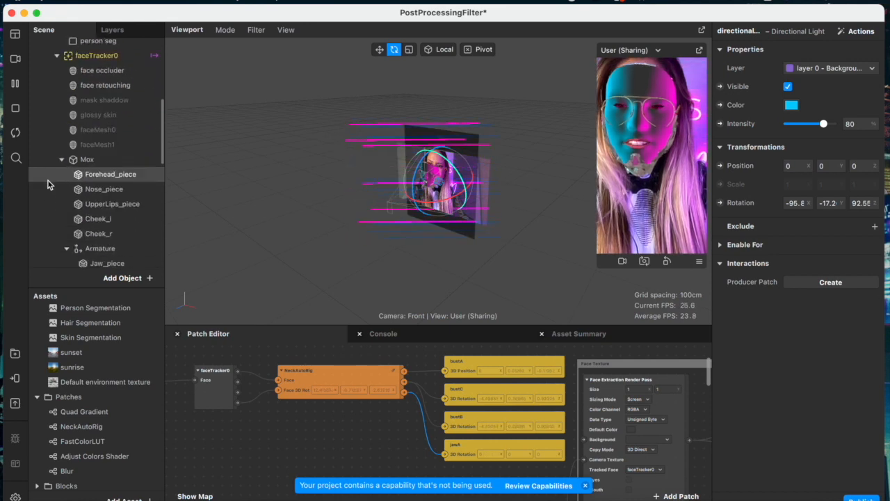
right_click(157, 110)
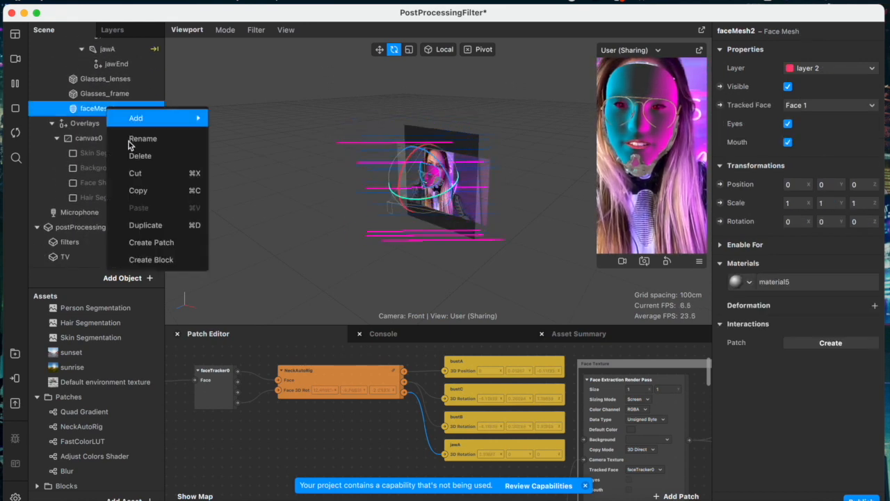
left_click(149, 154)
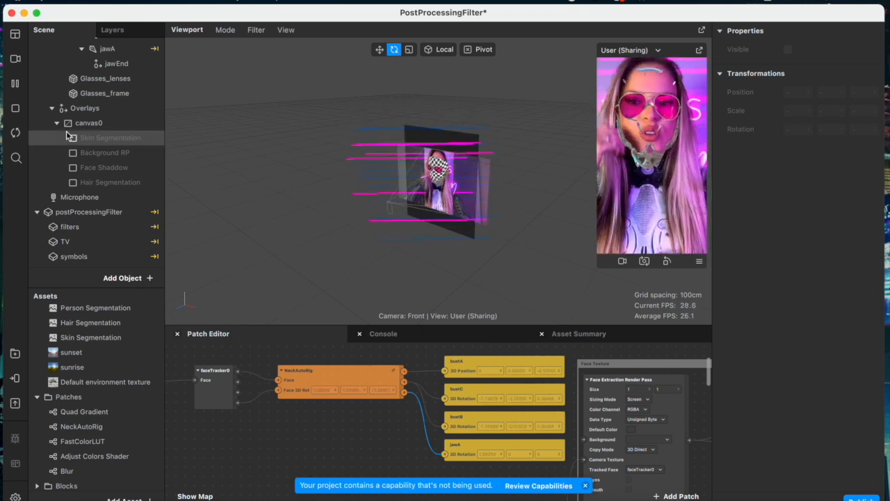
- Make faceMesh1 under faceTracker0 visible and open its lip gloss material to review the settings
scroll(155, 153, "up", 3)
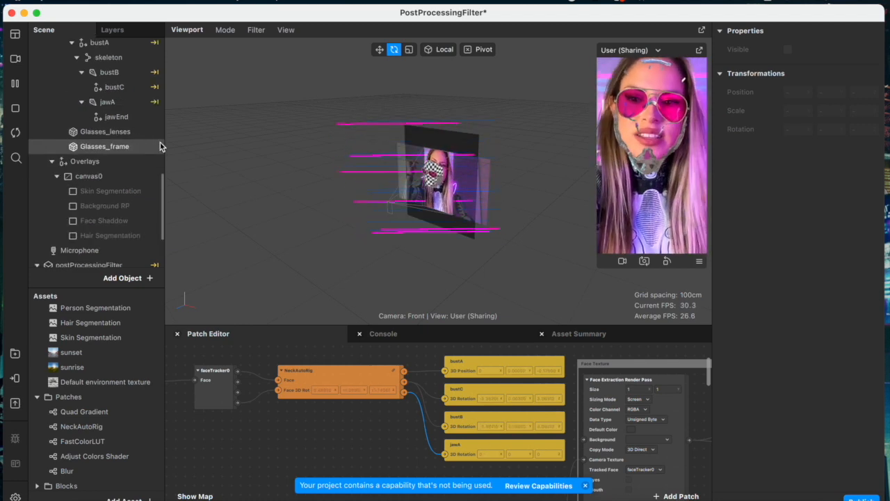
scroll(140, 146, "up", 1)
scroll(125, 157, "up", 10)
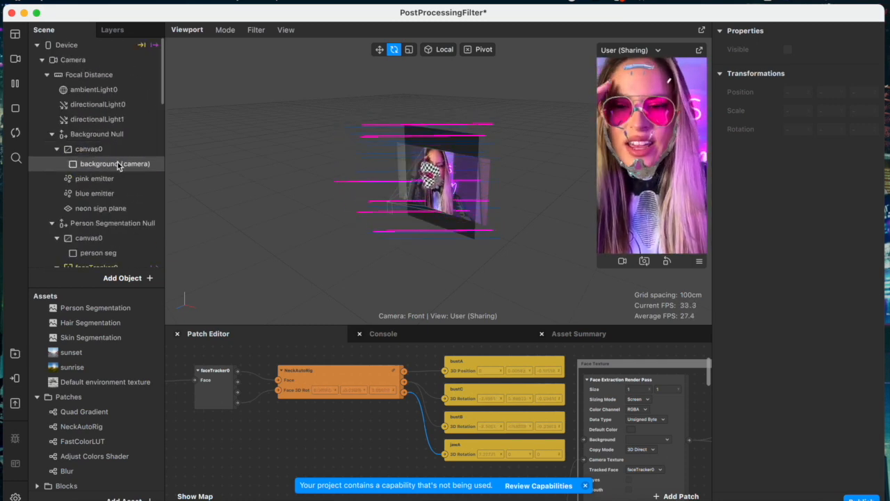
scroll(118, 164, "down", 10)
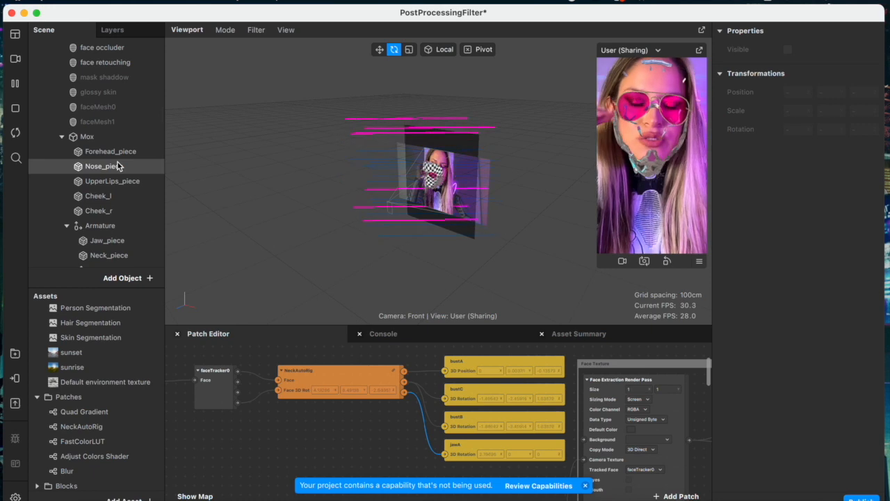
left_click(104, 121)
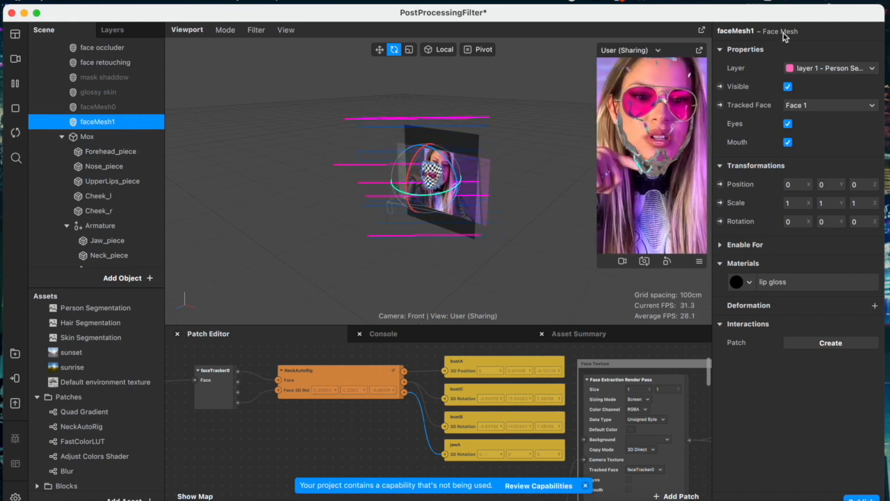
left_click(799, 281)
left_click(734, 143)
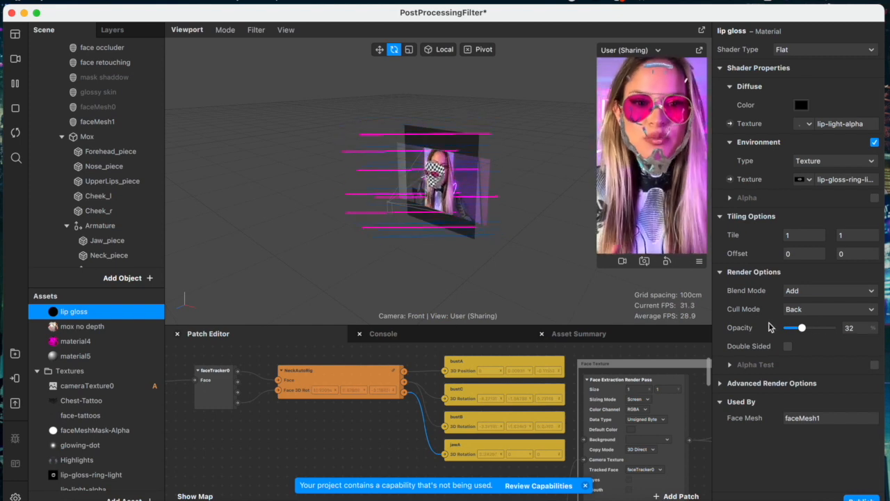
- Make faceMesh0 visible and open its highlights material to review the settings
left_click(97, 107)
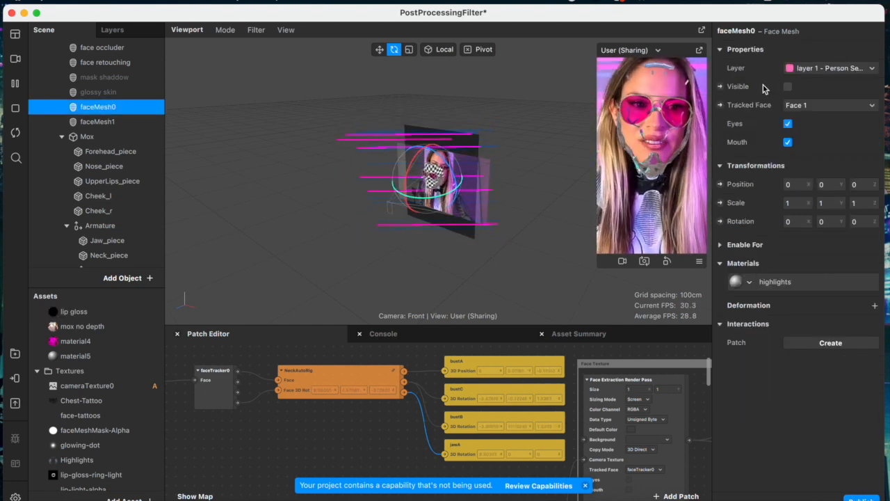
left_click(788, 87)
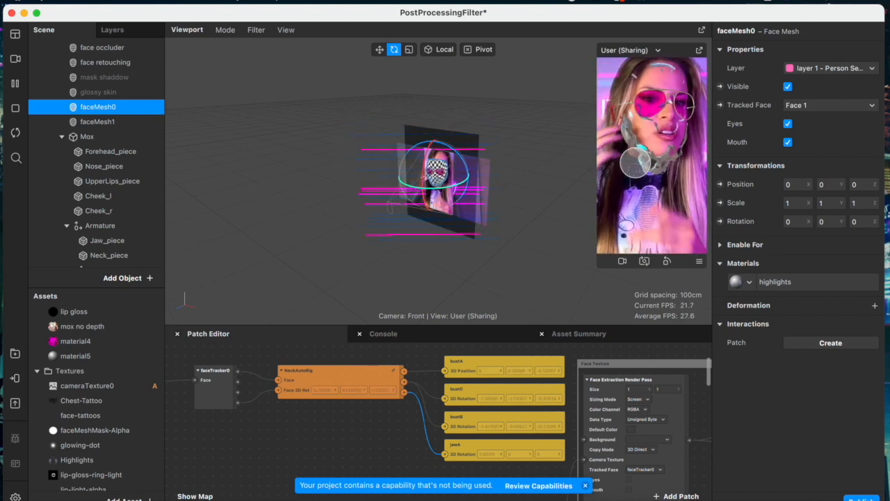
left_click(784, 281)
left_click_drag(825, 181, 805, 199)
- Make the glossy skin and mask shaddow meshes visible, reviewing their face gloss and shaddow materials
left_click(115, 95)
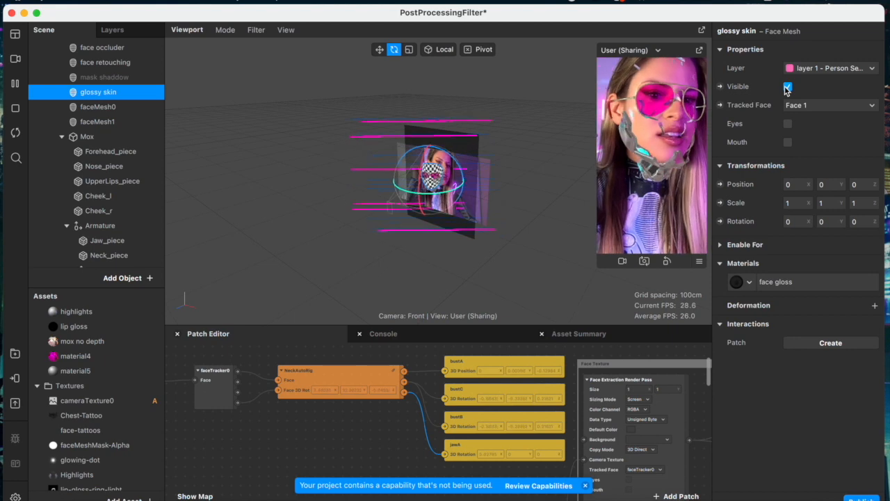
left_click(785, 284)
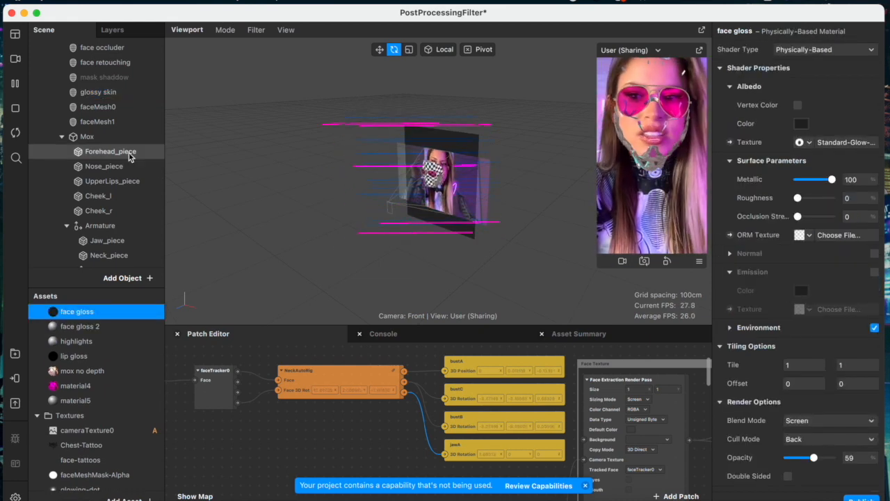
left_click(115, 78)
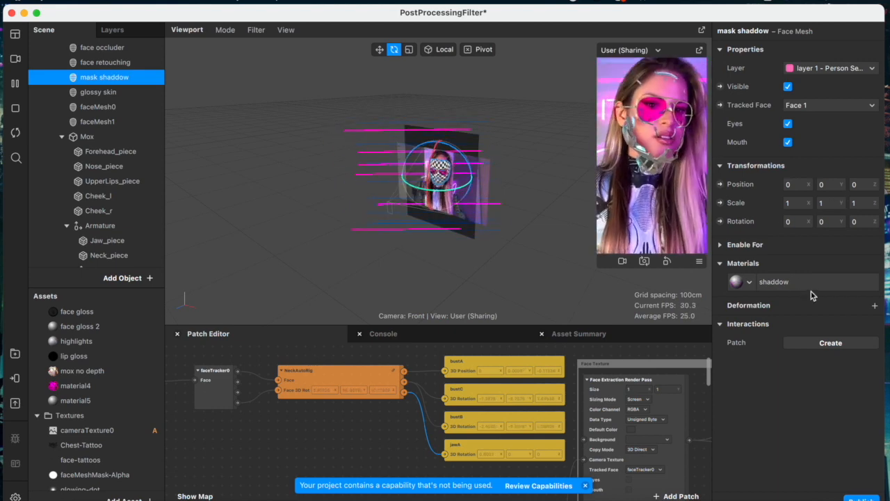
left_click(760, 283)
left_click(788, 292)
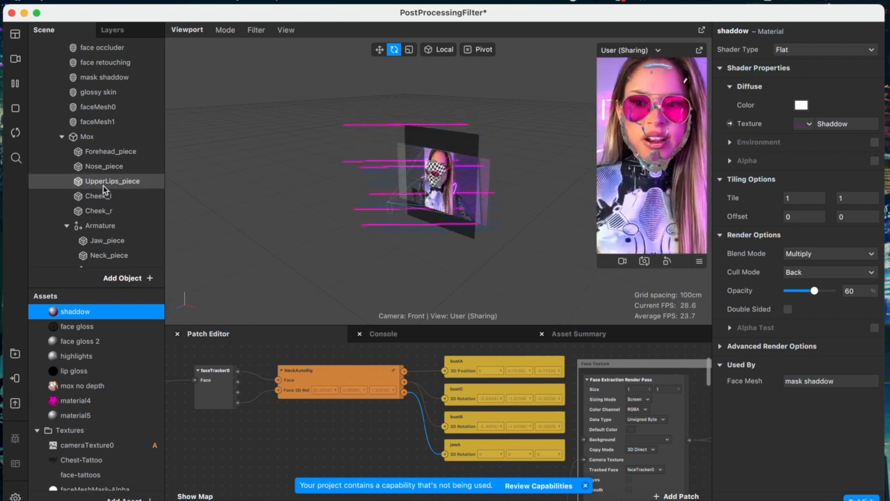
- Add a plane under the Mox object and assign a newly created material to it
left_click(78, 137)
left_click(62, 137)
left_click(62, 137)
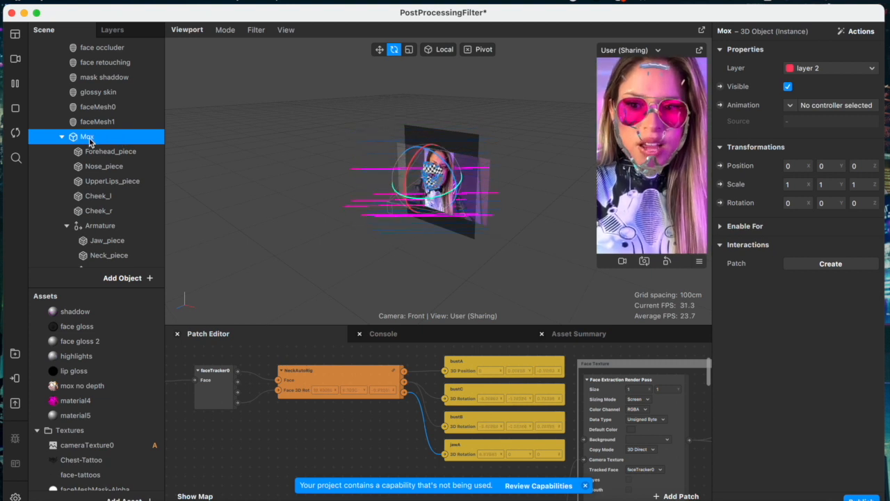
scroll(92, 136, "down", 1)
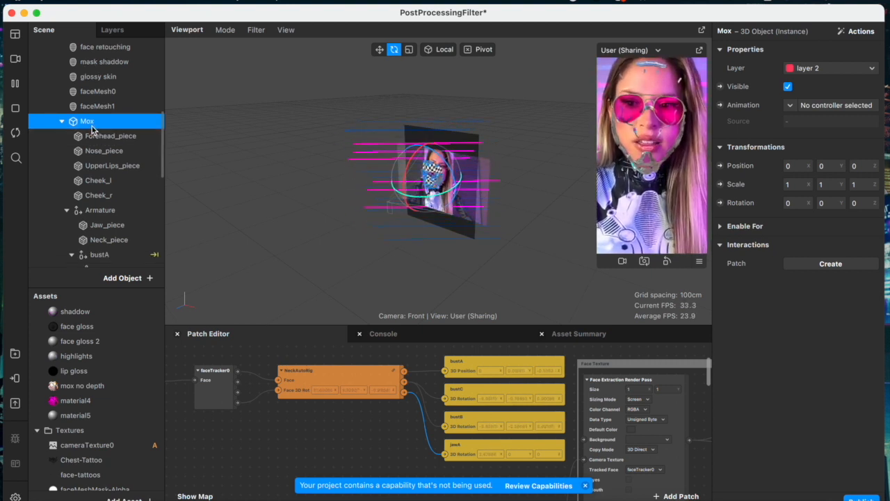
scroll(92, 125, "down", 4)
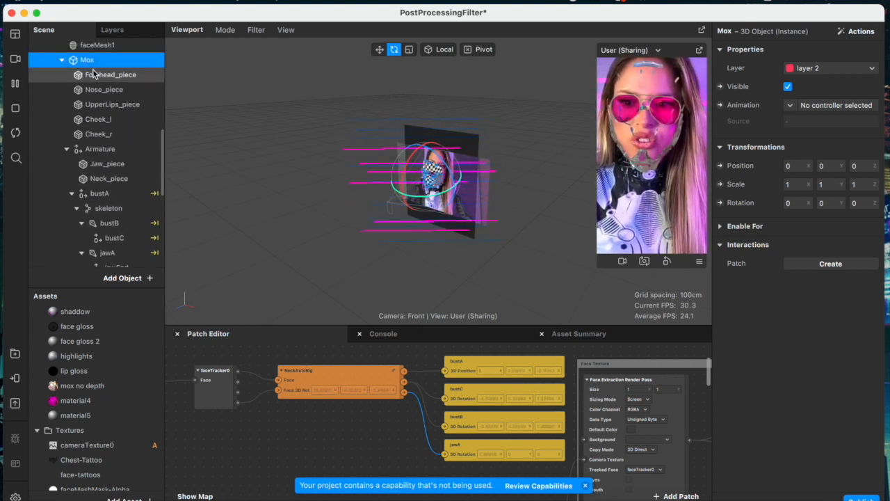
right_click(91, 66)
mouse_move(119, 73)
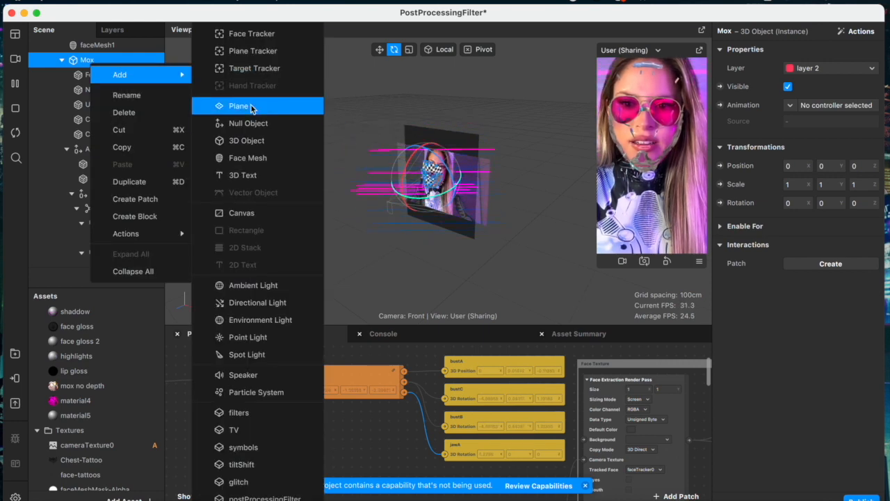
left_click(251, 105)
left_click(874, 208)
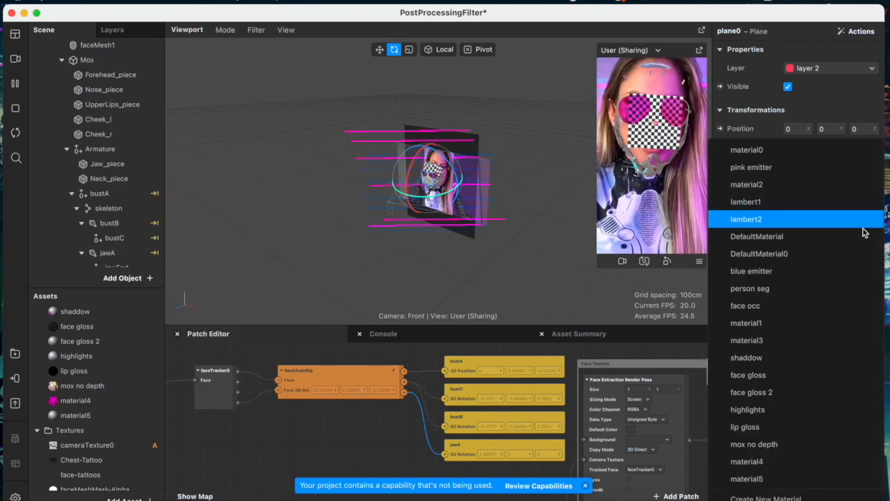
left_click(772, 497)
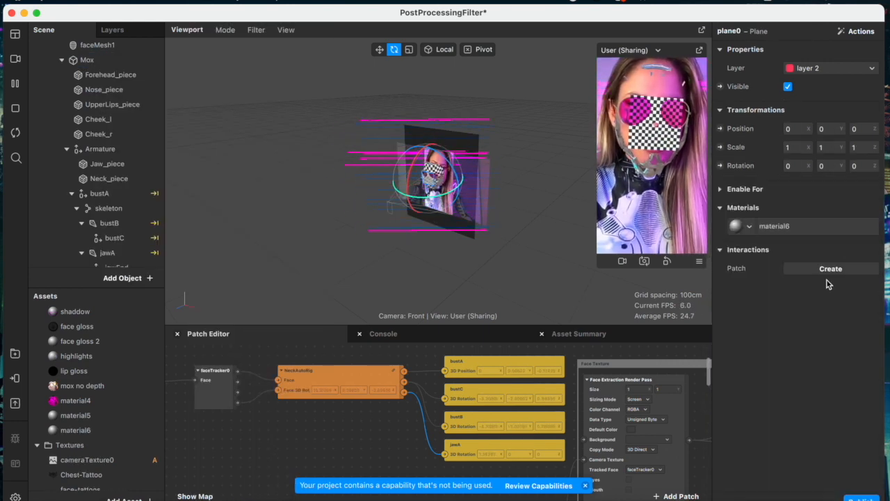
- Set the plane's new material to the Flat shader with the glowing-dot texture as its diffuse texture
left_click(811, 227)
left_click(821, 49)
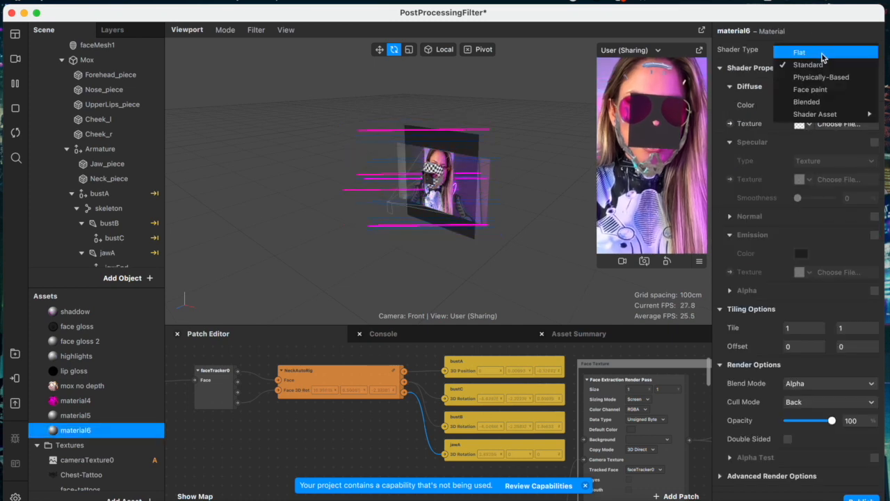
left_click(813, 126)
scroll(800, 223, "down", 3)
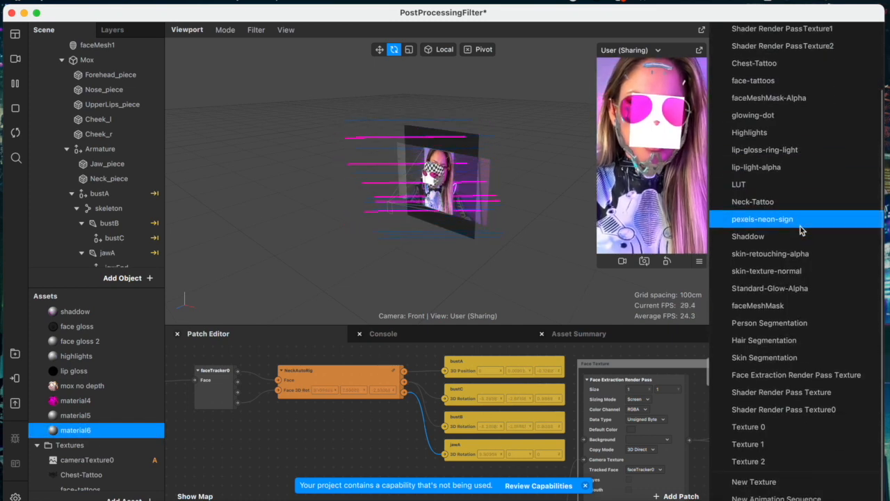
scroll(780, 244, "up", 3)
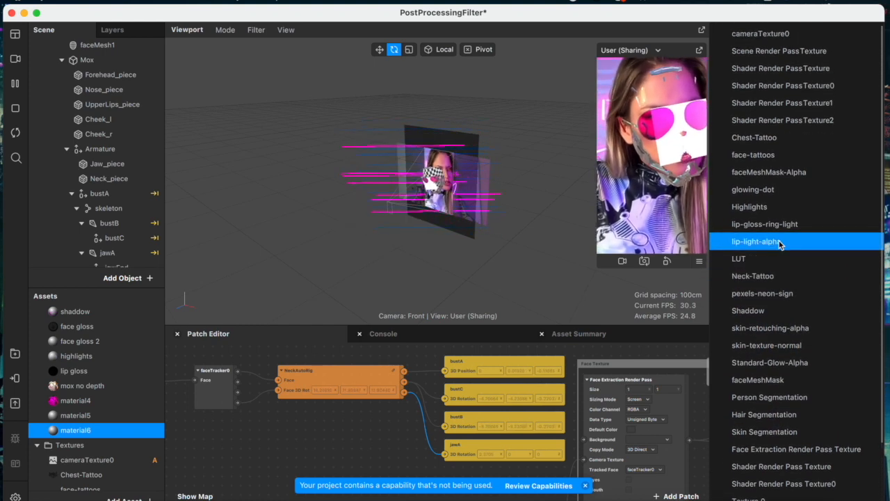
left_click(784, 192)
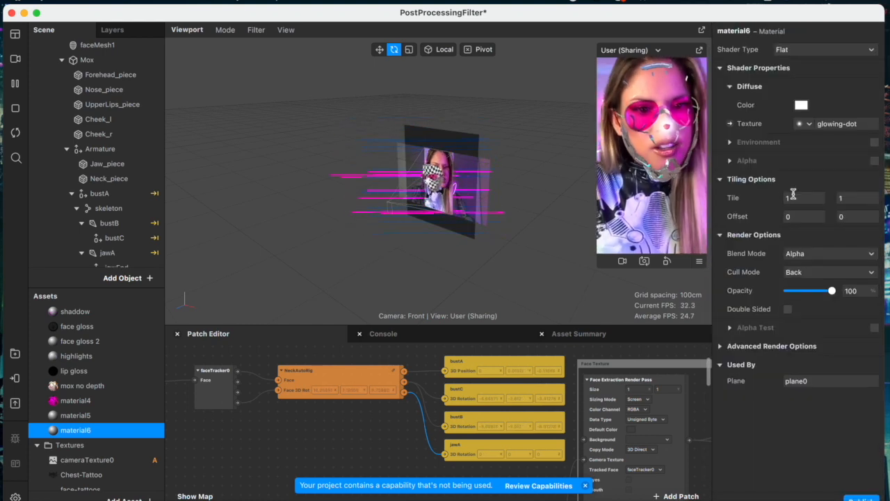
- Change the diffuse color of the glowing-dot material to magenta
left_click(801, 104)
left_click(189, 184)
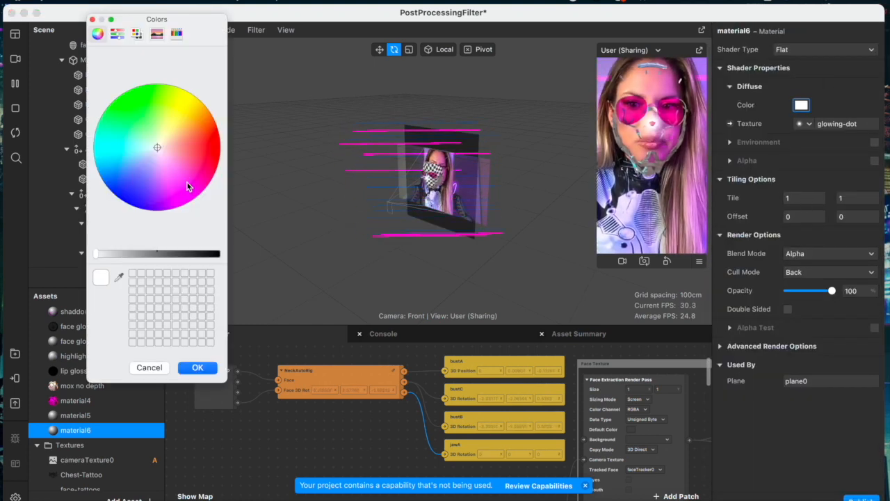
left_click(197, 367)
- Set the glowing-dot material's blend mode to Add and turn off its depth test and depth writing
left_click(827, 254)
left_click(815, 267)
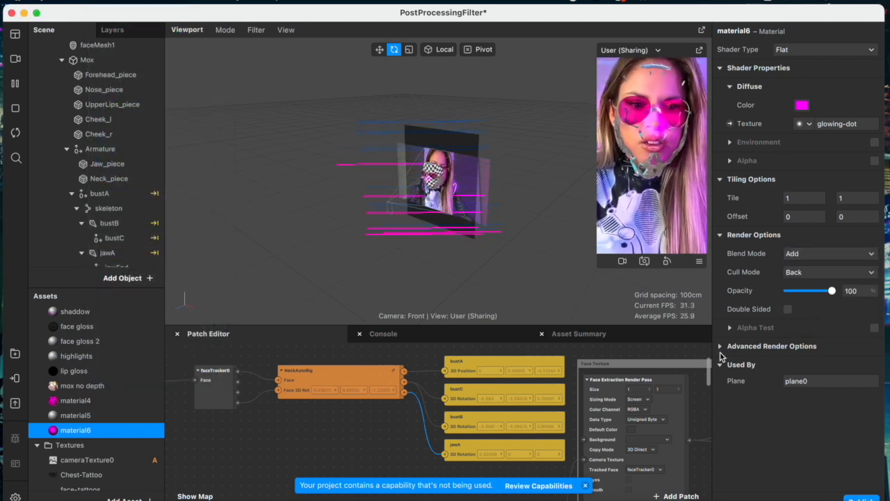
left_click(771, 345)
left_click(788, 402)
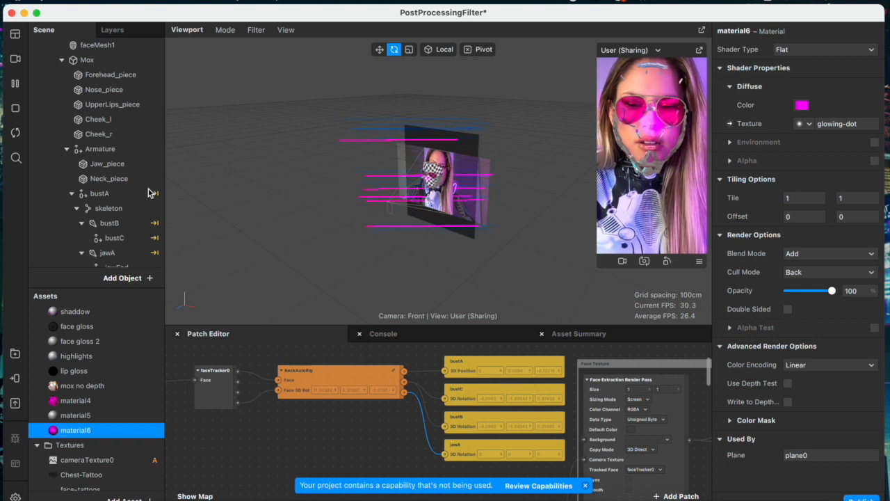
- Rename the plane0 object in the scene hierarchy to "glow - jaw"
scroll(113, 178, "down", 10)
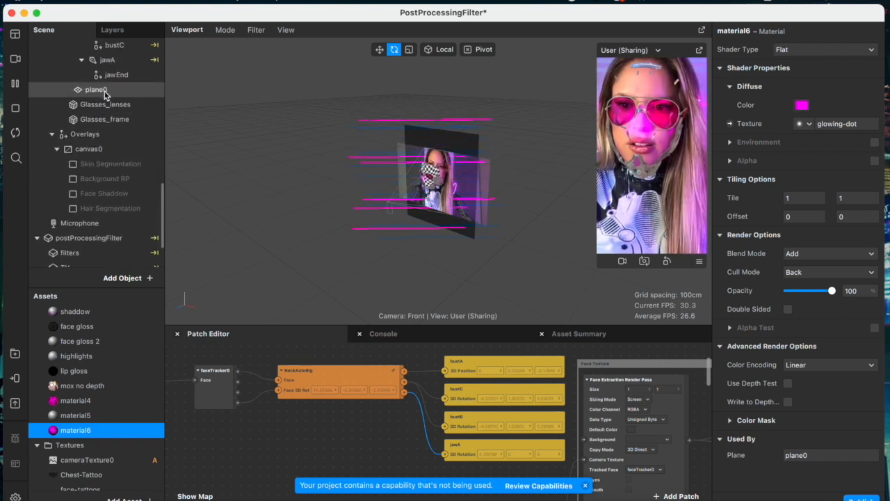
left_click(97, 89)
left_click(96, 90)
type("glow - j")
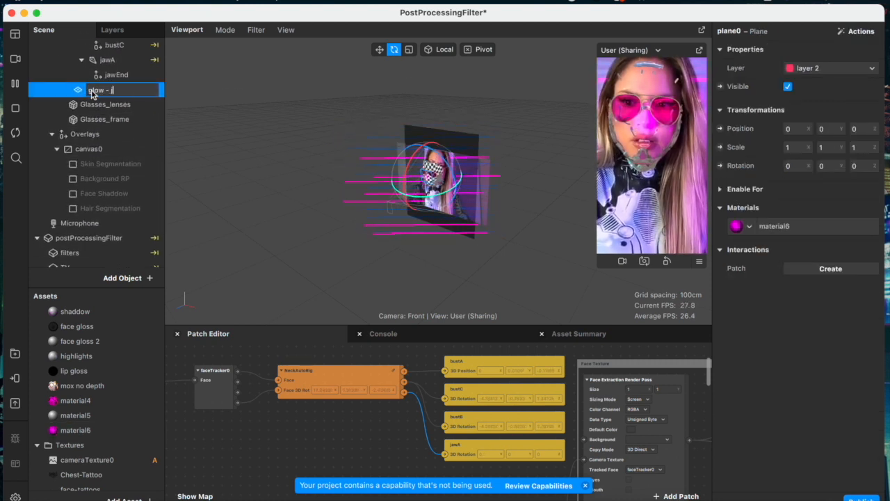
type("aw")
key("Return")
- Parent the glow - jaw plane to jawA and place it on the chin at a scale of 0.6 in X and 0.5 in Y
left_click_drag(91, 90, 120, 62)
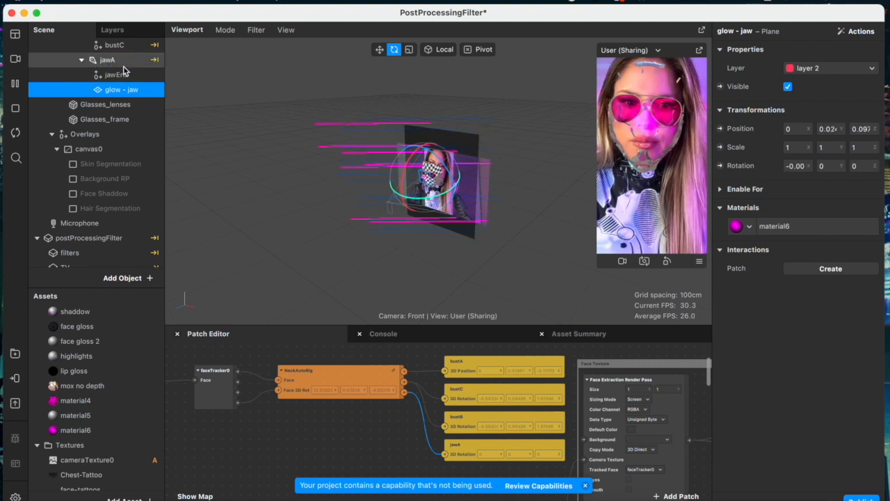
left_click(379, 50)
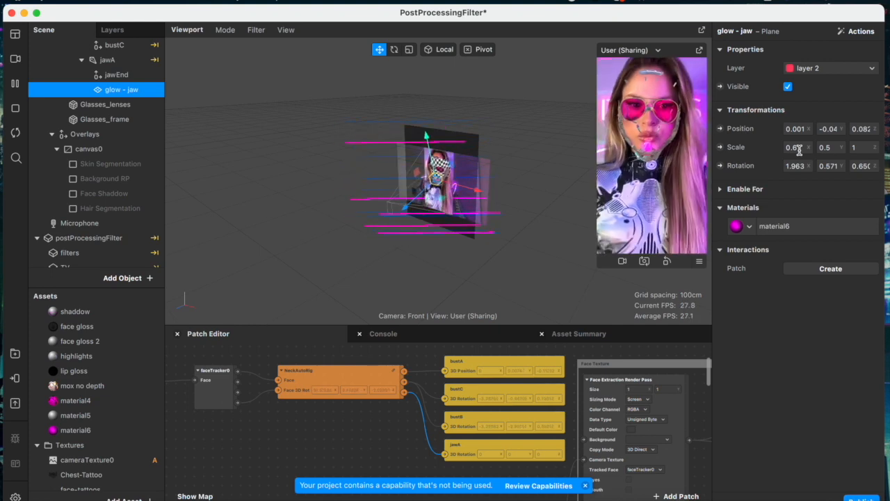
left_click(507, 160)
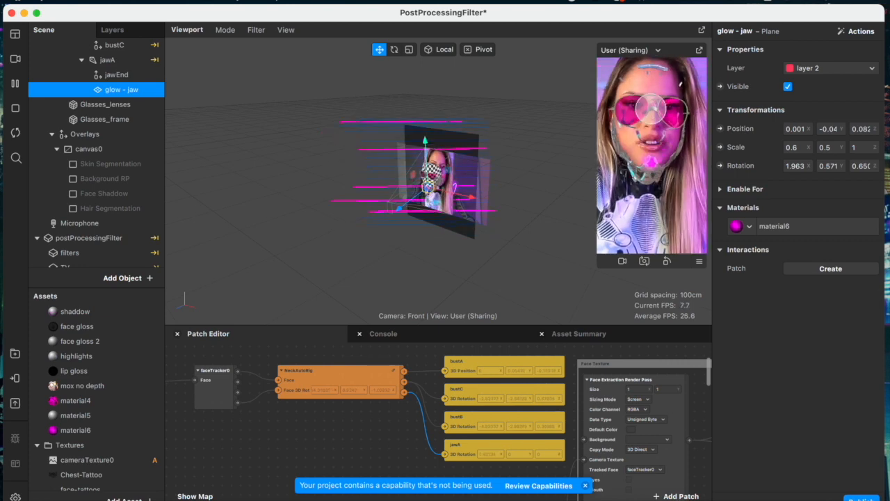
- Duplicate the glow - jaw plane twice
right_click(119, 89)
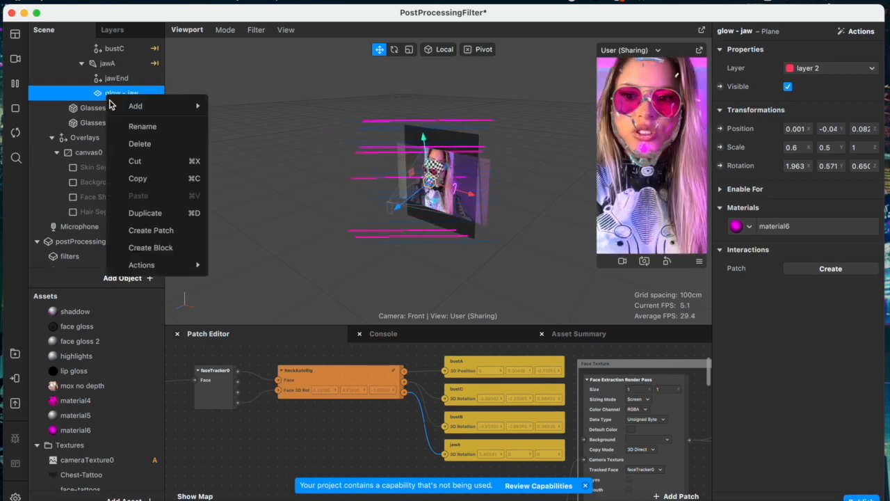
key("Return")
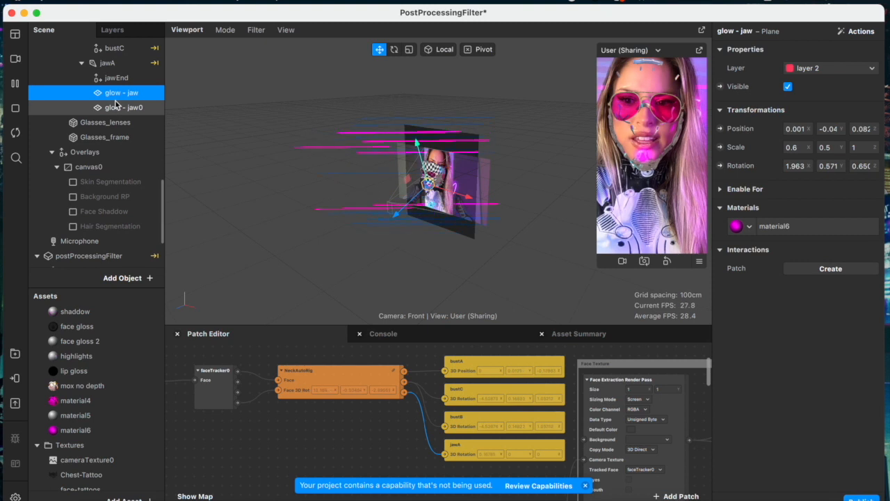
right_click(120, 109)
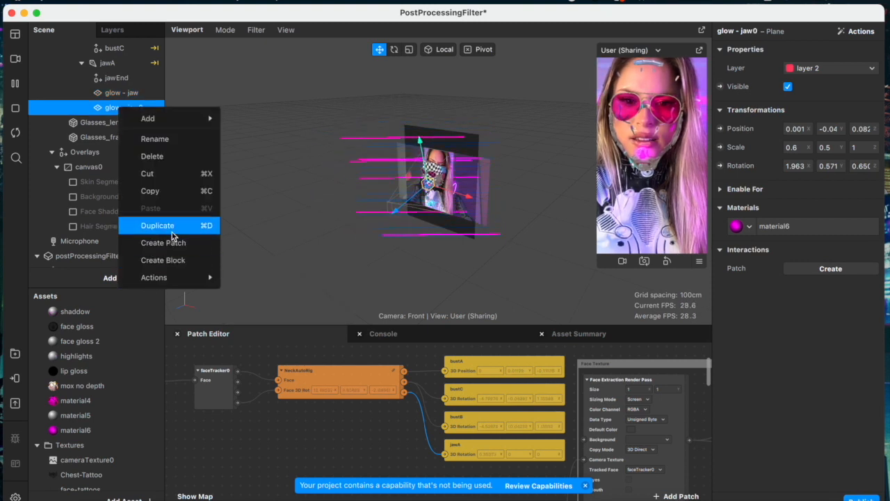
key("Return")
- Move both copies of the glow - jaw plane out of jawA, placing them just above Glasses_lenses
left_click(125, 122)
left_click(128, 109)
left_click(127, 122, "shift")
left_click_drag(127, 122, 95, 88)
scroll(111, 230, "down", 3)
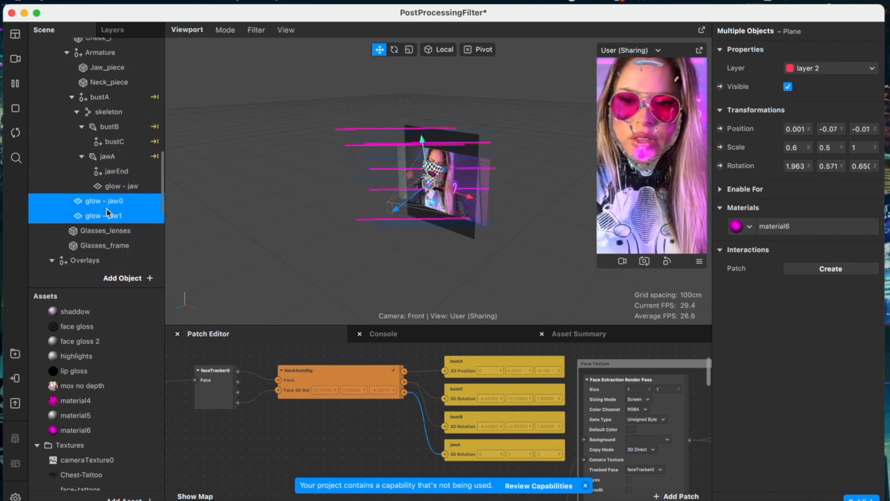
- Place glow - jaw0 on the forehead at scale 1.2 by 0.3 and glow - jaw1 on the nose at scale 0.4 by 0.3
left_click(108, 204)
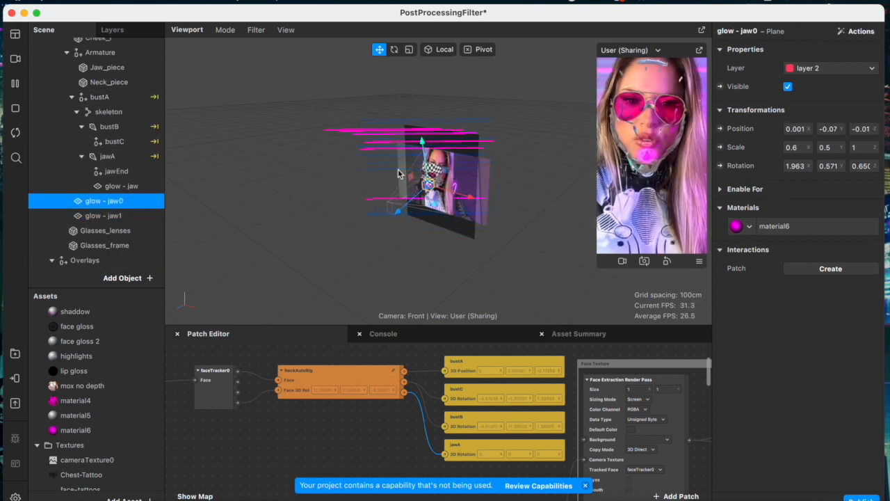
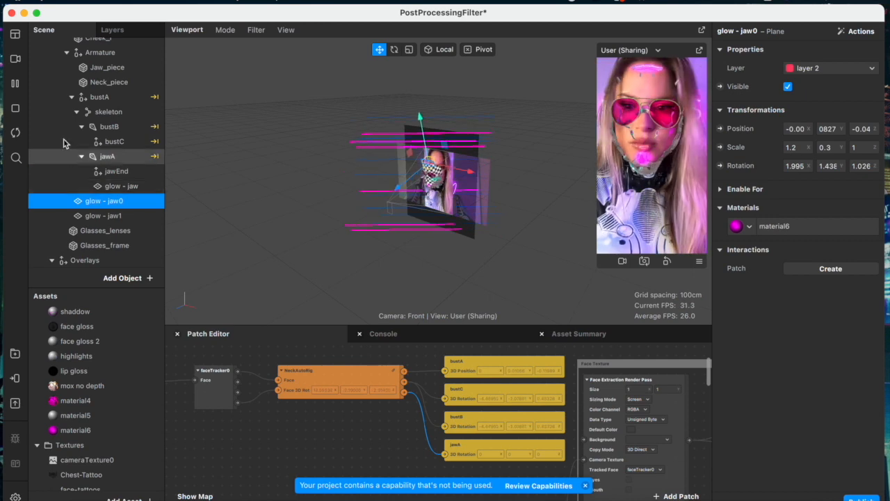
left_click(103, 216)
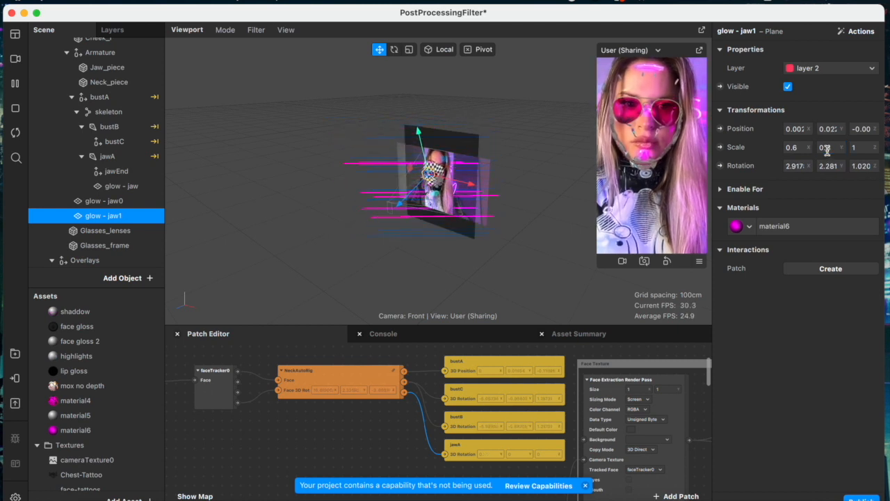
left_click(795, 147)
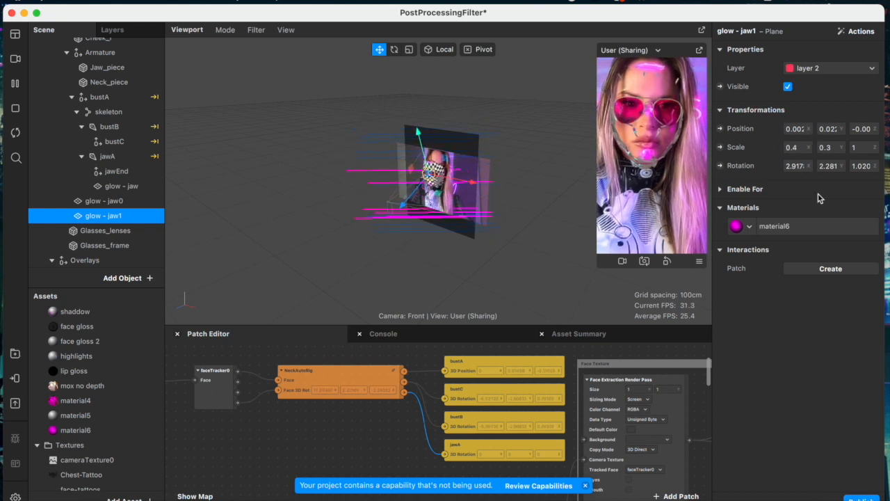
- Change the diffuse color of material6 to a lighter pink and set its opacity to 70%
left_click(789, 227)
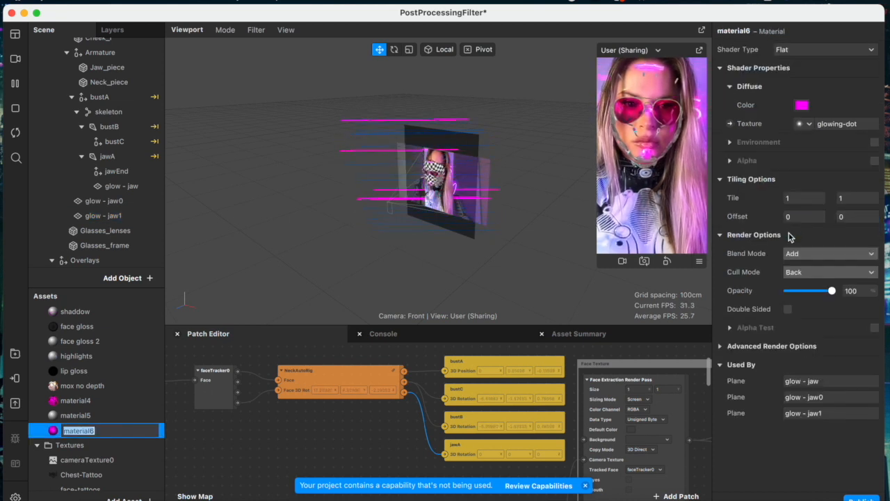
left_click(801, 105)
left_click(171, 172)
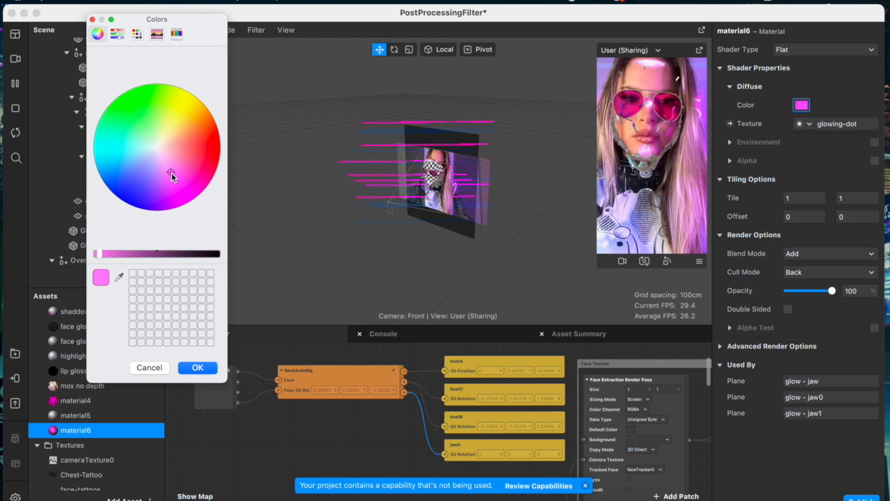
left_click(174, 176)
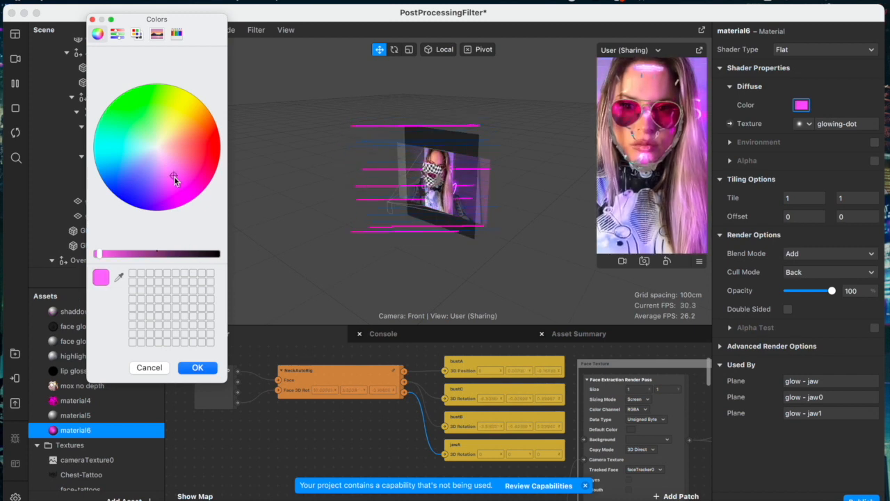
left_click(197, 367)
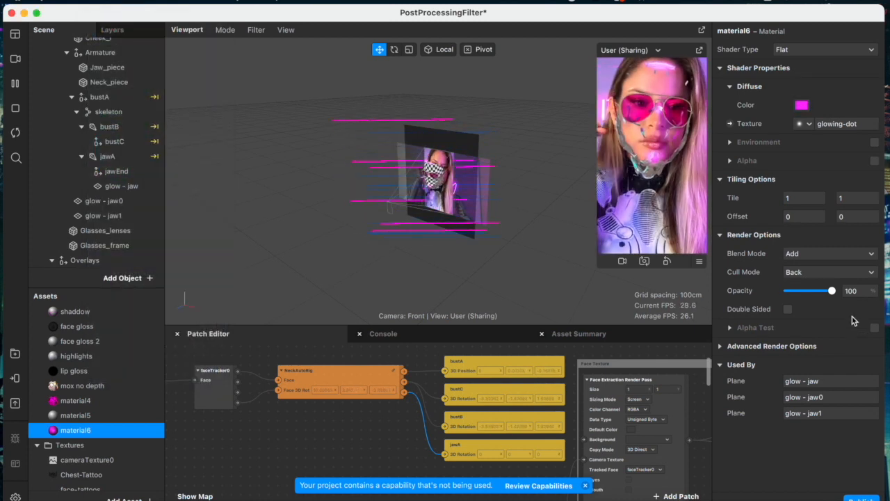
left_click(819, 292)
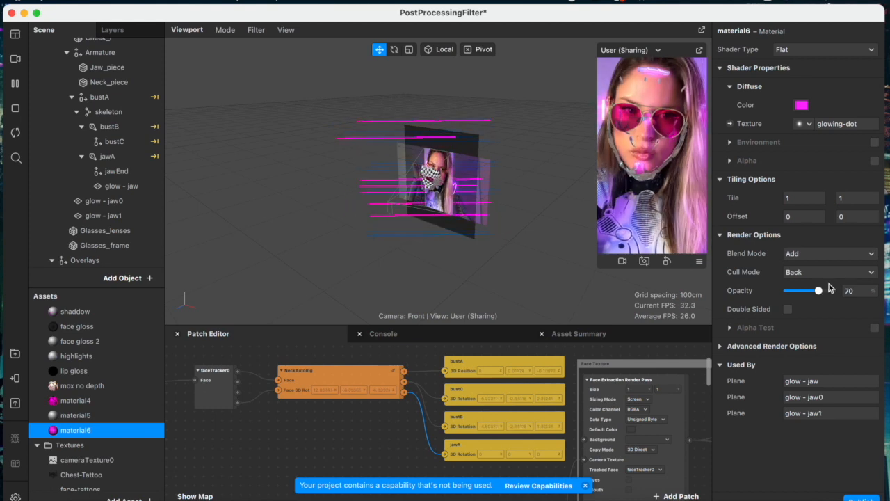
- Rename glow - jaw0 to "glow - forhead" and glow - jaw1 to "glow - nose"
scroll(104, 209, "down", 1)
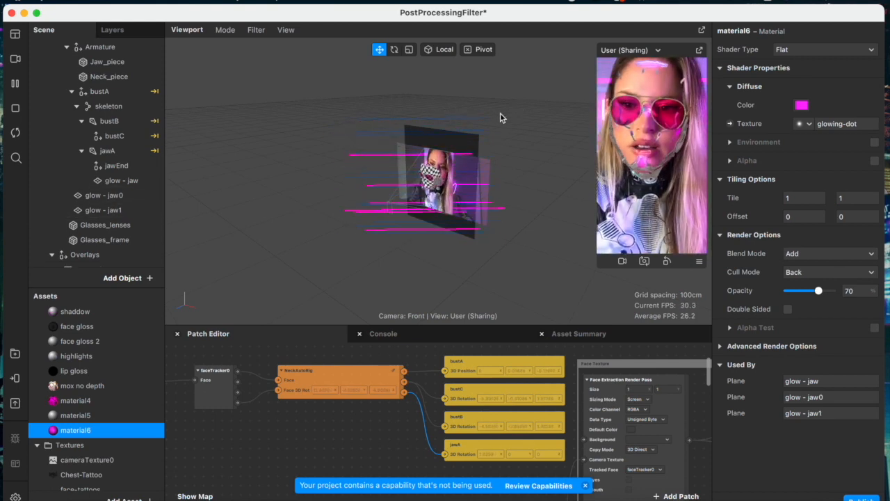
left_click(112, 207)
left_click(112, 197, "shift")
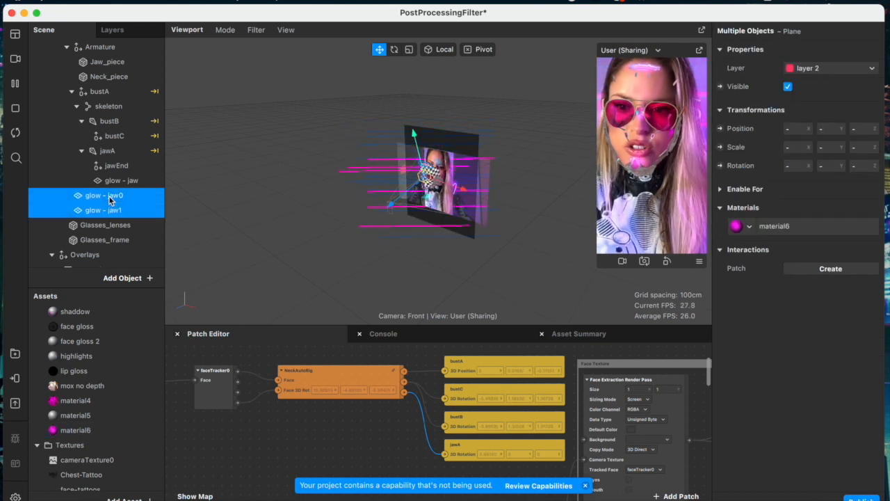
scroll(110, 200, "down", 2)
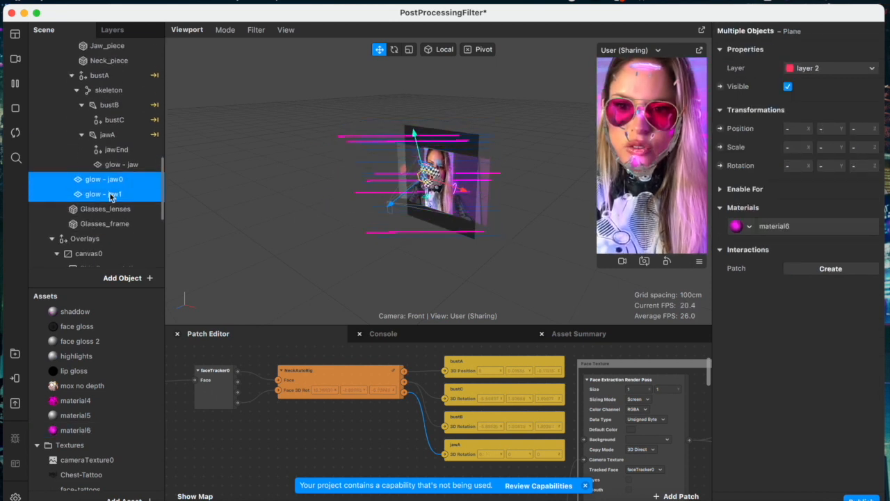
double_click(112, 181)
double_click(119, 180)
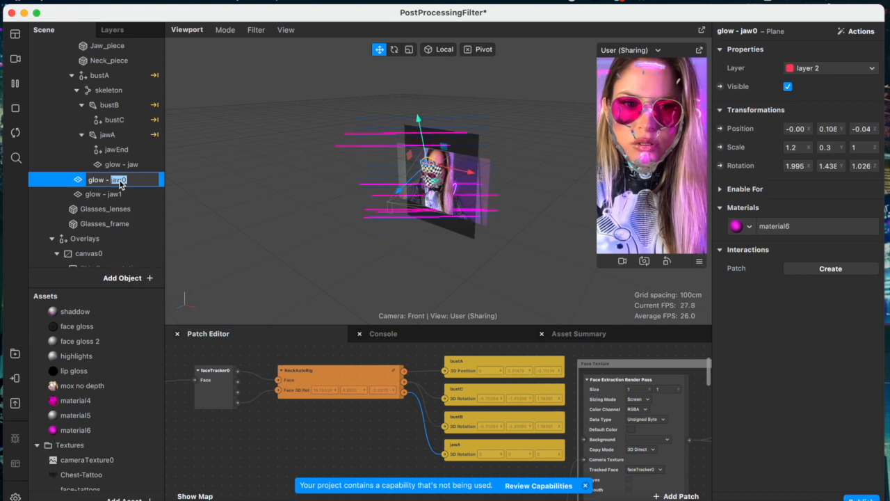
type("forhead")
left_click(111, 195)
double_click(116, 195)
type("nose")
key("Return")
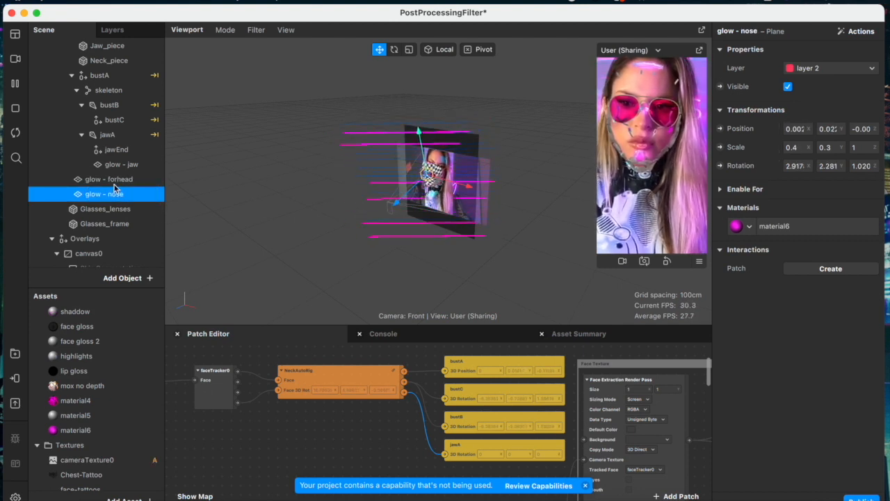
- Duplicate the glow - nose plane and select the copy
left_click(111, 180, "shift")
left_click(111, 195)
right_click(112, 198)
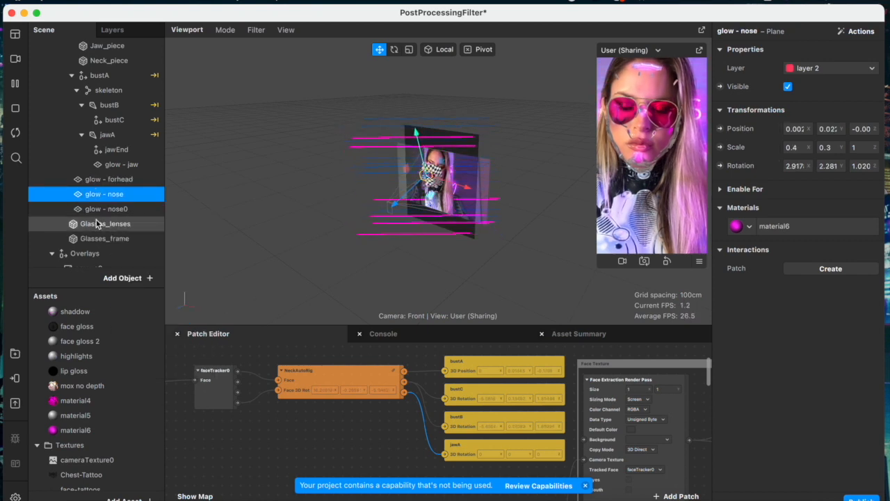
left_click(97, 221)
left_click(101, 207)
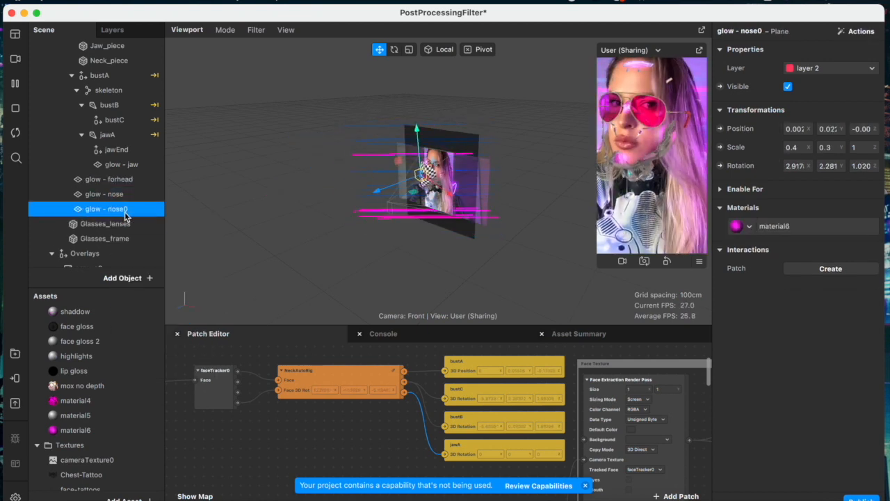
- Attach glow - nose0 to the face's Mouth position and move its patches to a clear area above the neck rig graph
left_click(859, 31)
mouse_move(808, 56)
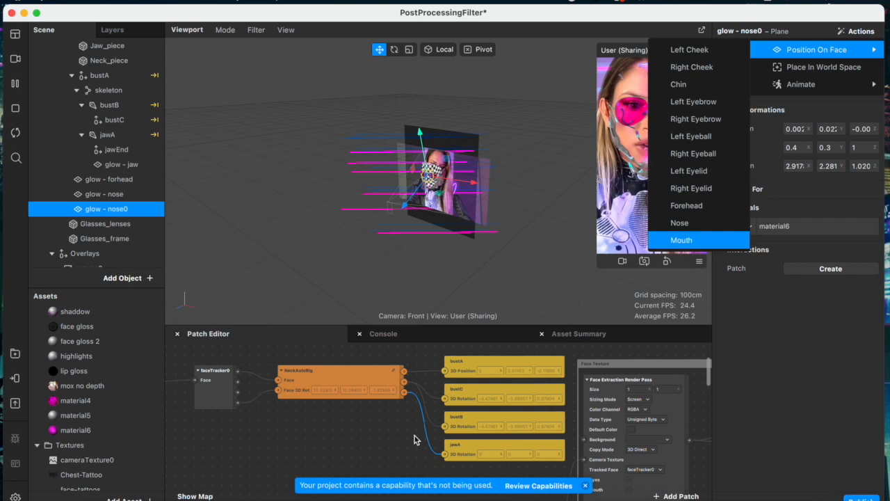
scroll(415, 439, "up", 3)
left_click_drag(411, 449, 523, 356)
left_click(431, 394)
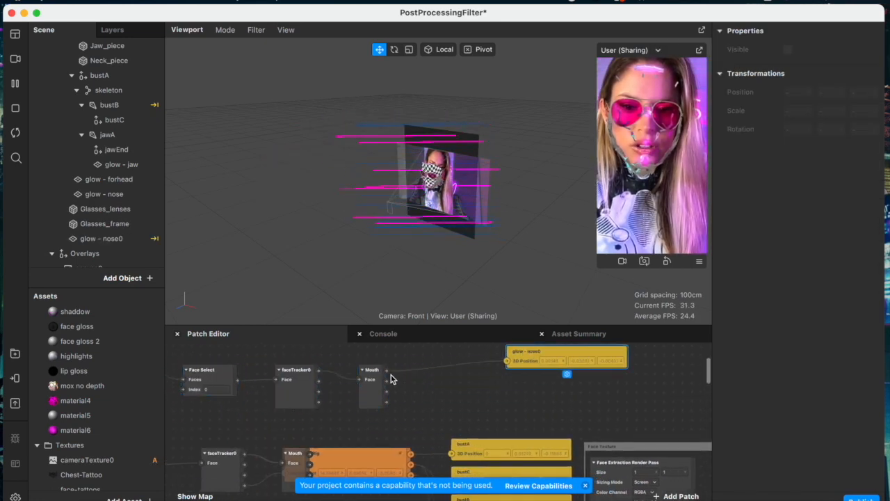
- Insert an Add patch of type Vector 3 between the Mouth patch and the 3D Position of glow - nose0
left_click_drag(414, 383, 415, 384)
type("add")
key("Return")
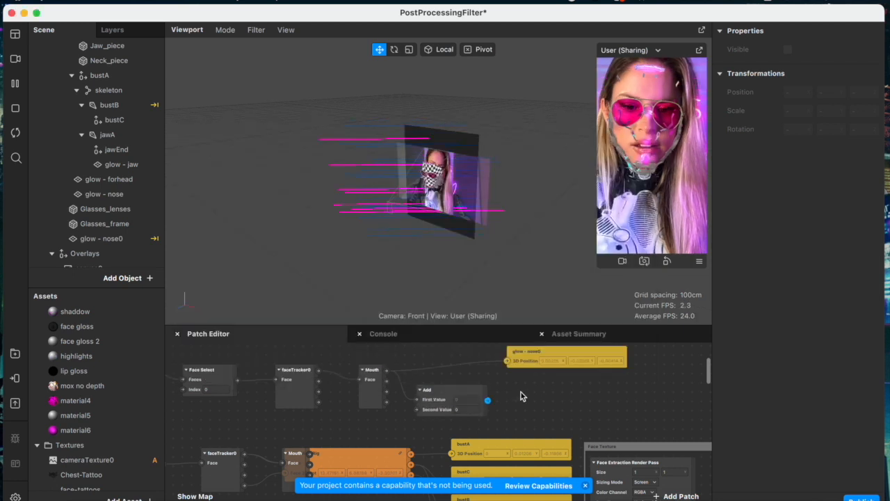
left_click_drag(489, 404, 507, 361)
left_click(452, 398)
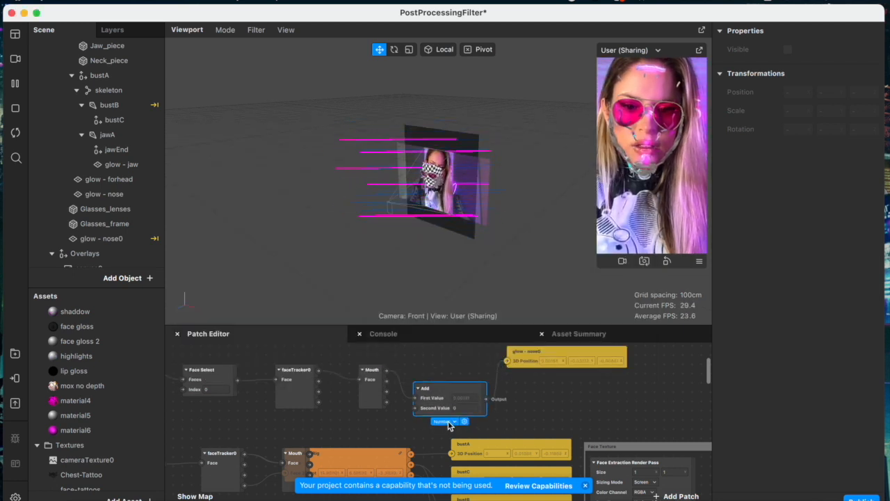
left_click(454, 424)
left_click(460, 481)
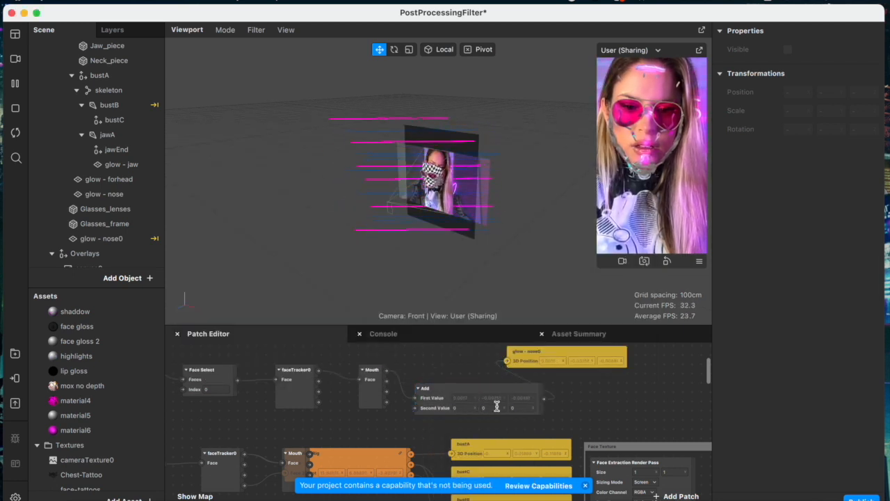
- Set the Y component of the Add patch's second value to 0.02 to raise the mouth glow plane
left_click(489, 408)
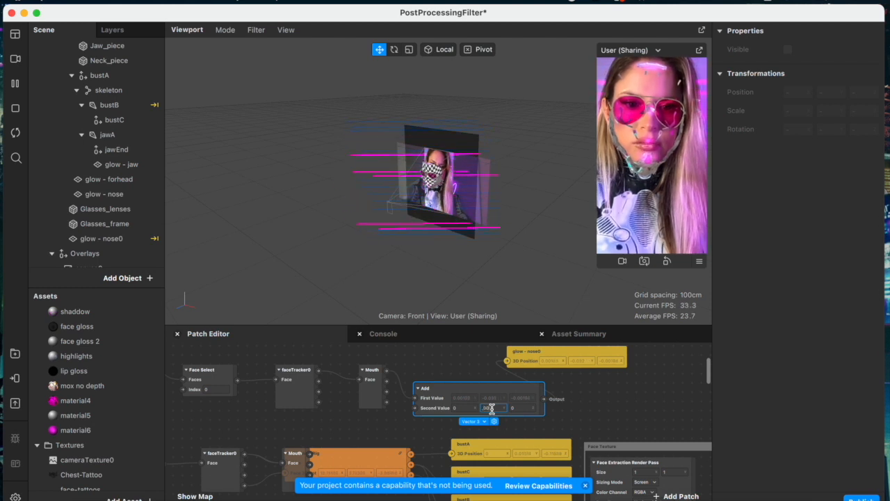
left_click(492, 409)
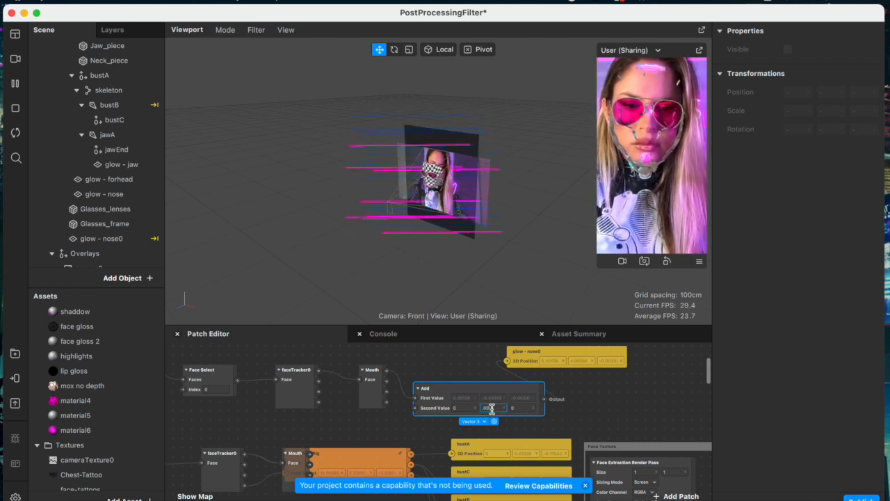
double_click(492, 409)
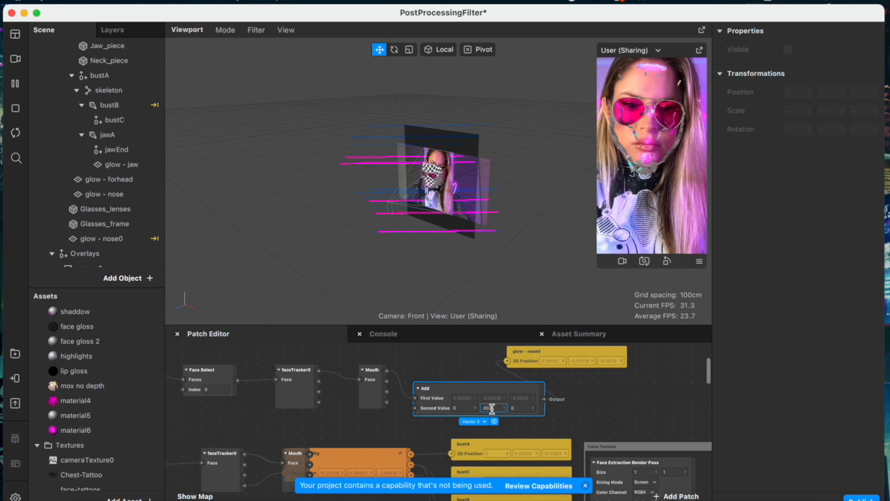
double_click(492, 409)
double_click(492, 409)
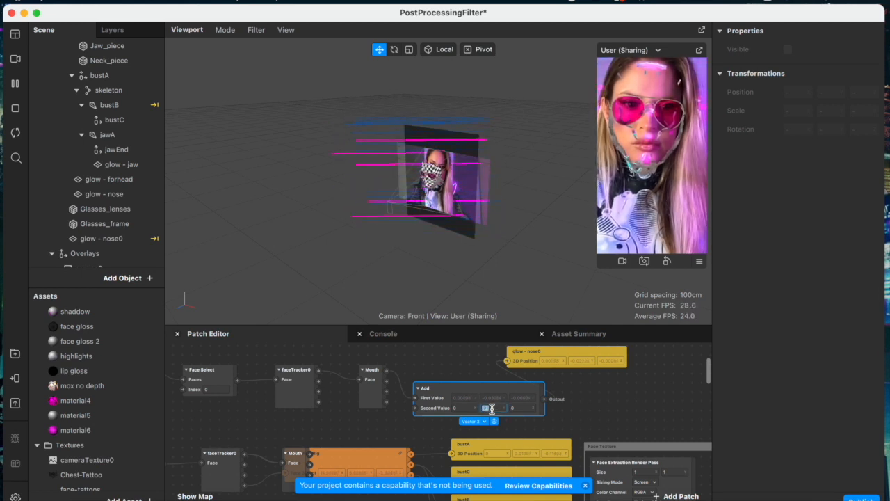
type("0.02")
- Set the X component of the Add patch's second value to -0.03 and the Z component to -0.01
double_click(462, 407)
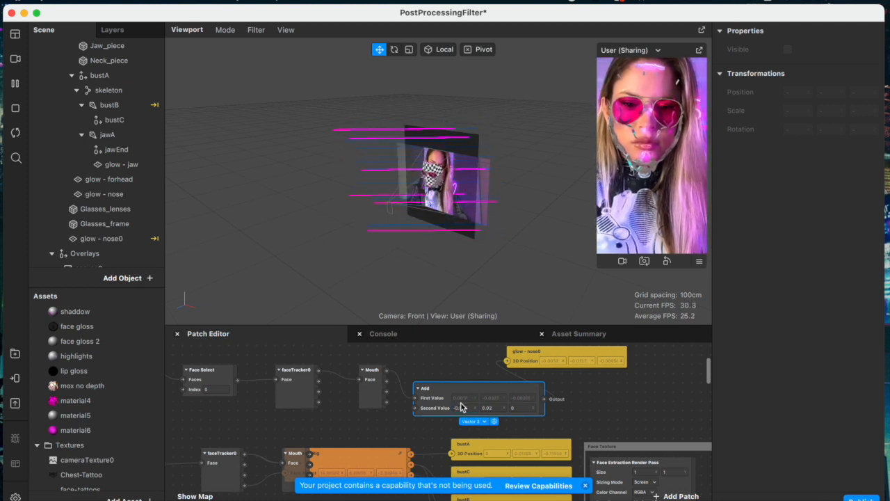
double_click(460, 406)
double_click(461, 406)
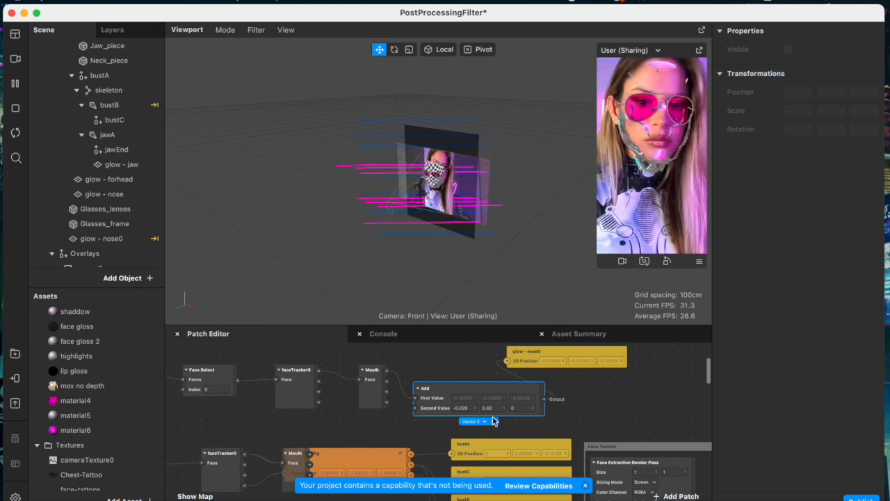
double_click(465, 407)
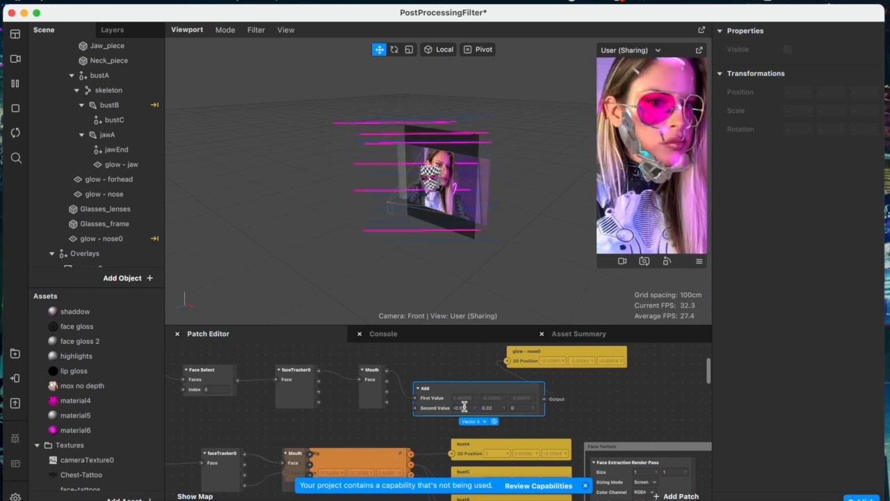
double_click(468, 409)
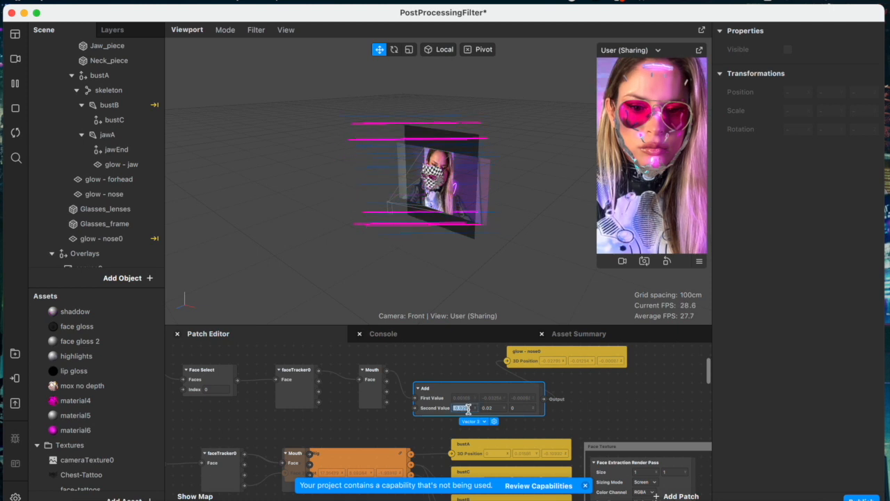
type("4")
key("Return")
double_click(515, 406)
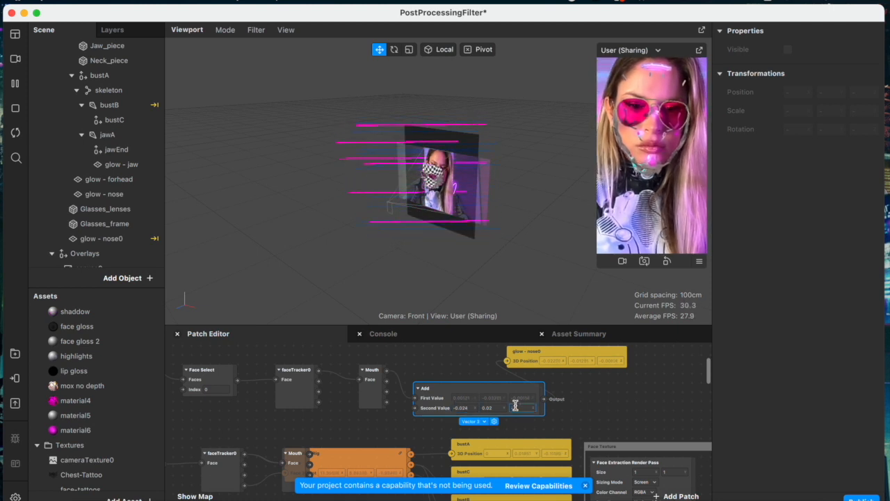
double_click(516, 405)
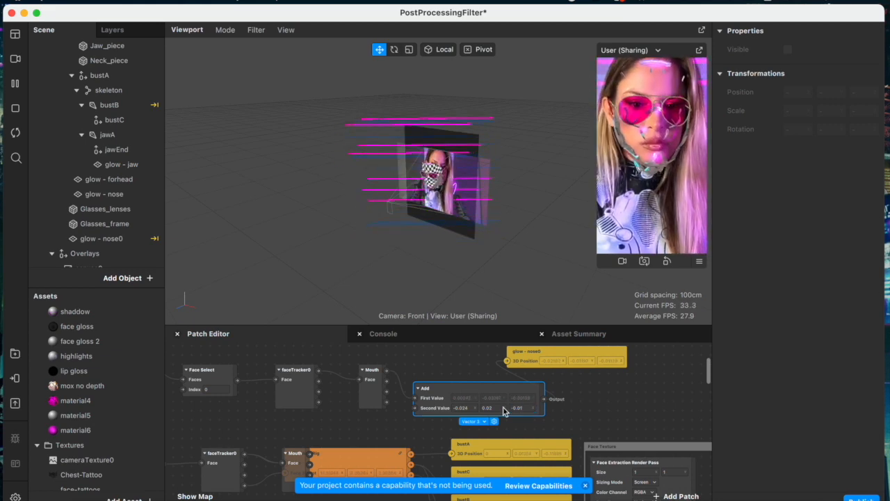
left_click(461, 407)
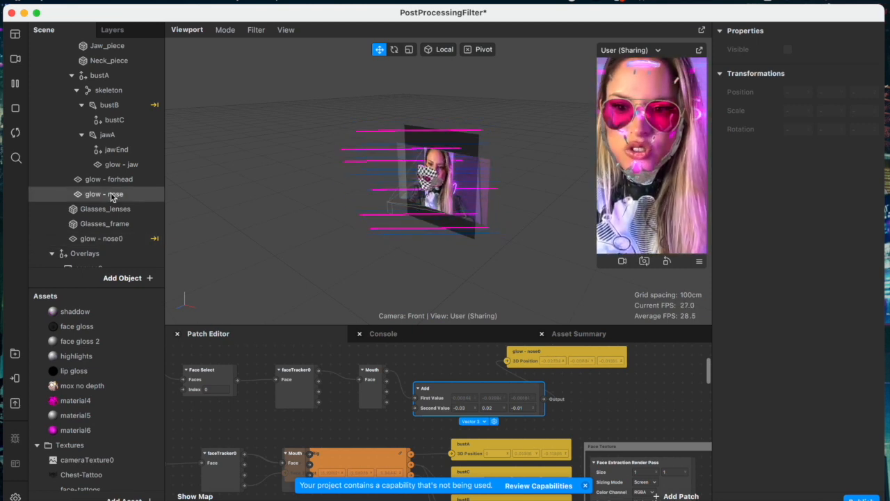
- Rename the glow - nose0 plane as "glow - lip"
left_click(103, 240)
left_click(104, 240)
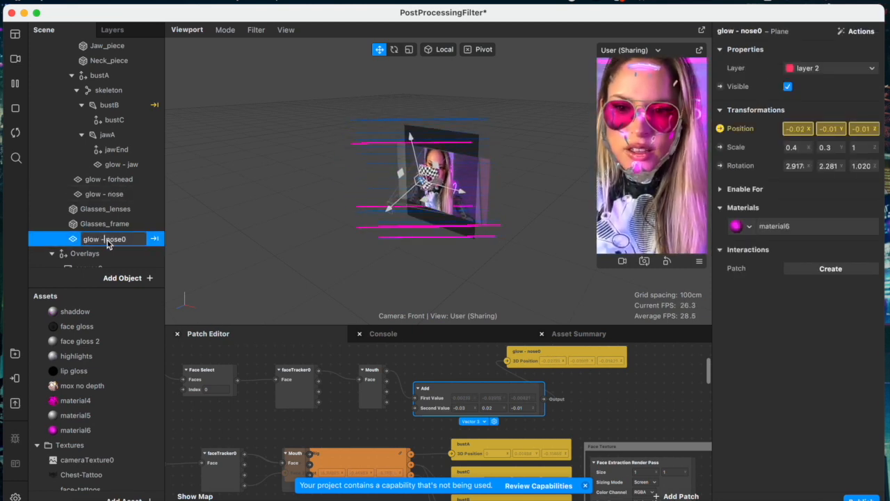
double_click(108, 239)
type("n")
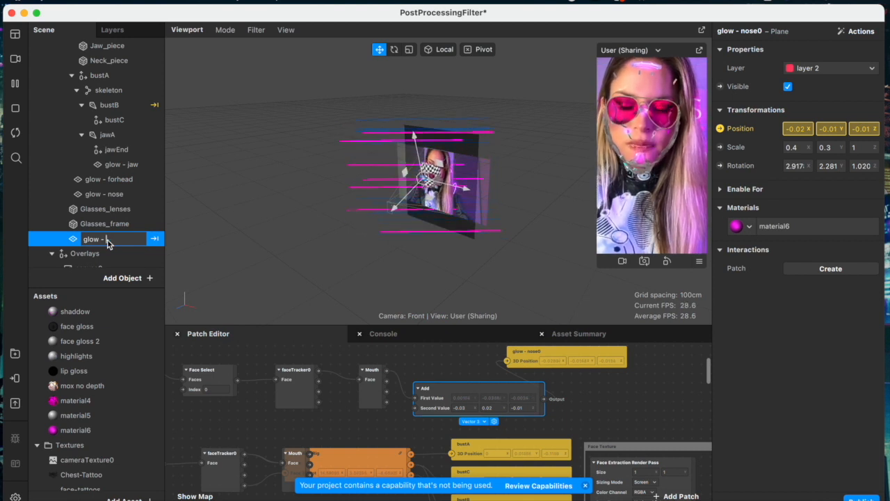
key("Return")
- Duplicate the glow - lip plane and rename the copy "glow - lip 2"
right_click(108, 240)
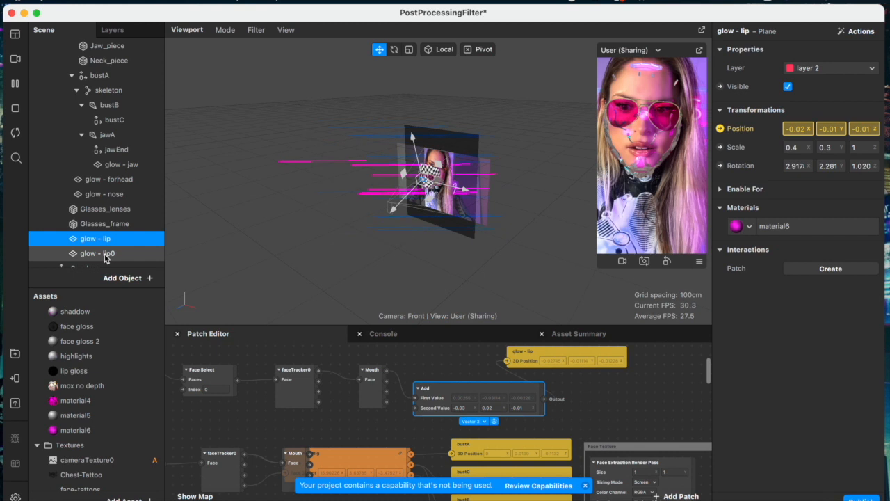
double_click(106, 255)
left_click(118, 251)
key("BackSpace")
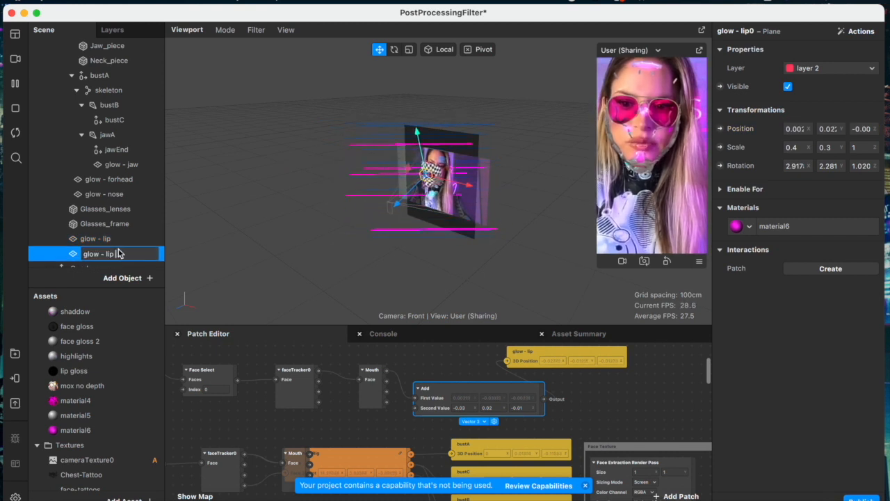
type("2")
key("Return")
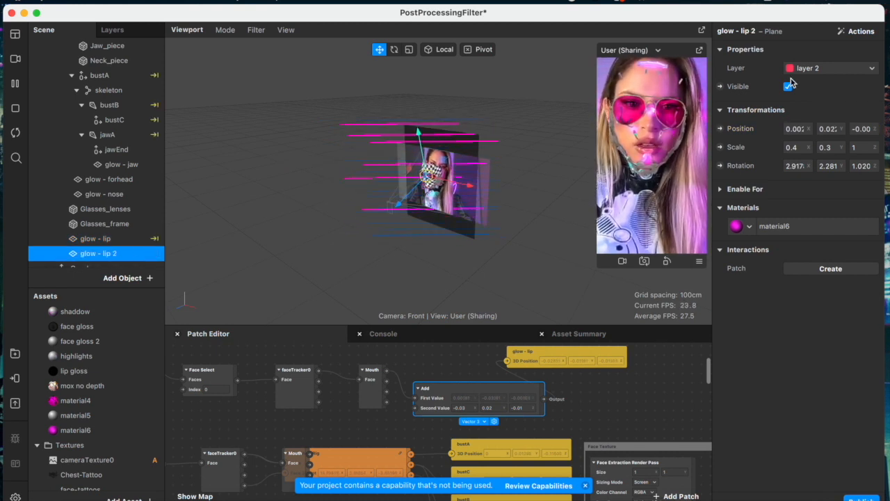
- Drive the 3D Position of glow - lip 2 from the Mouth patch through a pasted copy of the Add patch
left_click(720, 129)
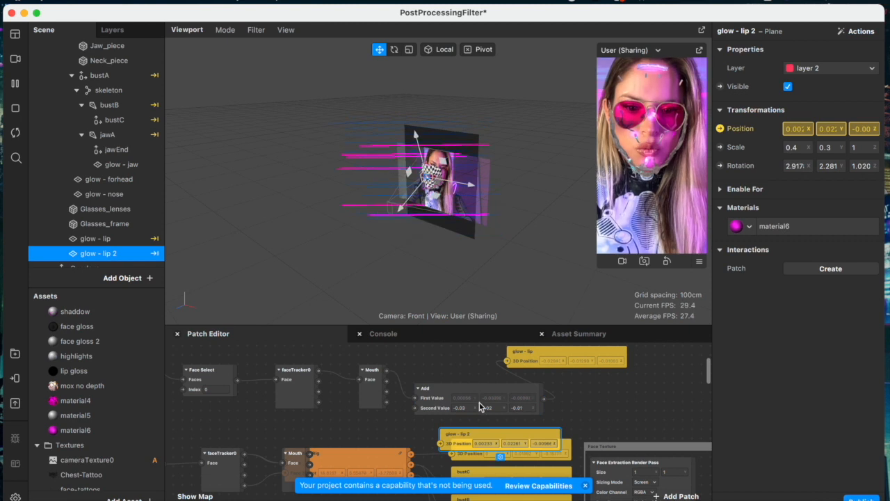
left_click(439, 404)
left_click_drag(435, 411, 436, 383)
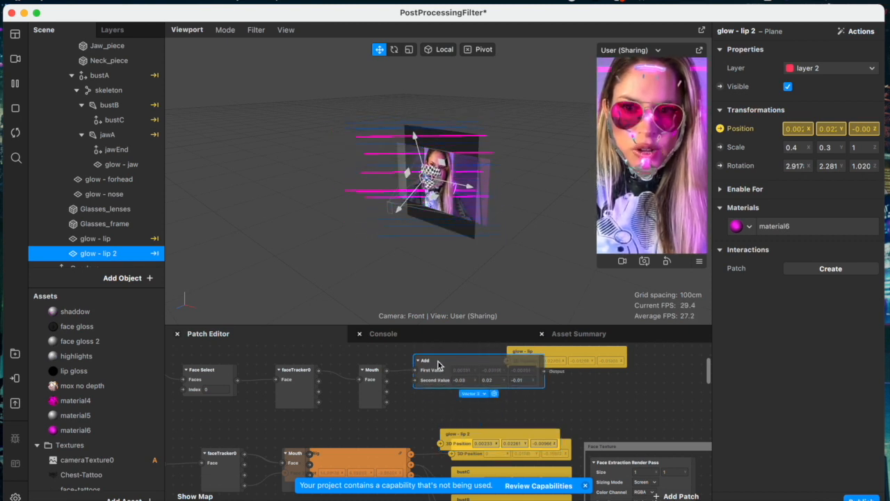
left_click(137, 1)
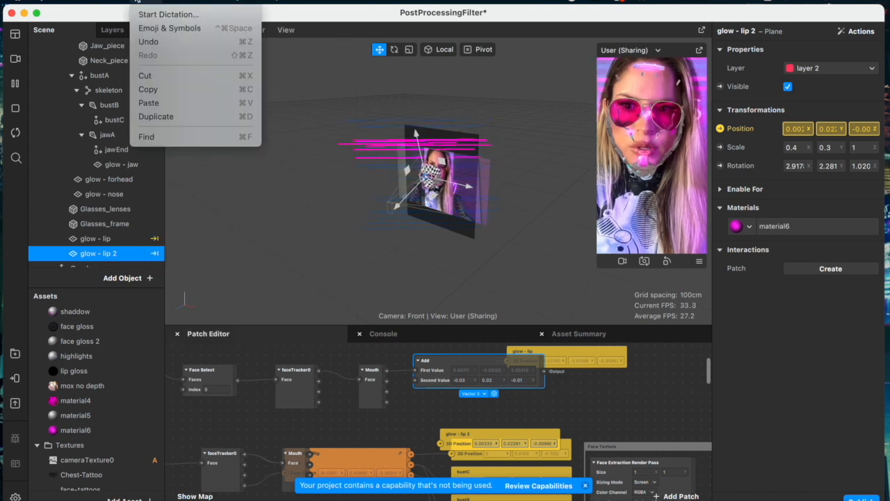
left_click(330, 123)
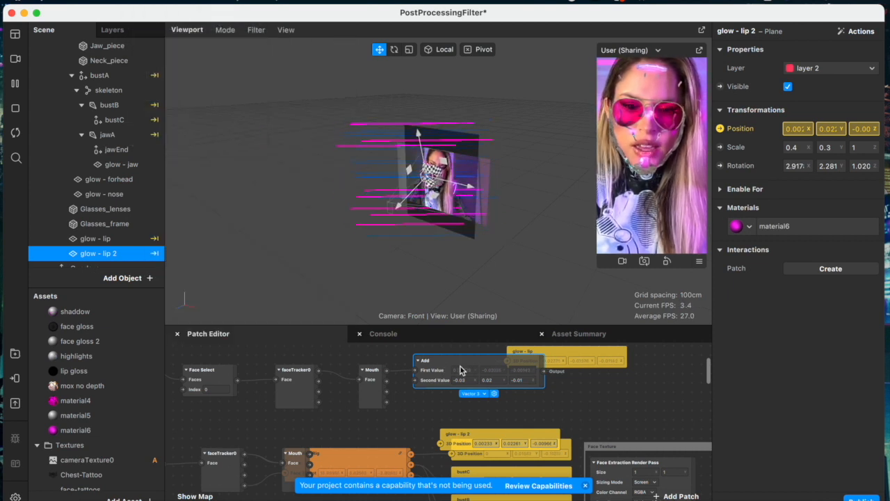
key("super+v")
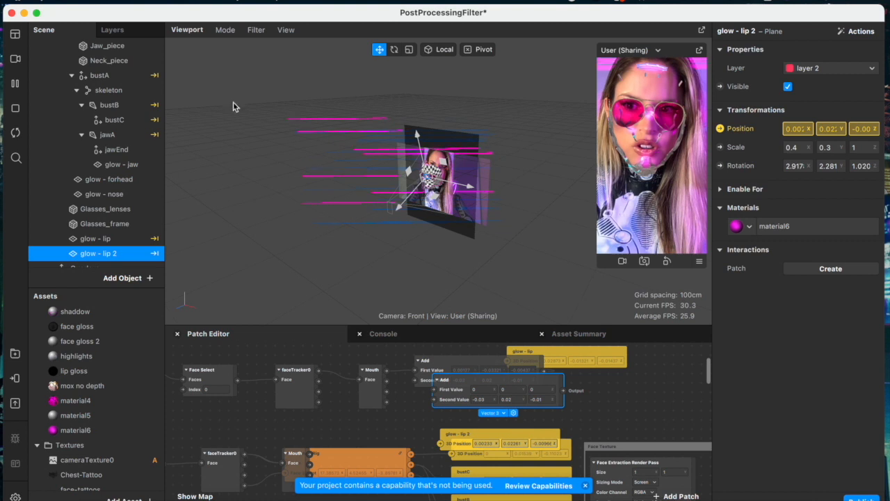
left_click_drag(387, 370, 430, 399)
left_click_drag(453, 443, 543, 397)
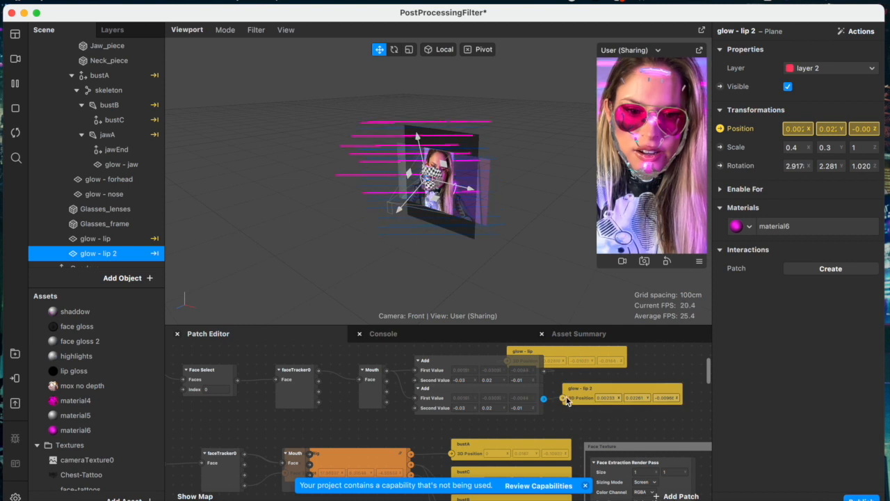
- Move the copied Add patch clear of the original and set the X component of its second value to 0.03
left_click(460, 407)
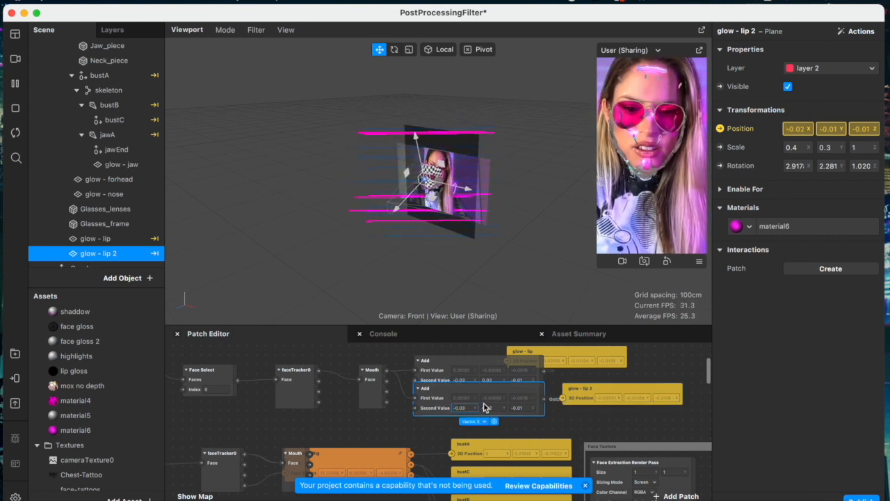
left_click_drag(456, 403, 457, 413)
left_click(456, 417)
type("-0.02")
key("Return")
left_click_drag(457, 419, 453, 419)
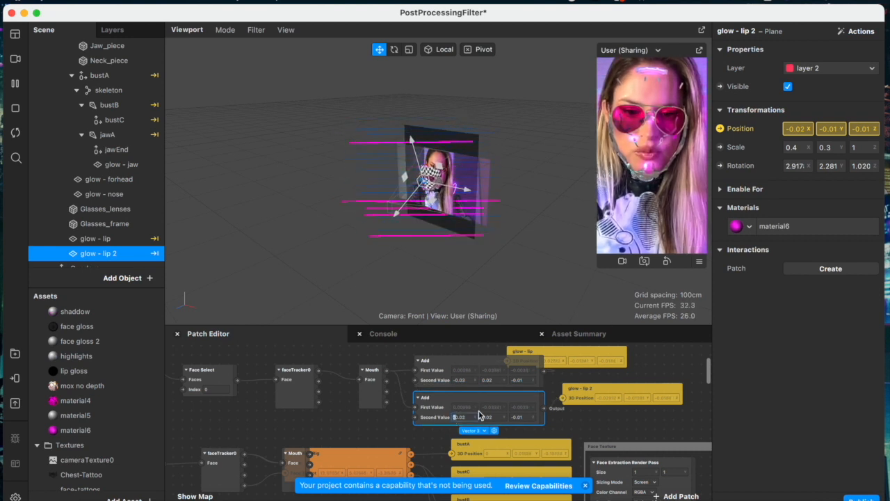
key("Return")
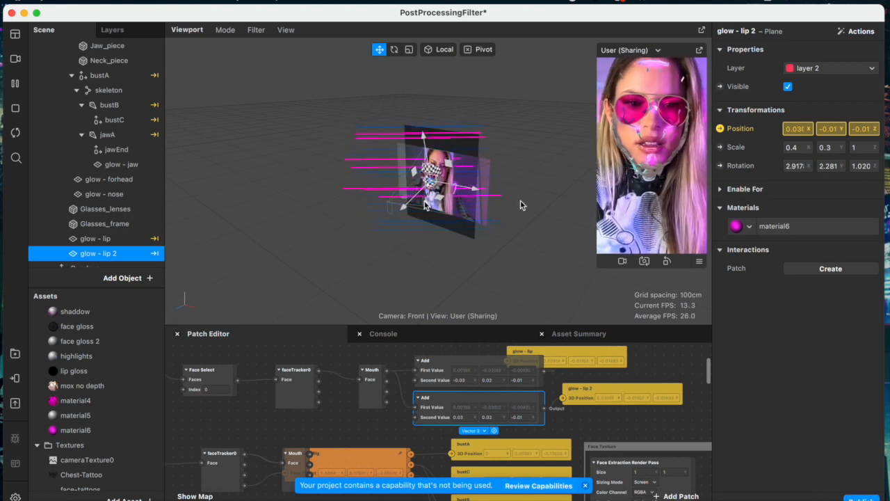
- Set the X and Y scale of glow - lip and glow - lip 2 together to 0.3
left_click(97, 241, "shift")
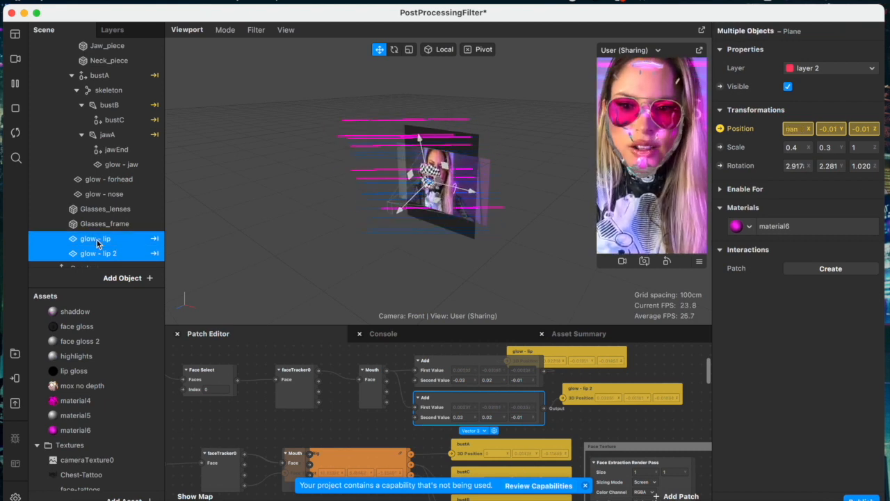
left_click(793, 147)
key("Return")
left_click(831, 148)
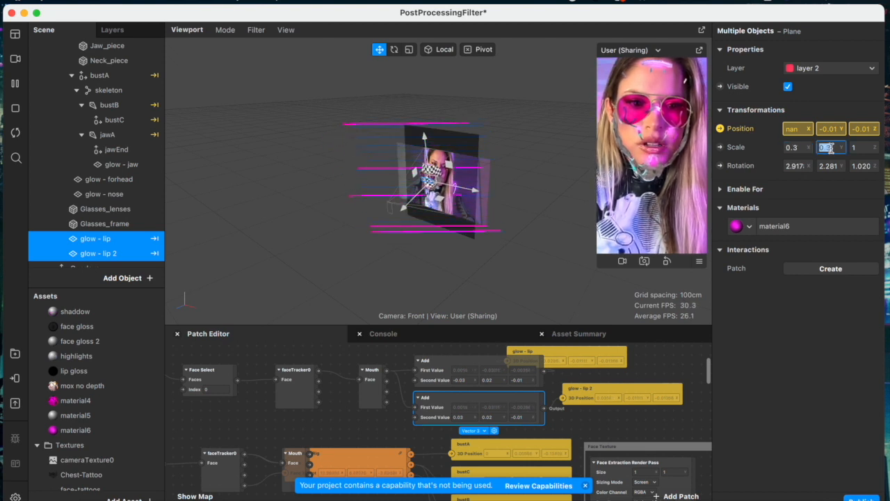
key("Return")
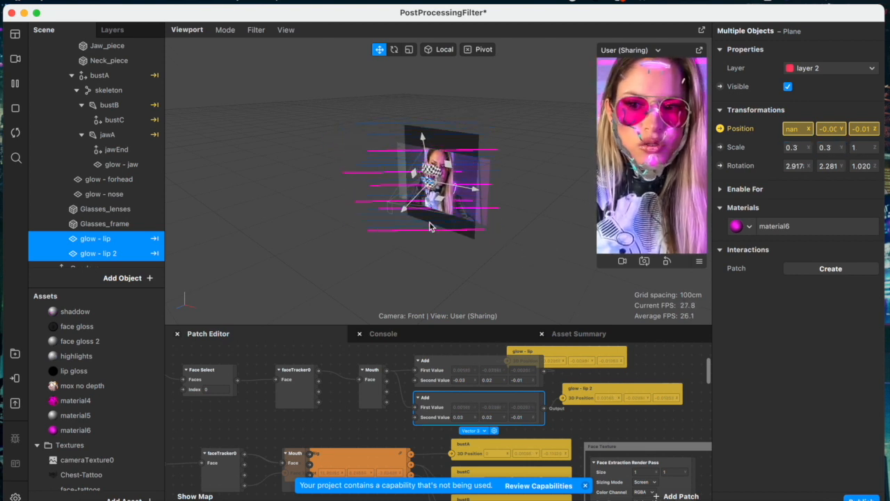
- Set the Z rotation of glow - lip to 20 and that of glow - lip 2 to -20
left_click(110, 239)
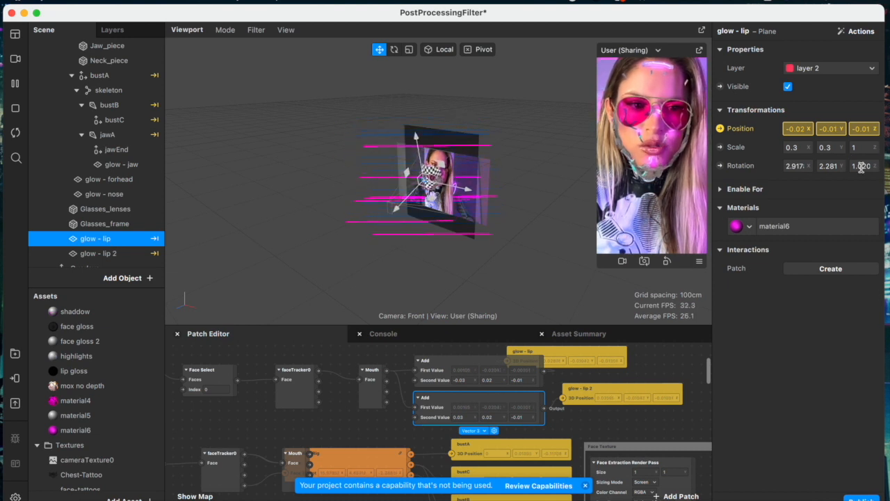
left_click(861, 167)
type("20")
key("Return")
left_click(104, 253)
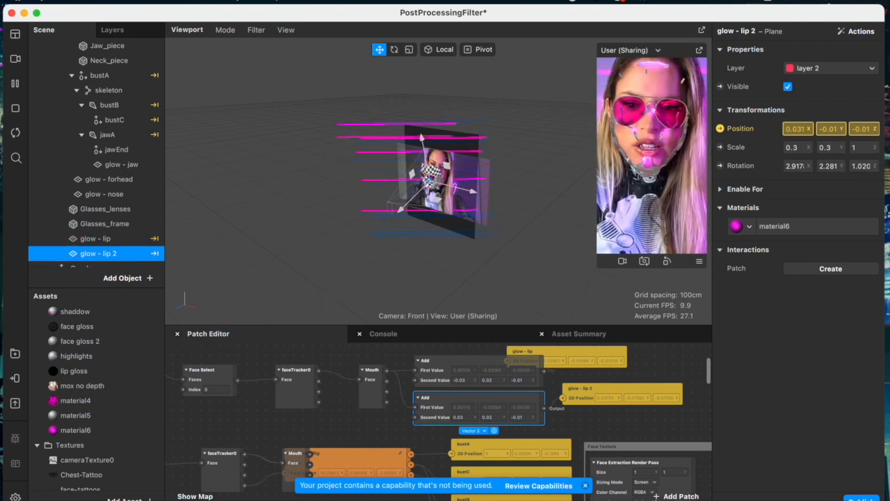
left_click(862, 167)
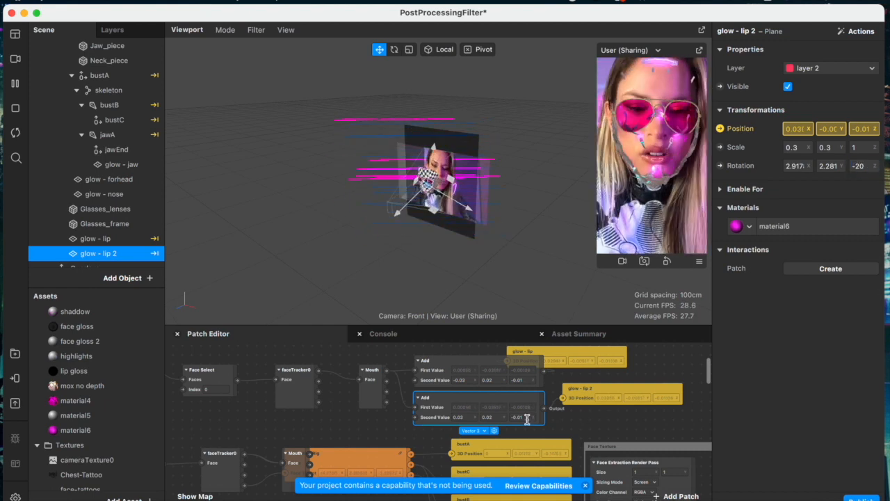
- Try a Y offset of 0.012 in the Add patch of glow - lip 2, and return it to 0.02
left_click(492, 417)
type("0.012")
key("Return")
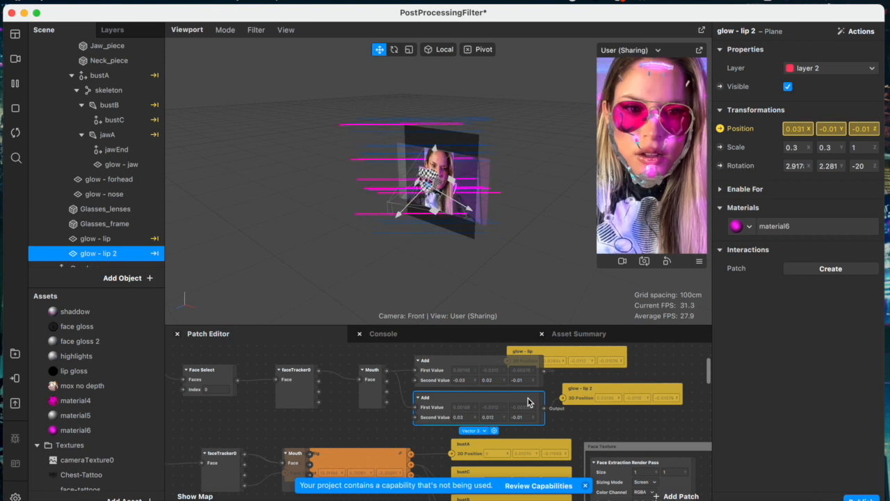
left_click(488, 416)
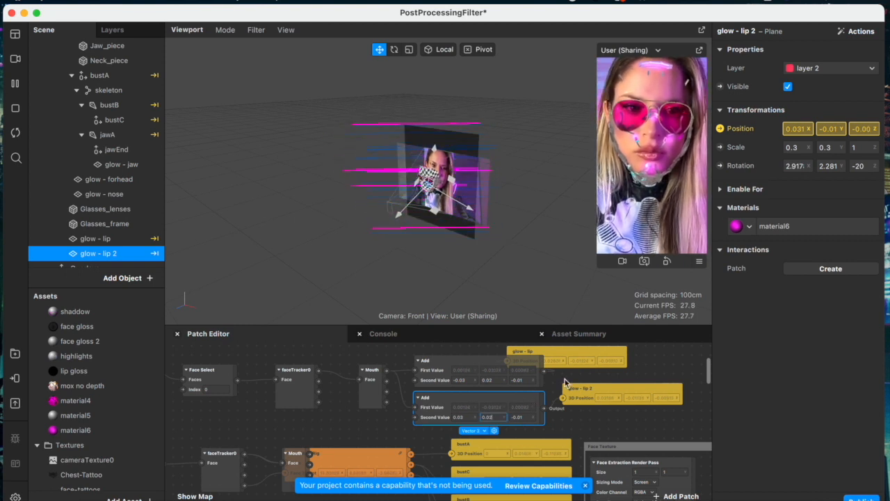
- Set the Z component of the second value to -0.02 in both lip Add patches
left_click(521, 417)
key("BackSpace")
type("2")
left_click(523, 380)
left_click(523, 380)
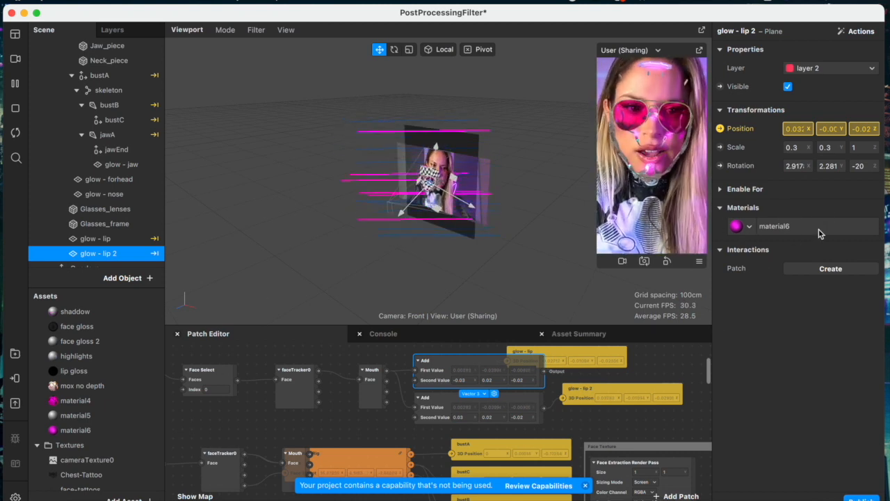
- Open material6 from the glow - lip 2 plane and set its opacity to 69%
left_click(820, 231)
left_click(820, 290)
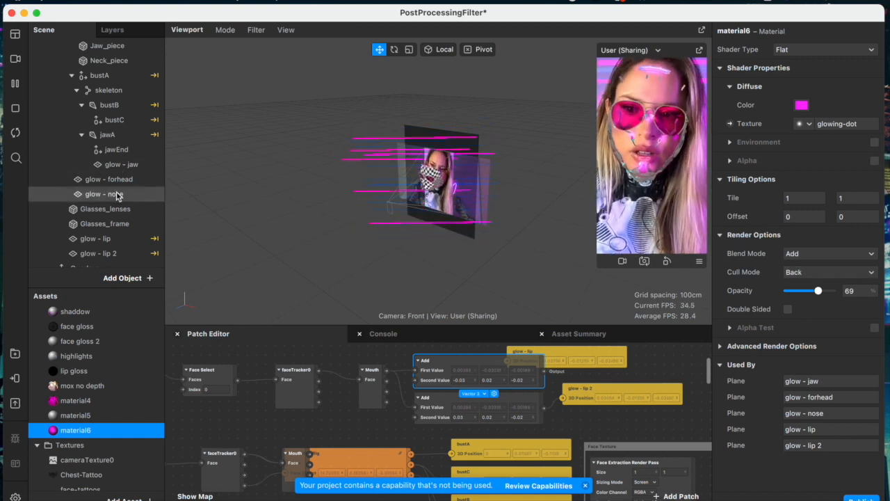
scroll(116, 174, "up", 2)
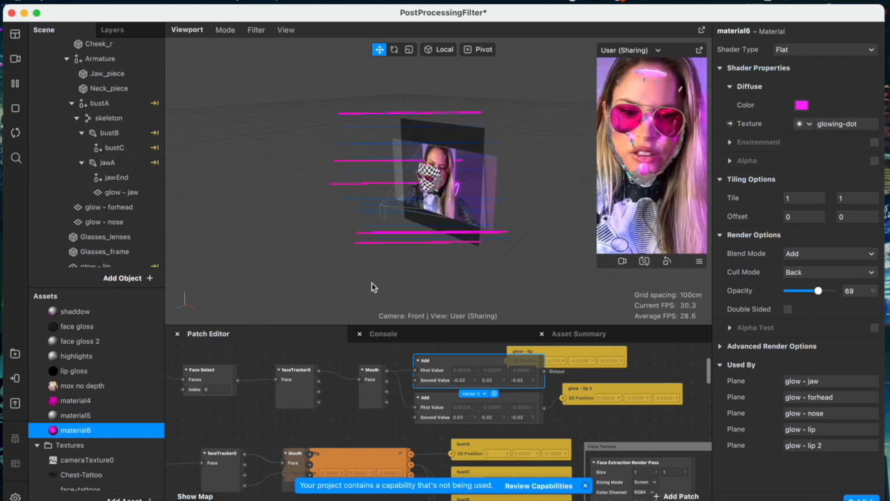
scroll(378, 430, "up", 3)
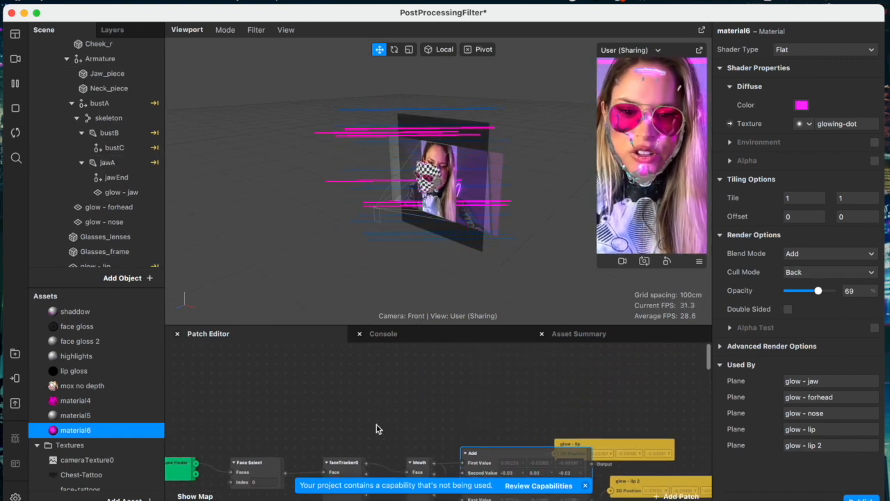
left_click(121, 222)
double_click(812, 224)
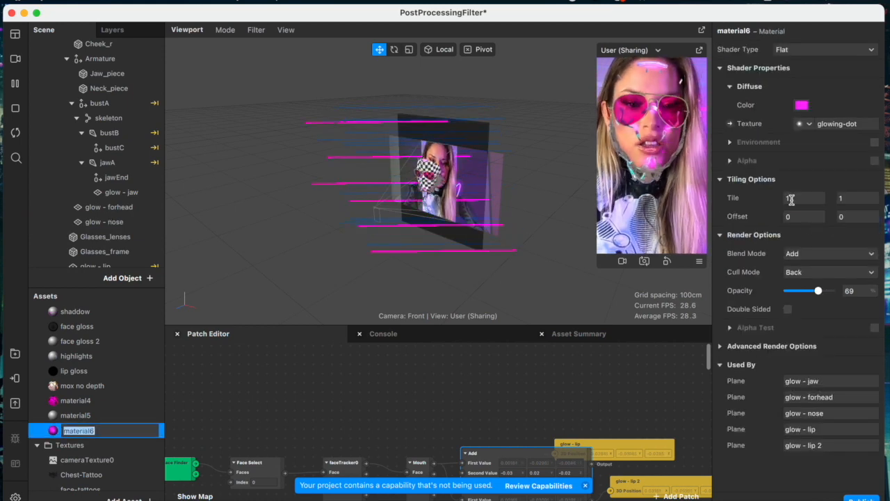
key("Return")
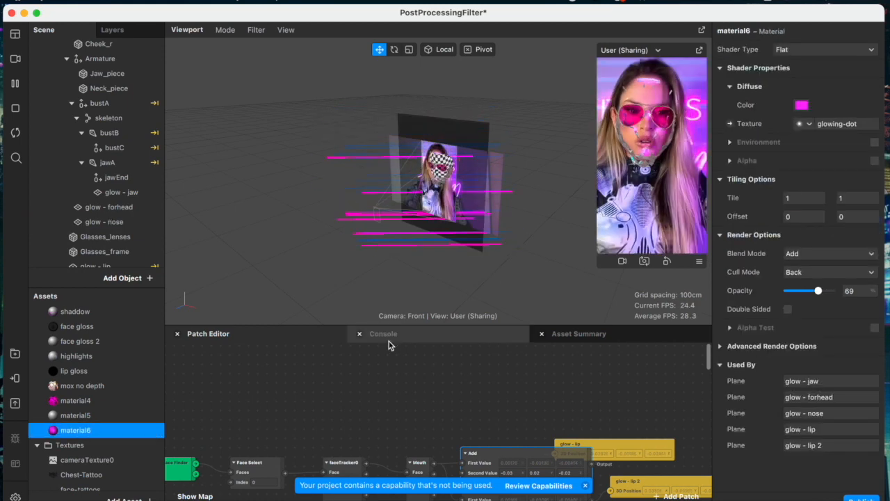
- Add a Loop Animation patch in the empty area above the Face Select patch
double_click(282, 383)
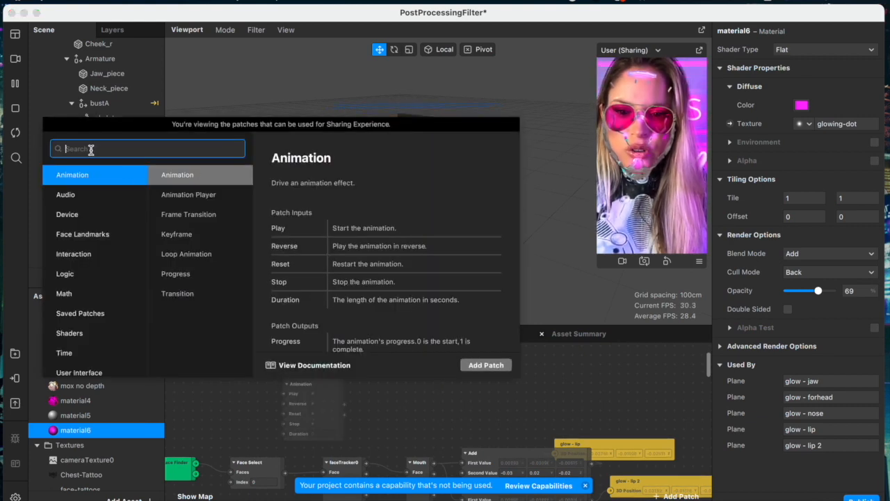
type("an")
type("oop")
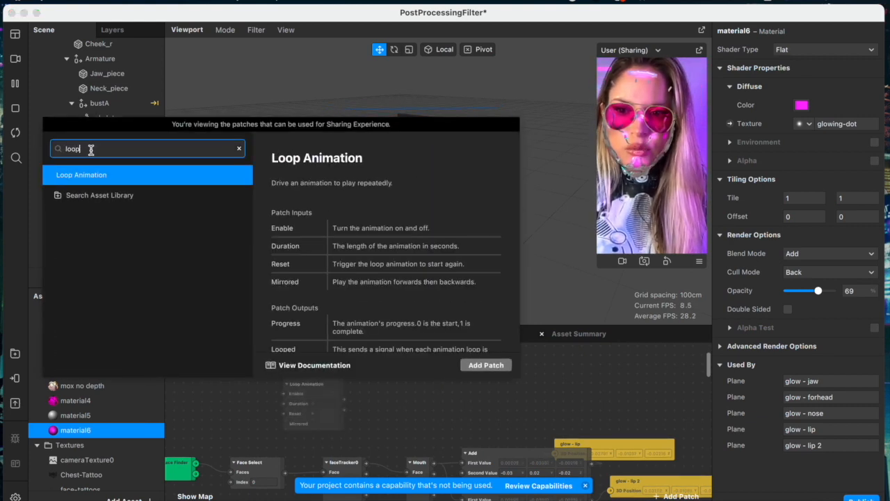
left_click(88, 174)
- Add a Transition patch driven by the Loop Animation's progress and change its value type from Vector 3 to a single number
double_click(366, 392)
type("trans")
key("Return")
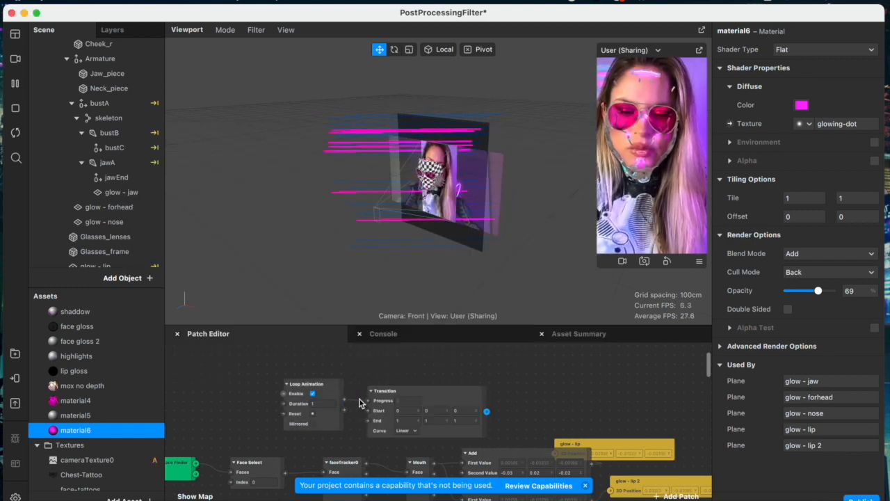
left_click_drag(386, 387, 388, 366)
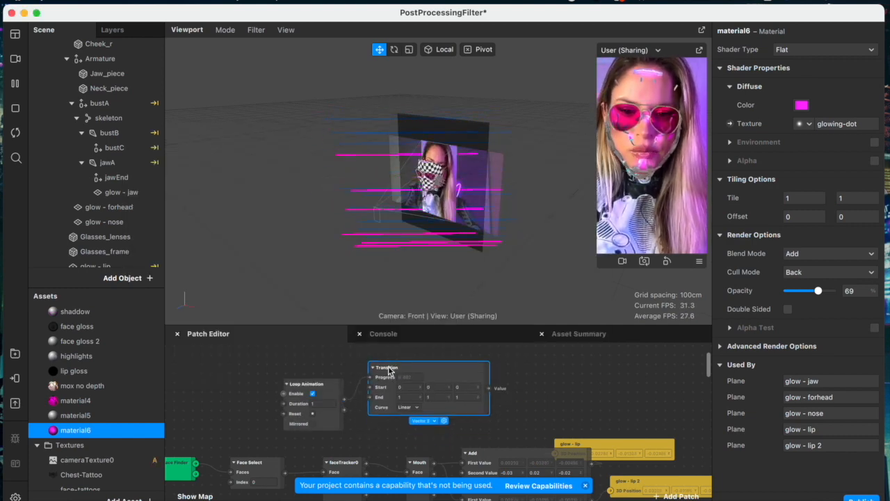
left_click(433, 424)
left_click(440, 444)
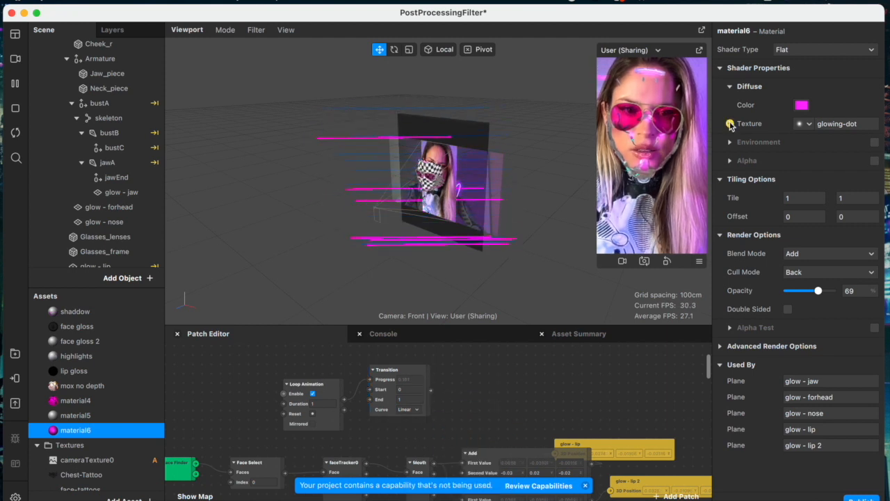
- Create a patch for material6's diffuse texture beside the Transition patch, and turn on Mirrored in the Loop Animation
left_click(730, 124)
left_click_drag(459, 441, 494, 384)
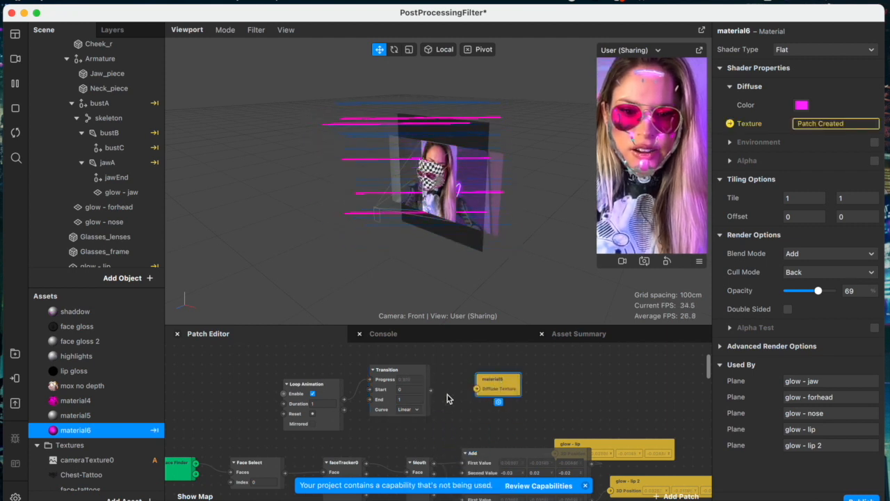
left_click(312, 423)
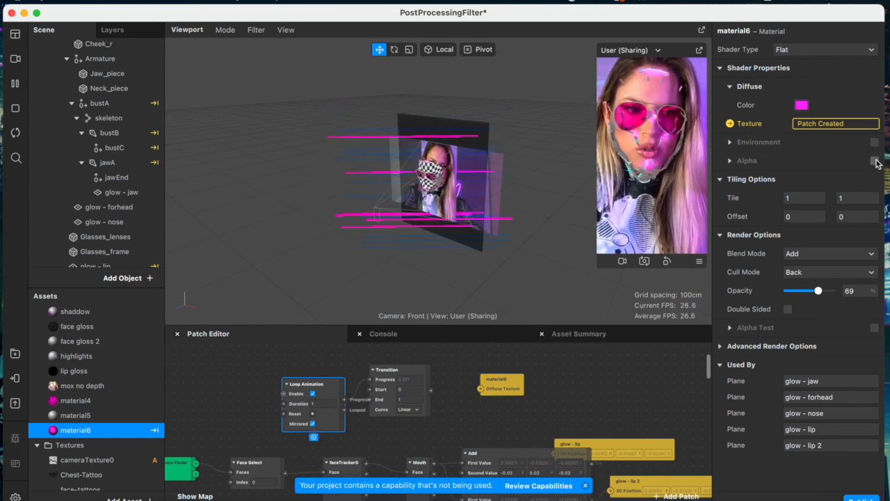
- Enable Alpha on material6 with the glowing-dot texture, and connect the Transition output to its Diffuse Texture patch
left_click(874, 161)
left_click(809, 198)
key("Escape")
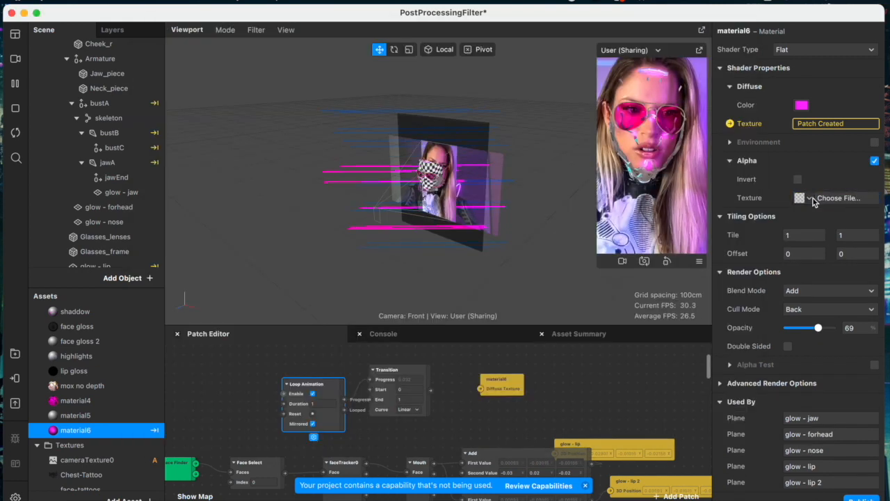
left_click(810, 198)
left_click(763, 188)
left_click(434, 396)
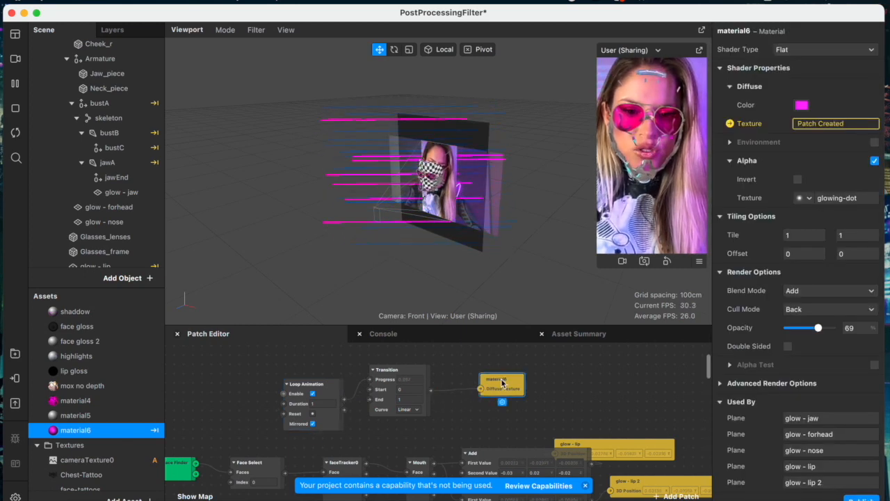
left_click_drag(503, 383, 480, 382)
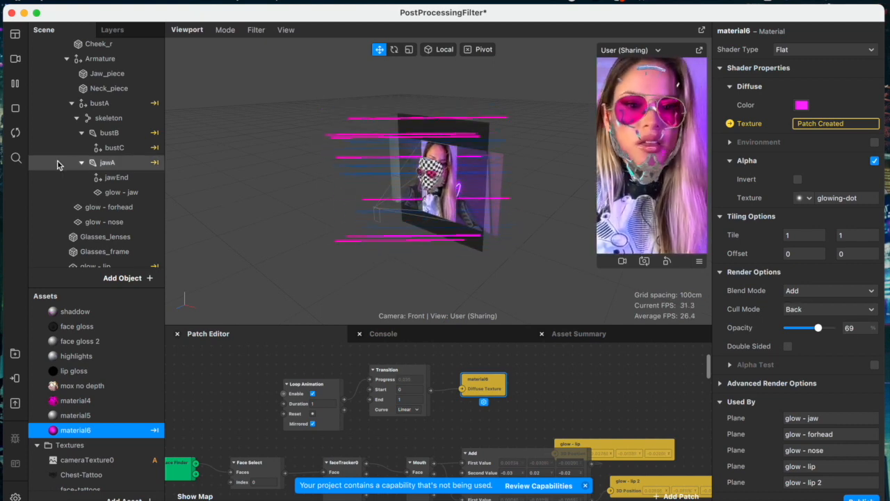
scroll(62, 164, "up", 2)
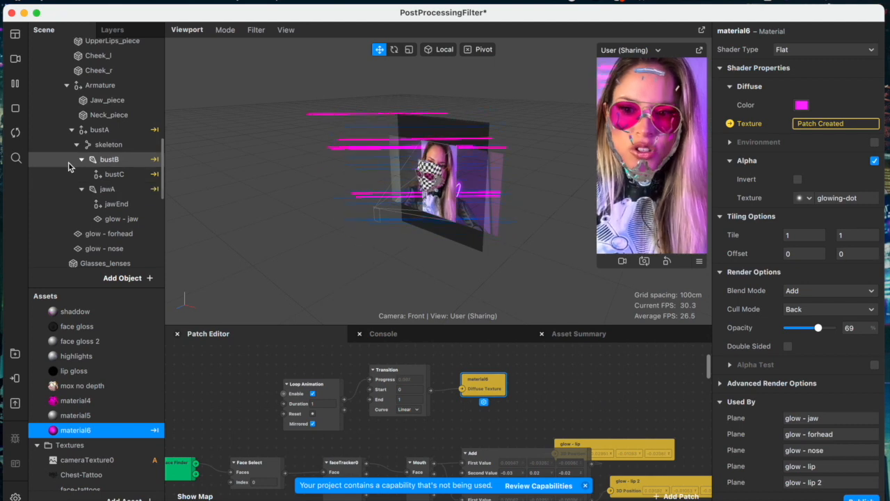
scroll(80, 166, "down", 3)
scroll(85, 162, "up", 8)
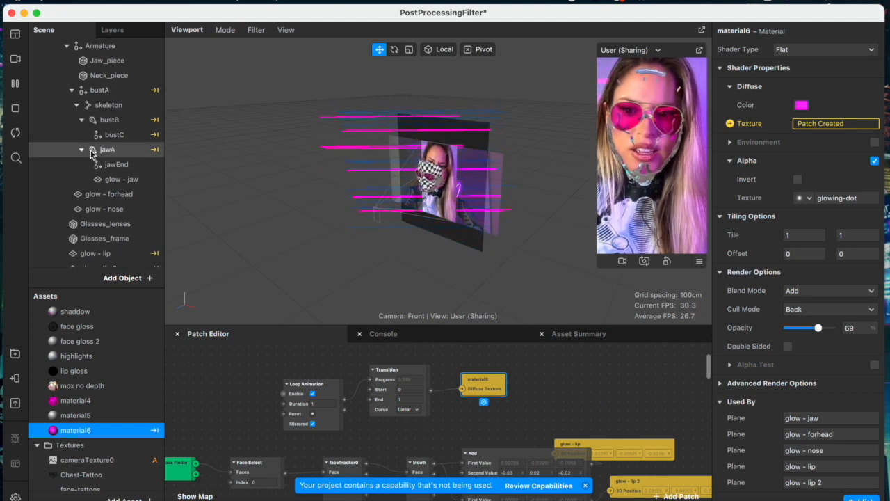
left_click(86, 76)
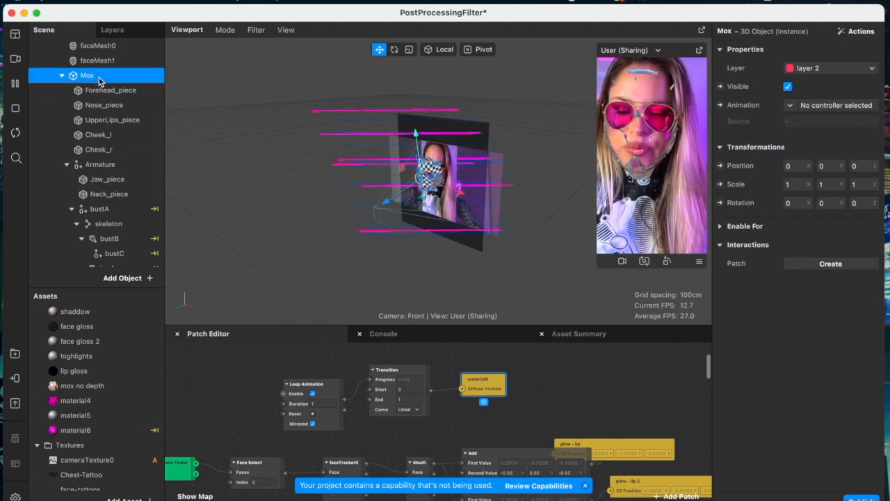
- Make the Skin Segmentation rectangle under Overlays visible and assign it a new material
scroll(144, 240, "down", 10)
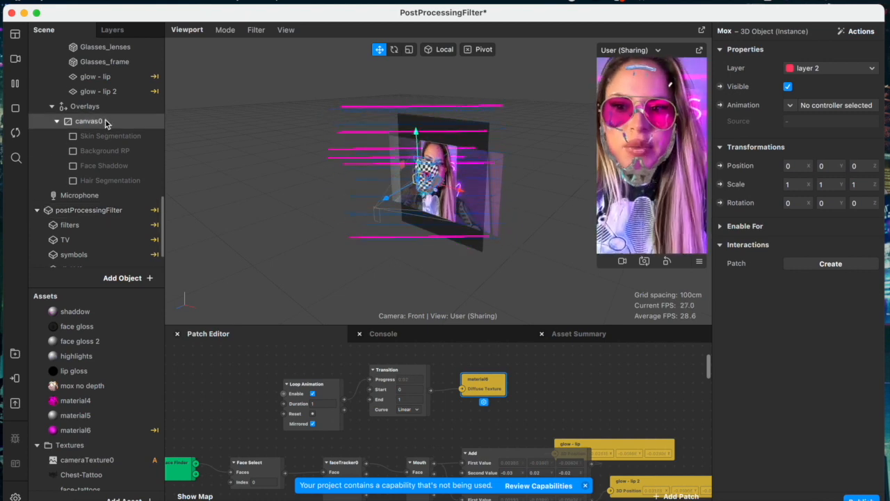
left_click(110, 130)
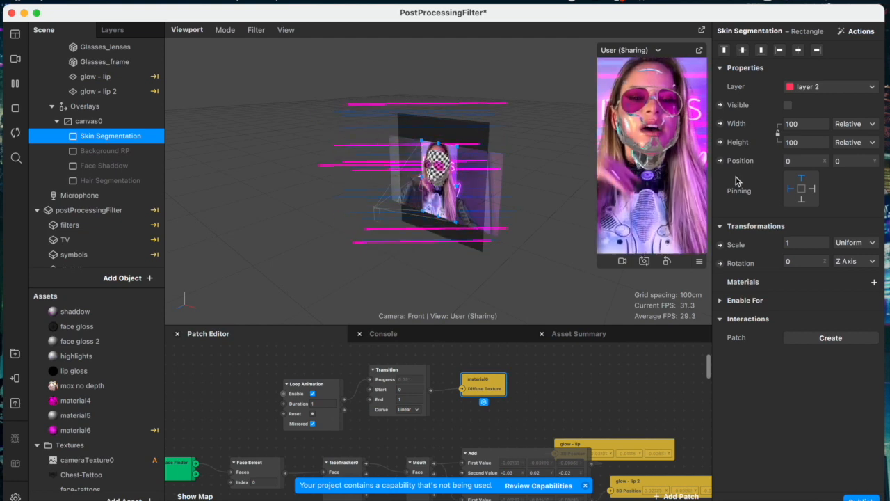
left_click(788, 105)
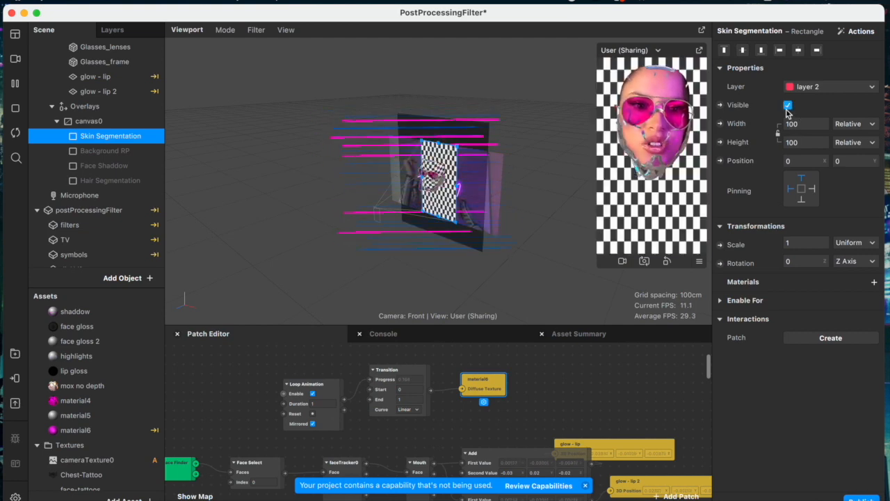
left_click(876, 283)
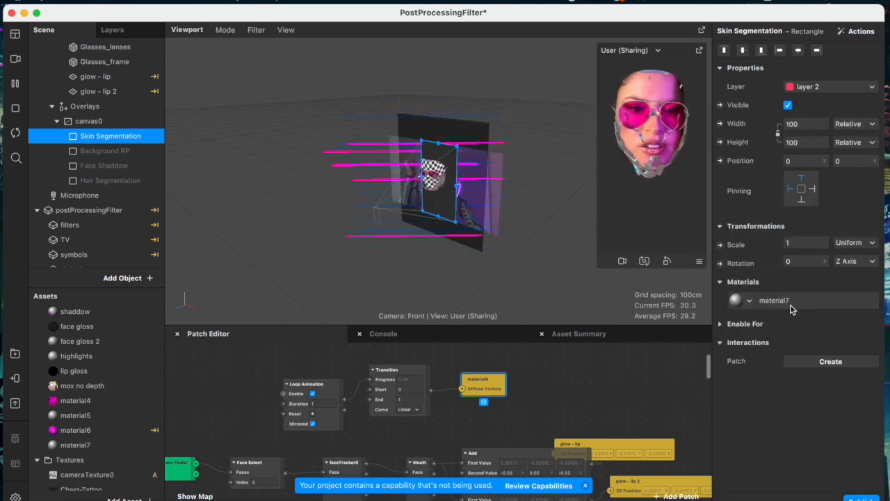
- Set the Skin Segmentation rectangle's material to the Flat shader and rename it skin seg
left_click(791, 306)
left_click(798, 50)
left_click(809, 53)
double_click(90, 445)
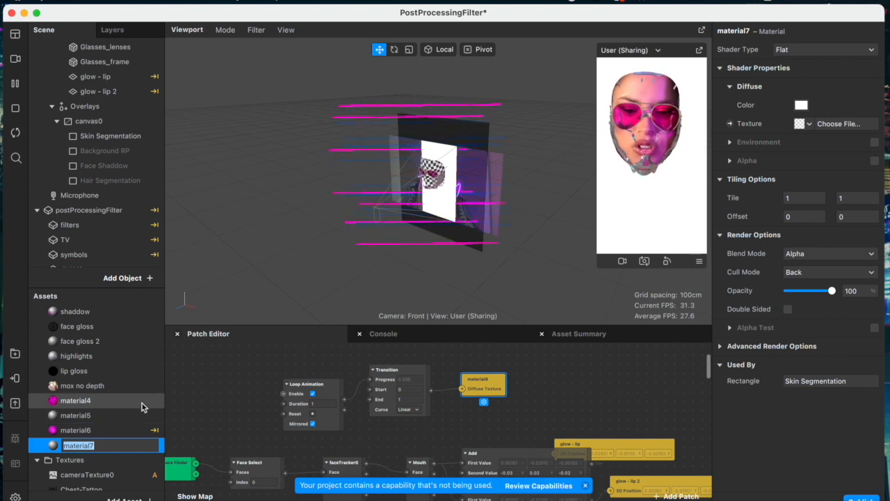
key("Return")
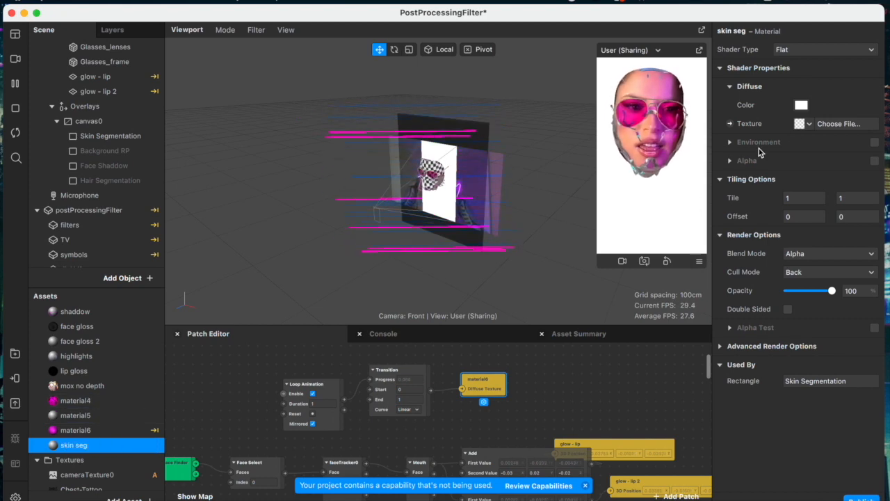
- Give skin seg the cameraTexture0 diffuse texture and enable its Alpha with the inverted Skin Segmentation texture
left_click(808, 124)
left_click(791, 34)
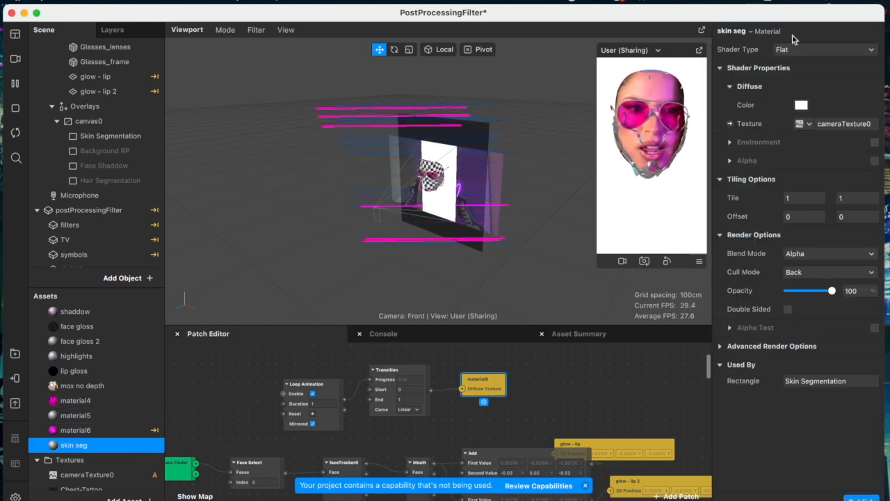
left_click(875, 162)
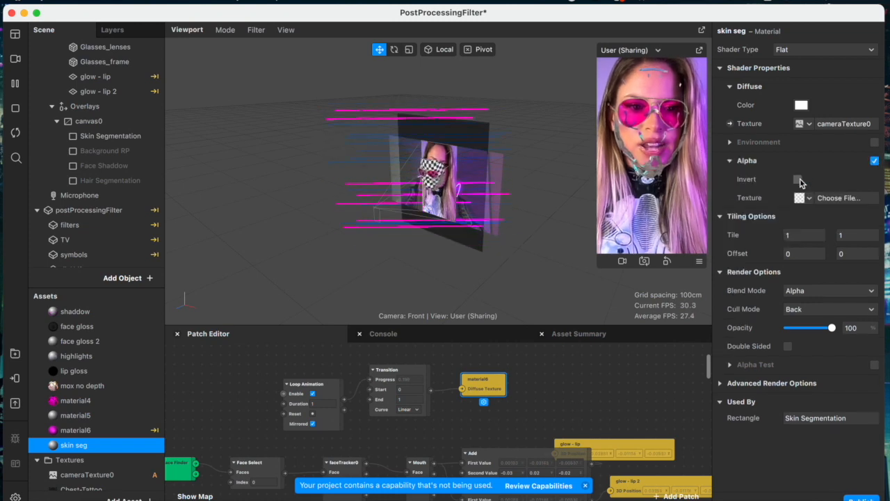
left_click(805, 198)
scroll(793, 244, "down", 2)
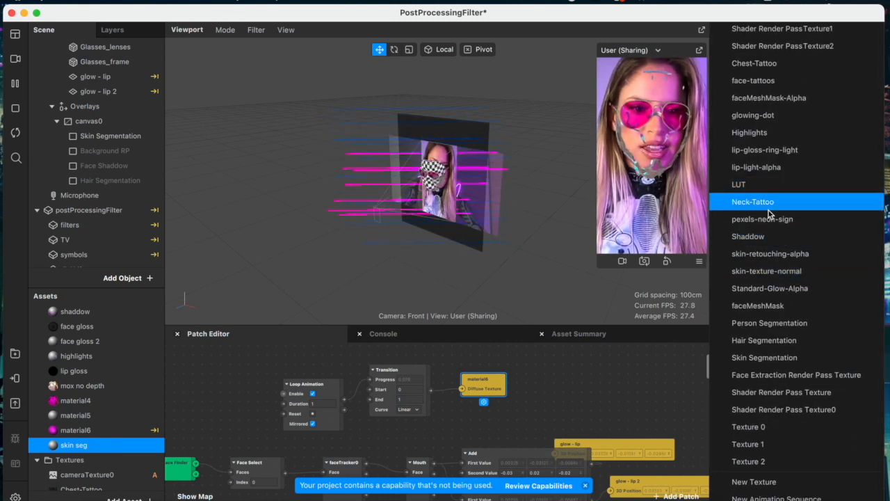
scroll(789, 146, "up", 2)
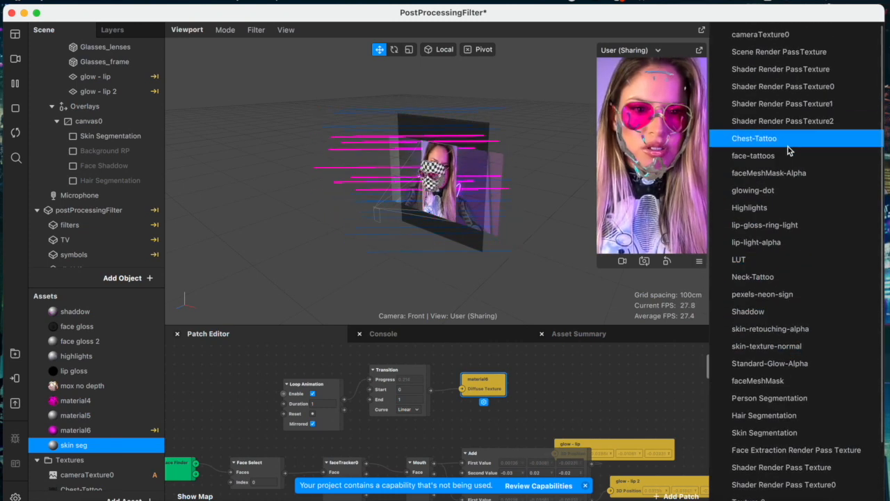
left_click(773, 433)
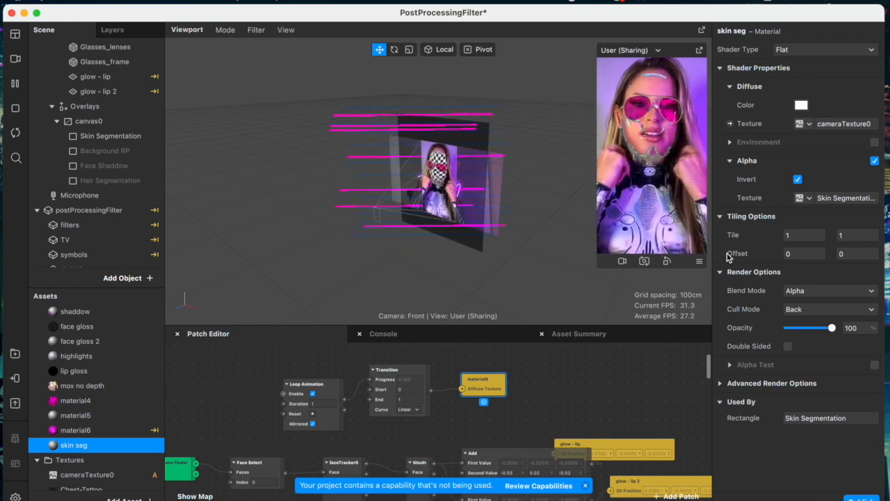
- Make the Background RP rectangle visible and assign it a new material
left_click(105, 150)
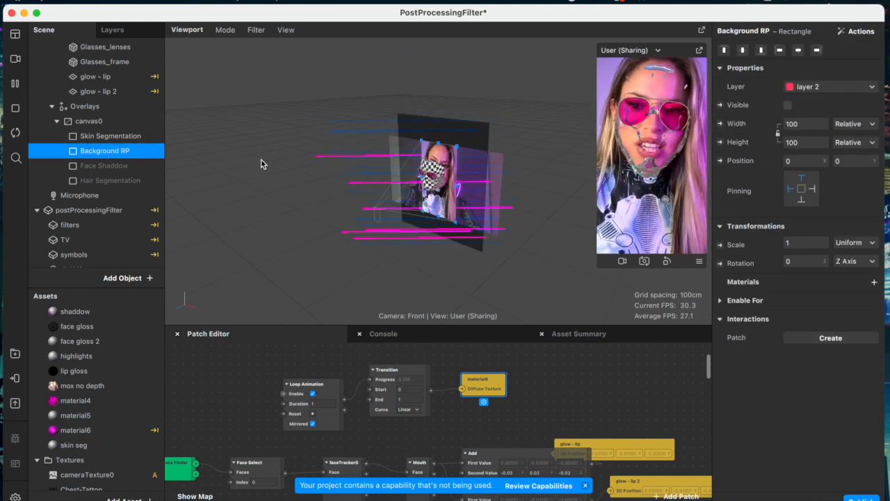
left_click(787, 105)
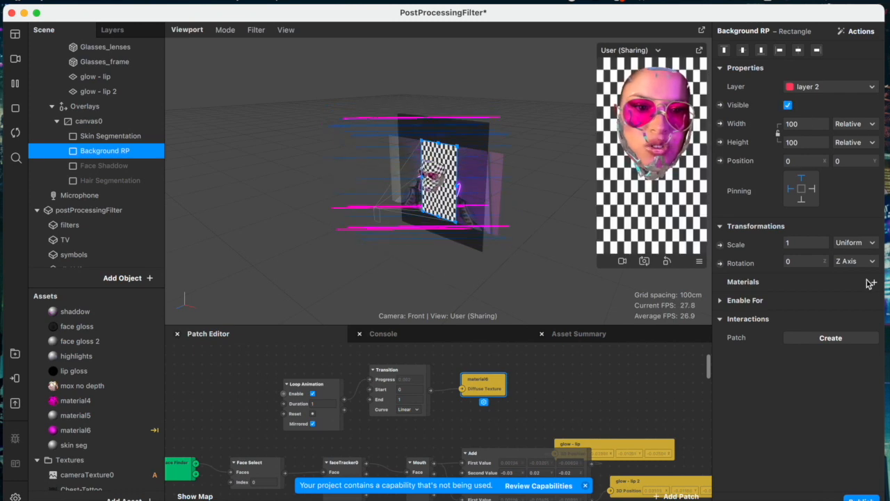
left_click(868, 281)
left_click(763, 497)
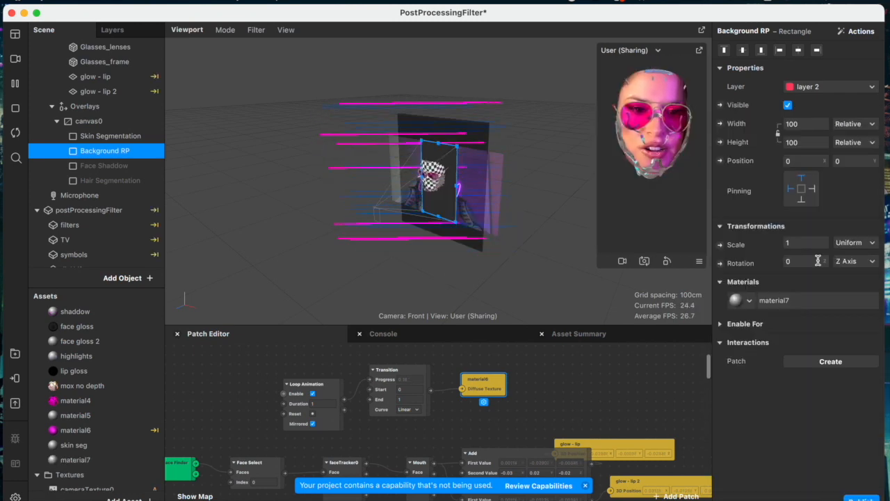
- Set the Background RP rectangle's material to the Flat shader and rename it background rp
left_click(793, 299)
left_click(824, 50)
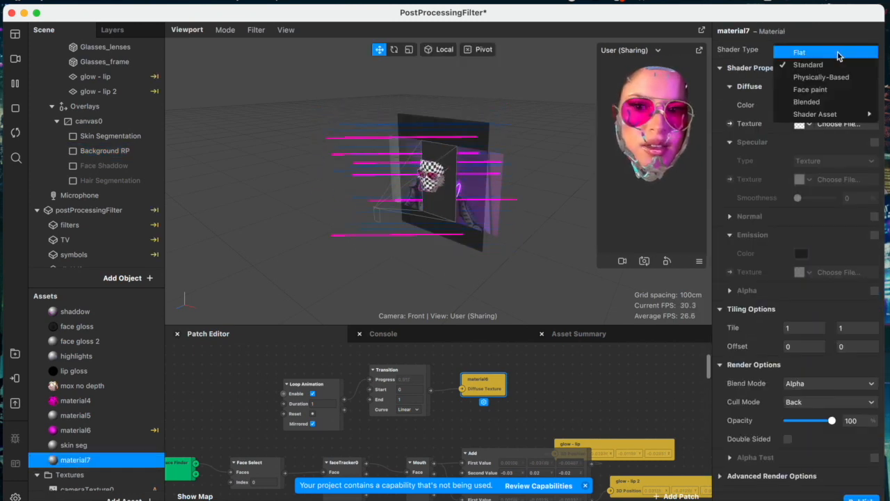
left_click(835, 54)
type("background rp")
key("Return")
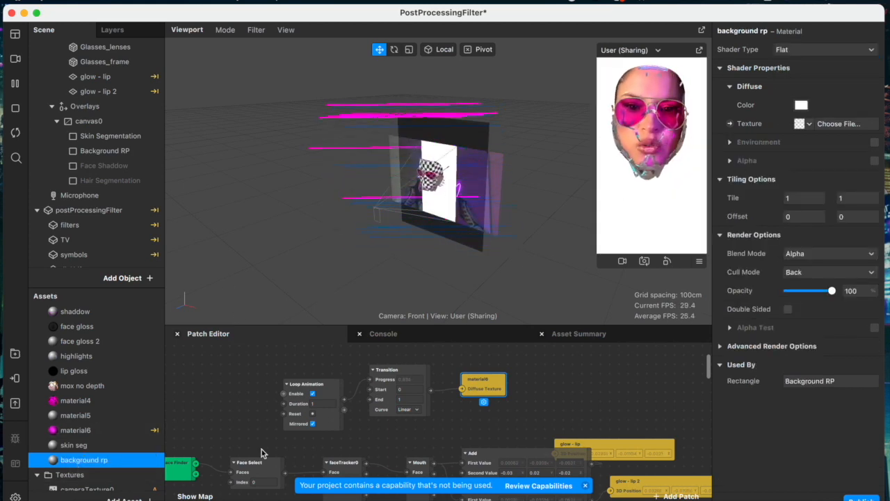
- Add the Background Null object as a patch in an empty area of the Patch Editor
scroll(123, 123, "up", 10)
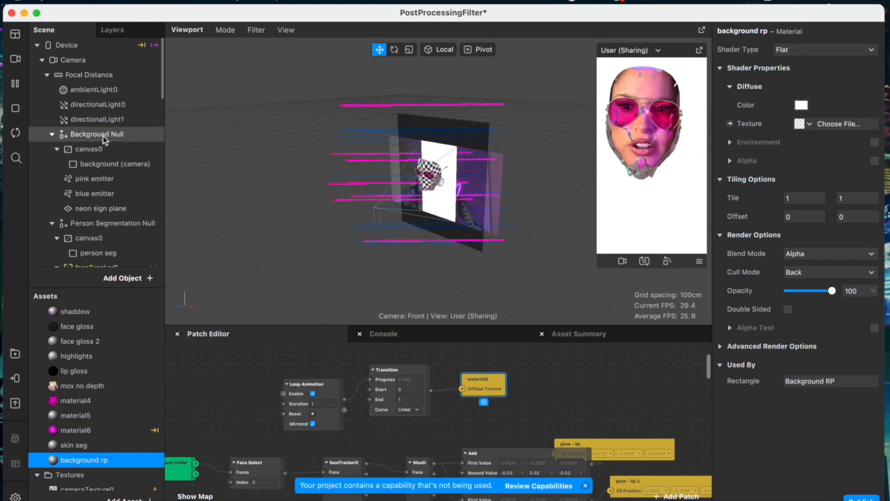
left_click(96, 136)
left_click_drag(190, 241, 287, 397)
scroll(84, 130, "up", 8)
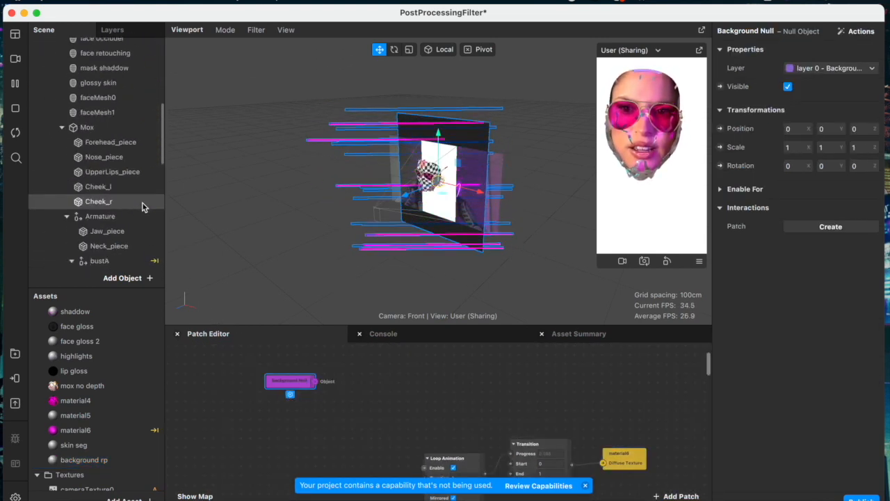
- Add a Scene Render Pass patch beside the Background Null patch and feed Background Null into its Scene Object input
left_click_drag(224, 324, 278, 370)
scroll(437, 405, "right", 2)
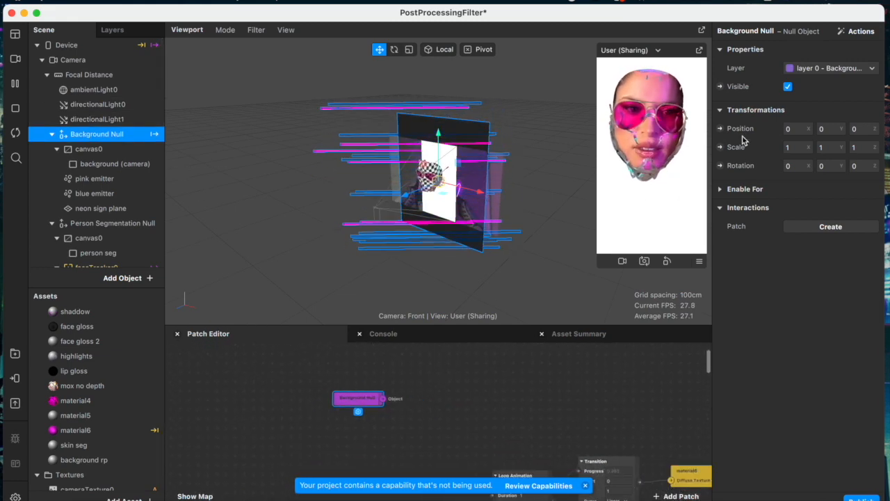
double_click(440, 374)
left_click(414, 385)
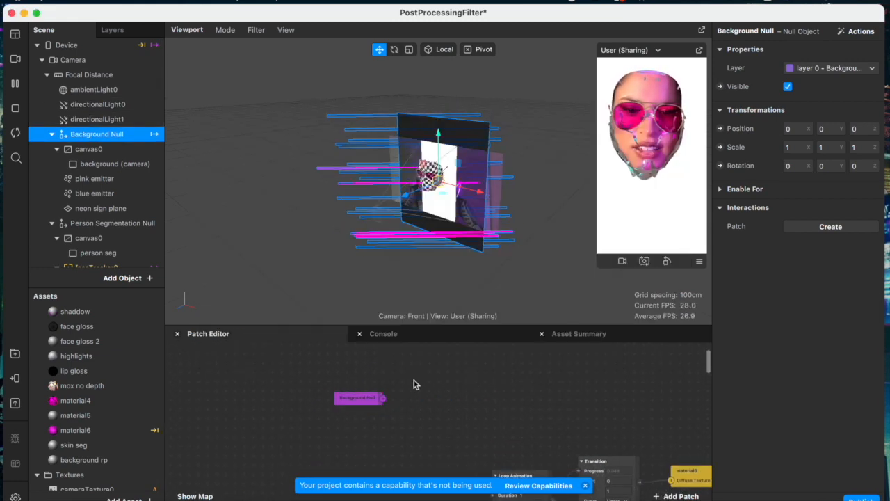
double_click(407, 381)
type("scene")
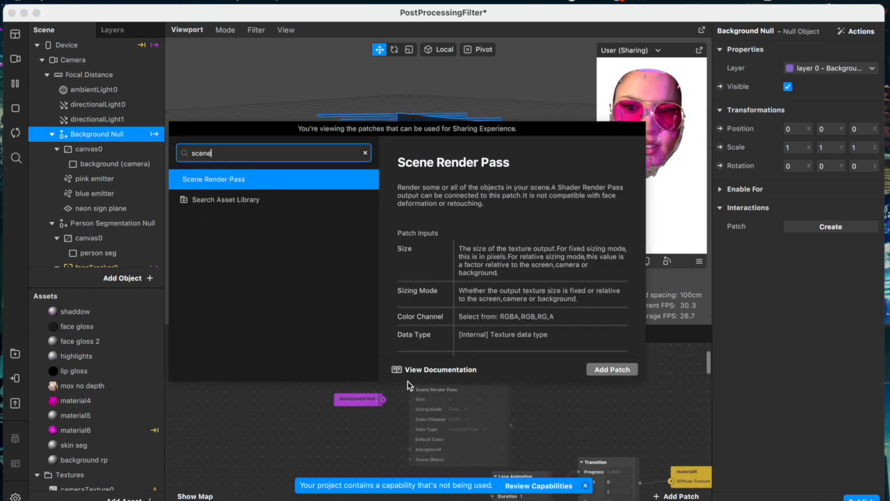
left_click(254, 182)
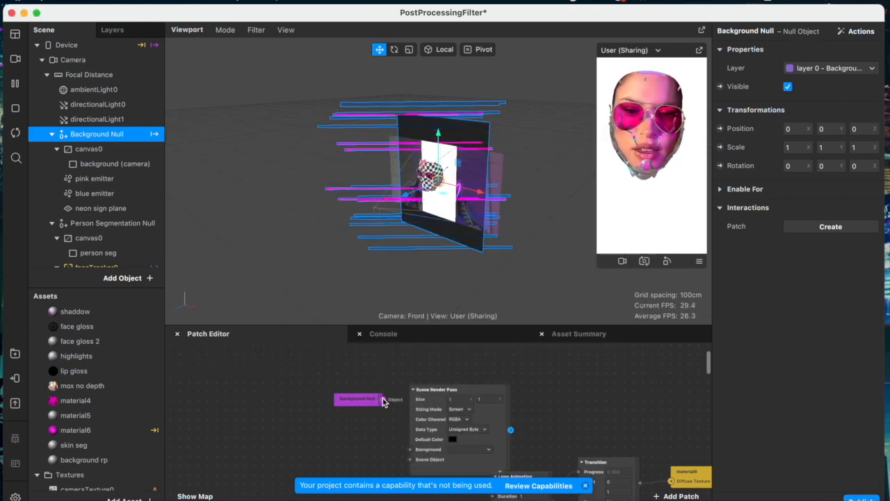
left_click_drag(423, 472, 418, 434)
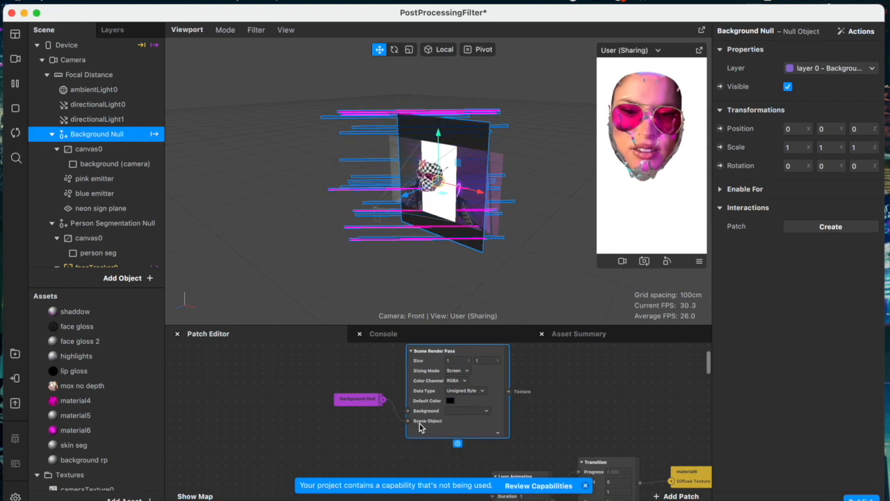
- Expose the background rp material's diffuse texture as a patch and connect the Scene Render Pass texture output to it
scroll(143, 257, "down", 10)
left_click(143, 110)
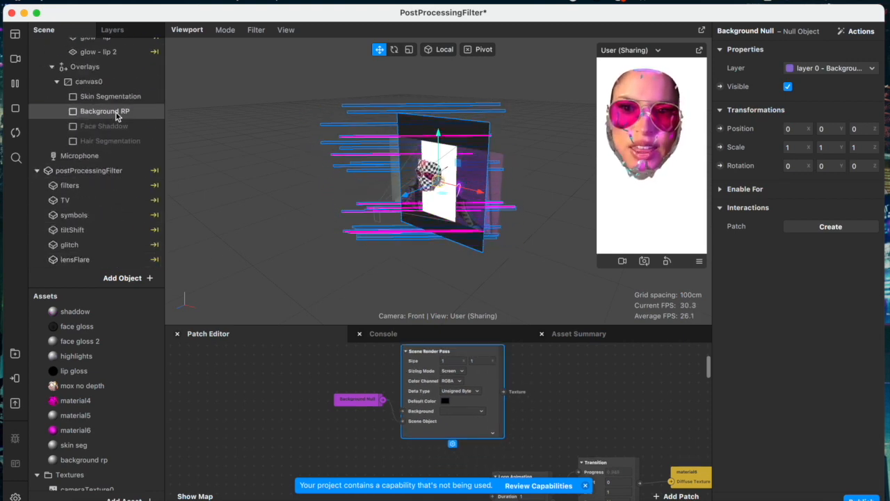
left_click(785, 304)
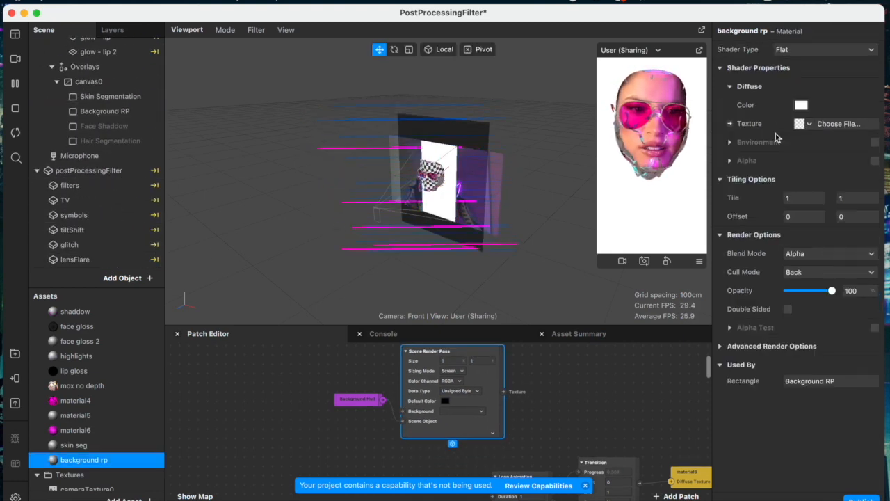
left_click(730, 124)
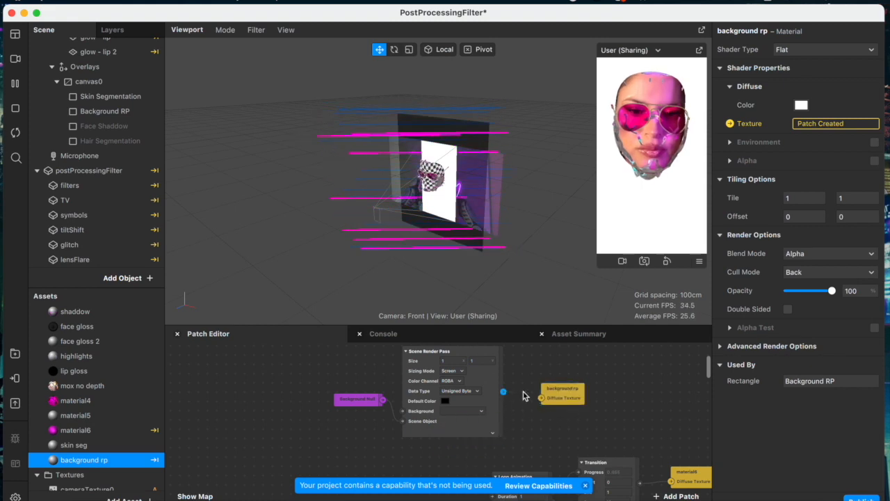
left_click_drag(542, 400, 542, 397)
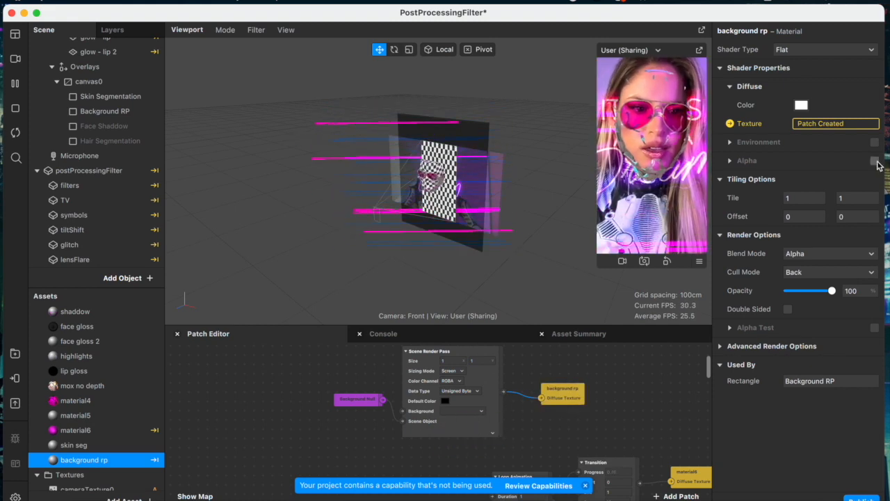
- Enable Alpha on background rp with the Person Segmentation texture and invert it
left_click(874, 160)
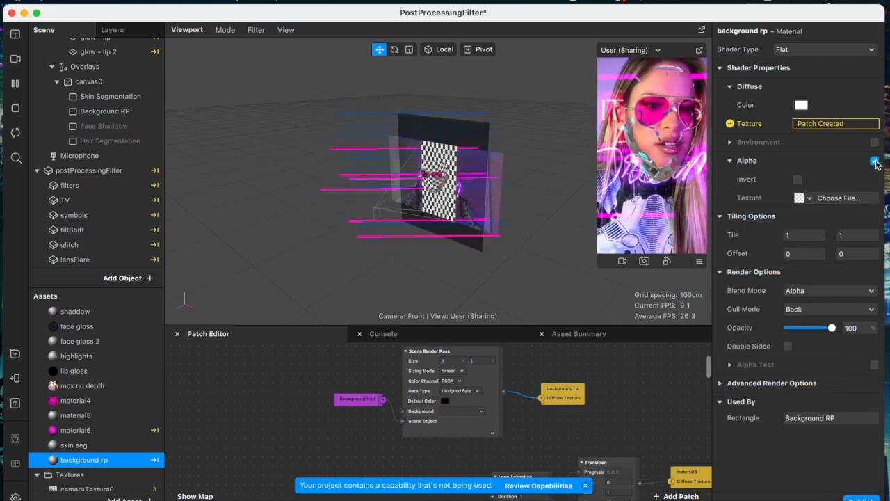
left_click(814, 199)
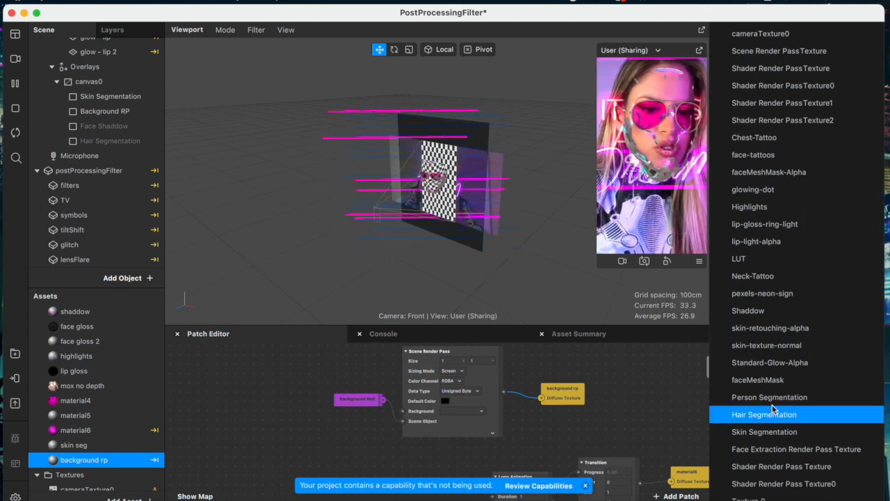
left_click(771, 397)
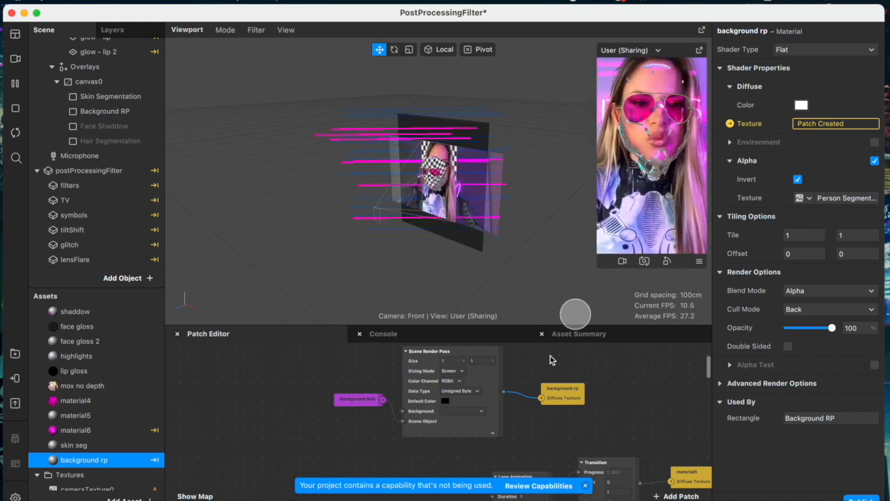
- Move the background rp patch farther from the Scene Render Pass patch to make room between them
scroll(504, 407, "right", 5)
scroll(491, 389, "down", 1)
left_click_drag(469, 373, 496, 373)
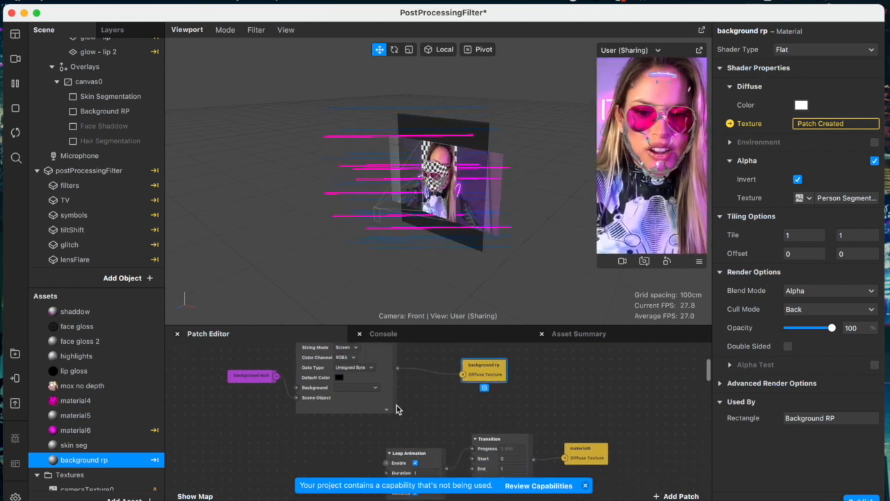
left_click(388, 410)
scroll(387, 412, "right", 3)
scroll(387, 412, "up", 2)
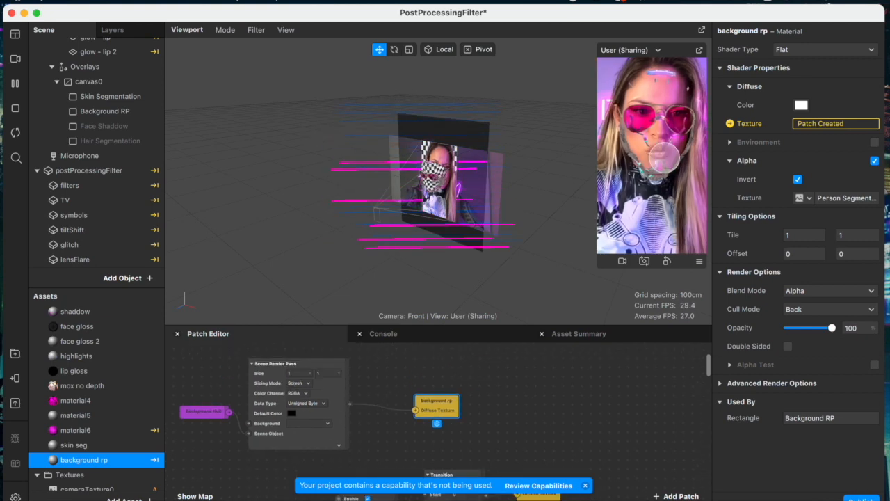
left_click_drag(453, 401, 518, 383)
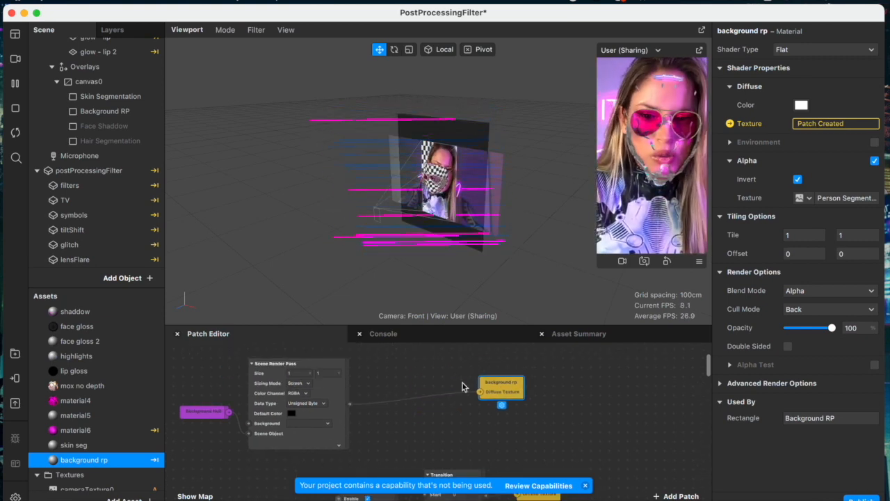
- Add two Blur patches with Amount 1 and connect the Scene Render Pass output to the first Blur's Texture input
double_click(371, 413)
type("blur")
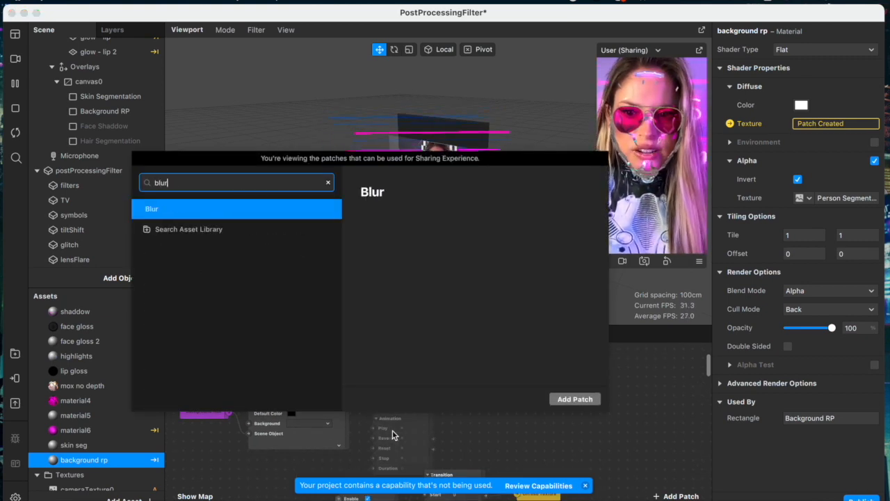
key("Return")
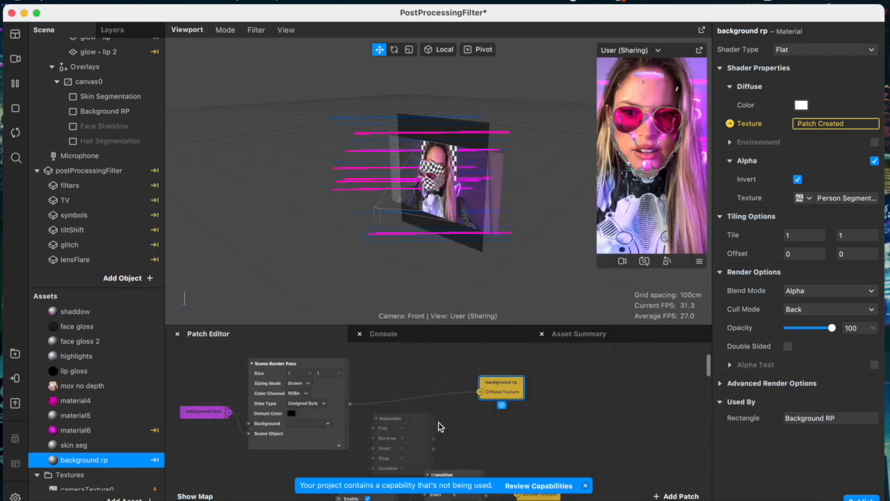
double_click(471, 427)
type("blur")
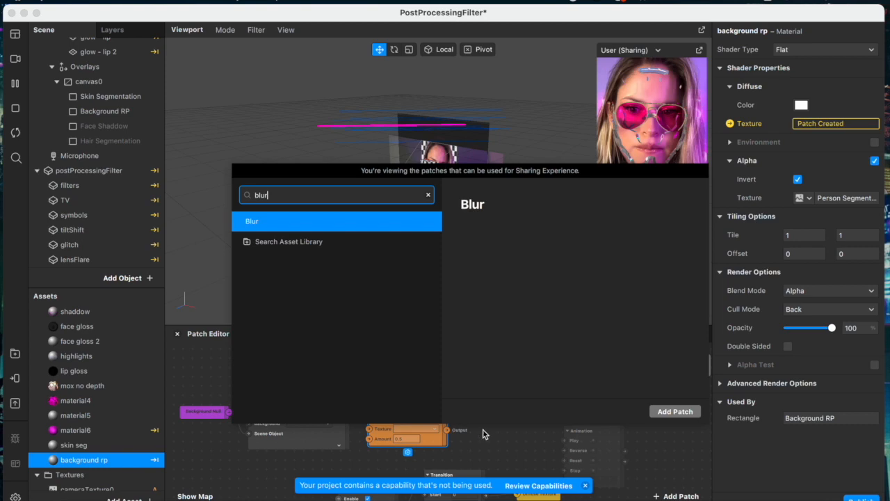
key("Return")
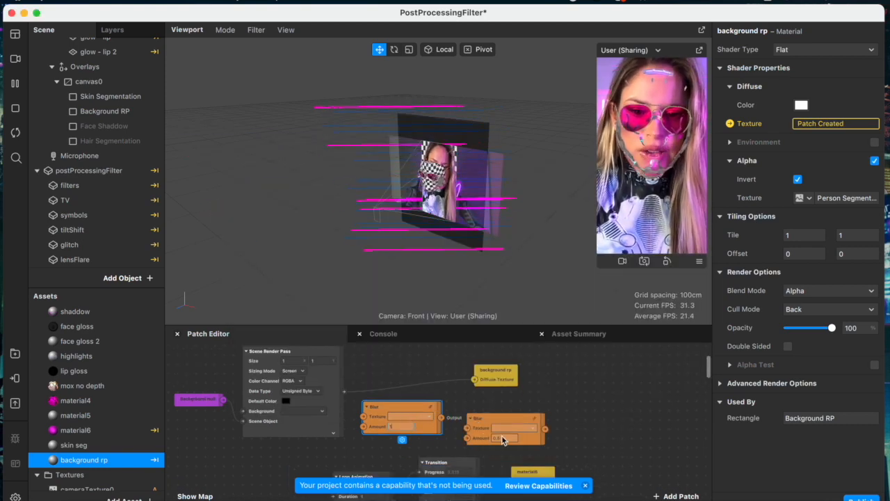
left_click(504, 438)
left_click(351, 411)
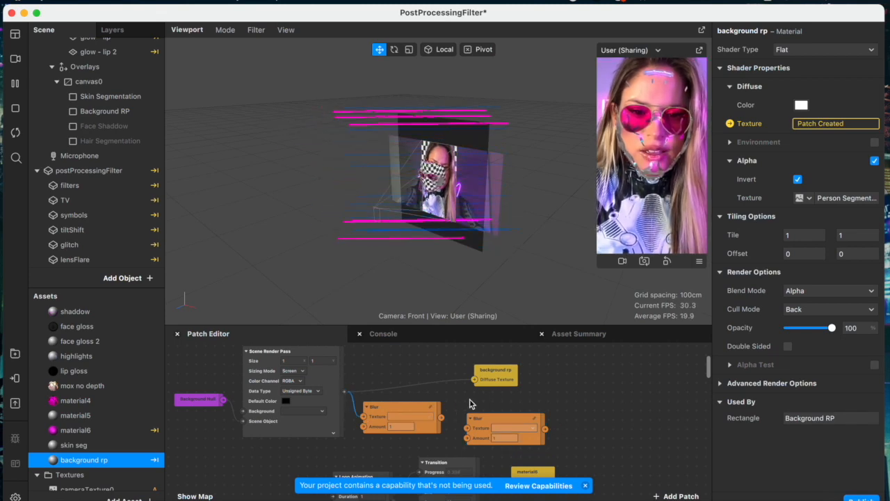
- Place a Shader Render Pass patch between the two Blur patches and connect the first Blur's output to its Shader input
double_click(470, 404)
type("shad")
key("Down")
key("Return")
left_click_drag(571, 411, 530, 379)
left_click_drag(482, 422, 648, 402)
left_click(592, 378)
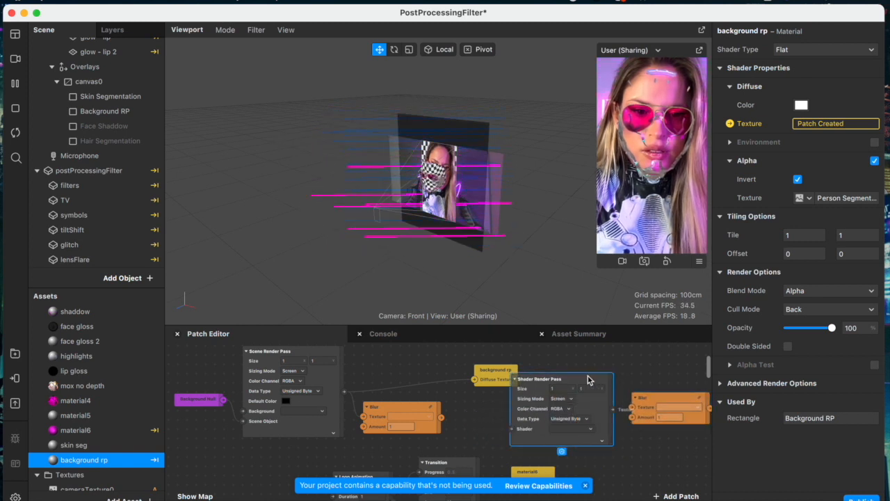
left_click_drag(592, 378, 554, 377)
left_click_drag(442, 418, 474, 431)
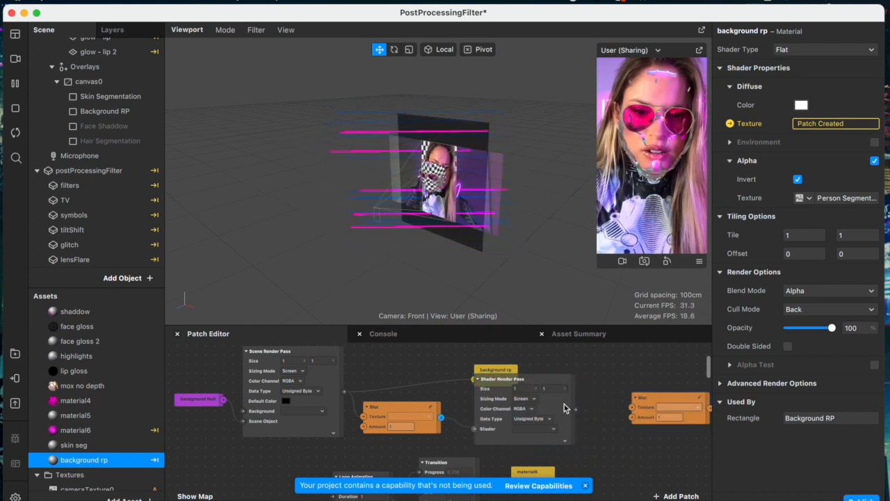
- Set the Shader Render Pass size to 0.5 by 0.5 and route it through the second Blur into background rp's Diffuse Texture
left_click_drag(654, 397, 625, 388)
scroll(619, 389, "right", 3)
left_click_drag(403, 373, 643, 384)
left_click(420, 390)
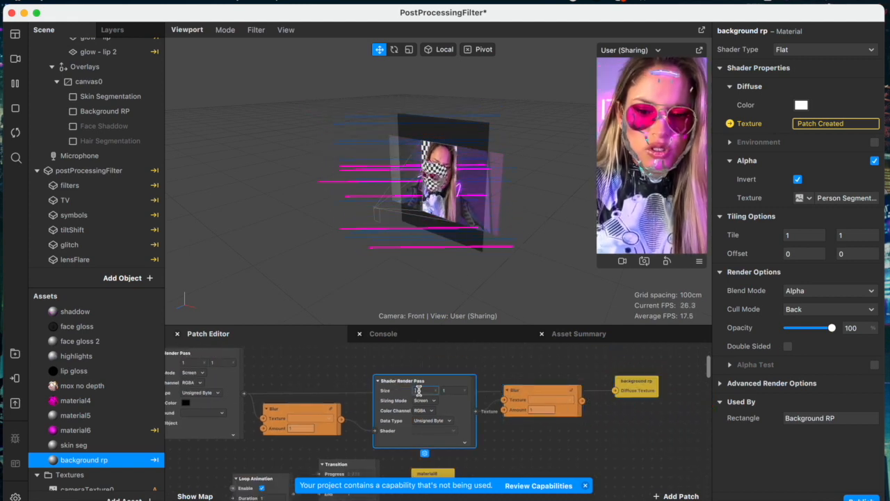
left_click_drag(582, 402, 607, 399)
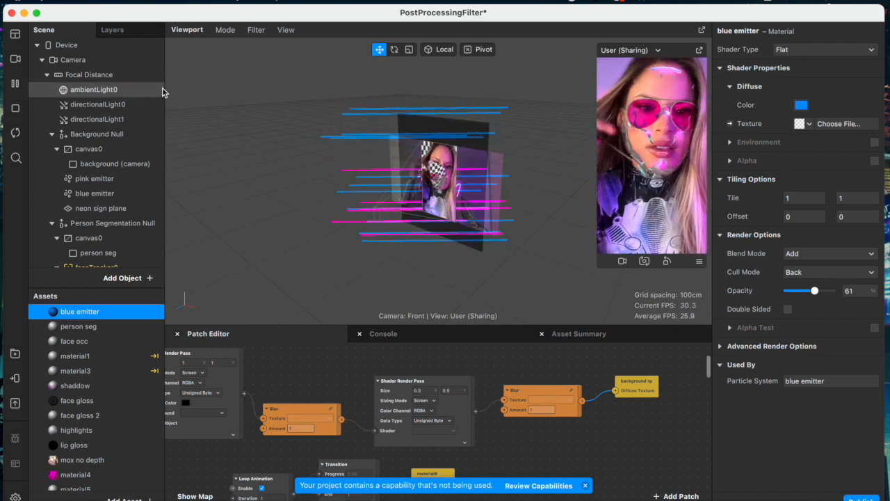
- Add the Mox 3D object as a patch in the empty area above the background blur patches
scroll(132, 153, "down", 10)
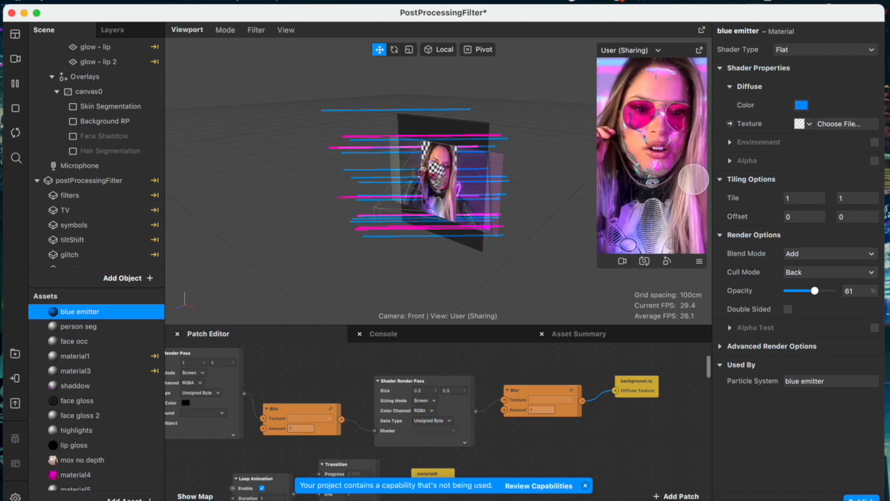
left_click(105, 135)
scroll(347, 389, "left", 3)
scroll(348, 389, "up", 2)
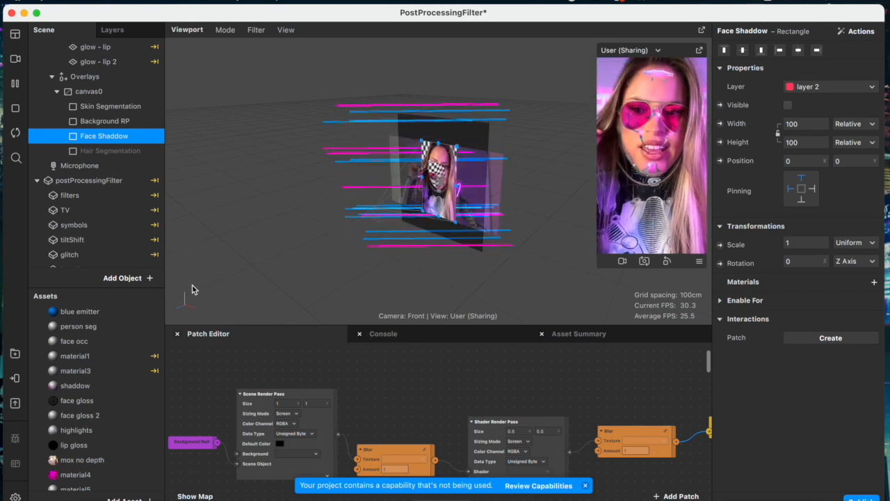
scroll(97, 139, "up", 5)
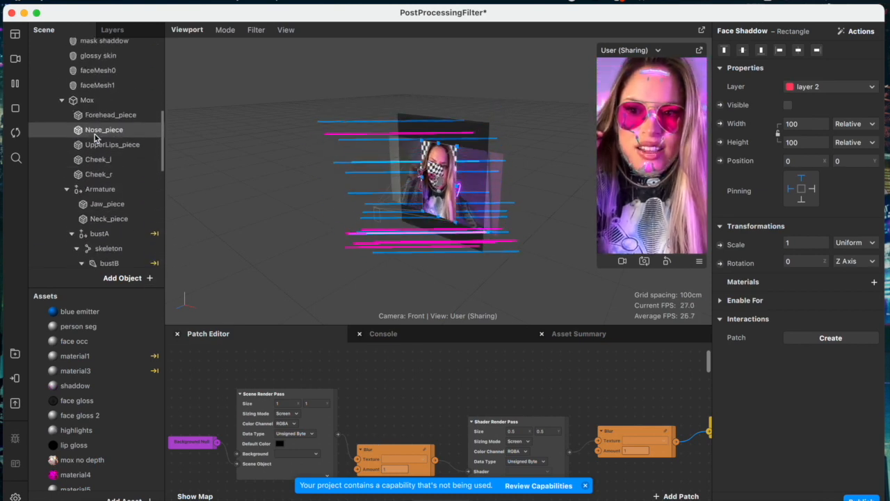
left_click(87, 105)
left_click_drag(87, 105, 207, 369)
scroll(243, 429, "down", 2)
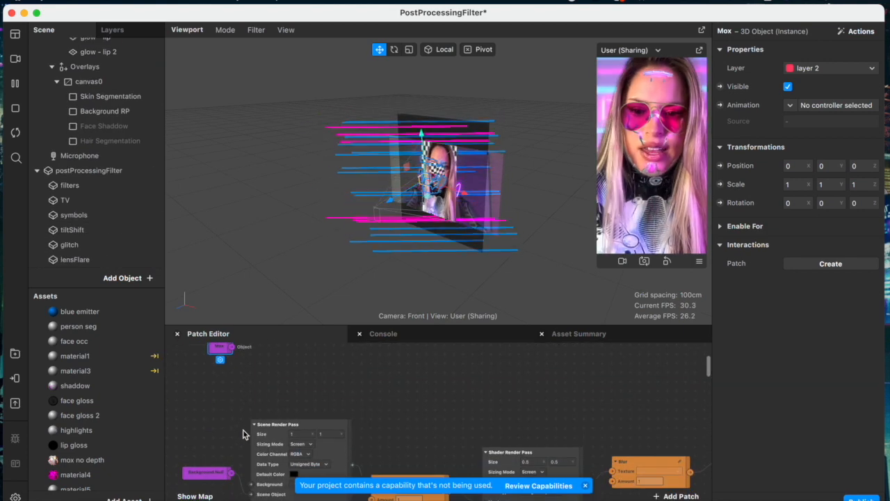
scroll(257, 399, "up", 1)
- Add a Scene Render Pass patch next to the Mox patch and connect Mox to its Scene Object input
right_click(272, 372)
type("scene")
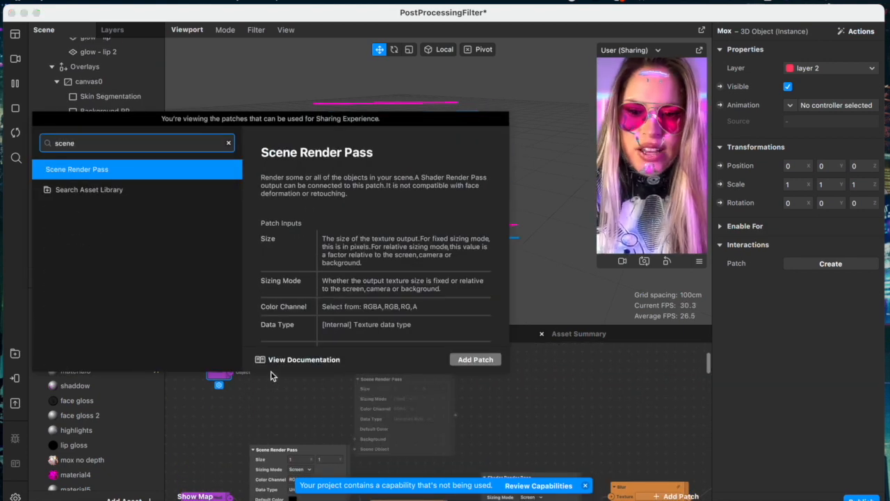
key("Return")
left_click_drag(230, 372, 315, 399)
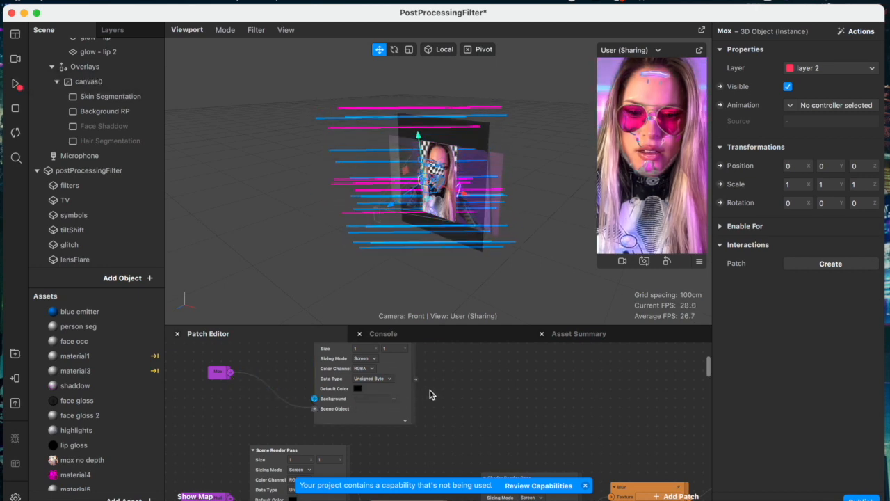
scroll(447, 393, "right", 4)
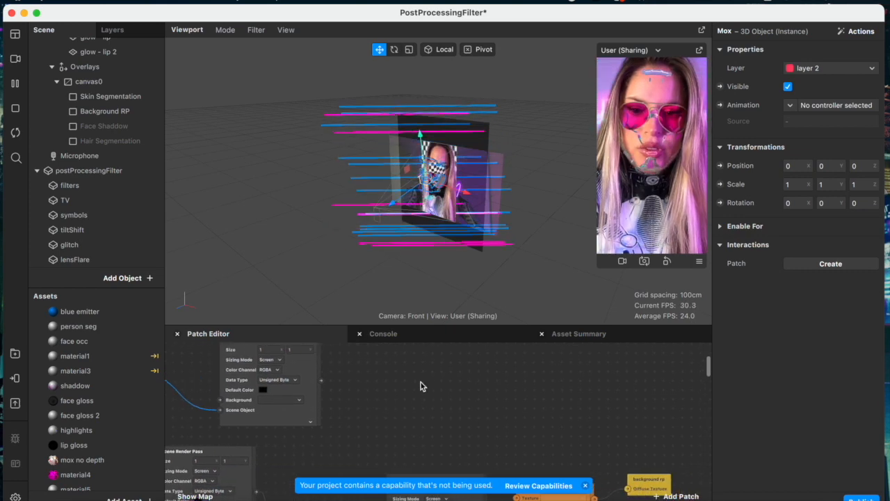
- Make the Face Shaddow rectangle visible and assign it a new material
left_click(104, 126)
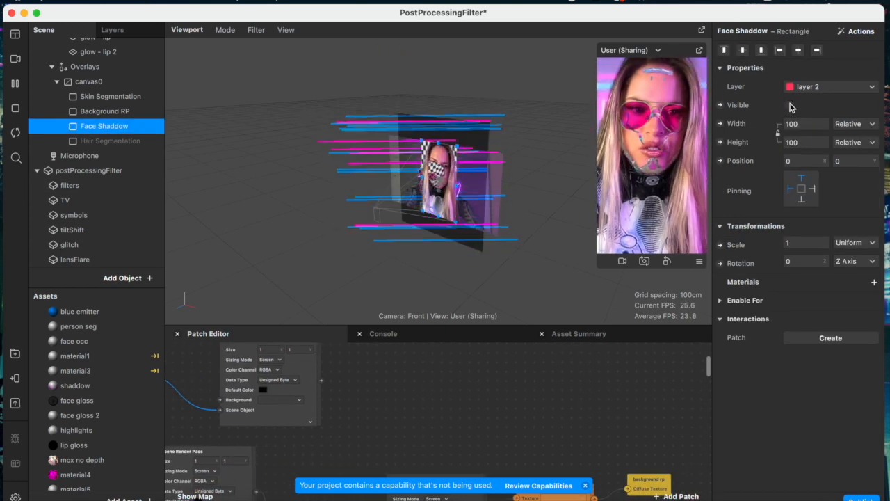
left_click(871, 282)
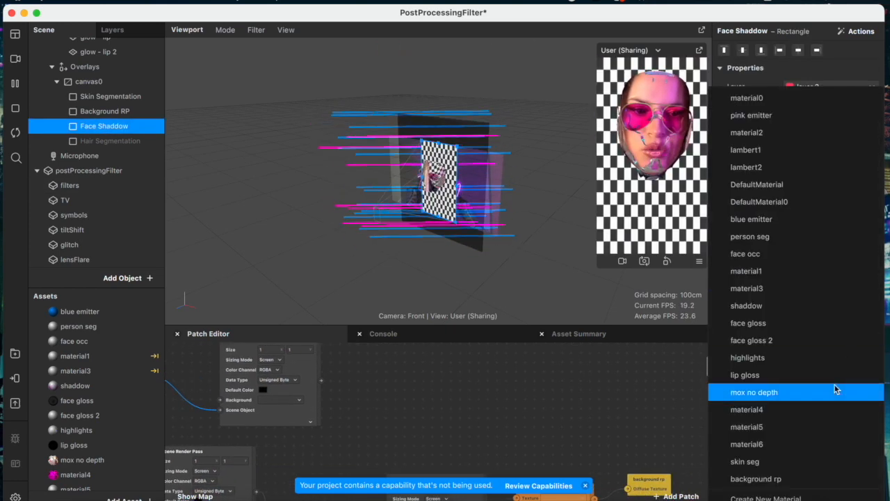
left_click(786, 498)
left_click(772, 300)
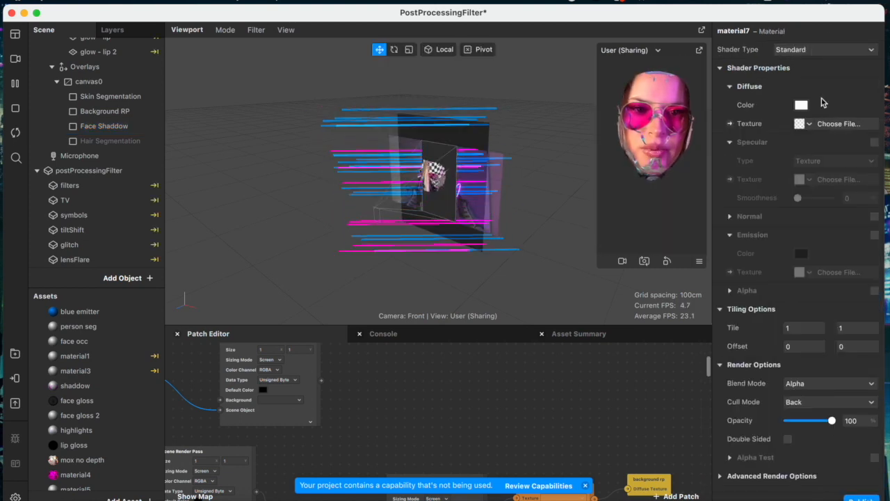
- Set the new material's shader type to Flat and rename the material "face shaddow"
left_click(825, 50)
double_click(78, 482)
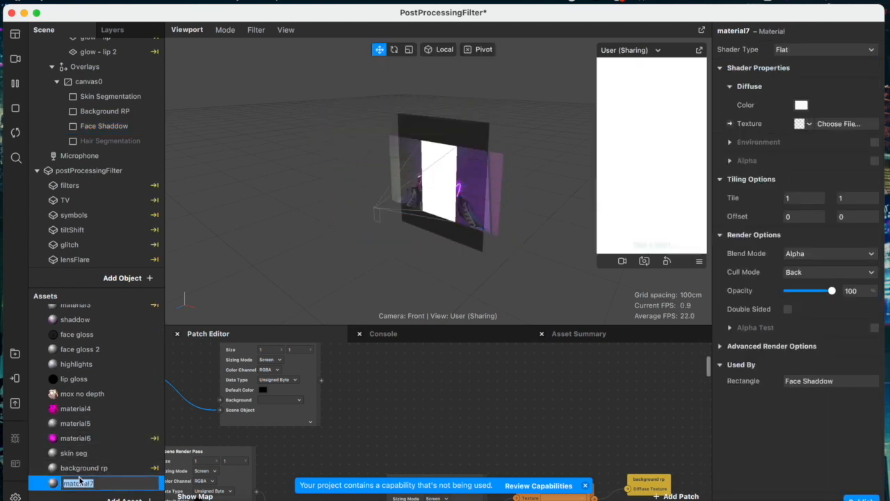
type("face shadow")
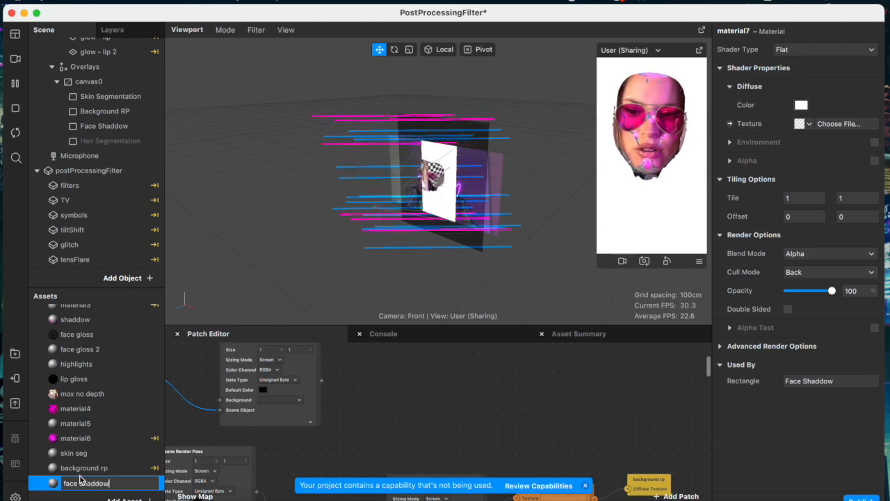
key("Return")
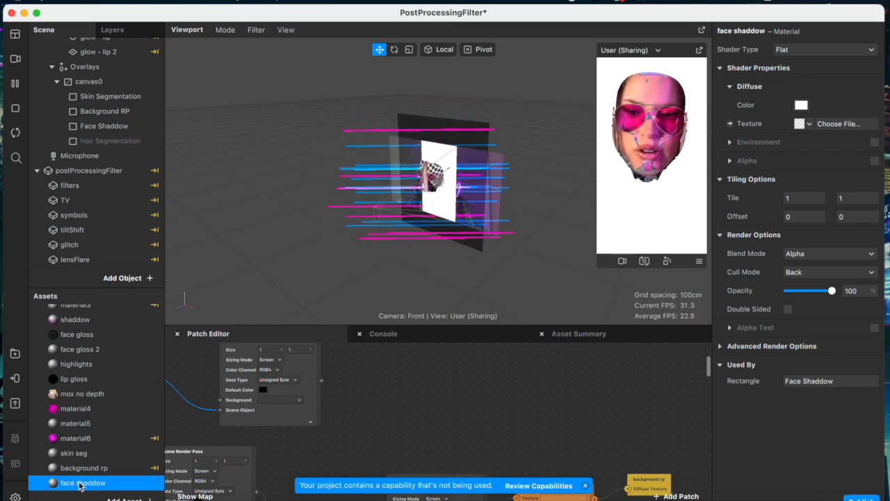
- Disable Use Depth Test and Write to Depth for face shaddow, and create a patch for its diffuse texture
left_click(721, 346)
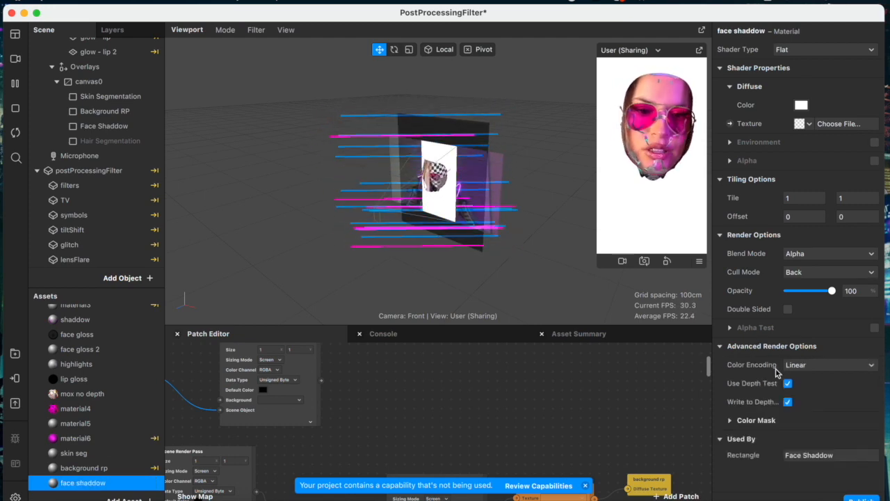
left_click(788, 384)
left_click(788, 401)
left_click(730, 124)
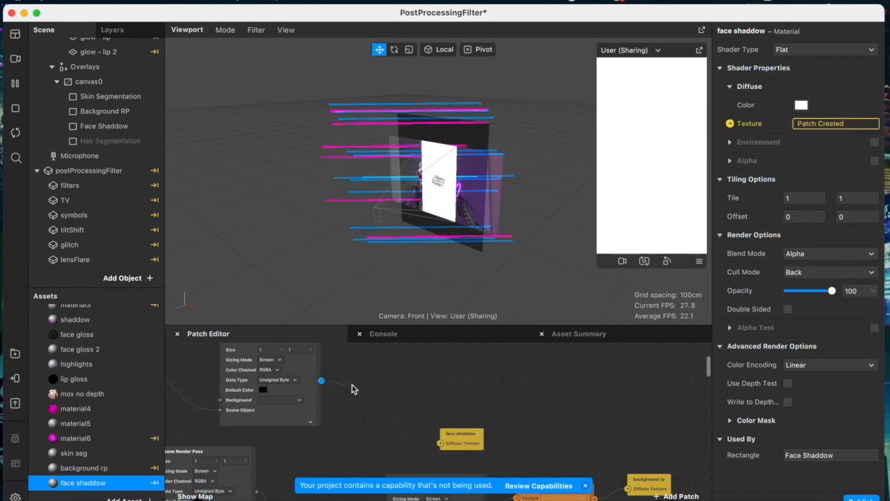
- Add a Blur patch and route the Mox Scene Render Pass through it into face shaddow's Diffuse Texture
double_click(352, 385)
type("bluir")
key("BackSpace")
key("BackSpace")
type("r")
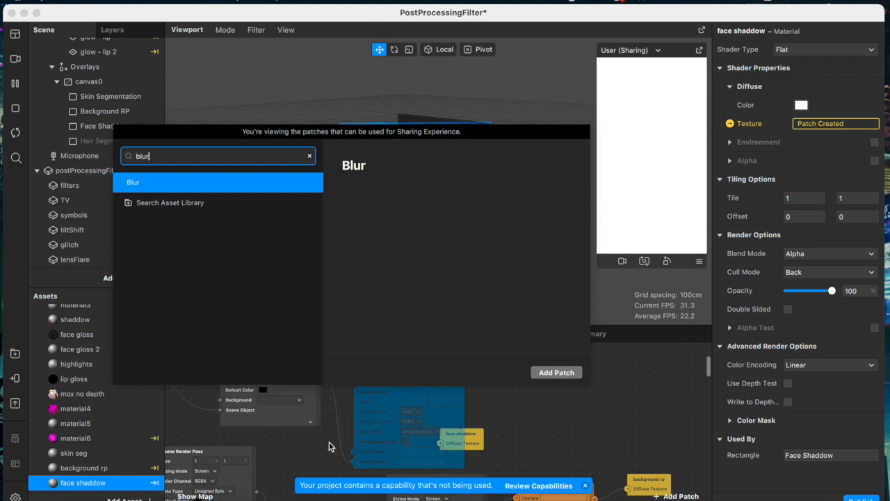
key("Return")
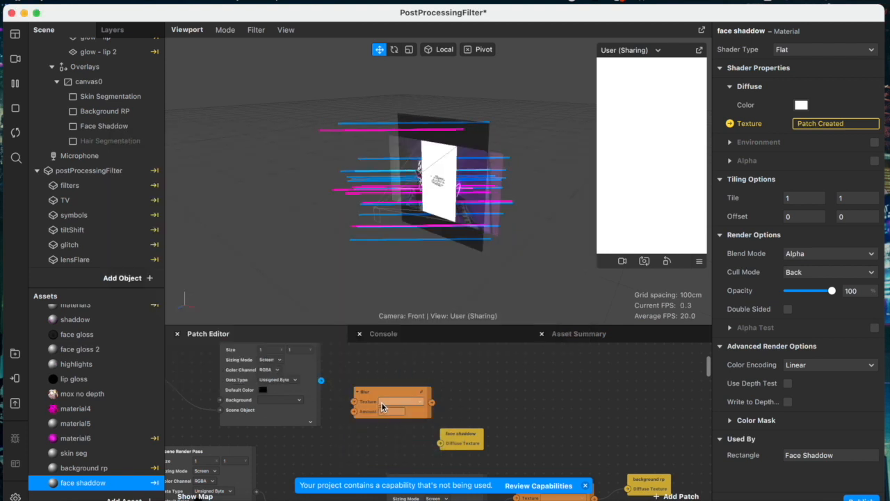
left_click_drag(321, 381, 355, 401)
left_click_drag(431, 402, 441, 443)
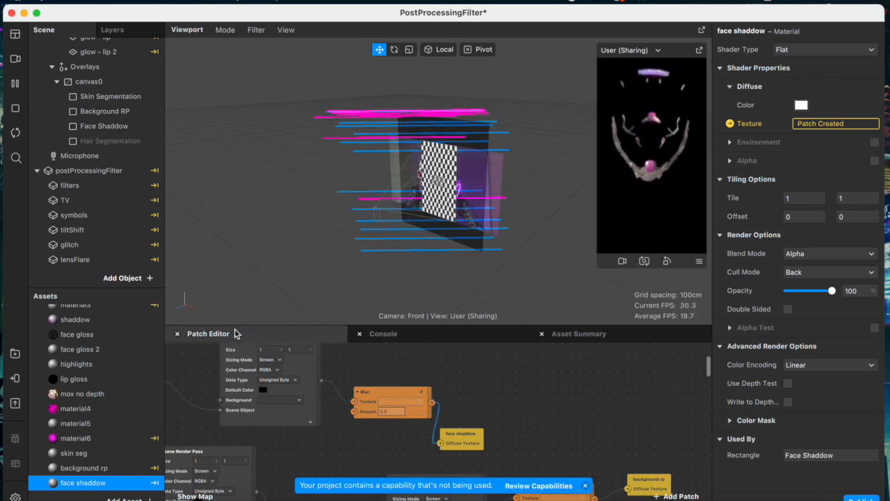
- Set the size of the Mox Scene Render Pass to 0.3 by 0.3
left_click(266, 353)
key("Tab")
type(".3")
key("Return")
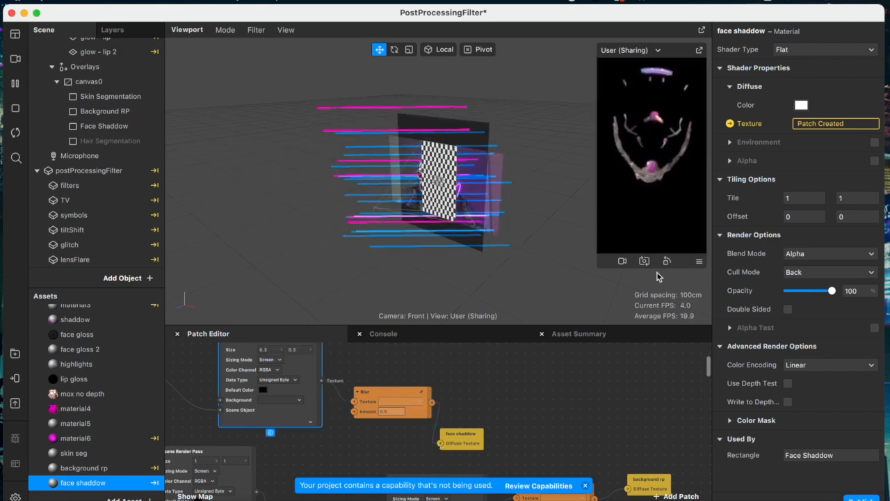
- Set face shaddow's blend mode to Subtract and its opacity to 20%, with the Blur amount at 1
left_click(807, 253)
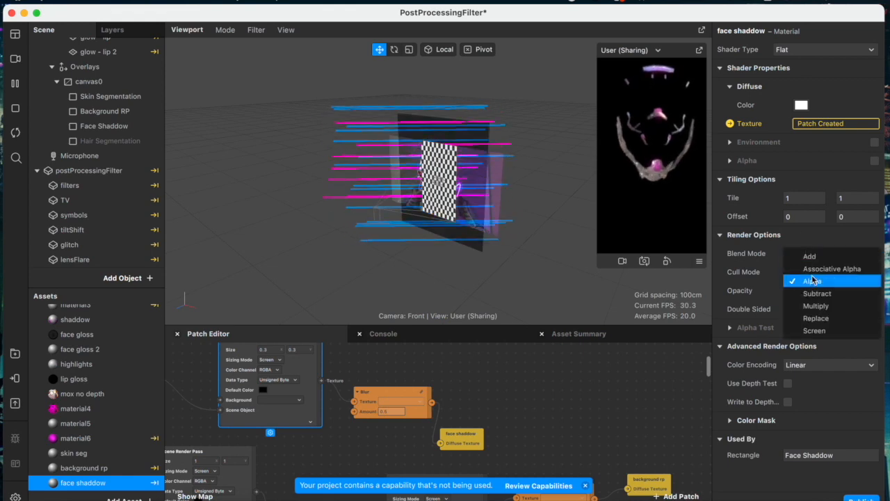
left_click(809, 299)
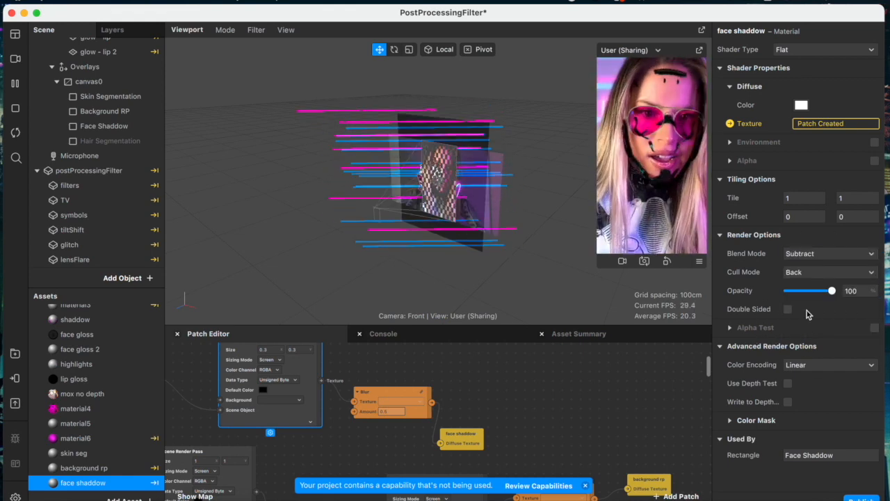
left_click(393, 411)
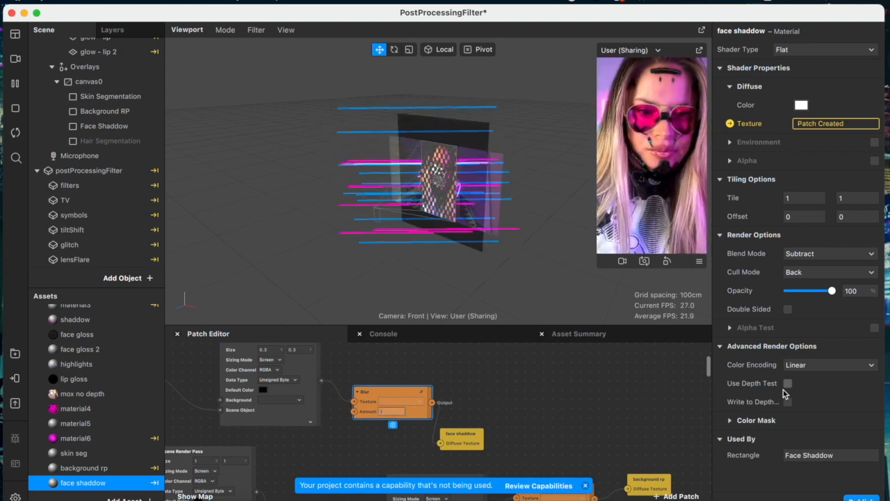
left_click_drag(787, 292, 800, 294)
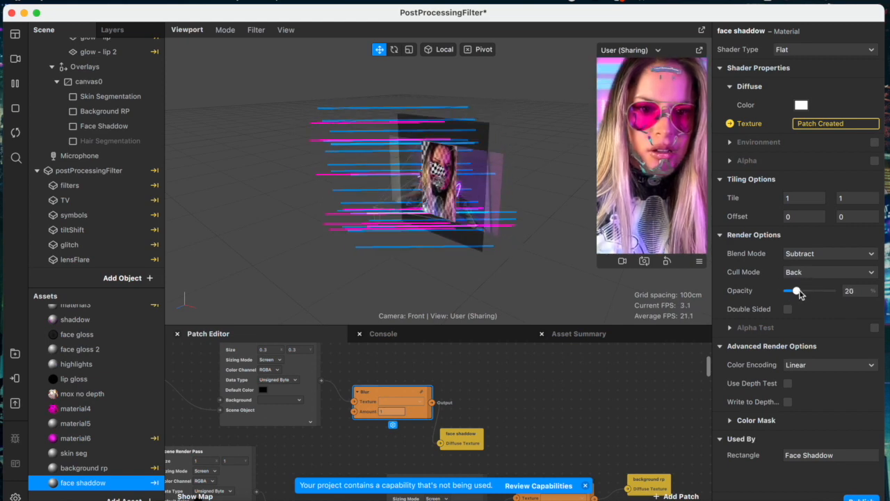
- Set the Face Shaddow rectangle's uniform scale to 0.98
left_click(809, 454)
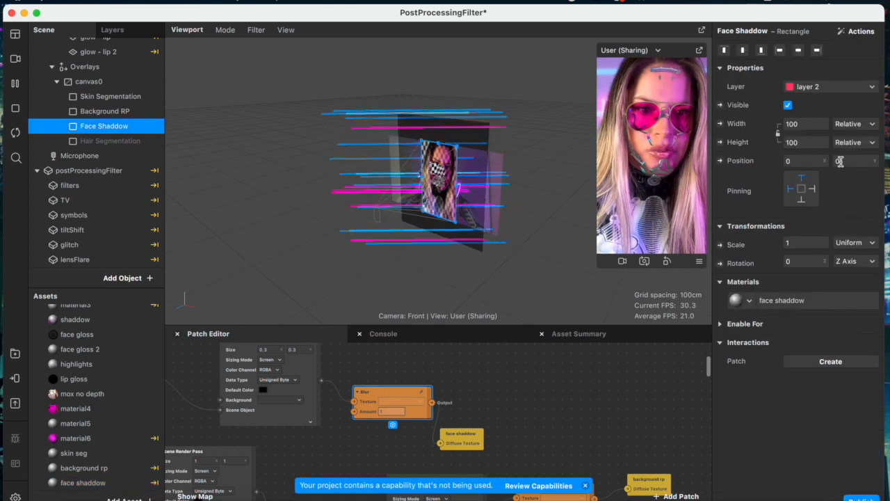
left_click(799, 244)
type(".95")
key("Return")
left_click(800, 248)
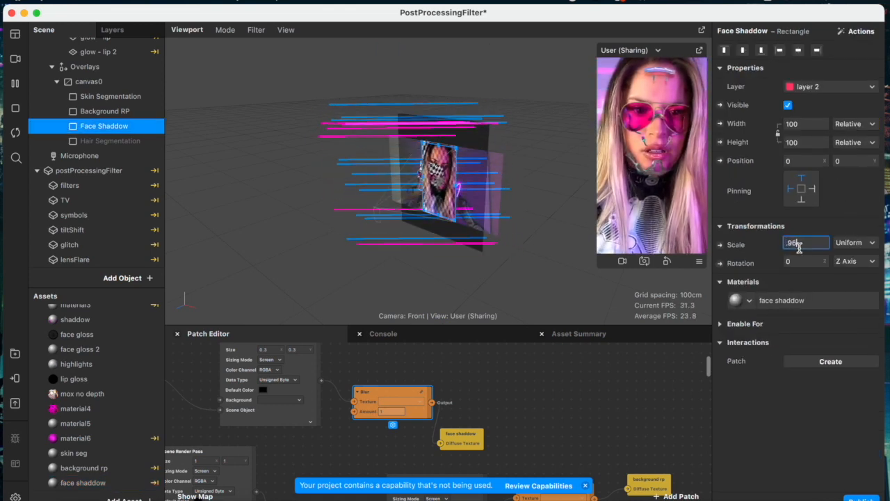
type(".98")
key("Return")
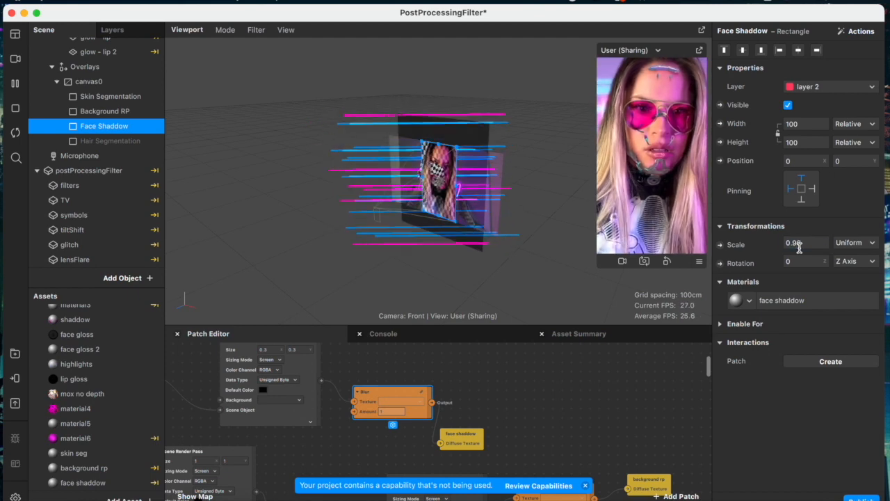
left_click(850, 162)
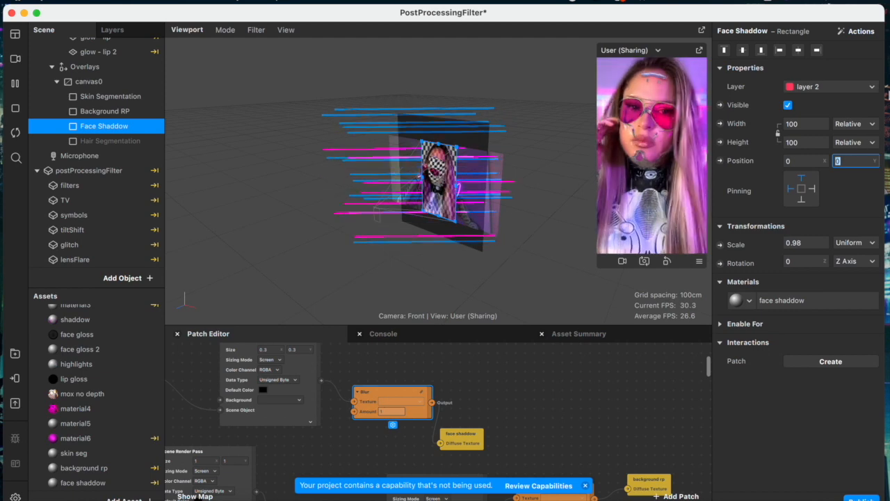
left_click(676, 85)
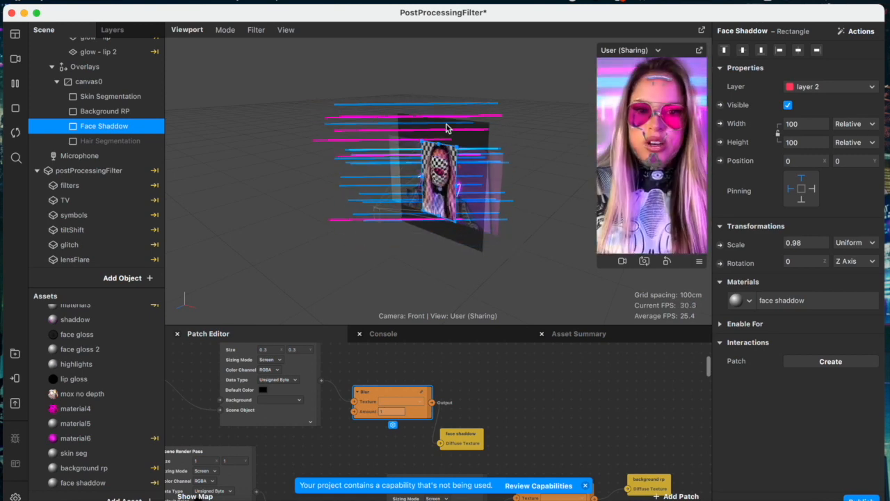
- Make the Hair Segmentation rectangle visible and assign it a new material
left_click(113, 140)
left_click(788, 105)
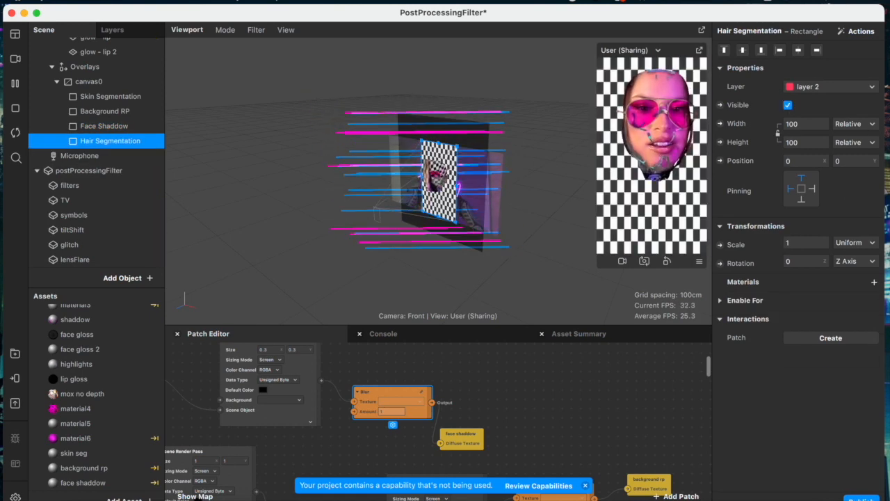
left_click(874, 284)
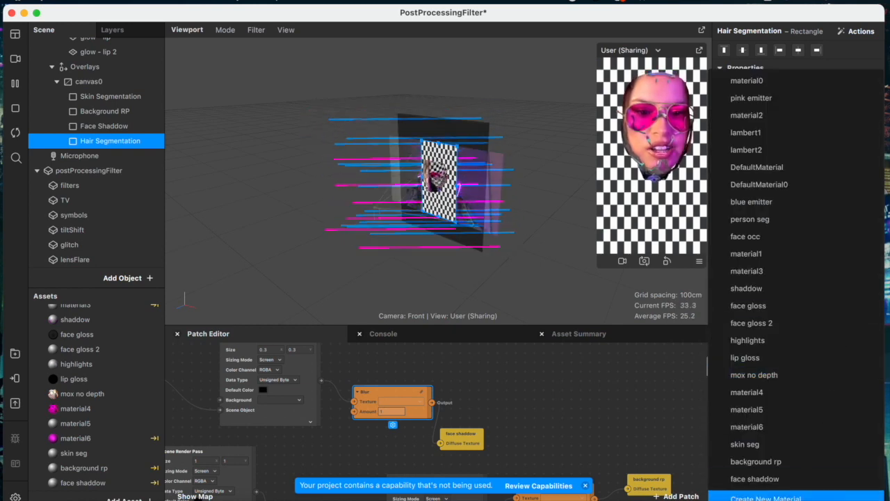
left_click(765, 497)
left_click(786, 301)
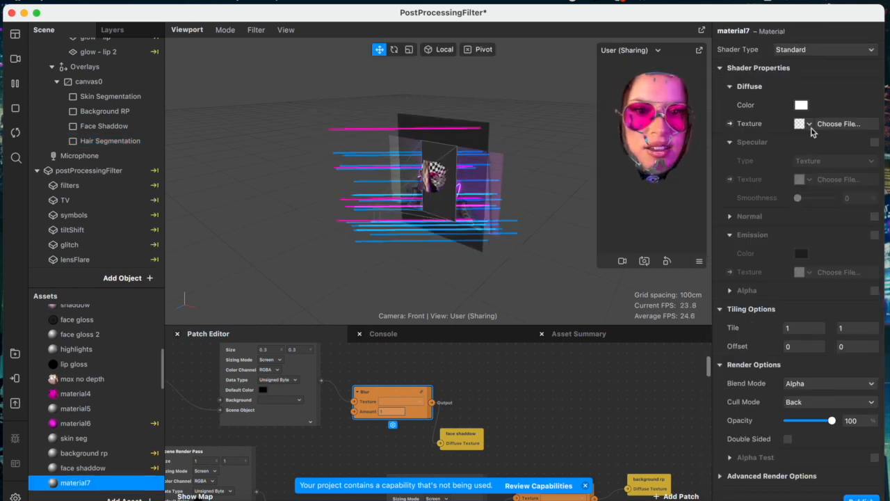
- Set the shader type of the Hair Segmentation rectangle's material to Flat
left_click(821, 54)
left_click(820, 54)
left_click(139, 140)
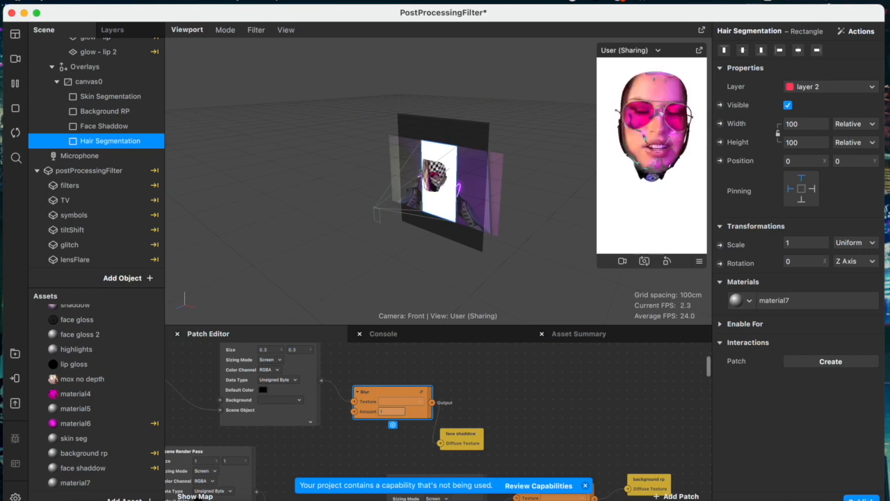
scroll(511, 399, "left", 3)
left_click(793, 299)
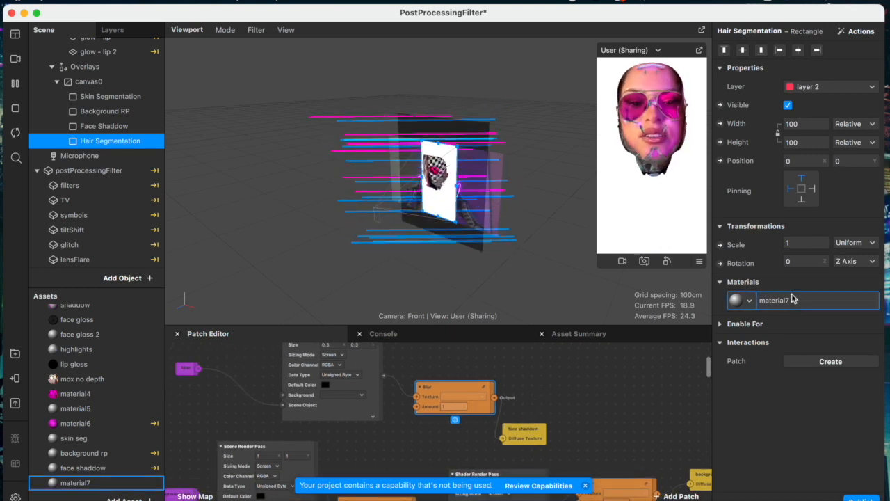
- Use cameraTexture0 as material7's diffuse texture and enable Alpha with the Hair Segmentation texture
left_click(809, 124)
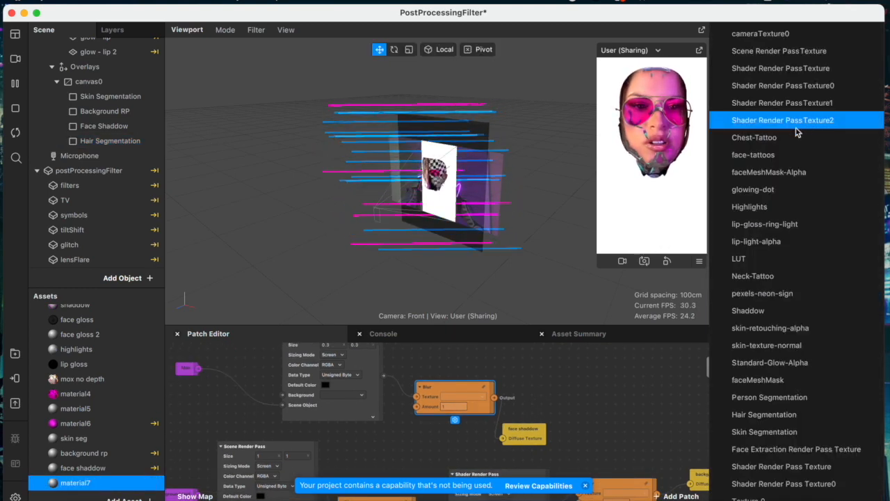
left_click(785, 36)
left_click(874, 161)
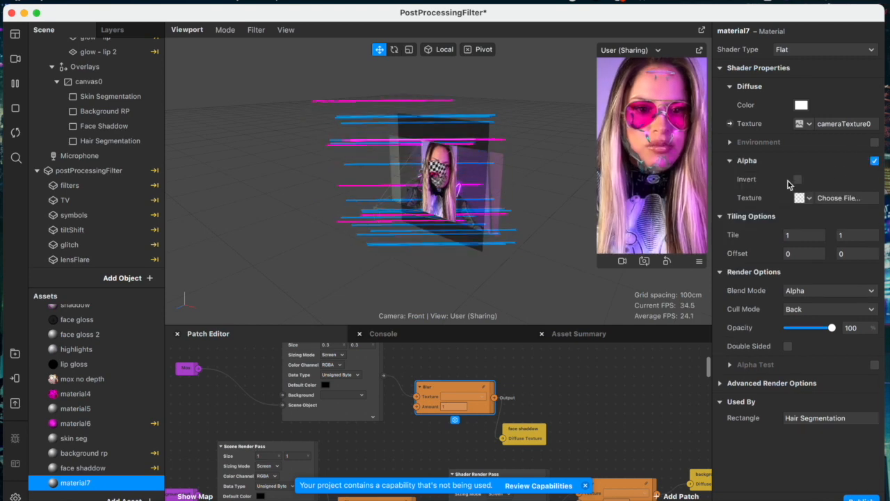
left_click(798, 198)
scroll(779, 339, "down", 3)
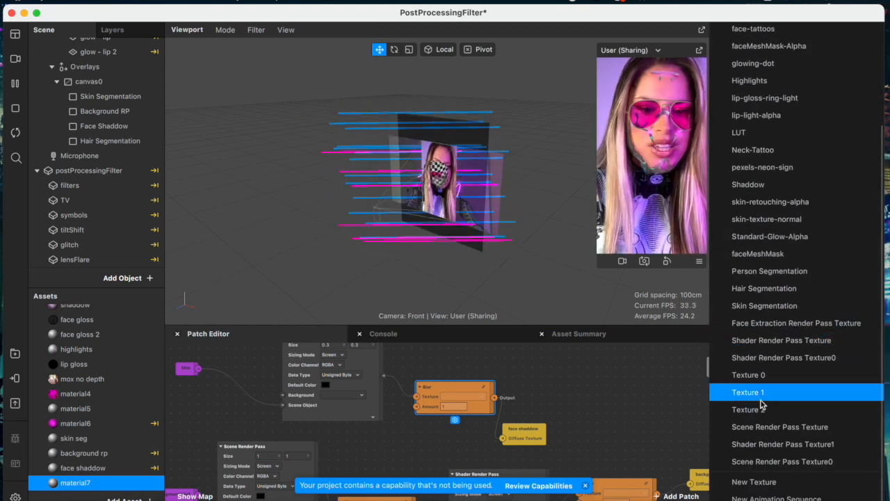
left_click(768, 296)
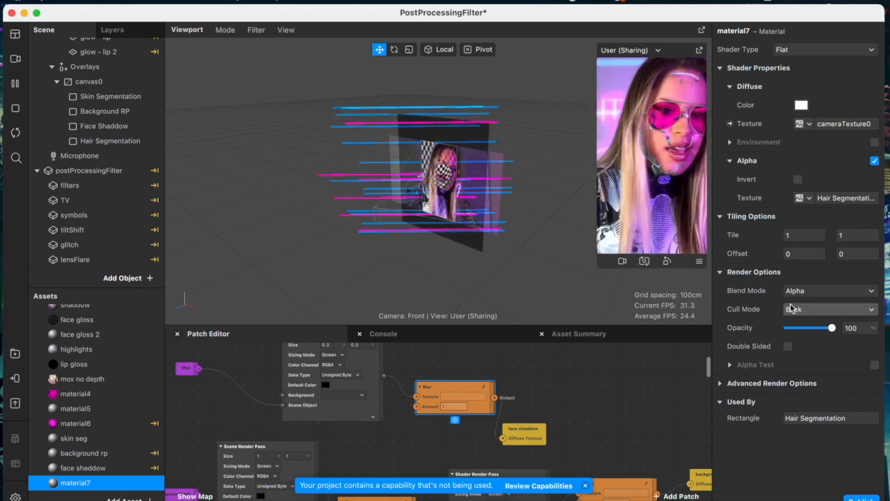
- Bring the cameraTexture0 texture into the Patch Editor and make free space beside its patch
scroll(491, 465, "up", 3)
scroll(491, 465, "left", 3)
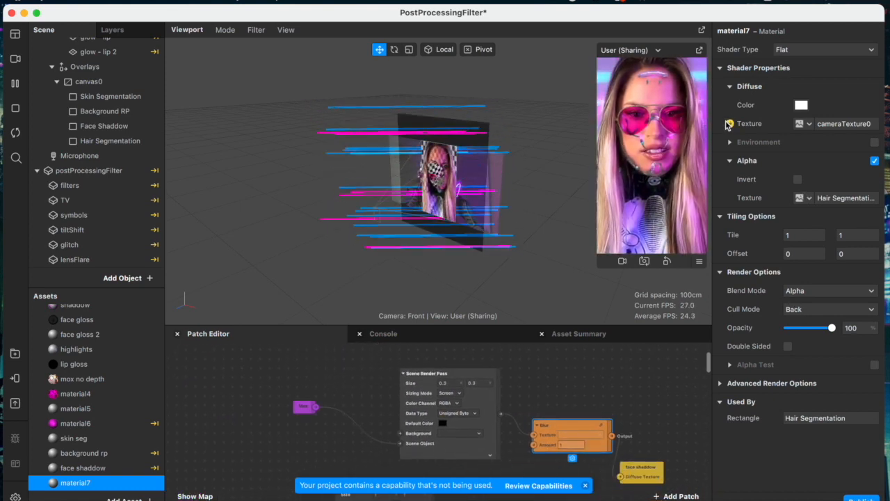
scroll(276, 457, "down", 2)
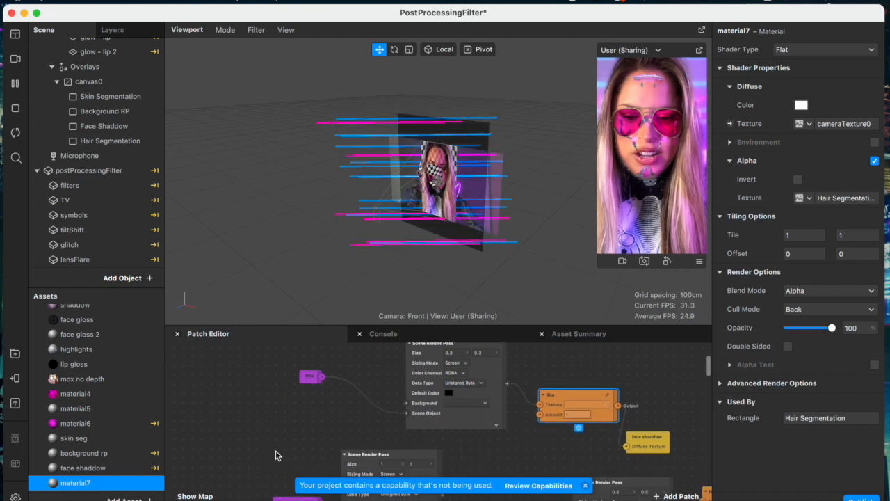
scroll(115, 422, "down", 5)
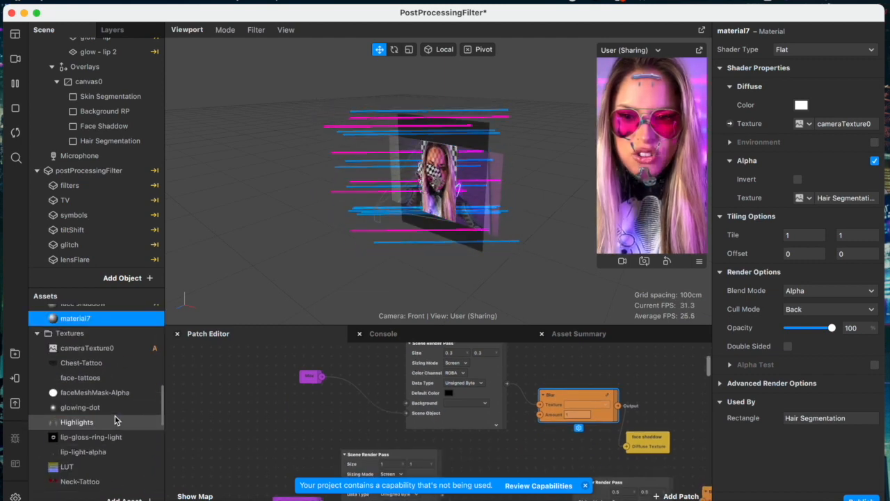
left_click(86, 350)
left_click_drag(64, 345, 264, 395)
left_click_drag(437, 424, 397, 422)
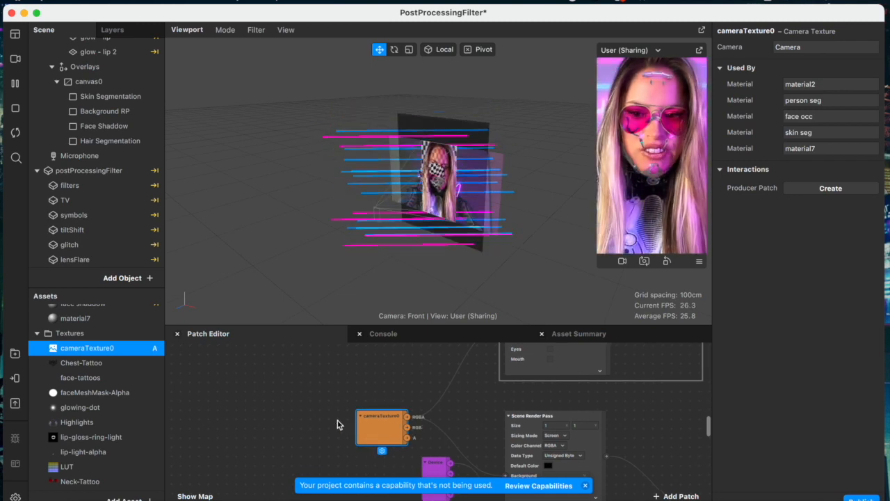
left_click_drag(107, 350, 284, 406)
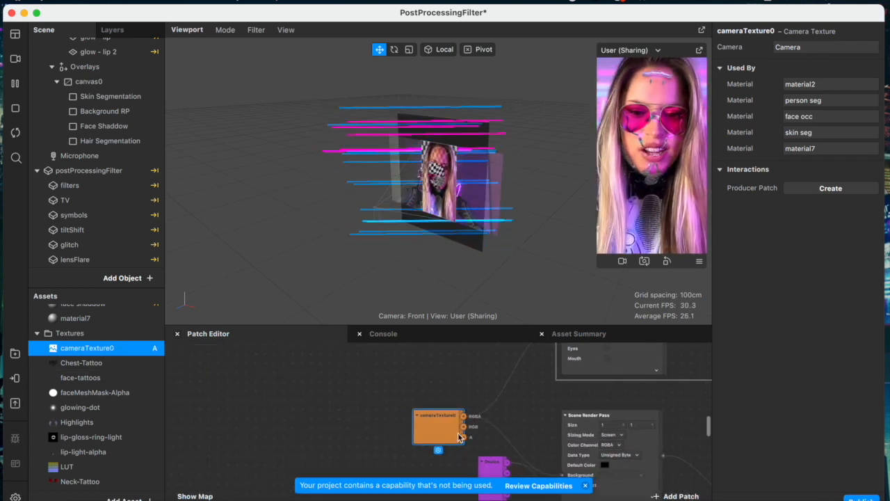
- Add the Adjust Colors Shader and Quad Gradient patches in the empty area beside the cameraTexture0 patch
left_click(119, 140)
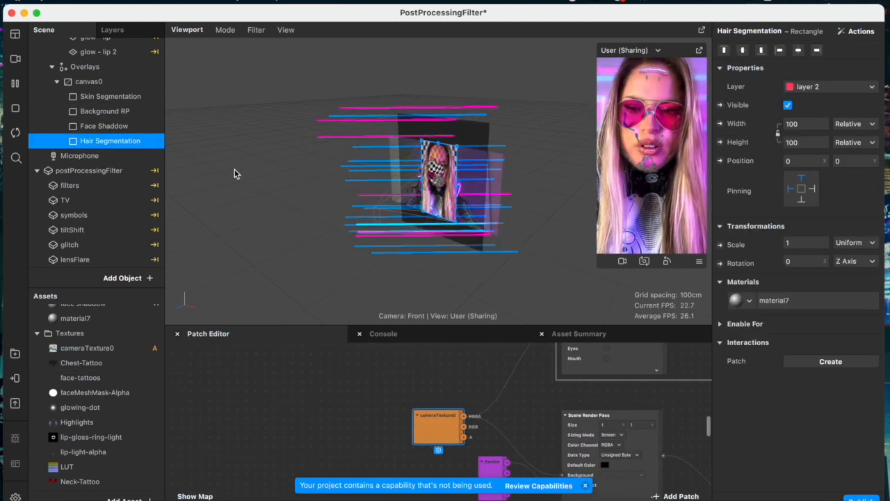
scroll(109, 379, "down", 5)
left_click_drag(75, 455, 256, 436)
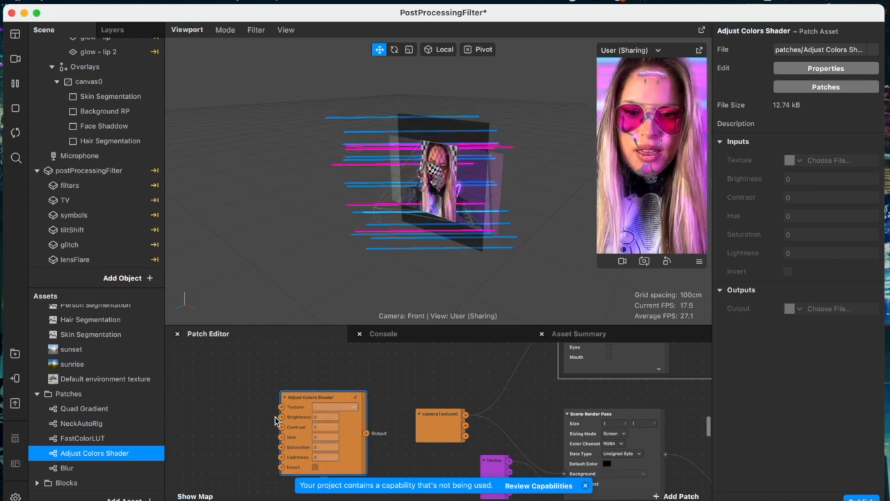
scroll(293, 435, "down", 2)
left_click_drag(80, 409, 296, 429)
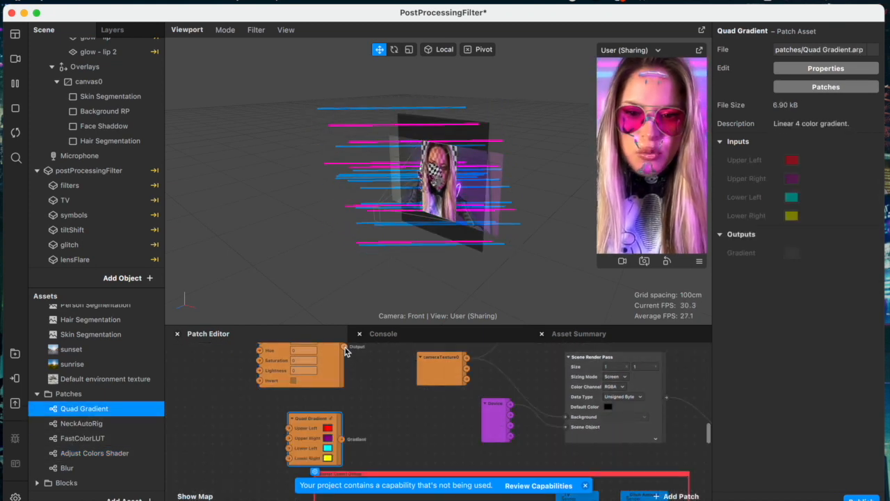
- Add a Multiply patch combining the Adjust Colors Shader output with the Quad Gradient output, and arrange the patches left of cameraTexture0
right_click(347, 349)
type("mult")
key("Return")
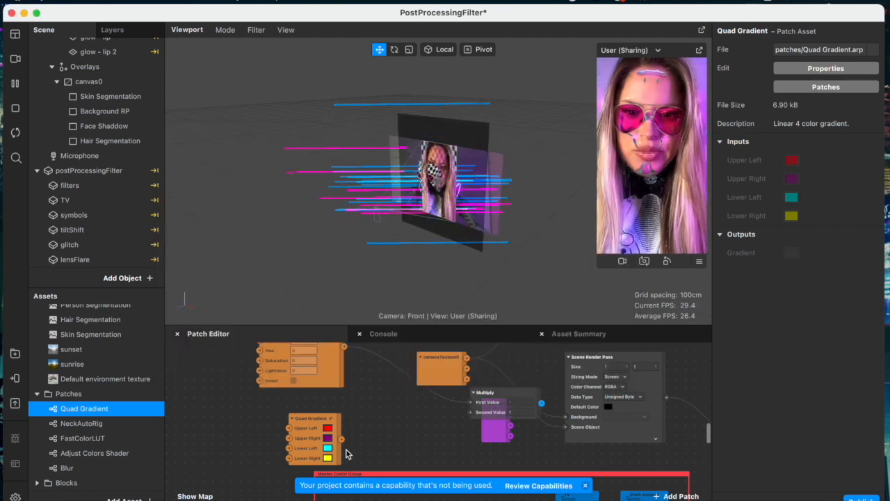
left_click_drag(472, 398, 380, 398)
left_click_drag(340, 438, 373, 414)
left_click_drag(367, 360, 319, 437)
left_click_drag(392, 368, 251, 429)
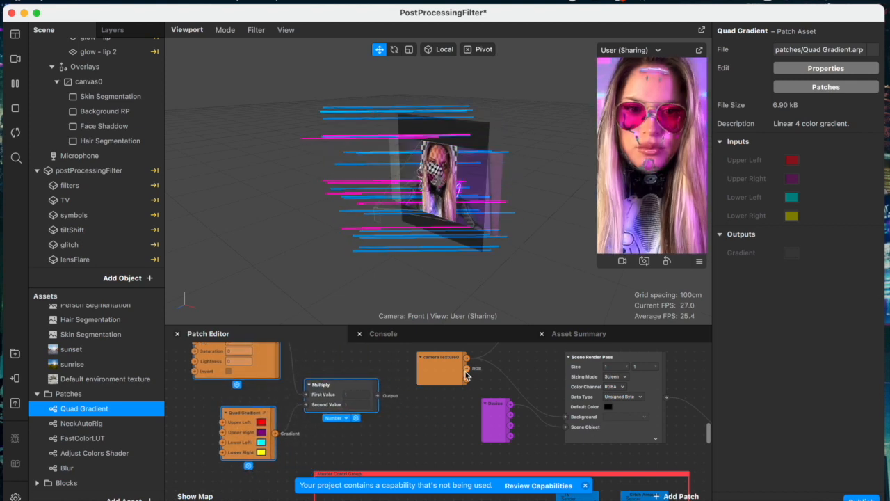
- Connect the cameraTexture0 patch to the Texture input of the Adjust Colors Shader
scroll(442, 381, "up", 2)
scroll(442, 380, "left", 2)
left_click_drag(489, 382, 224, 369)
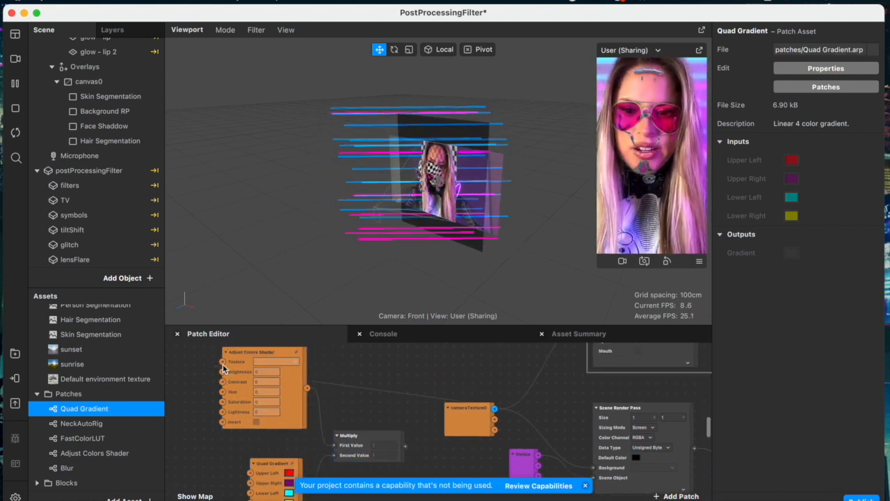
- Feed the Multiply output into a diffuse texture patch for the Hair Segmentation material, and disable its depth test and depth writing
left_click(100, 142)
left_click(772, 300)
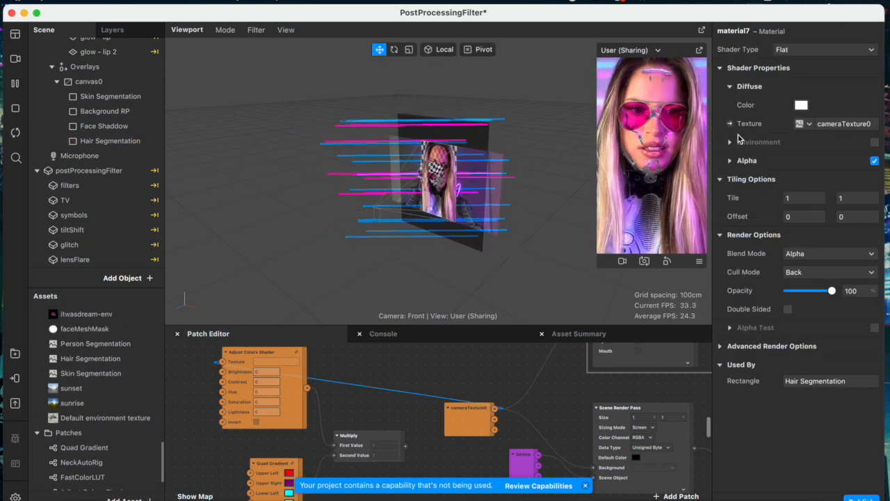
left_click(729, 123)
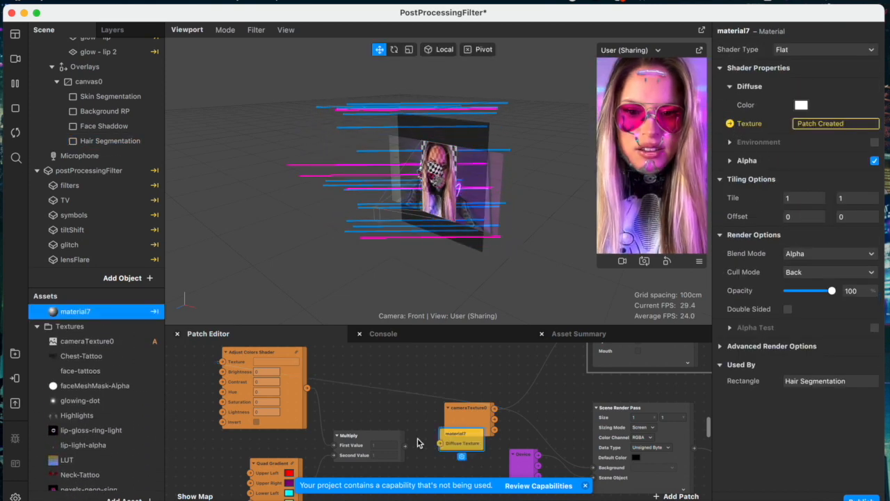
left_click_drag(405, 445, 436, 455)
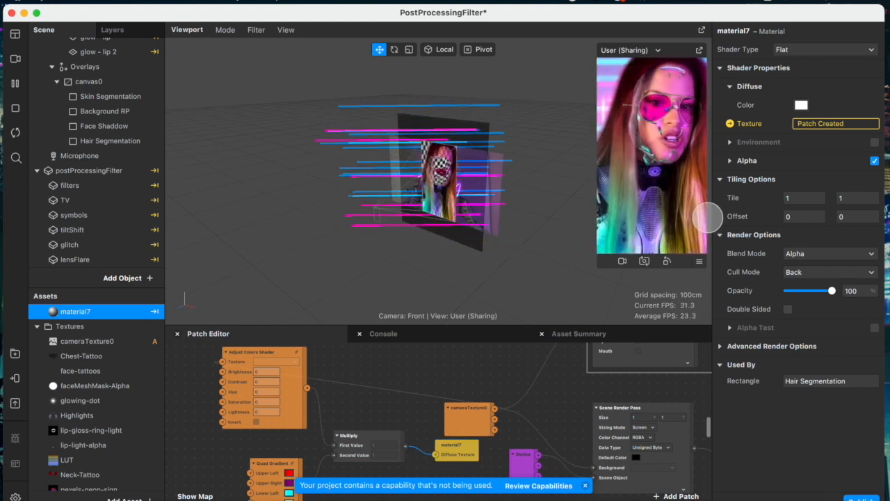
left_click(777, 347)
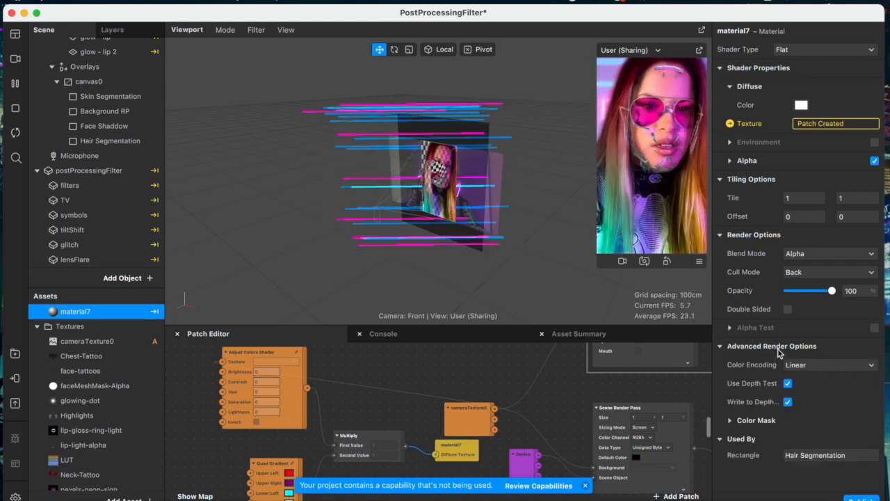
left_click(790, 383)
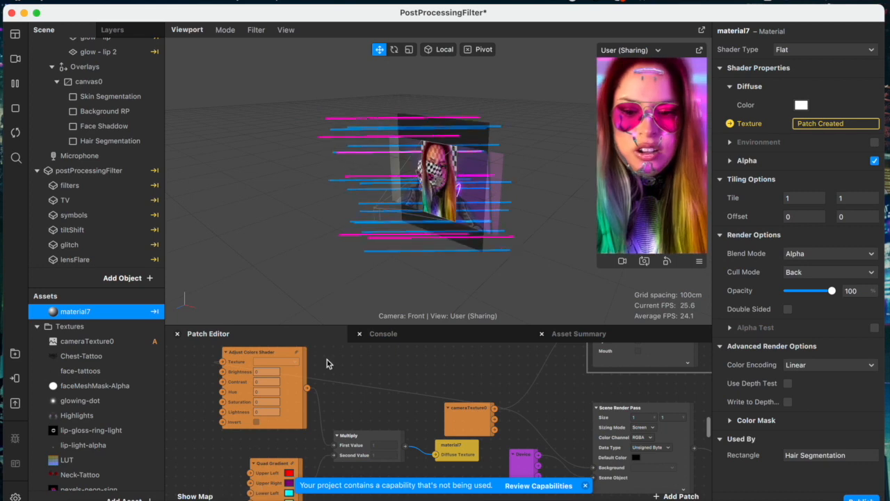
- Set the Quad Gradient's Upper Left color to bright turquoise and its Upper Right color to bright blue
scroll(320, 390, "down", 3)
left_click(297, 432)
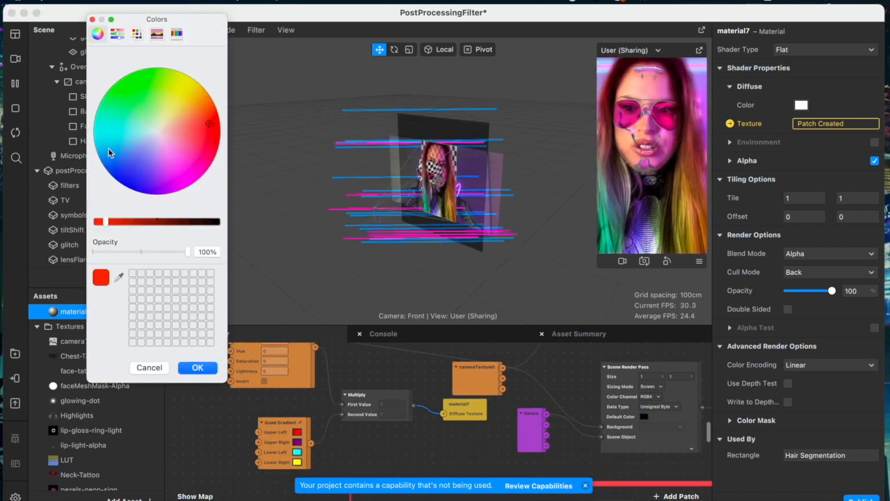
left_click_drag(101, 151, 95, 130)
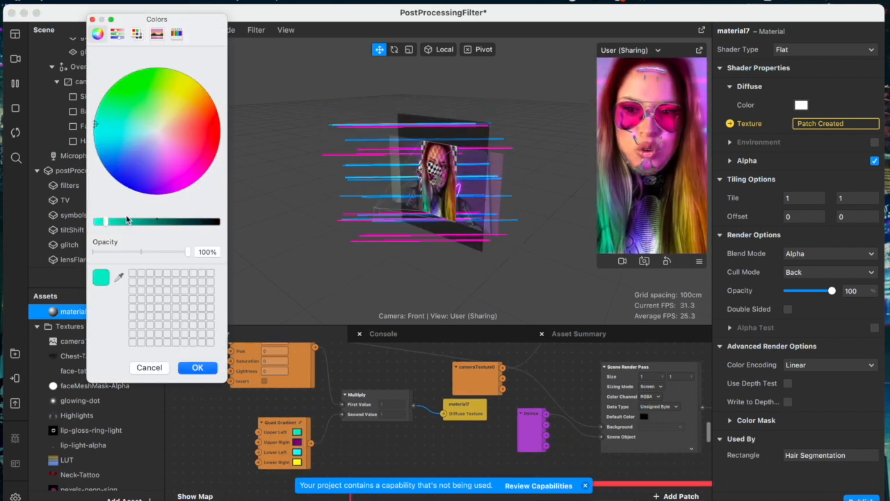
left_click_drag(126, 220, 97, 223)
left_click(196, 367)
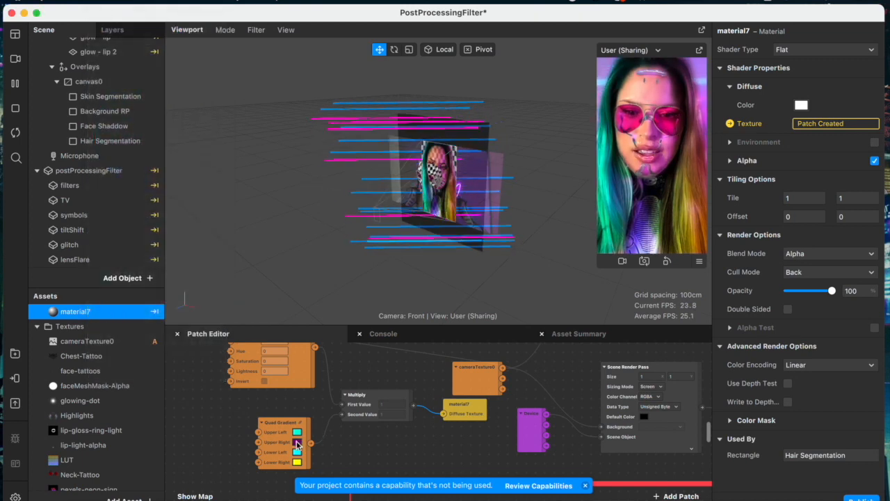
left_click(297, 443)
left_click_drag(109, 117, 103, 138)
left_click_drag(103, 220, 97, 221)
left_click(200, 368)
- Set the Quad Gradient's Lower Left color to magenta and its Lower Right color to purple
left_click(297, 452)
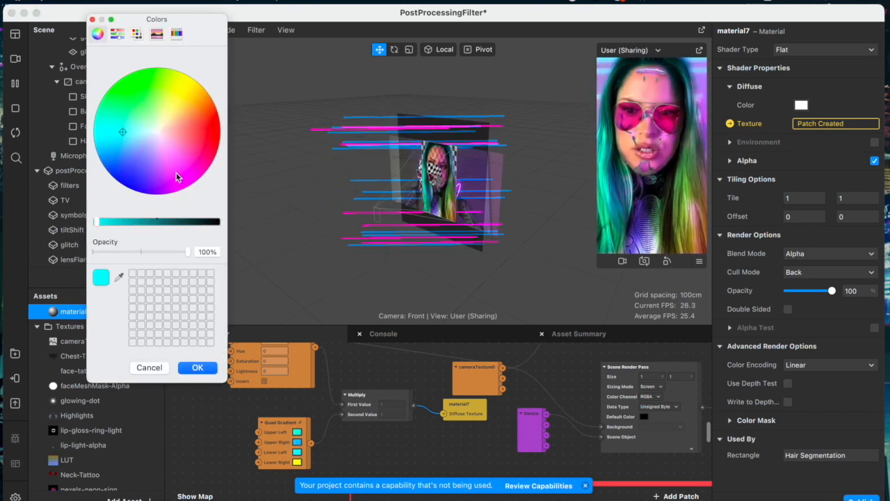
left_click_drag(176, 177, 186, 191)
left_click(198, 367)
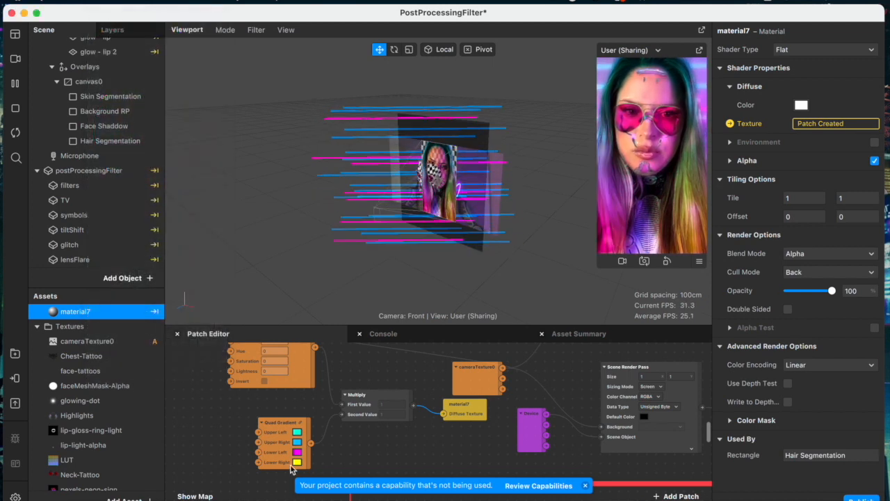
left_click(297, 461)
left_click(172, 194)
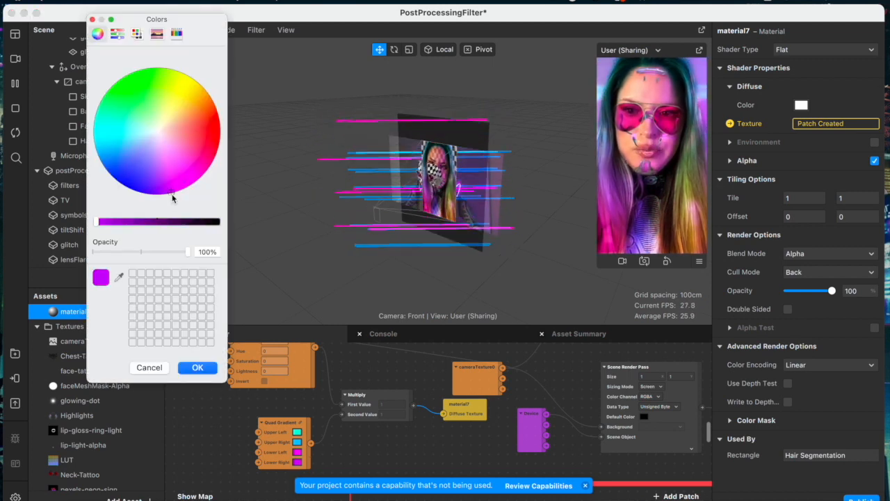
left_click(198, 369)
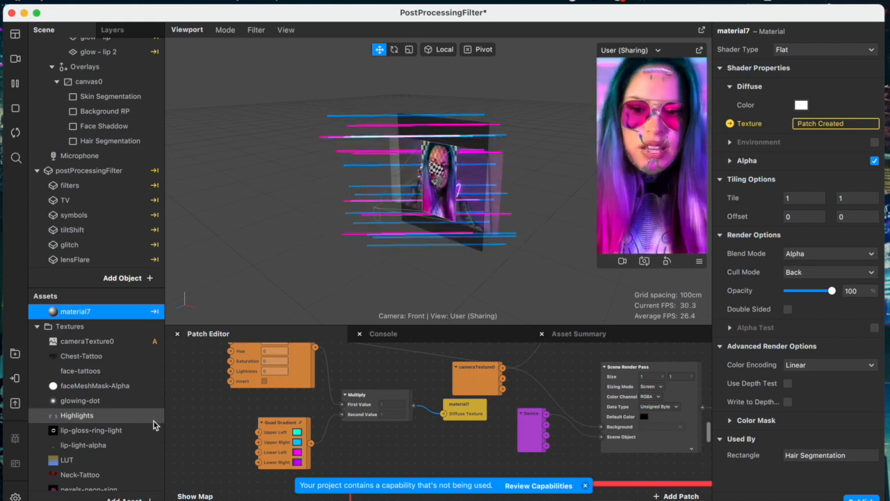
- Set the Adjust Colors Shader's brightness to 0.2, contrast to 0.1 and lightness to 0.2
scroll(261, 411, "left", 2)
scroll(309, 361, "up", 2)
left_click(333, 363)
type(".3")
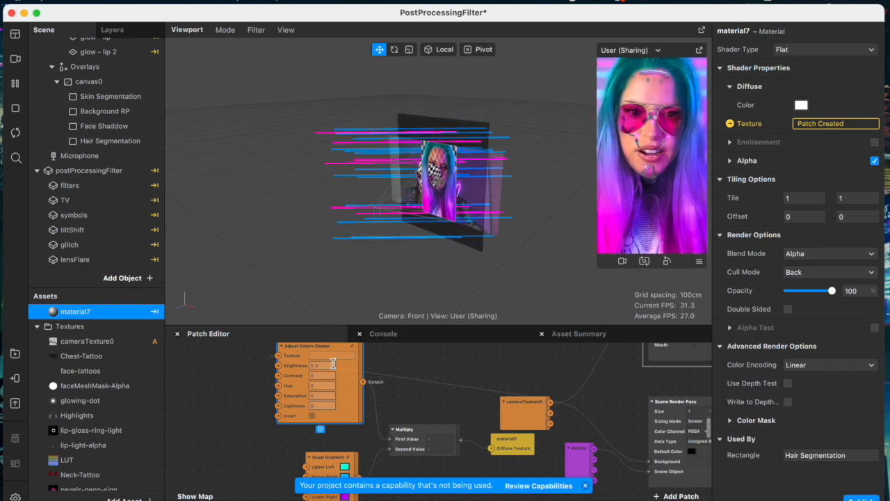
type(".2")
type(".1")
left_click(323, 405)
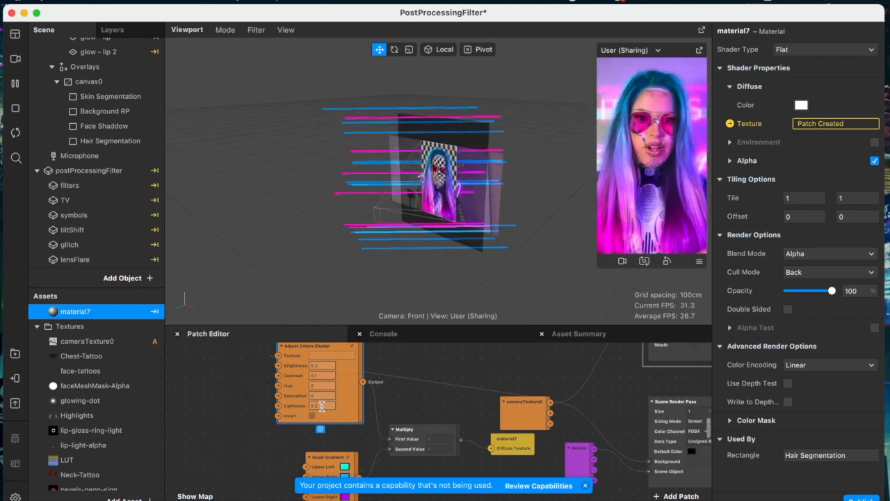
- Change the Quad Gradient's Lower Right color to a lighter, softer purple
scroll(297, 382, "down", 3)
left_click(333, 446)
left_click_drag(175, 187, 159, 170)
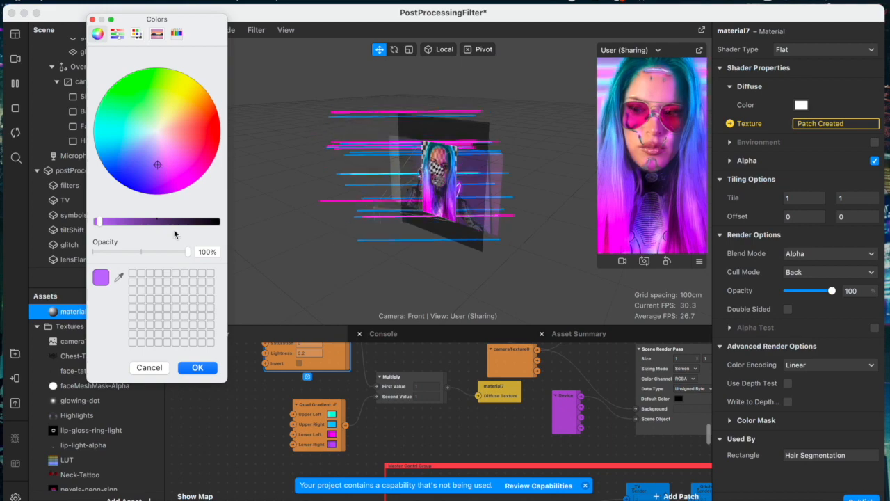
left_click(194, 368)
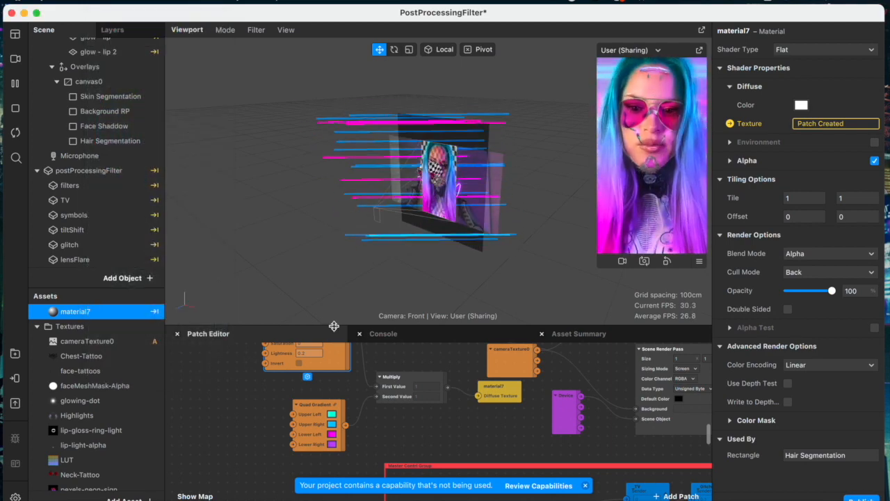
- Set the Adjust Colors Shader's saturation to -1 and change the Quad Gradient's Upper Right color to cyan
scroll(318, 407, "up", 5)
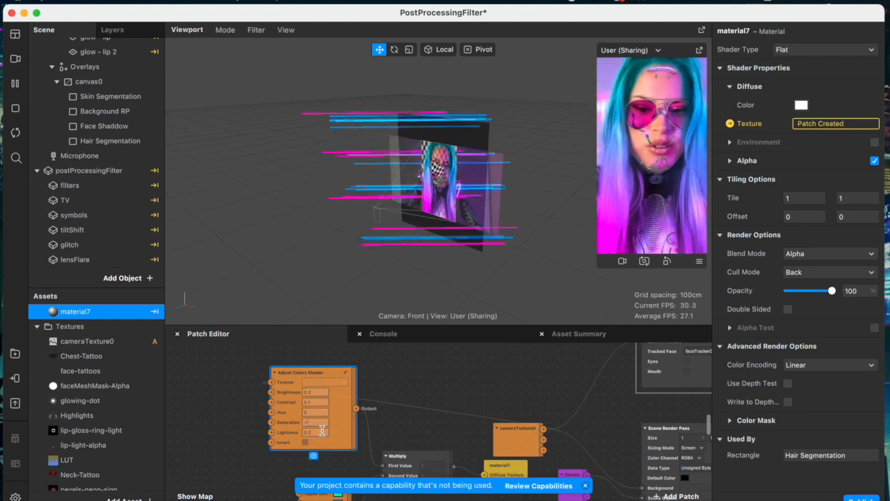
scroll(323, 424, "down", 3)
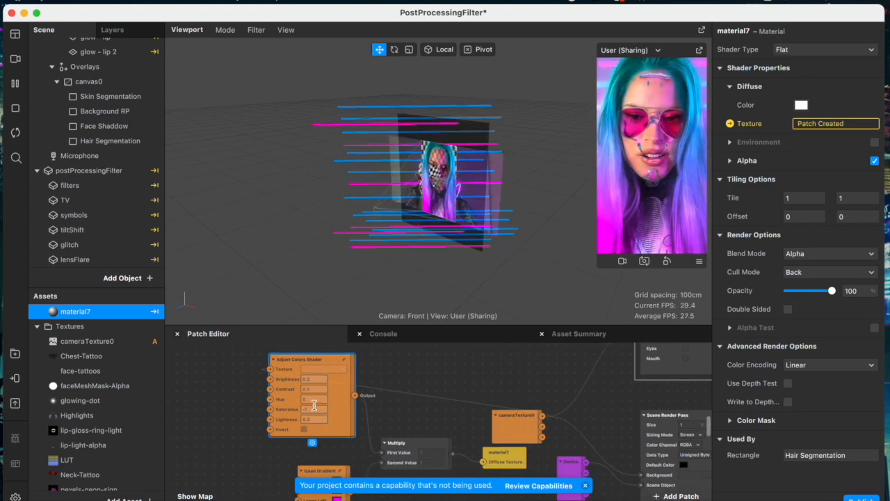
scroll(312, 411, "down", 4)
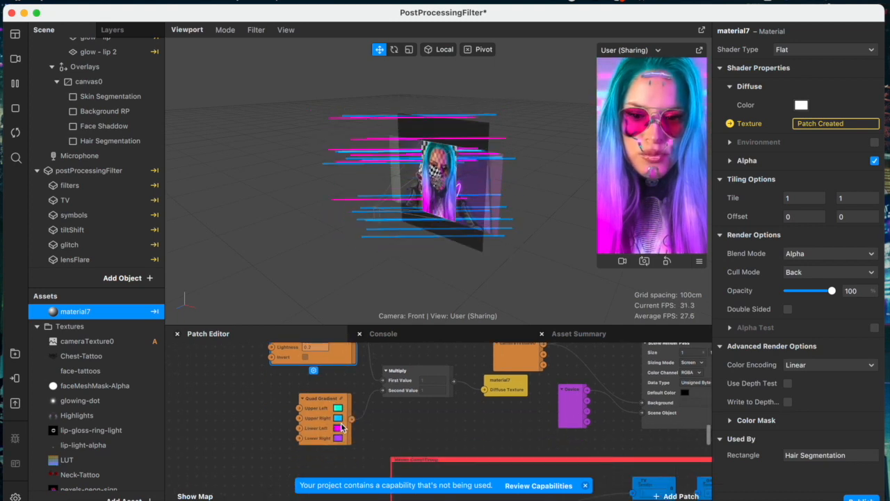
left_click(338, 418)
left_click_drag(116, 141, 104, 125)
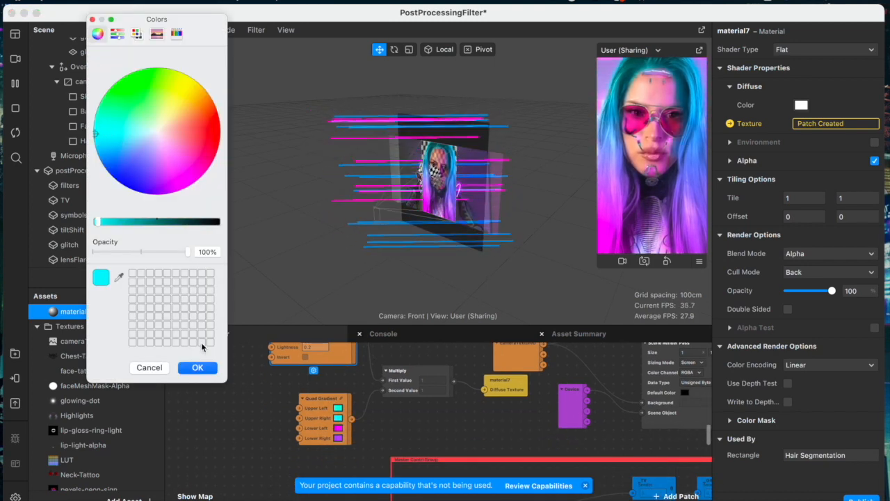
left_click(198, 368)
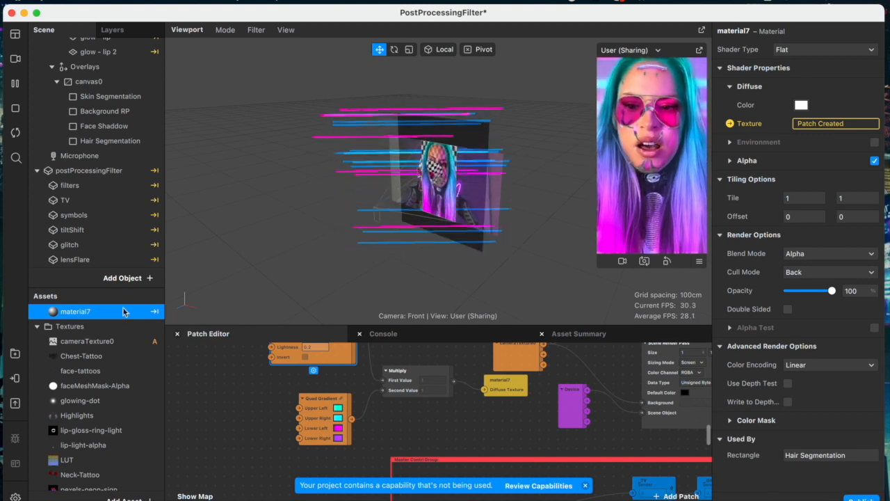
- Locate the Device's Screen Output patch through its Render Pass and move it further from the Filters patch to free space
scroll(117, 390, "down", 2)
scroll(115, 390, "down", 3)
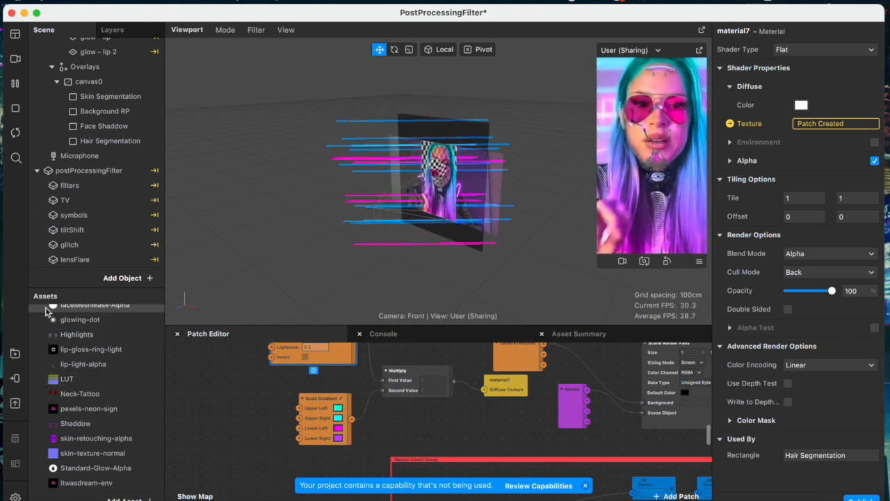
left_click(84, 171)
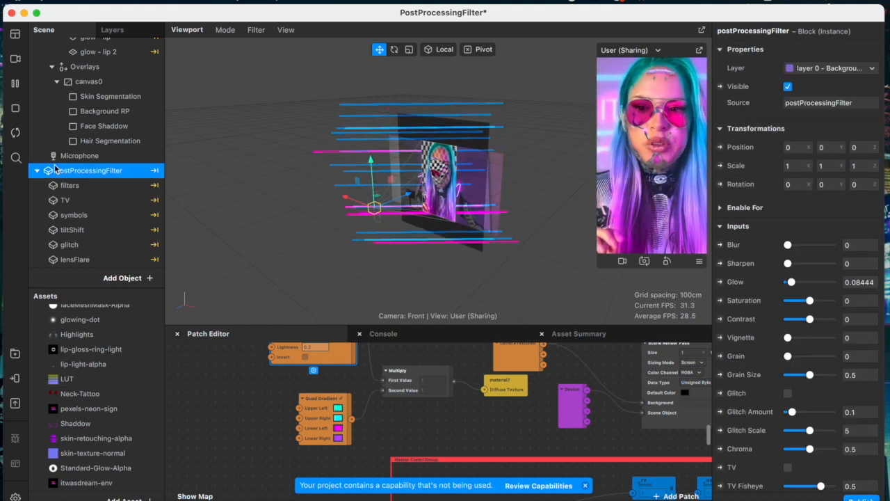
scroll(117, 61, "up", 10)
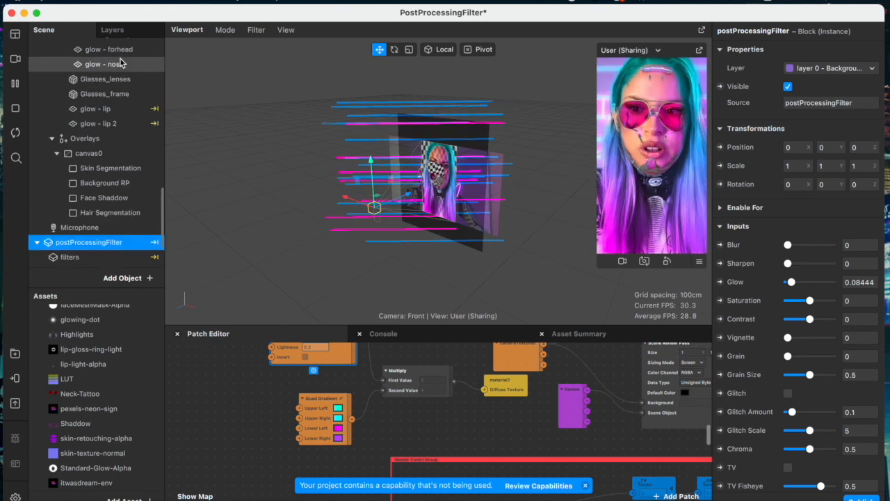
left_click(112, 44)
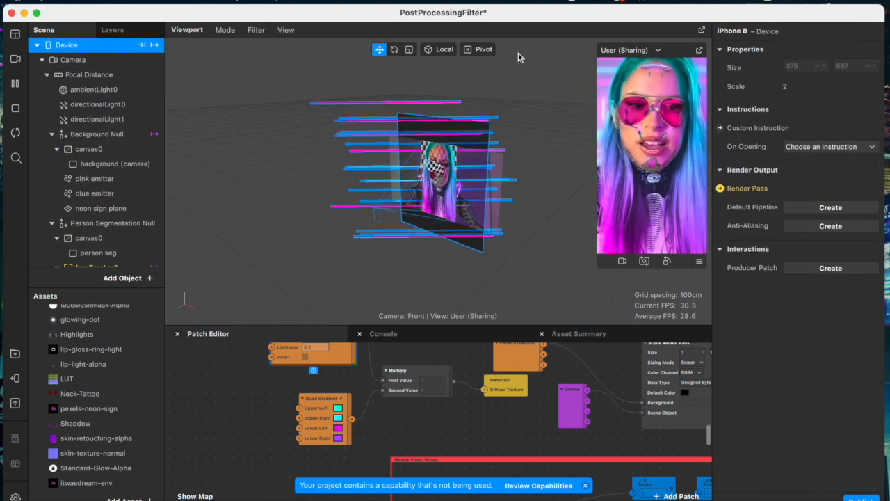
left_click(720, 189)
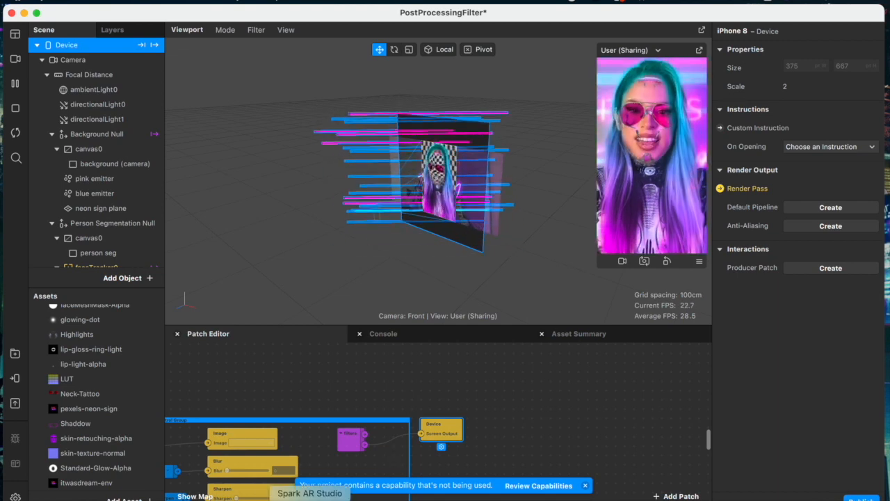
left_click_drag(445, 432, 510, 403)
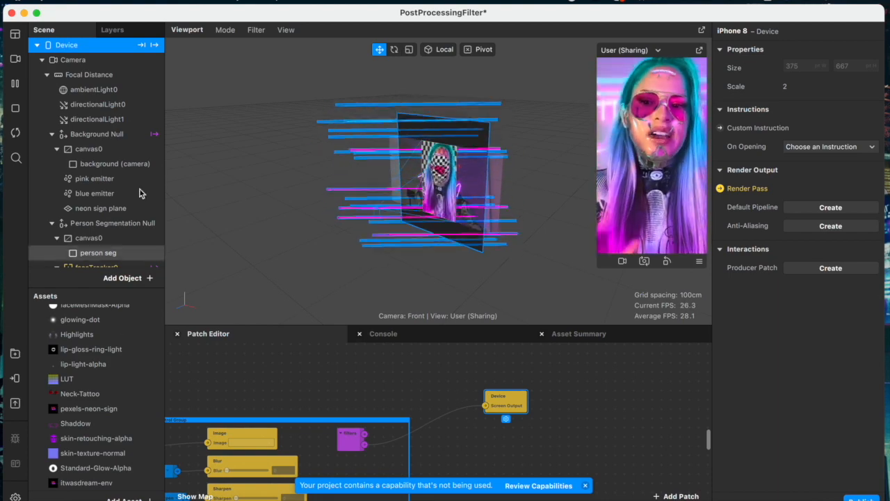
- Add the LUT texture and the FastColorLUT patch to the Patch Editor near the Device Screen Output patch
left_click(106, 165)
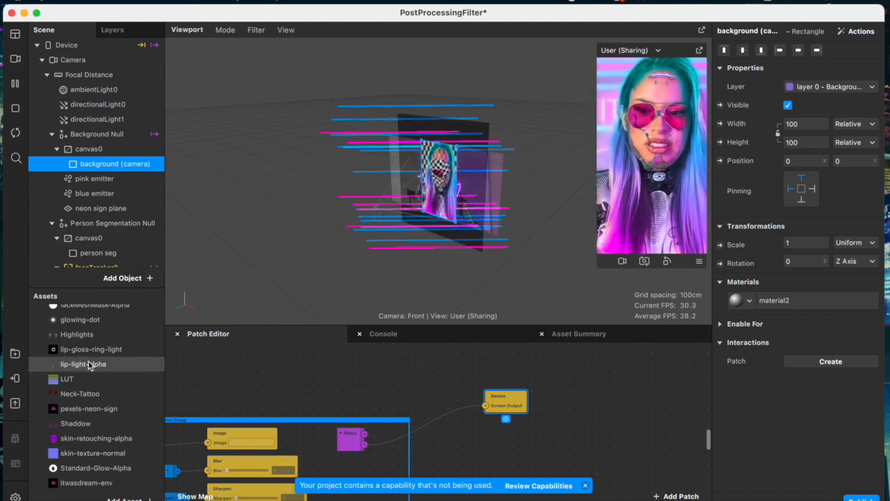
left_click_drag(67, 378, 452, 452)
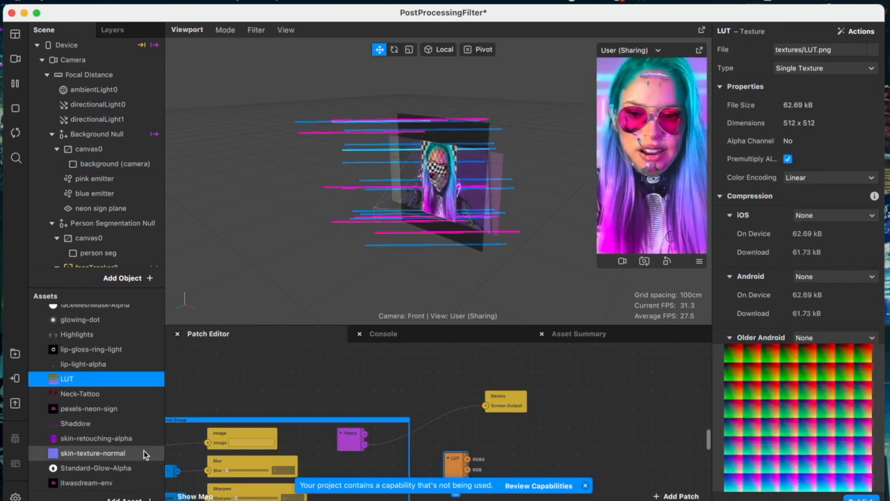
scroll(81, 445, "down", 5)
left_click_drag(81, 437, 310, 387)
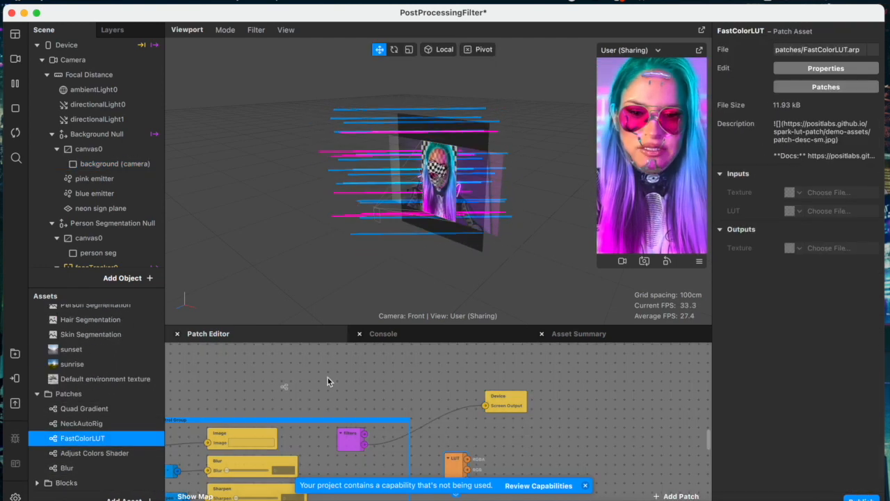
- Wire FastColorLUT between the Filters patch and the Device's Screen Output, feeding the LUT texture's RGBA into its LUT input
left_click_drag(427, 413, 426, 418)
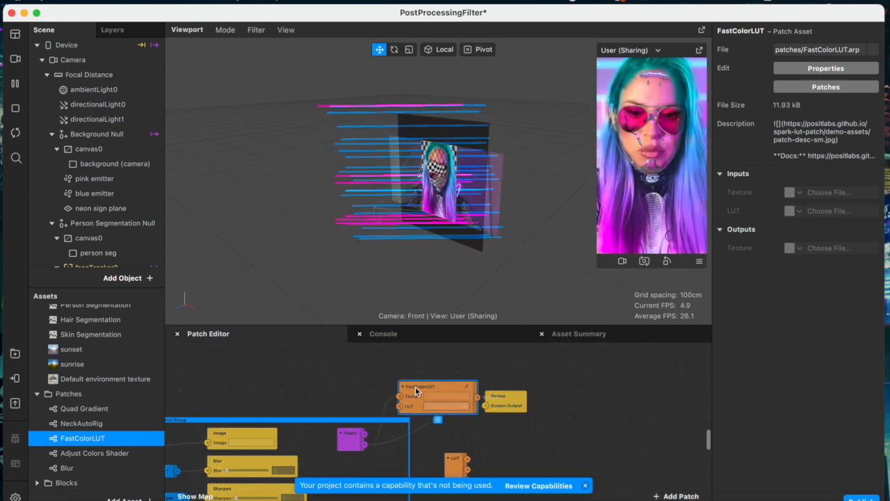
left_click_drag(467, 459, 403, 407)
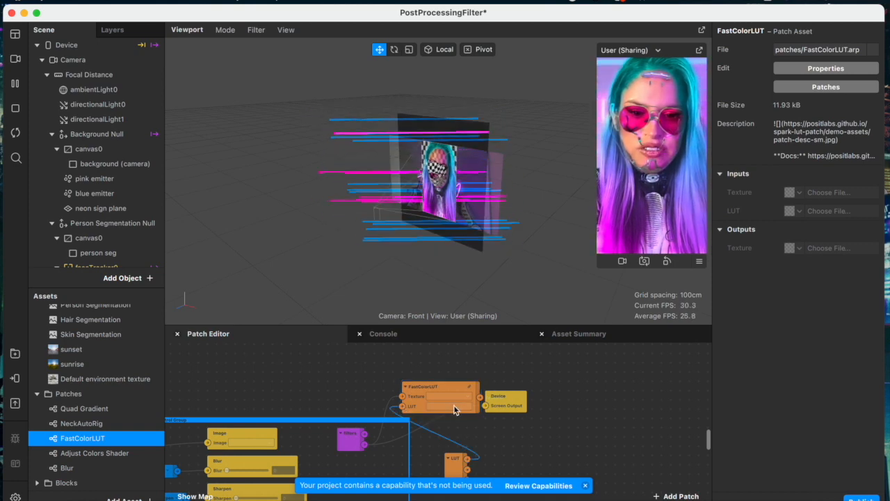
left_click_drag(508, 400, 536, 391)
left_click_drag(480, 396, 513, 396)
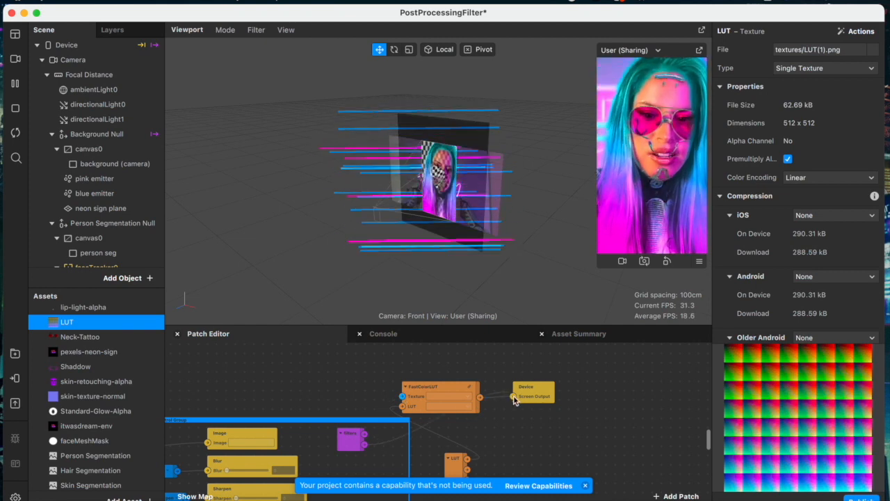
key("super+z")
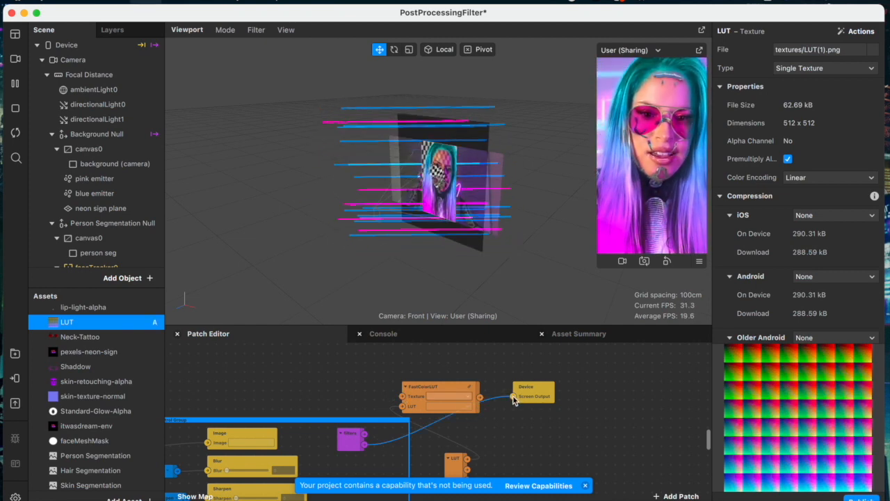
key("super+shift+z")
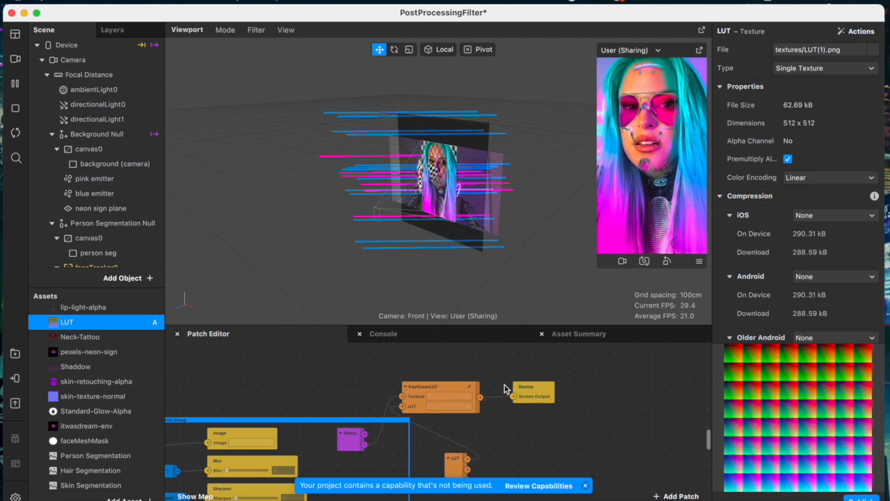
- Select the postProcessingFilter block in the scene and set its Sharpen input to 0.2
scroll(79, 167, "down", 10)
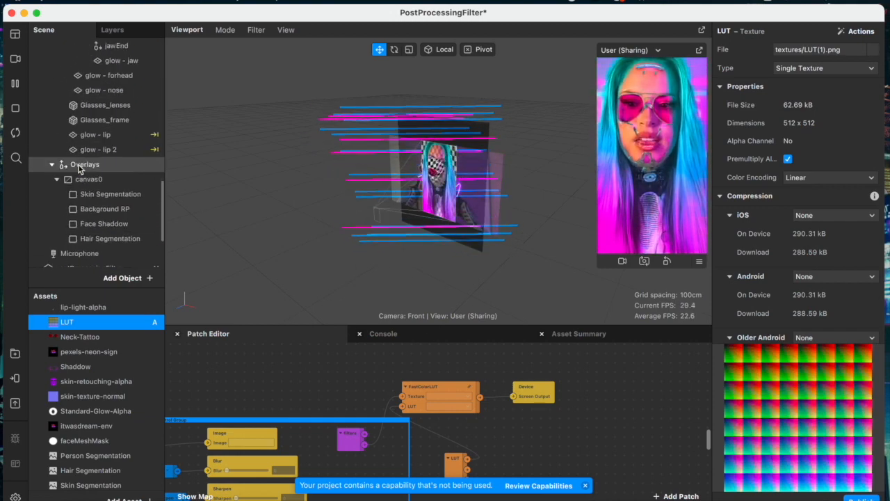
left_click(130, 169)
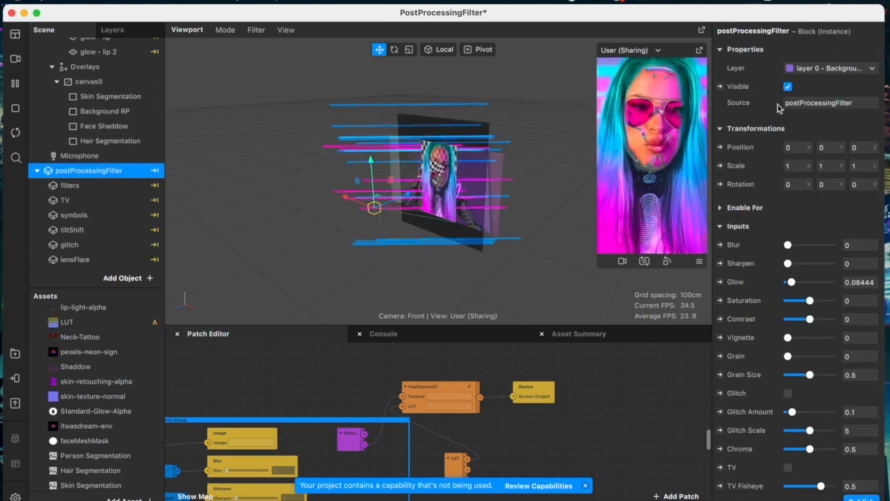
left_click(849, 265)
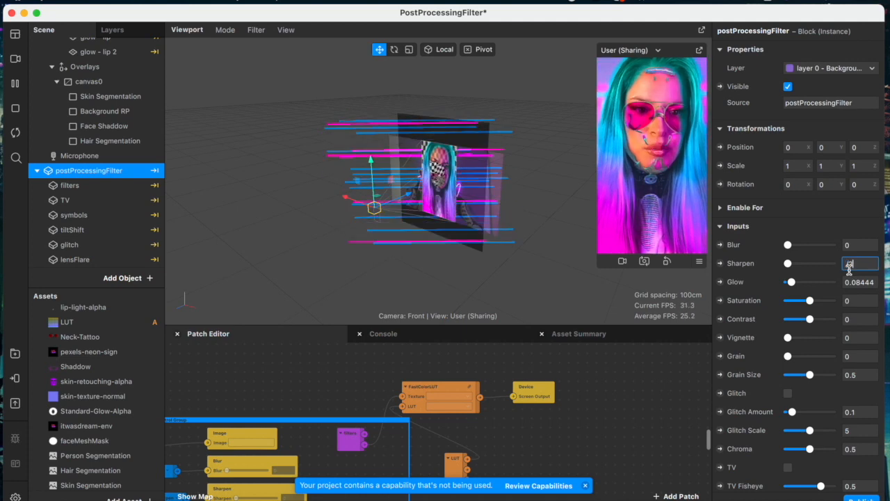
type("1")
type("0.2")
- Try a Blur of 1 on the postProcessingFilter block and return it to 0
left_click(854, 245)
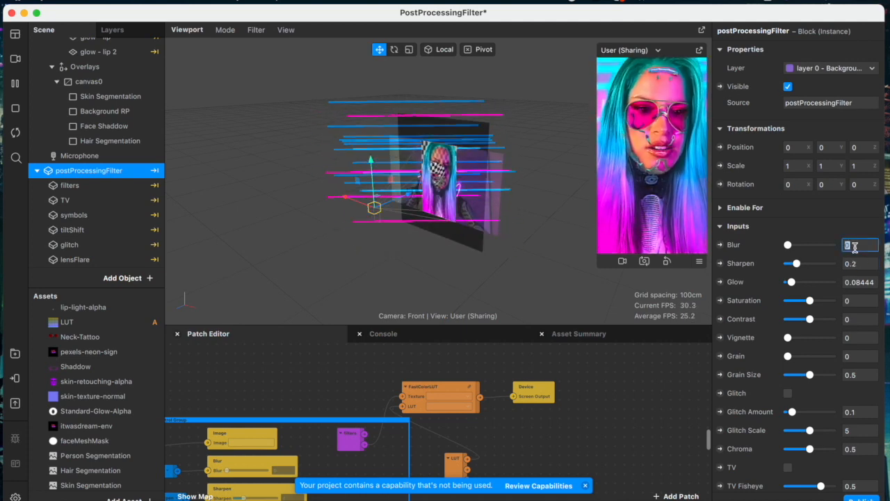
type("1")
key("Return")
type("0")
key("Return")
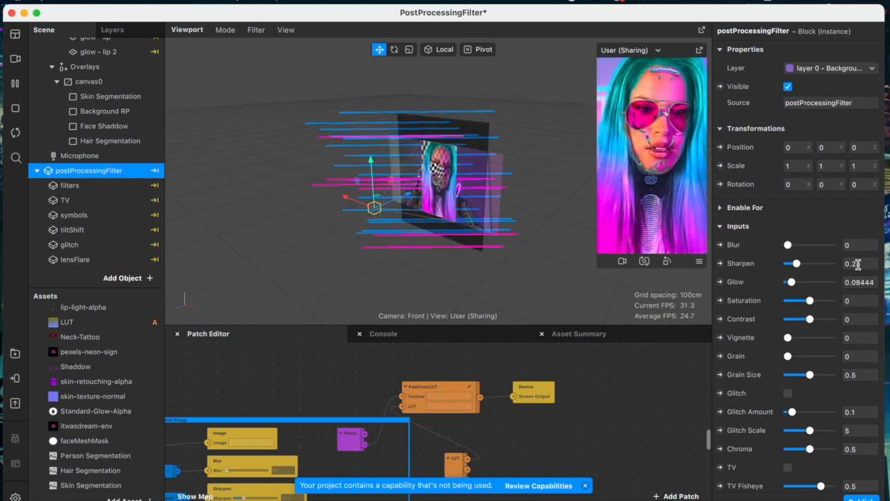
- Compare the postProcessingFilter block without glow, then set its Glow to 0.05
left_click(860, 282)
key("BackSpace")
key("Return")
left_click(863, 279)
key("BackSpace")
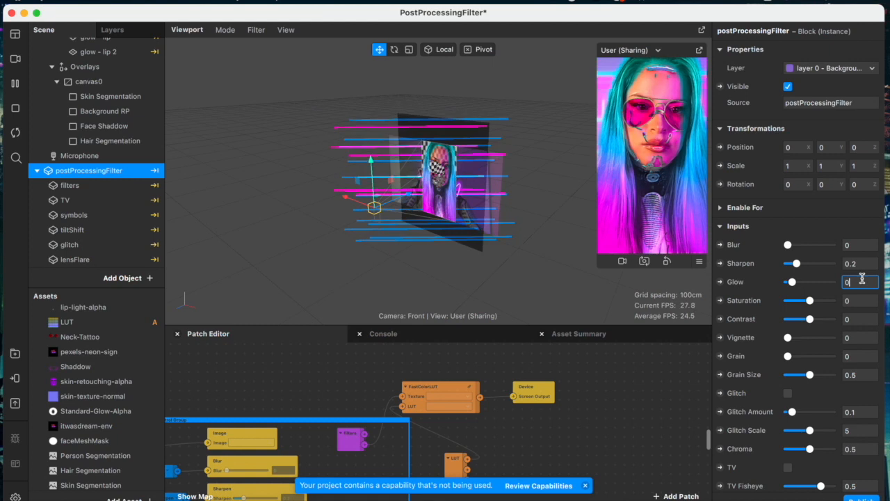
type("0")
key("Return")
left_click(856, 286)
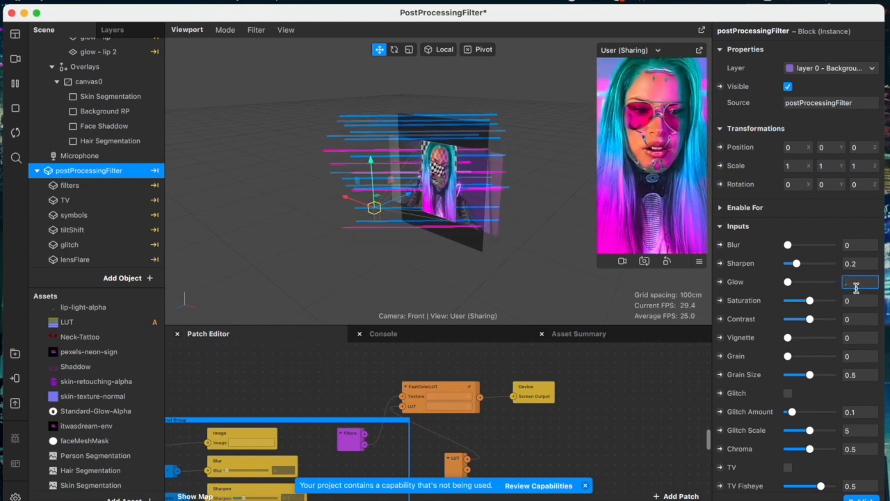
type(".05")
key("Return")
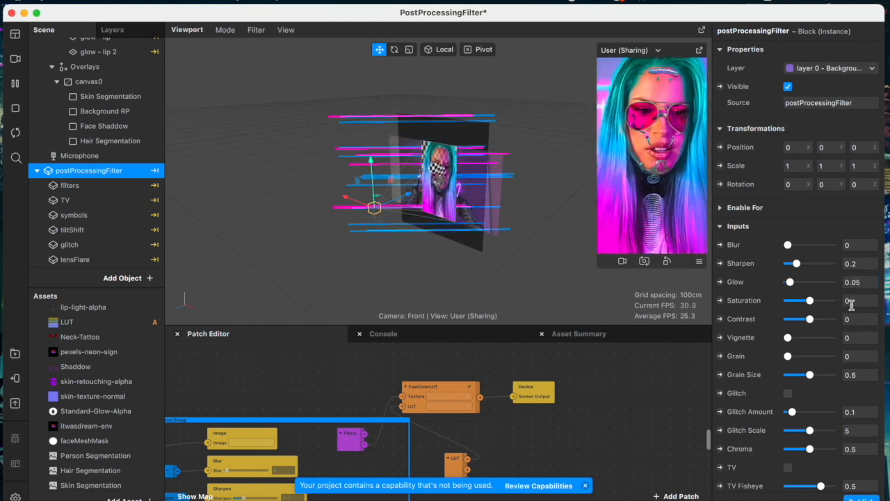
- Set the postProcessingFilter's Saturation to 0.05 and raise its Vignette to about 0.08
left_click(851, 302)
type(".05")
key("Return")
scroll(800, 295, "down", 3)
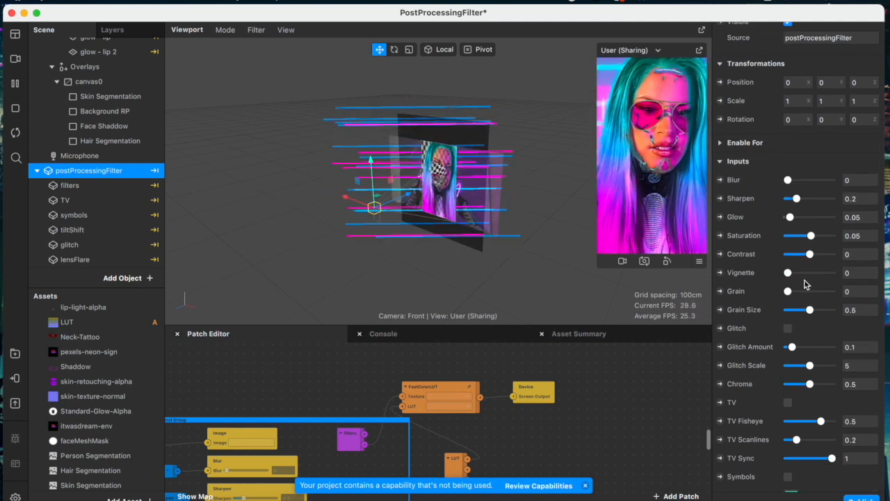
left_click_drag(788, 273, 792, 273)
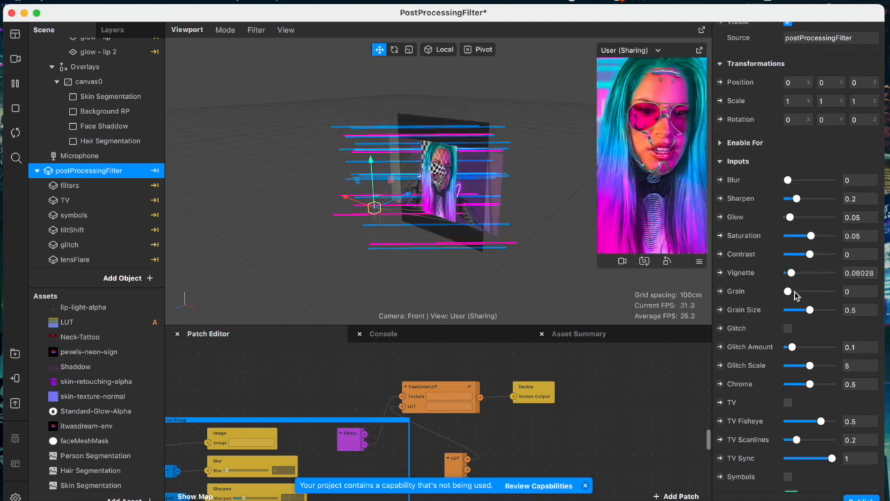
- Turn on the postProcessingFilter's TV effect and set the TV Fisheye to -0.1
scroll(797, 295, "down", 2)
scroll(794, 297, "down", 2)
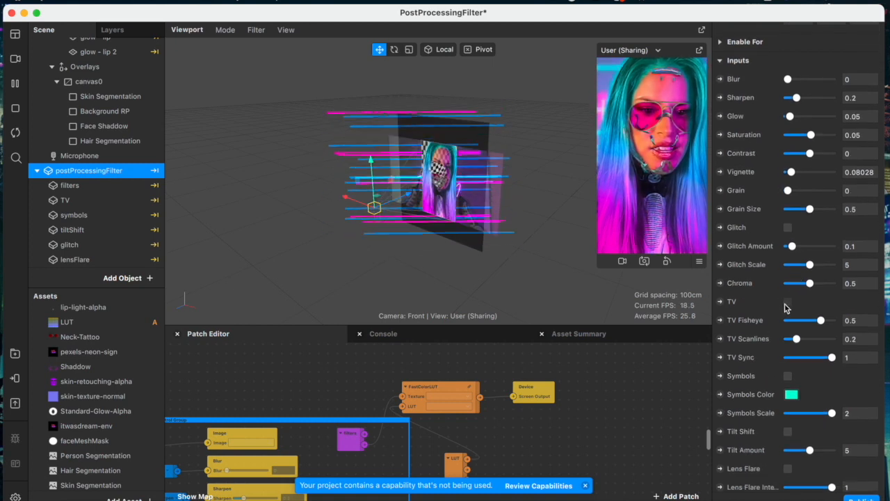
left_click(787, 301)
left_click(859, 319)
type("-0.1")
key("Return")
- Try TV Fisheye values of 0, -0.1 and -0.2 to compare the lens distortion
left_click(865, 319)
type("-")
key("Return")
left_click(865, 319)
type("0")
key("Return")
left_click(865, 319)
type("-.1")
key("Return")
left_click(865, 319)
type("-.2")
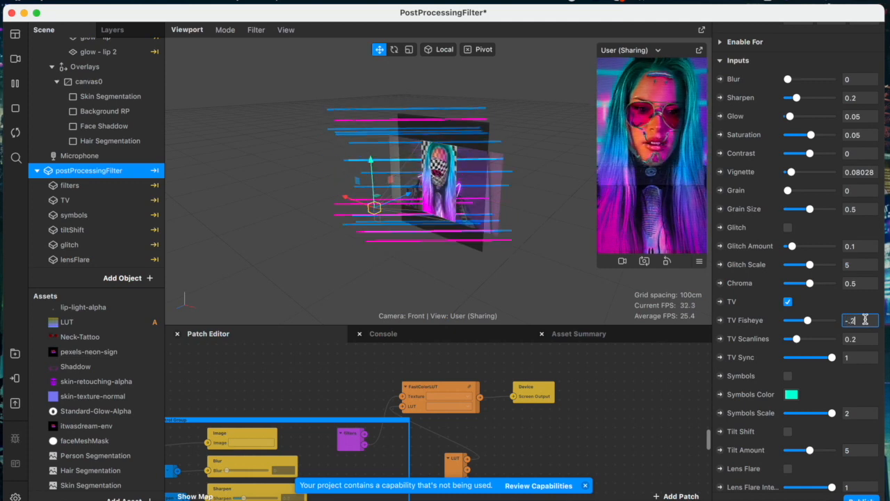
key("Return")
- Set the postProcessingFilter's TV Fisheye to -0.12
left_click(865, 319)
type("-")
key("Return")
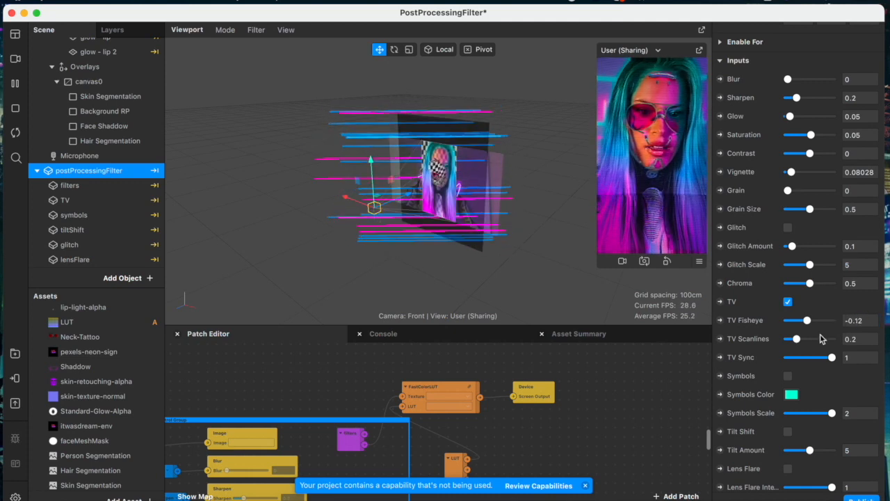
- Set the postProcessingFilter's TV Sync to 0 and its TV Scanlines to 0.14
left_click(787, 358)
left_click(853, 339)
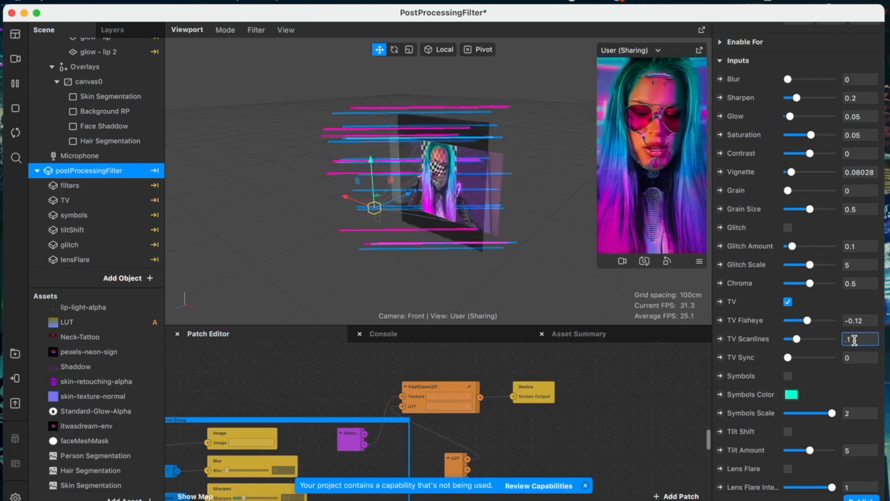
type(".1")
key("Return")
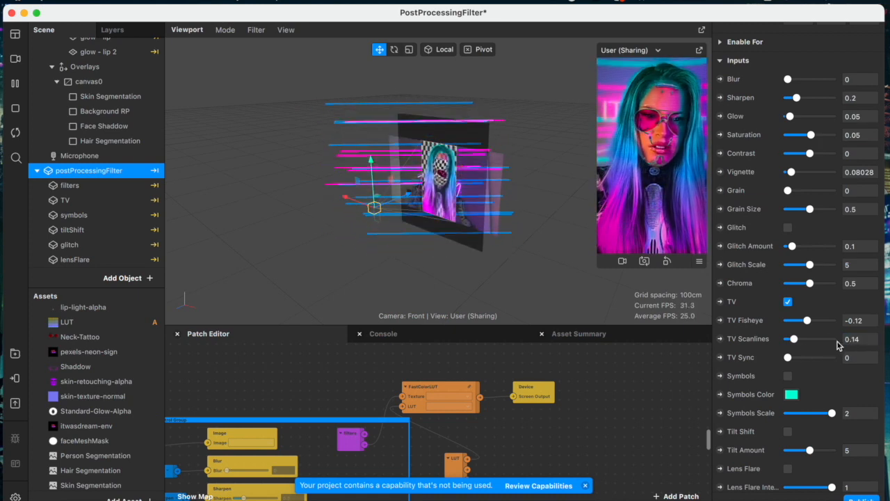
- Turn on the postProcessingFilter's Glitch effect with a Glitch Amount of 0 and a Glitch Scale of 10
scroll(795, 395, "down", 2)
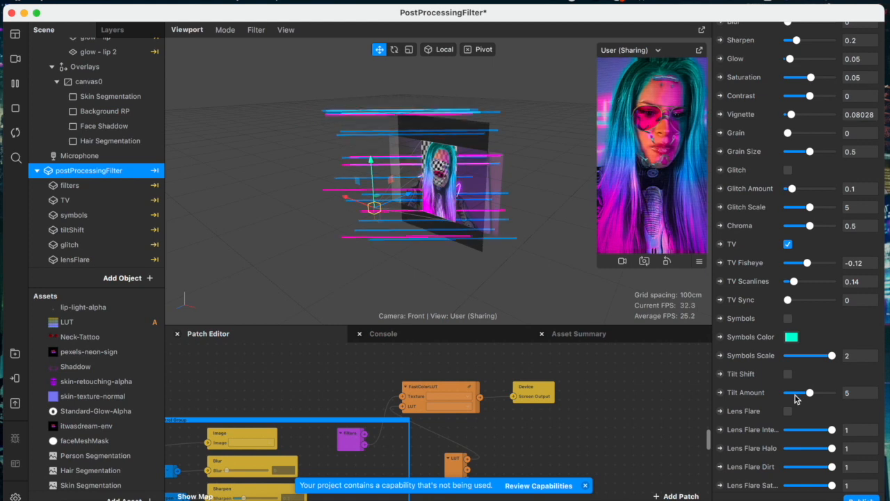
scroll(795, 395, "up", 1)
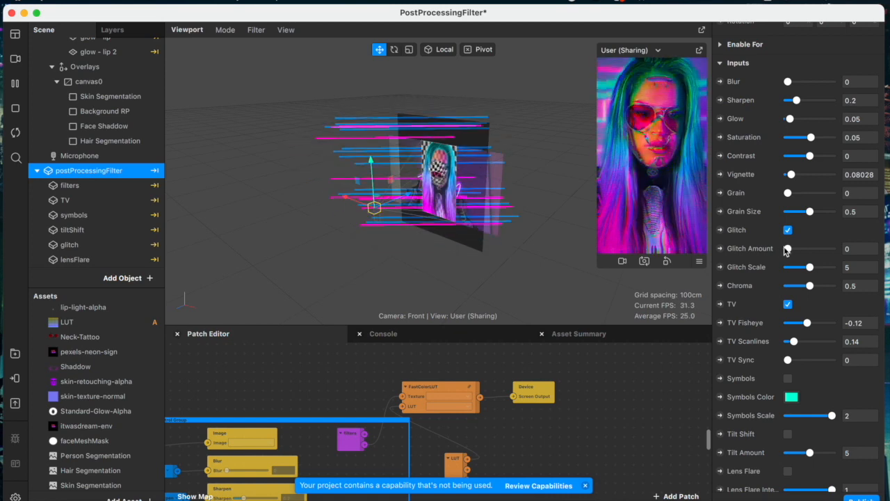
left_click(786, 268)
left_click_drag(786, 268, 843, 269)
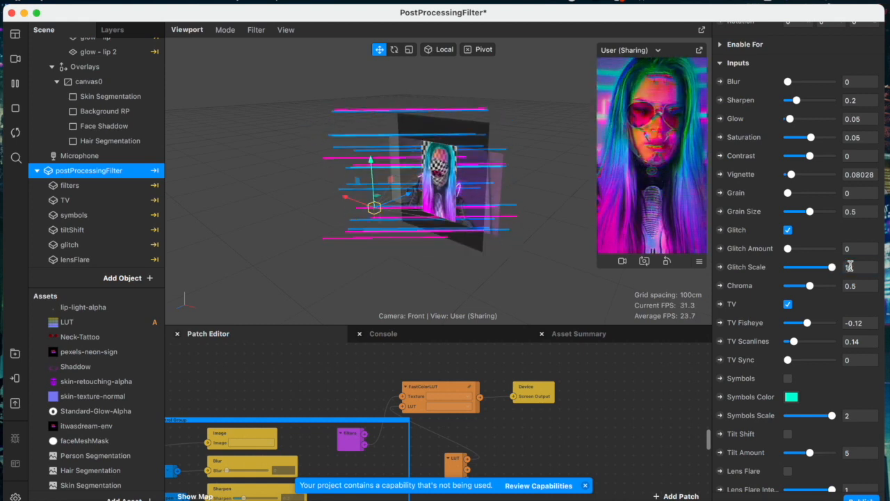
left_click(861, 265)
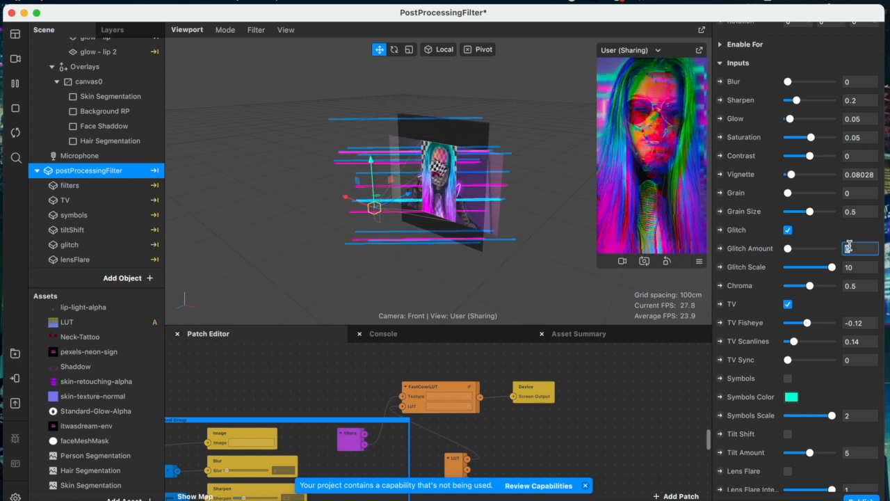
- Set the Chroma of the postProcessingFilter's glitch effect to 0.1
left_click(855, 287)
type("0.1")
key("Return")
left_click(857, 288)
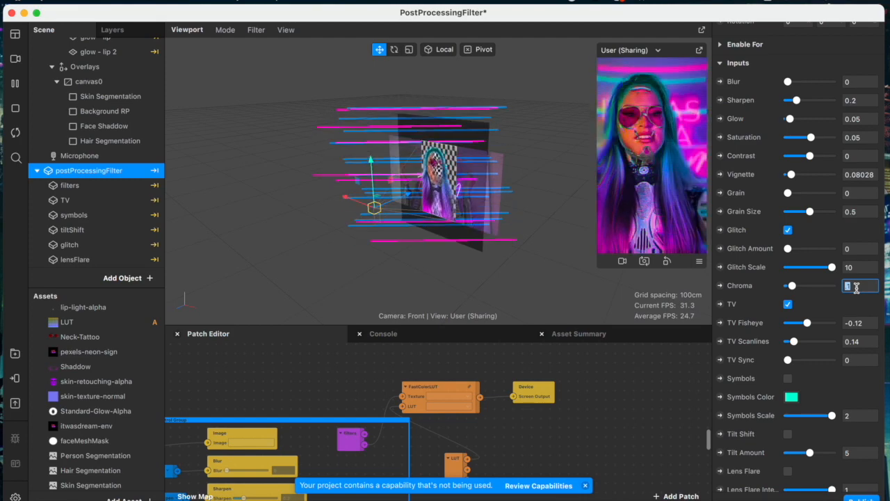
left_click(664, 189)
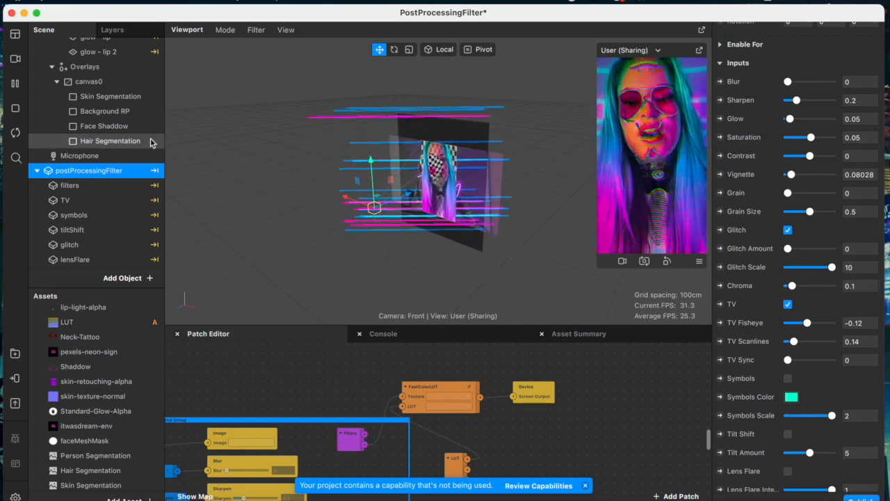
- Review the face tracker in the scene and the imported bust-occ, Neck and Mox model assets
scroll(104, 146, "up", 15)
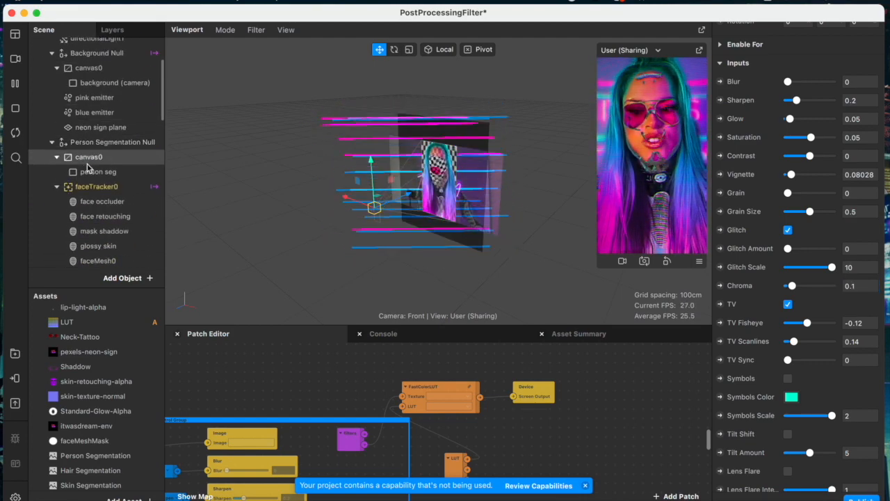
left_click(82, 186)
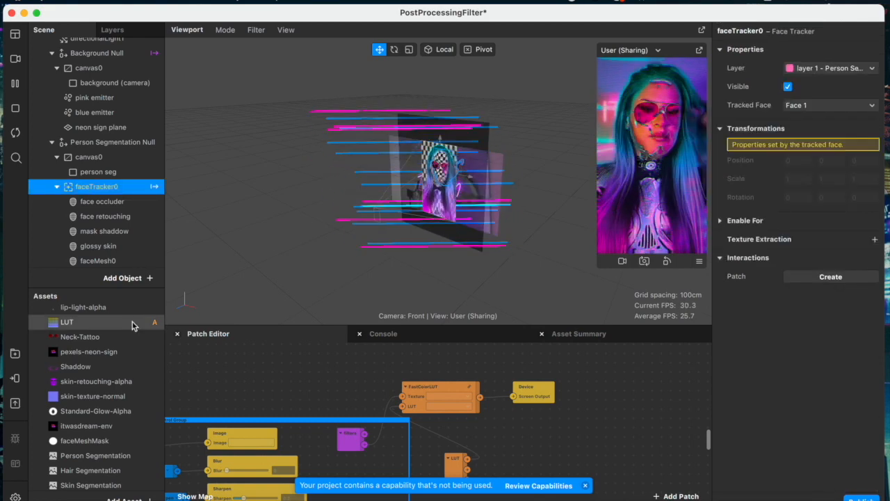
scroll(104, 417, "up", 3)
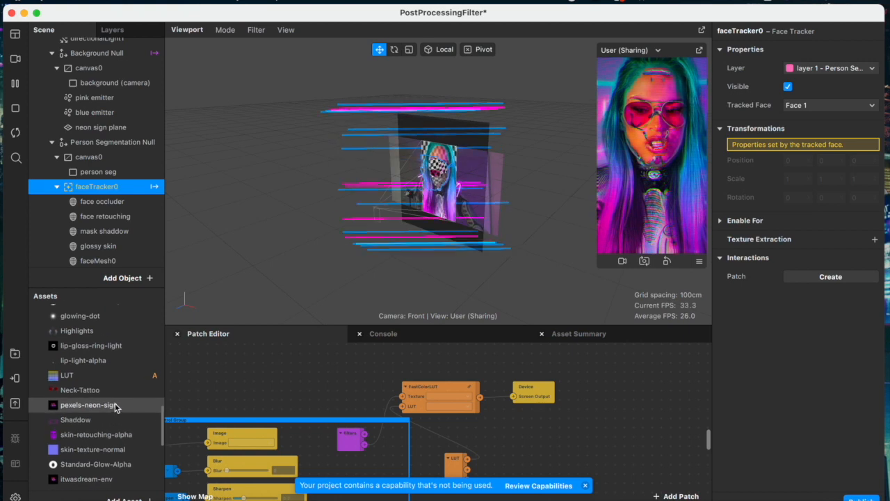
left_click(113, 402)
scroll(107, 212, "down", 5)
scroll(76, 360, "down", 10)
left_click(78, 359)
left_click(74, 342)
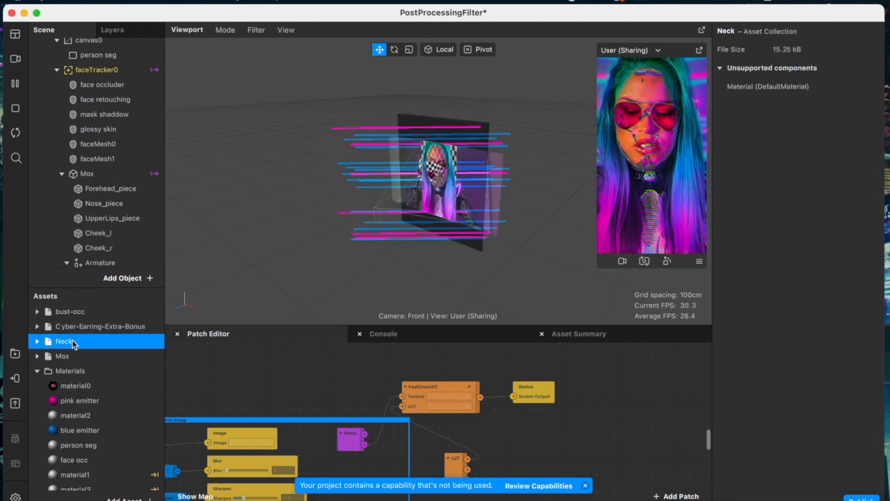
left_click(79, 314)
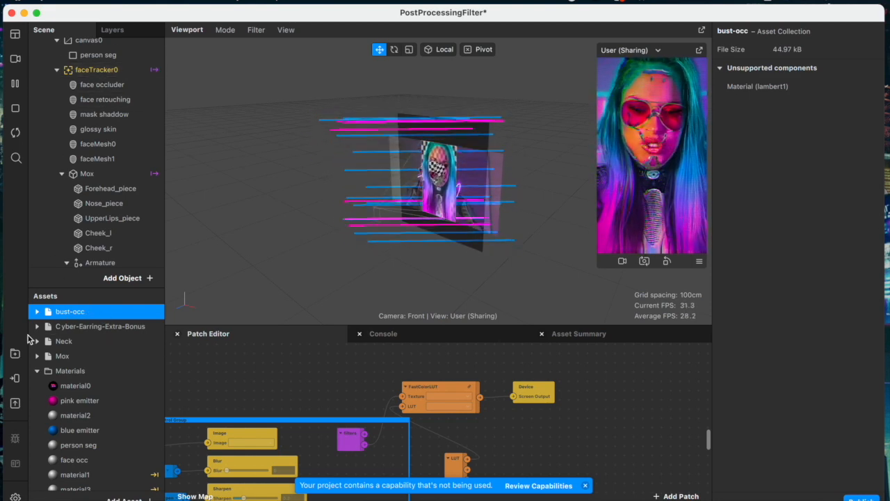
left_click(62, 356)
left_click(64, 342)
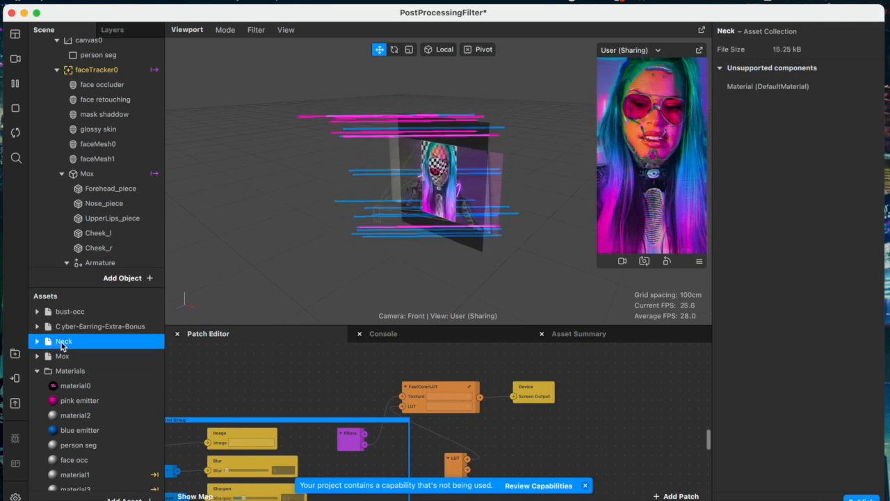